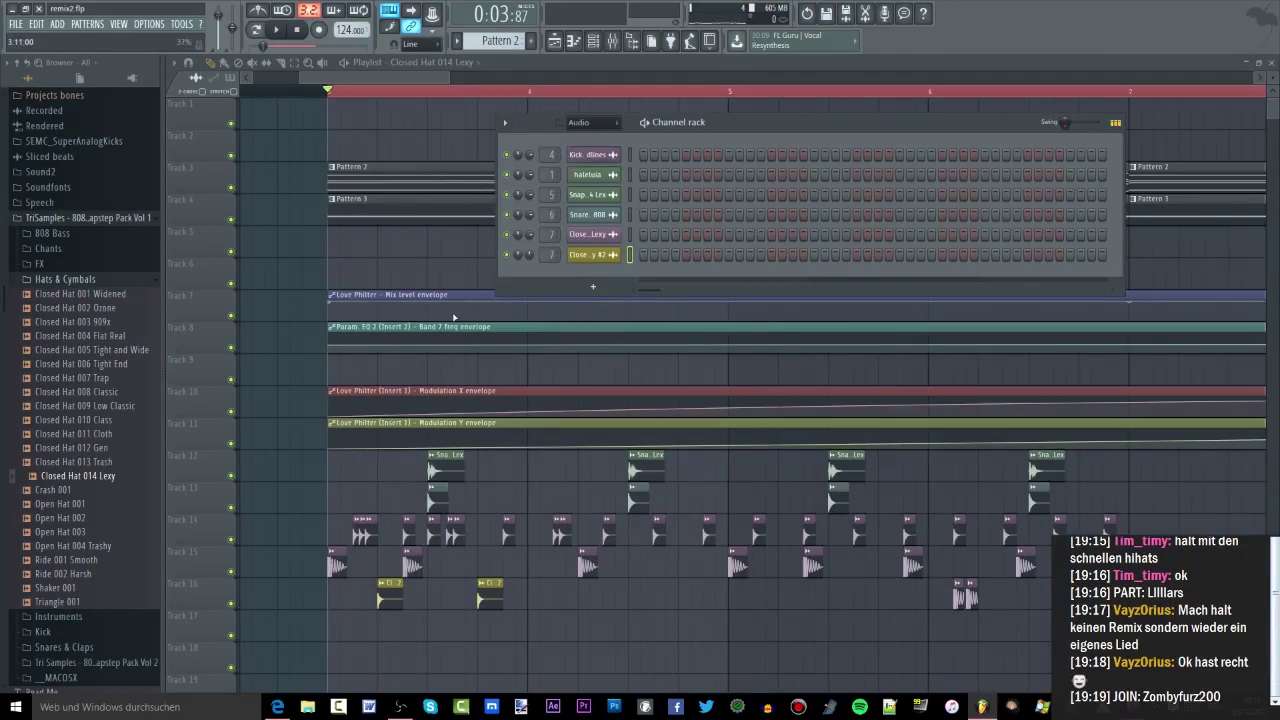
Hide the channel rack and play the arrangement from bar 3 to review the drum pattern
right_click(472, 379)
scroll(431, 346, down, 3)
scroll(451, 351, up, 2)
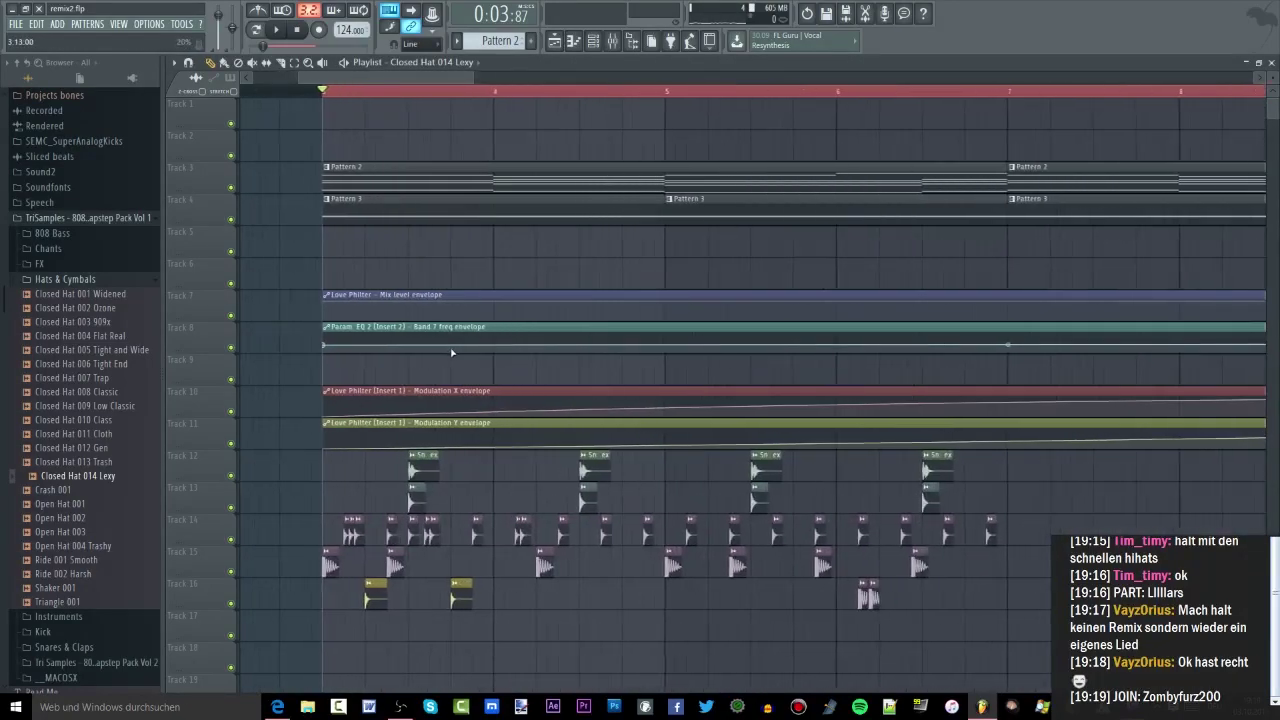
scroll(477, 248, down, 2)
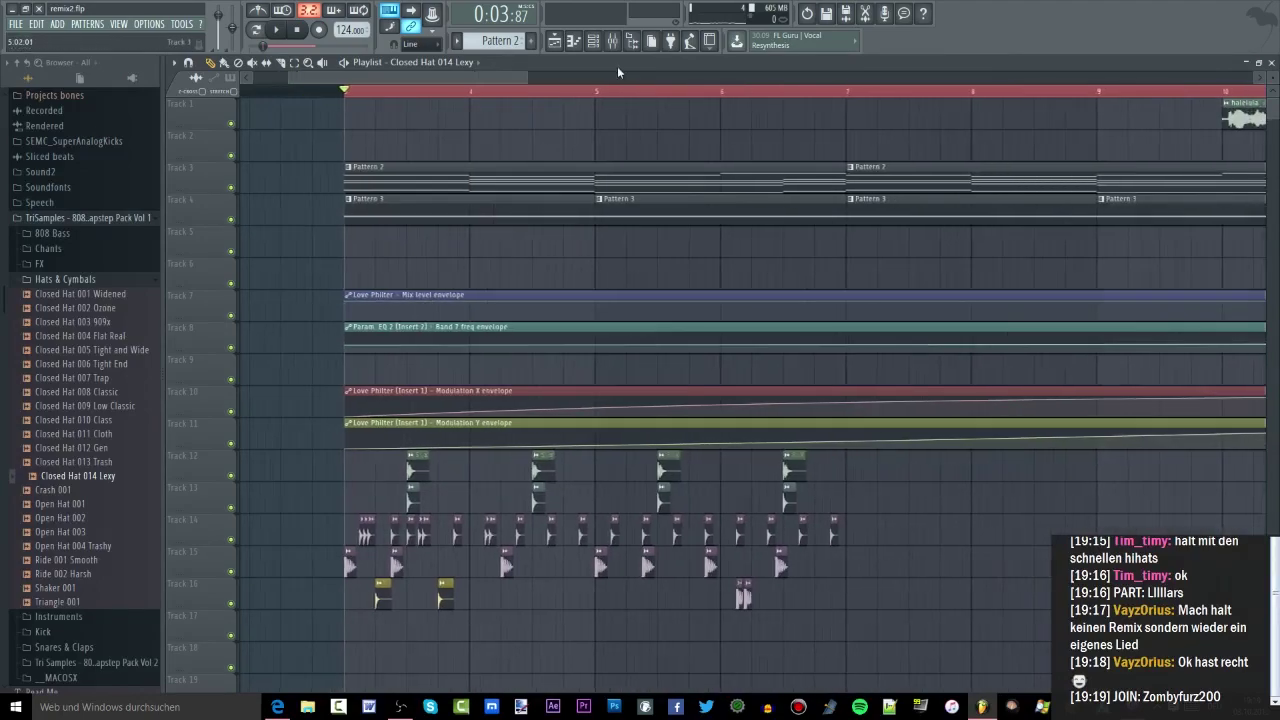
click(595, 44)
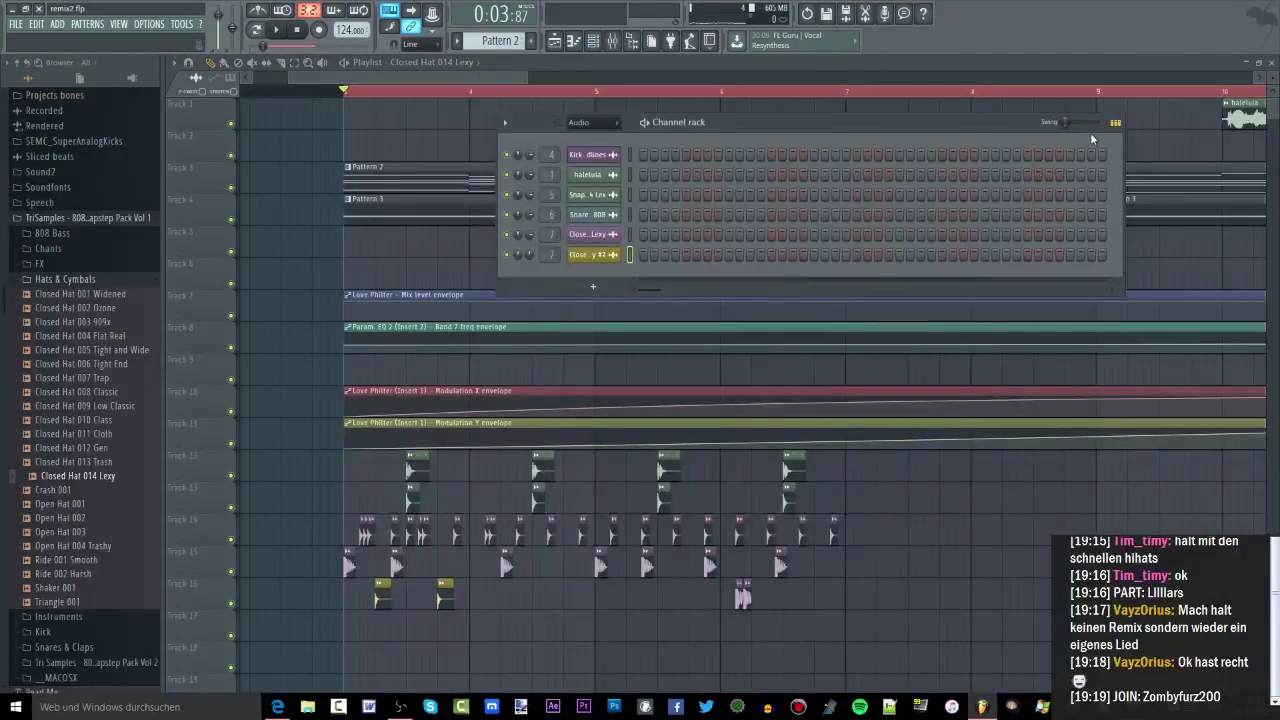
key(F6)
key(space)
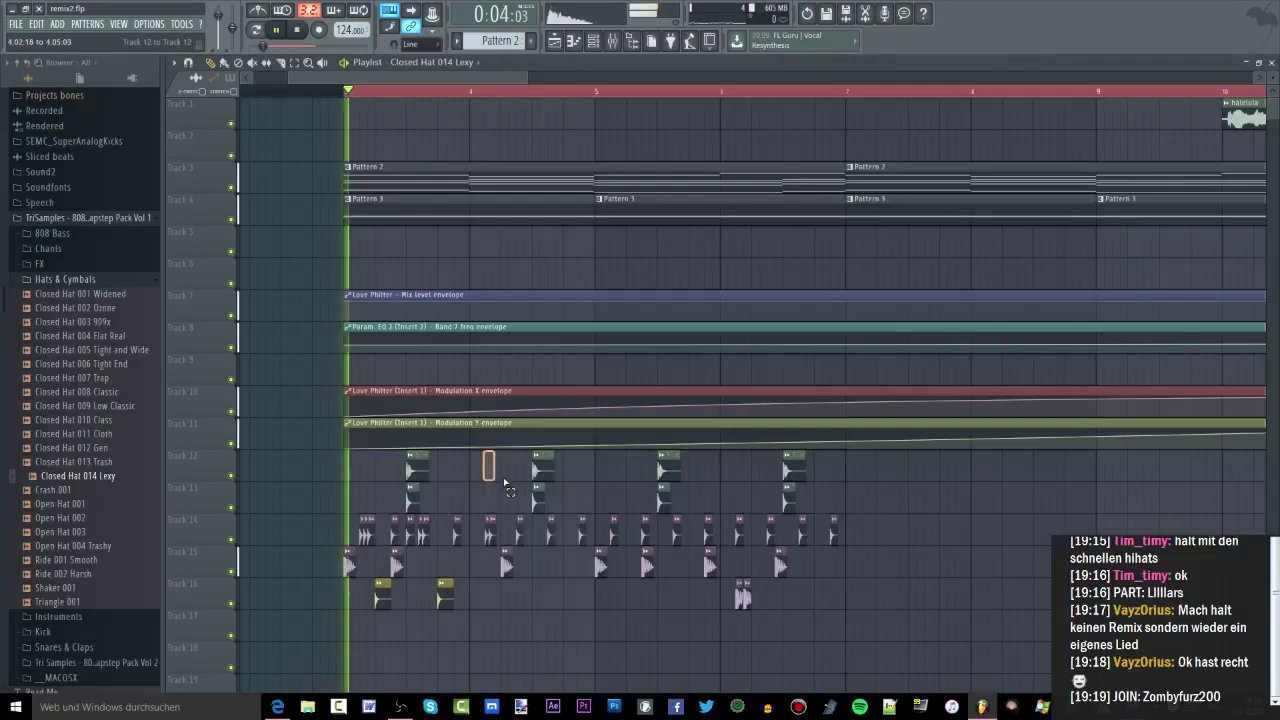
Add another Closed Hat 014 Lexy clip on Track 14 after the close pair that follows the first snare in bar 3
scroll(515, 470, up, 3)
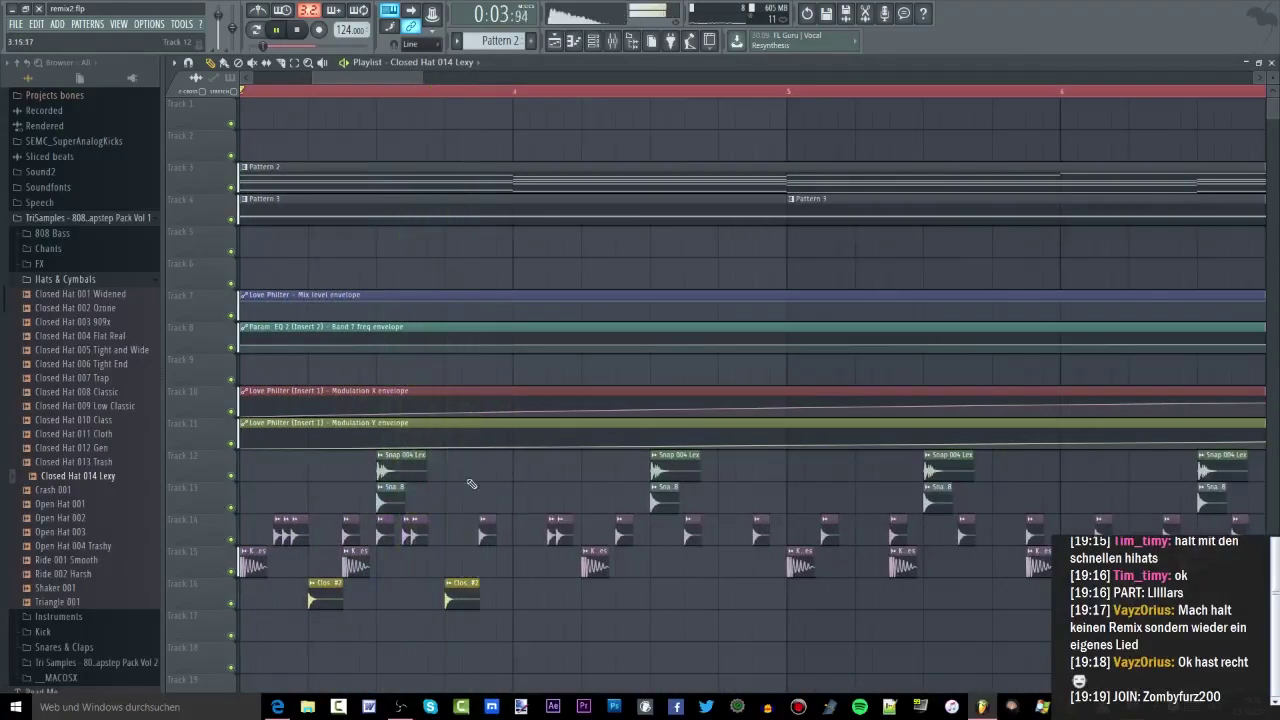
scroll(394, 500, up, 4)
scroll(350, 537, up, 3)
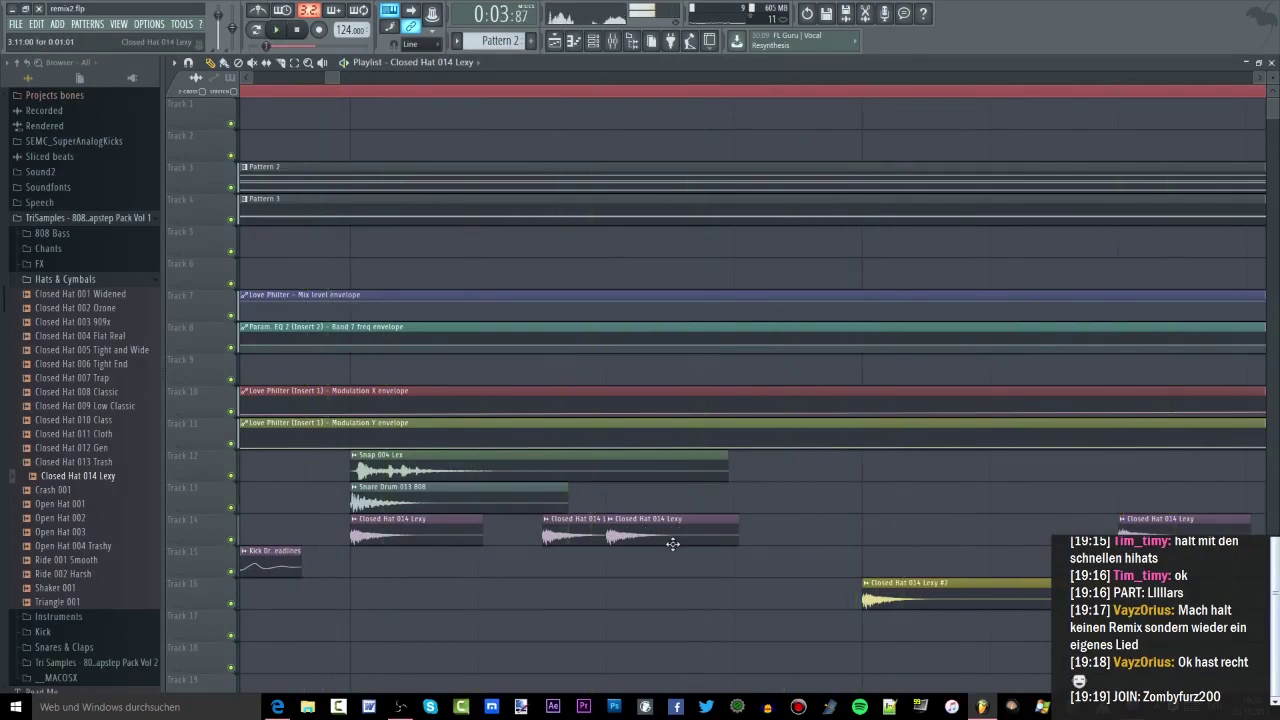
drag(683, 540, 772, 536)
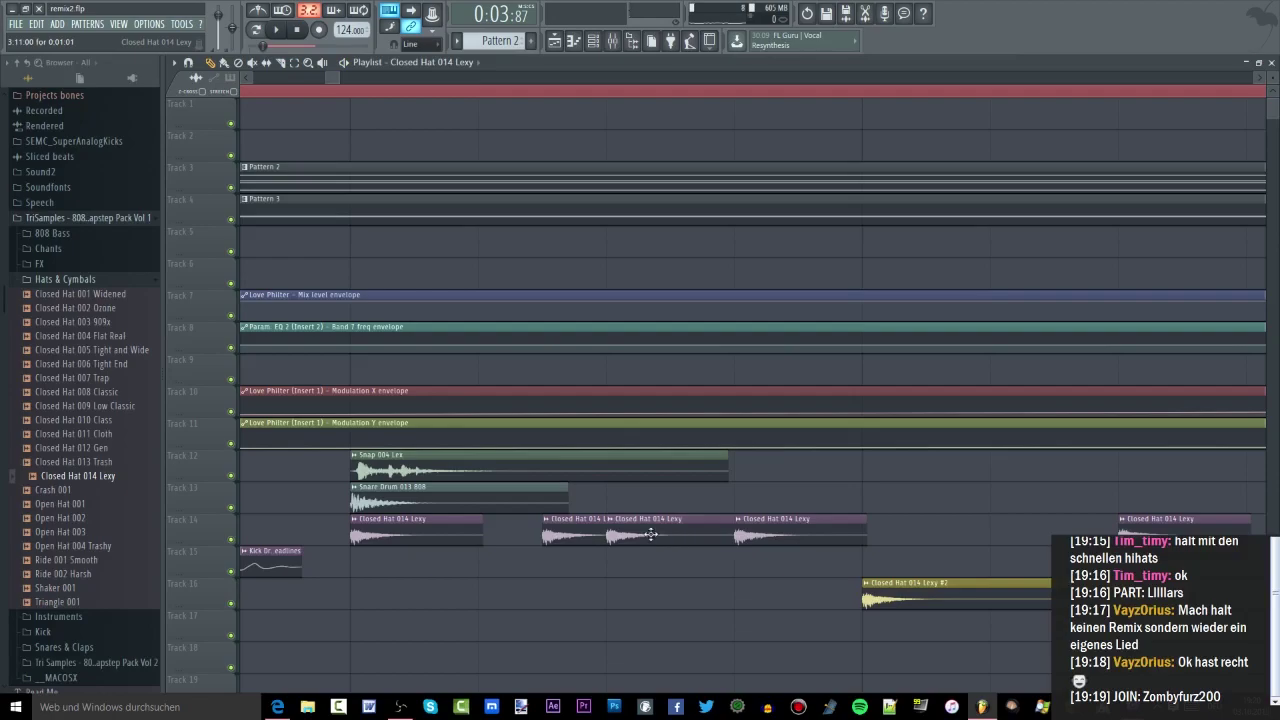
scroll(690, 575, down, 3)
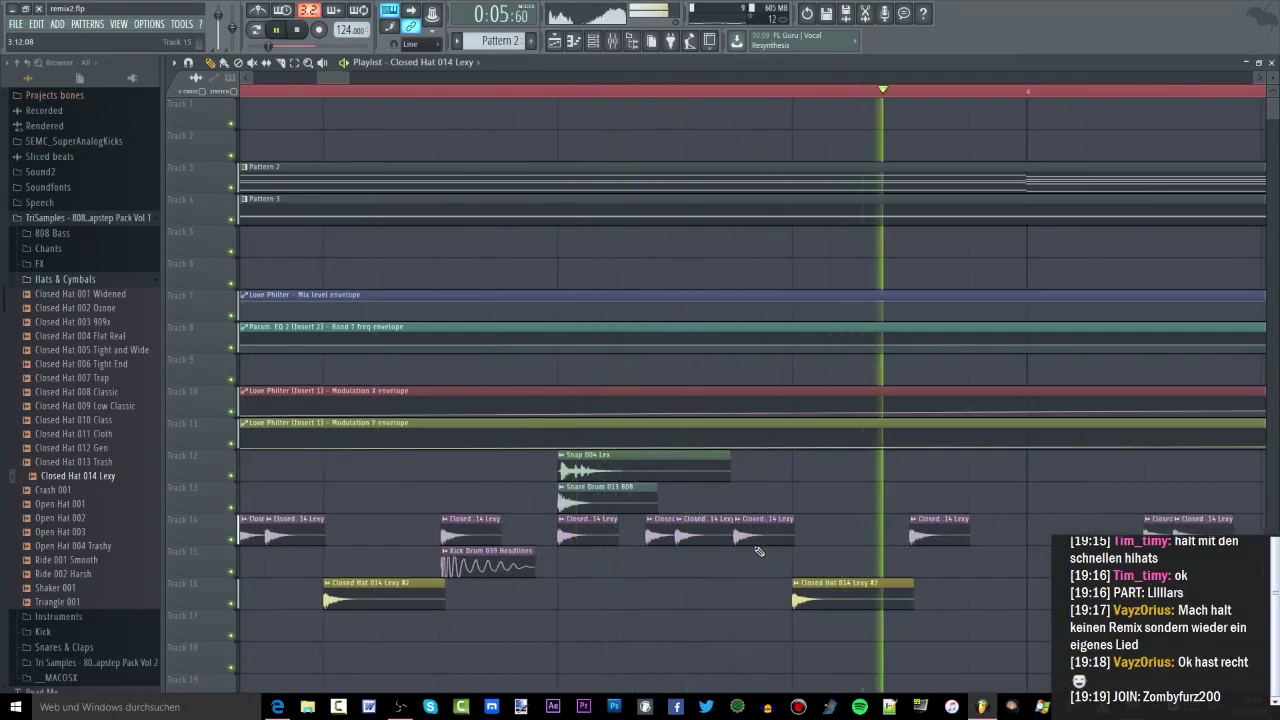
scroll(759, 551, down, 3)
scroll(897, 588, up, 2)
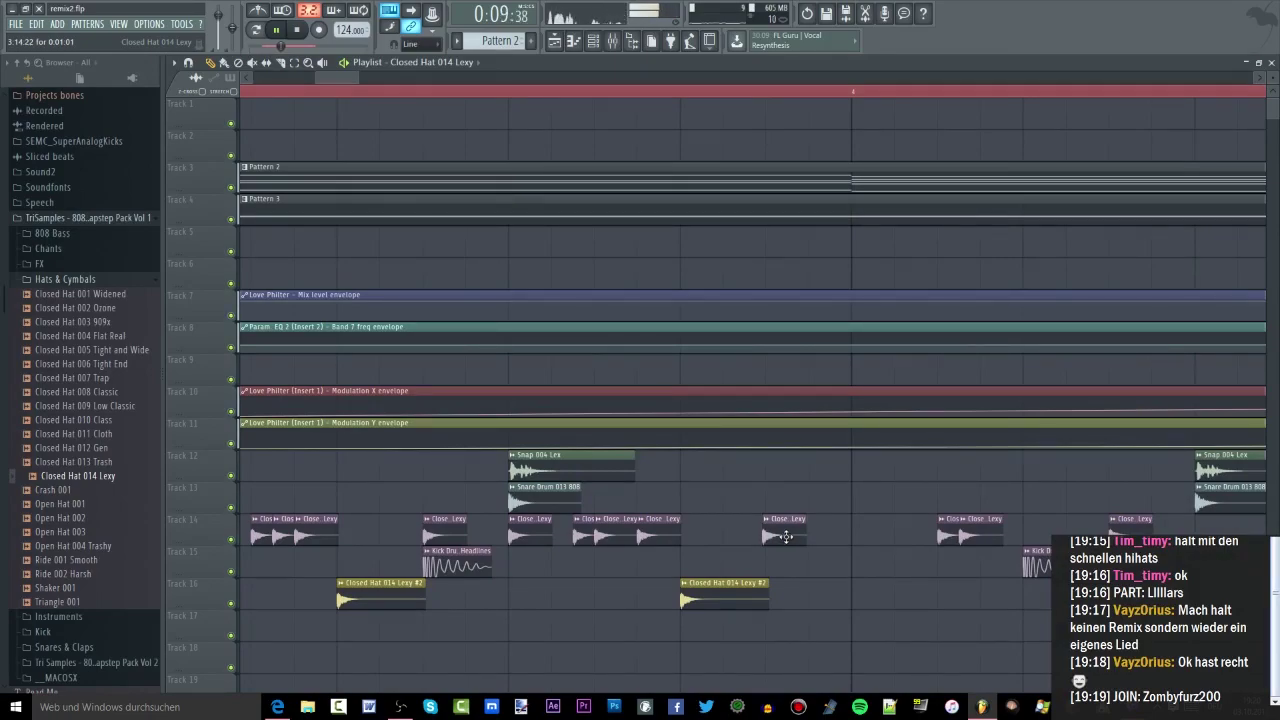
Move the last closed hat clip of bar 3 on Track 14 to 3:16:00 and add another just after bar 4 begins
scroll(786, 537, up, 3)
key(space)
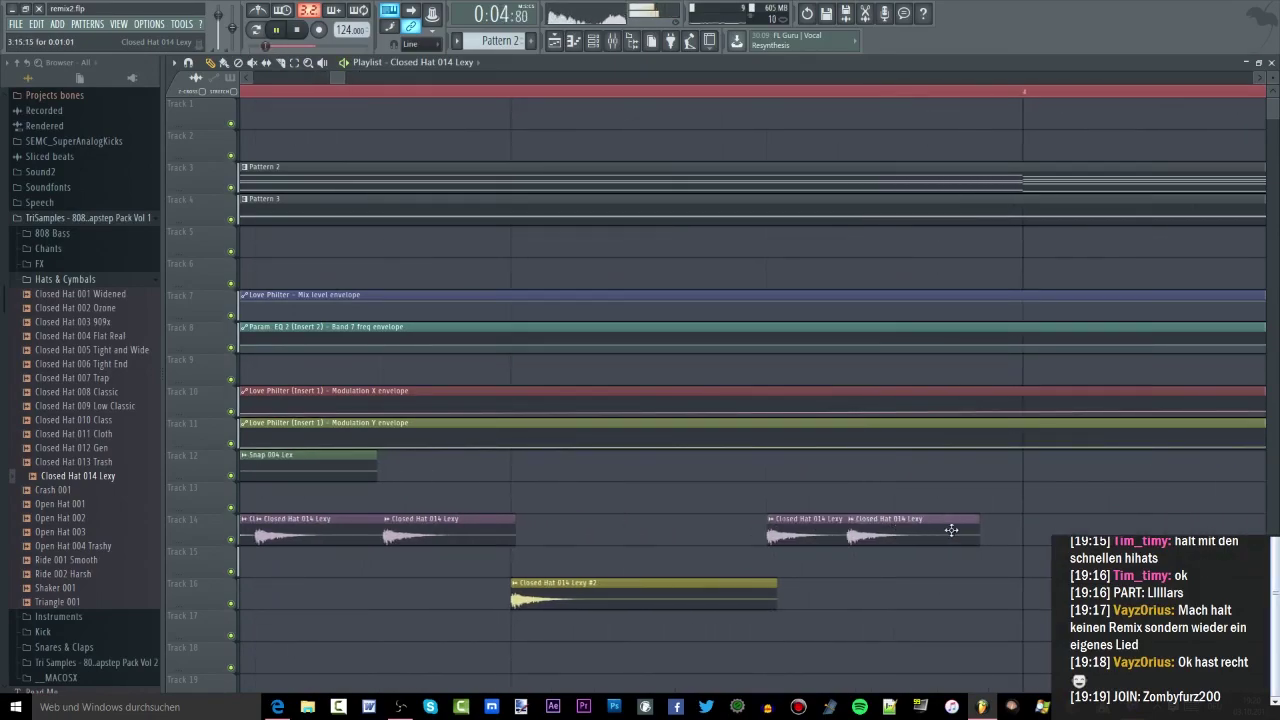
drag(951, 530, 998, 530)
key(space)
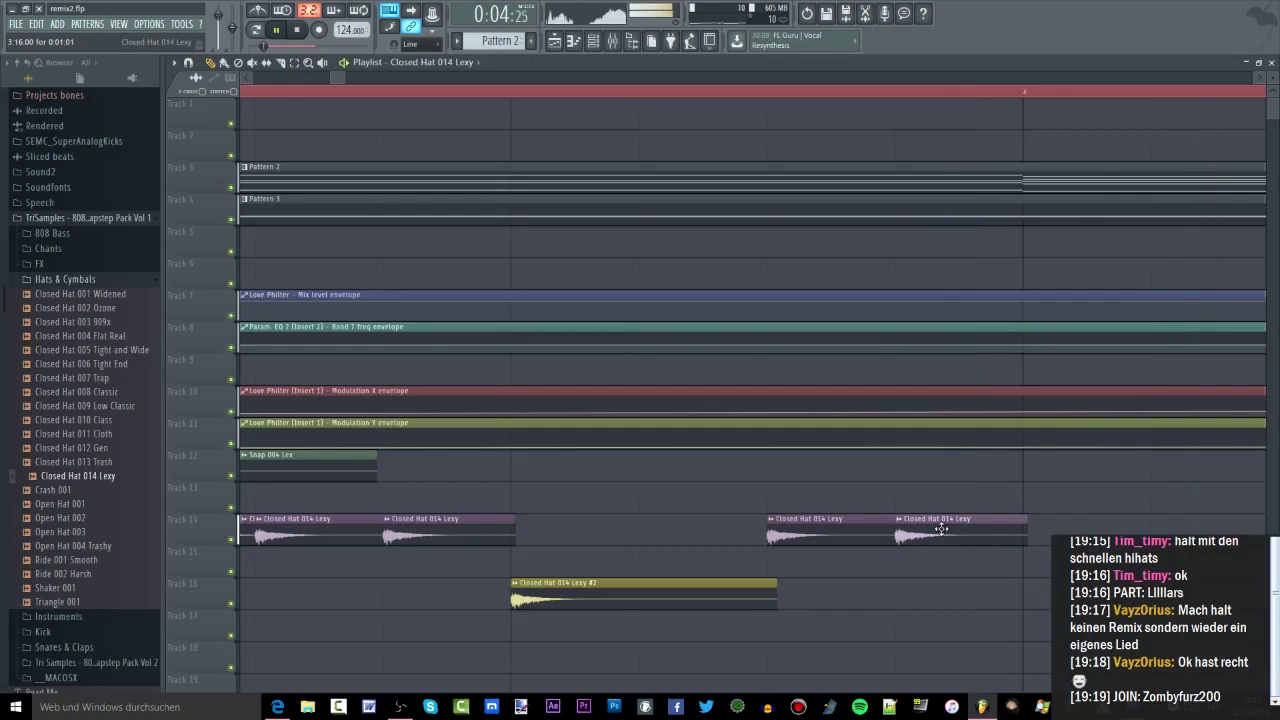
key(space)
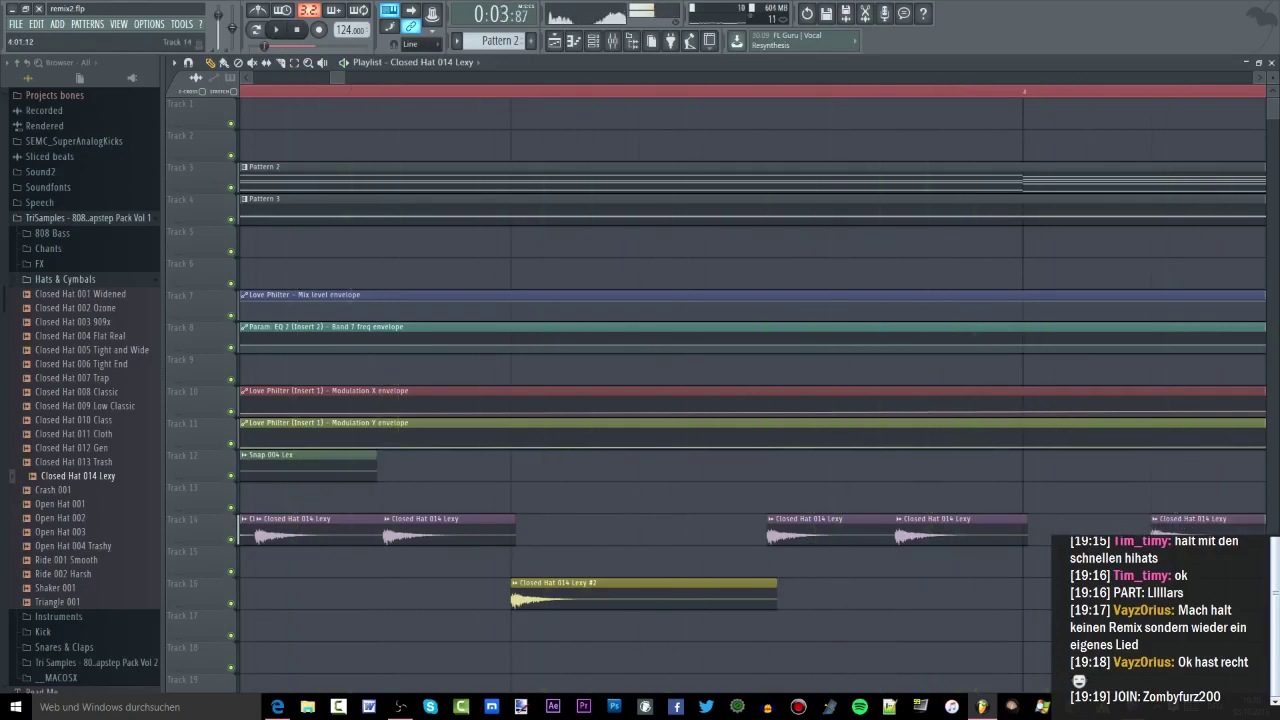
scroll(987, 541, right, 3)
scroll(987, 541, down, 4)
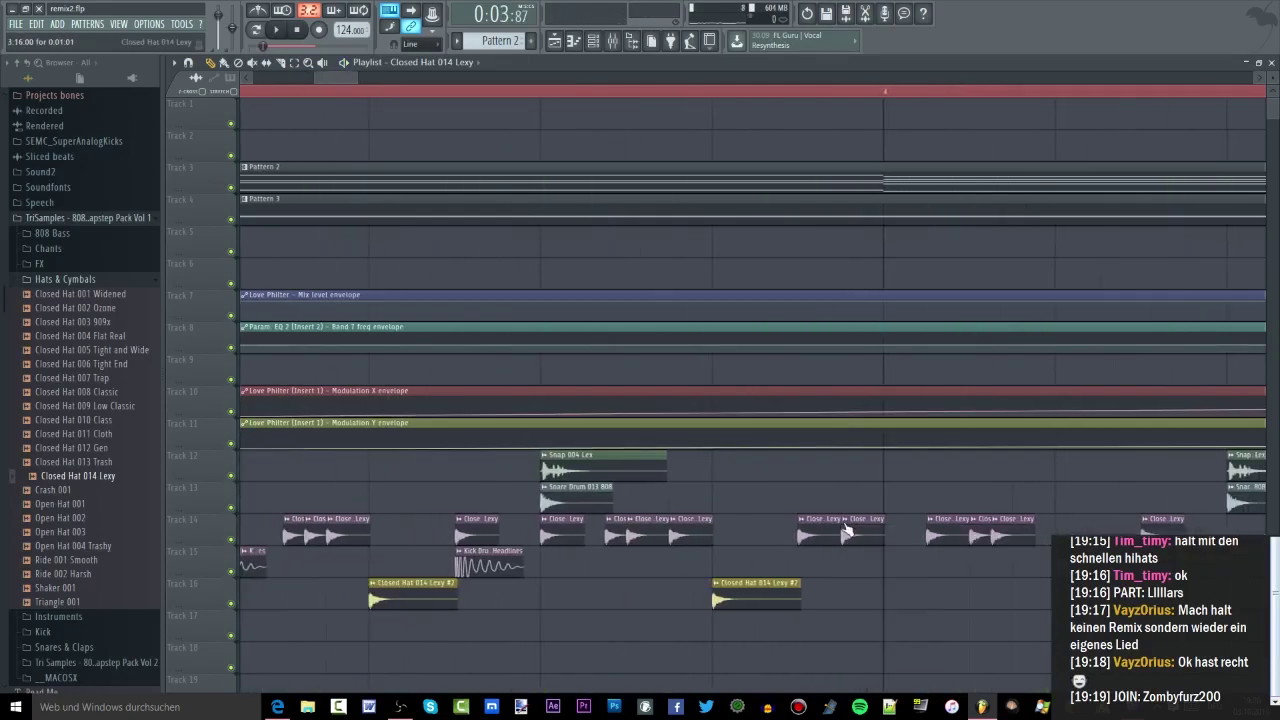
Inspect the closed hat's channel settings and load an effect into slot 1 of mixer Insert 7
double_click(808, 532)
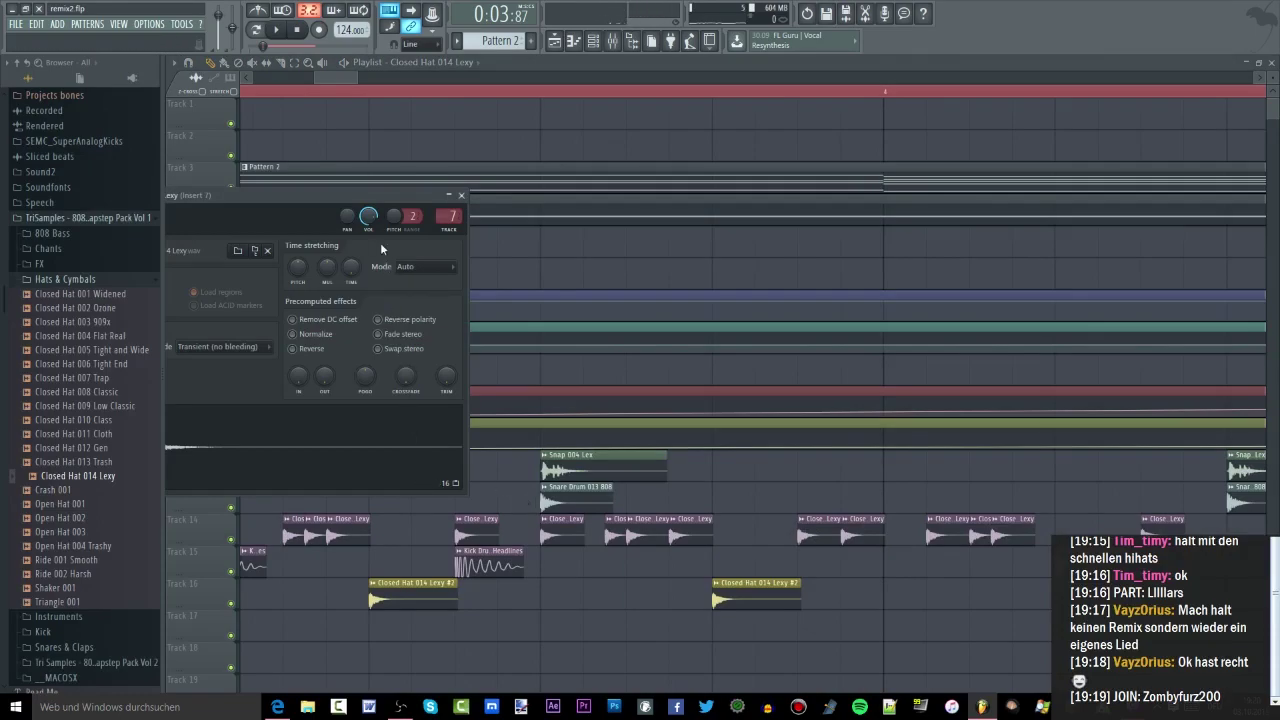
click(614, 46)
key(space)
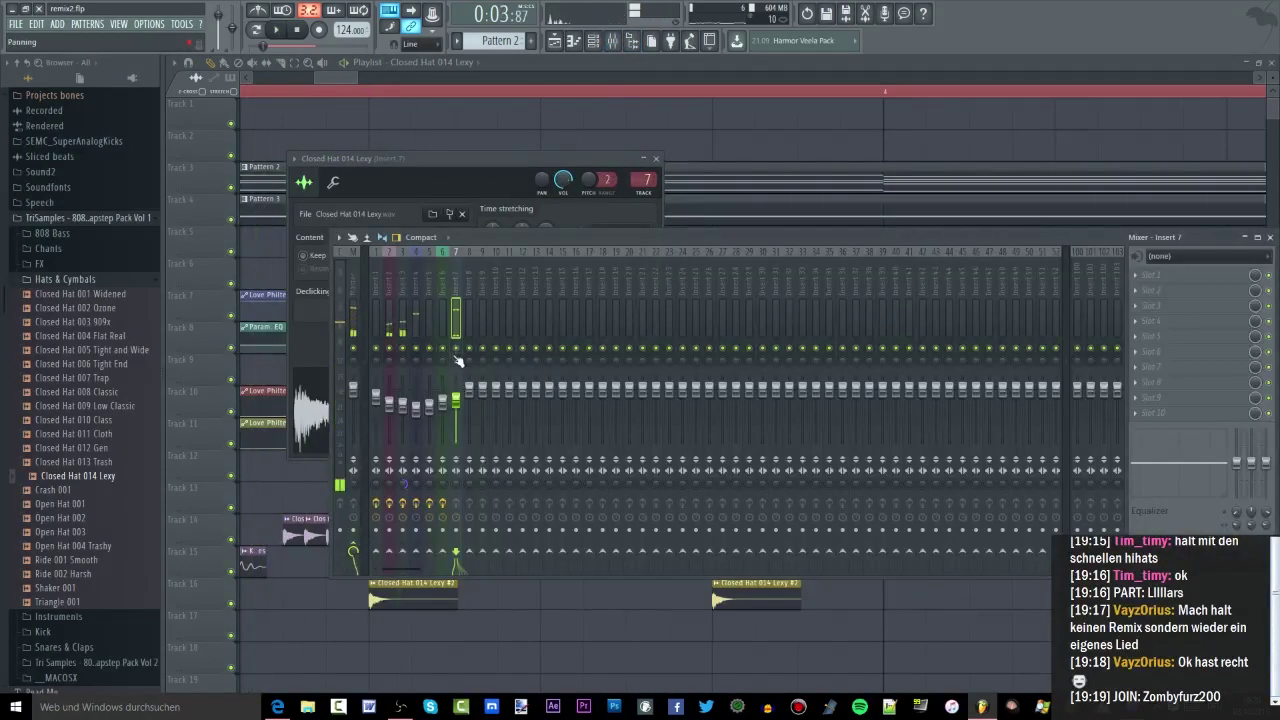
key(F8)
drag(388, 300, 1171, 277)
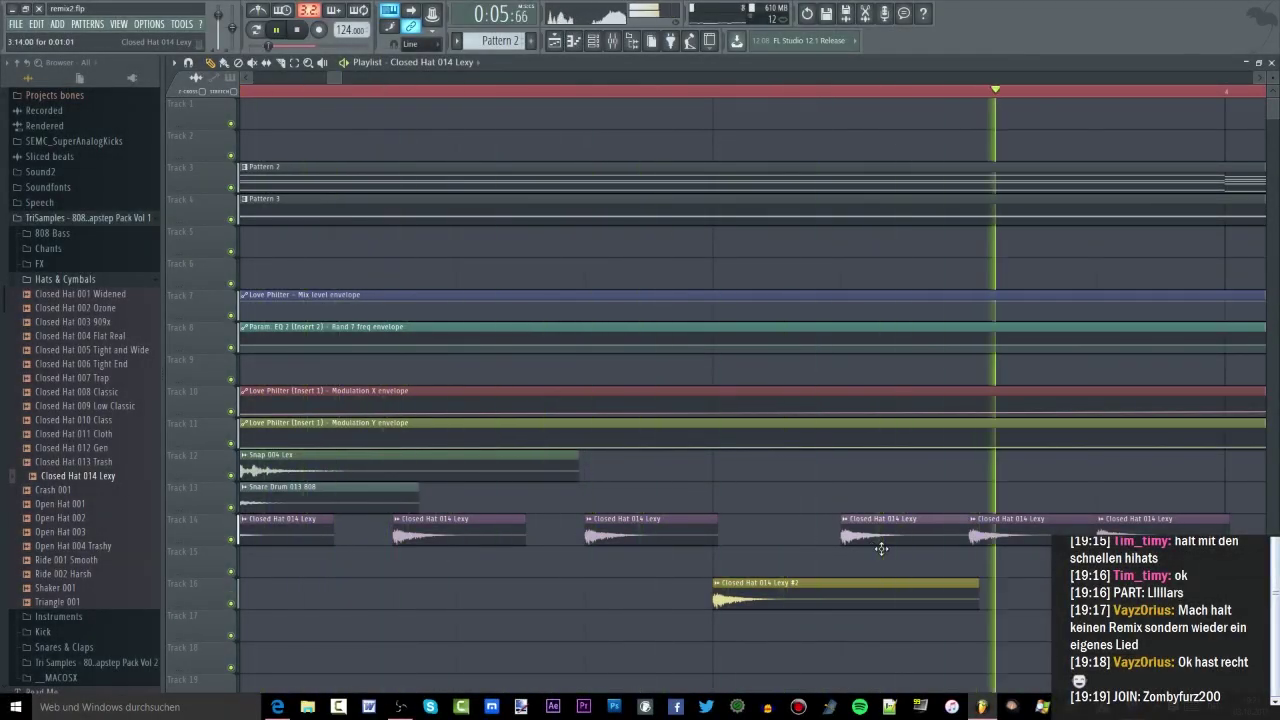
Move the closed hat clip onto the last beat of bar 3 on Track 14, with another clip just before it
drag(881, 548, 778, 538)
click(760, 535)
key(space)
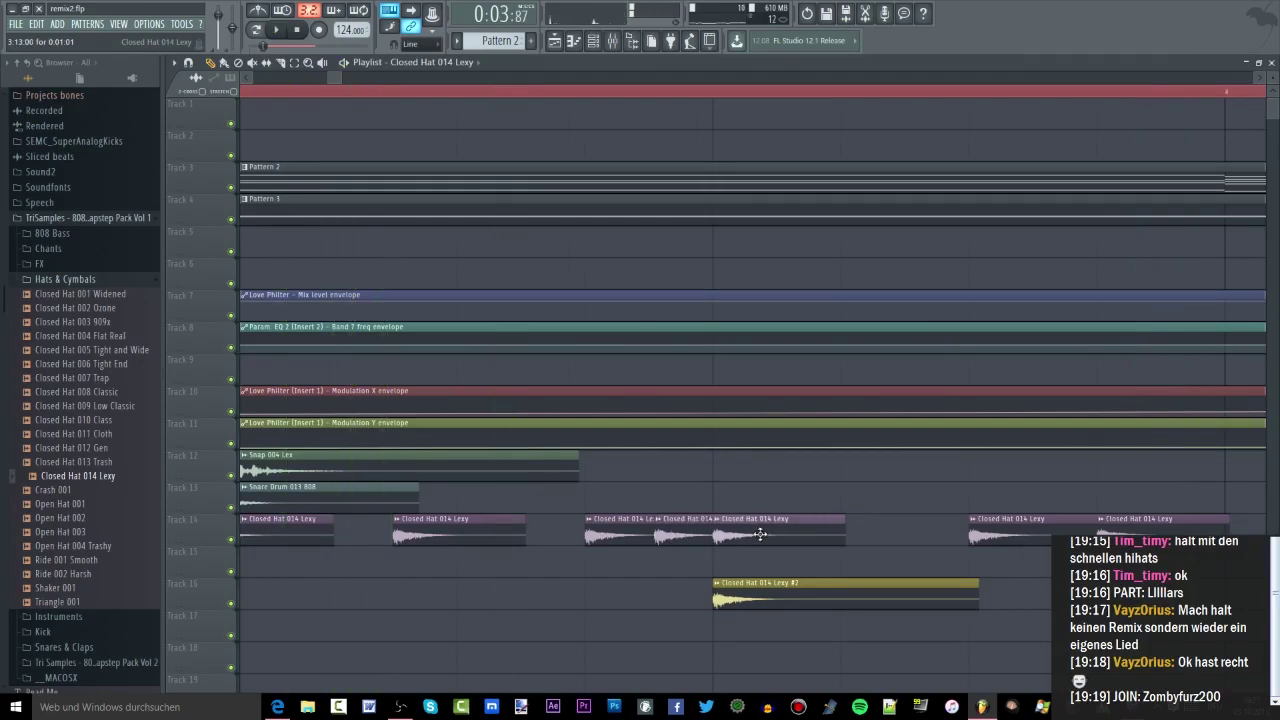
Clear the effect from slot 1 of mixer Insert 7 and close the mixer
click(613, 40)
click(1135, 275)
mouse_move(1144, 293)
click(988, 40)
key(F9)
Browse the drum samples and replace the Closed Hat 014 Lexy sample on Track 14 with HiHat Closed 003 MC38 from Tri Samples Pack Vol 2
scroll(732, 144, down, 3)
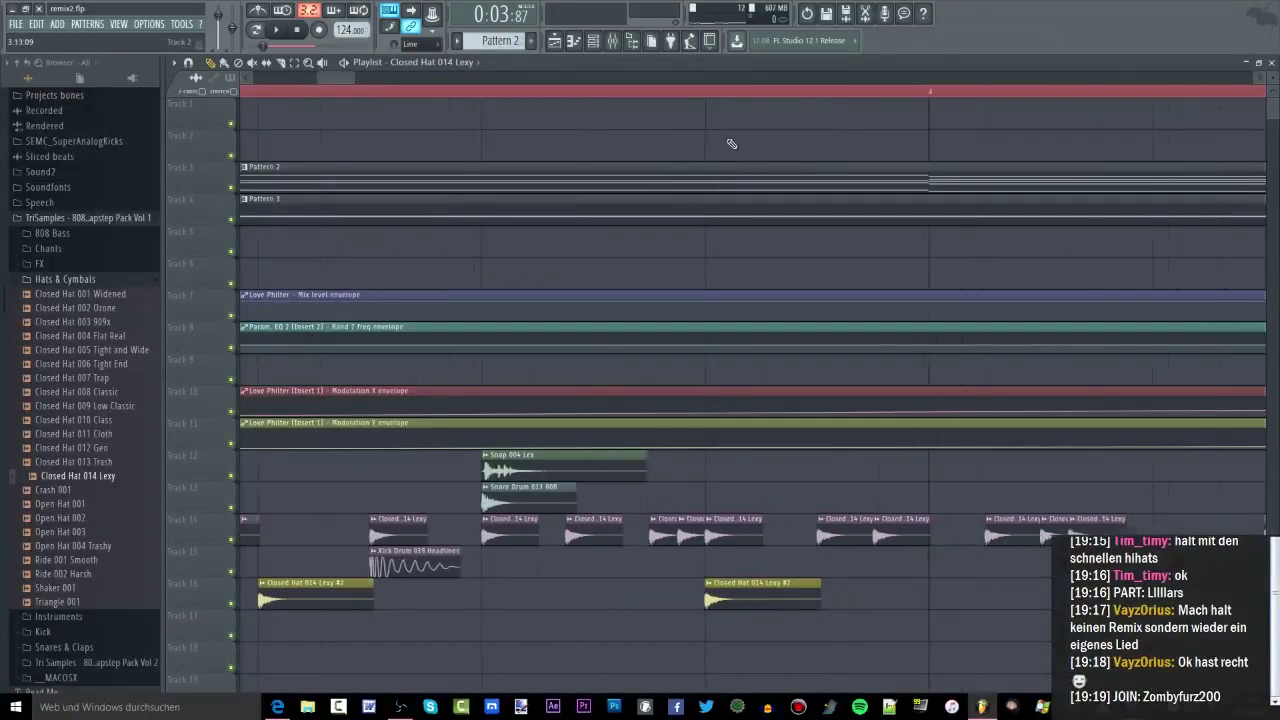
scroll(732, 144, down, 1)
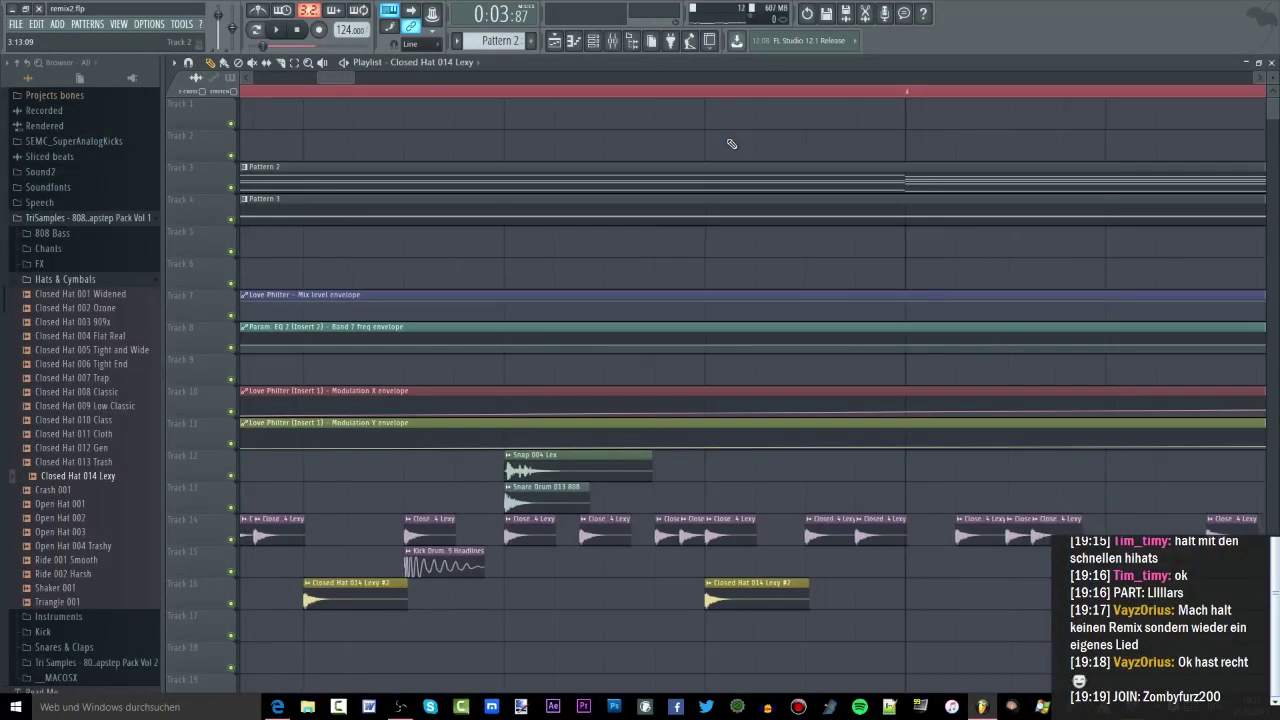
scroll(90, 360, down, 5)
click(68, 321)
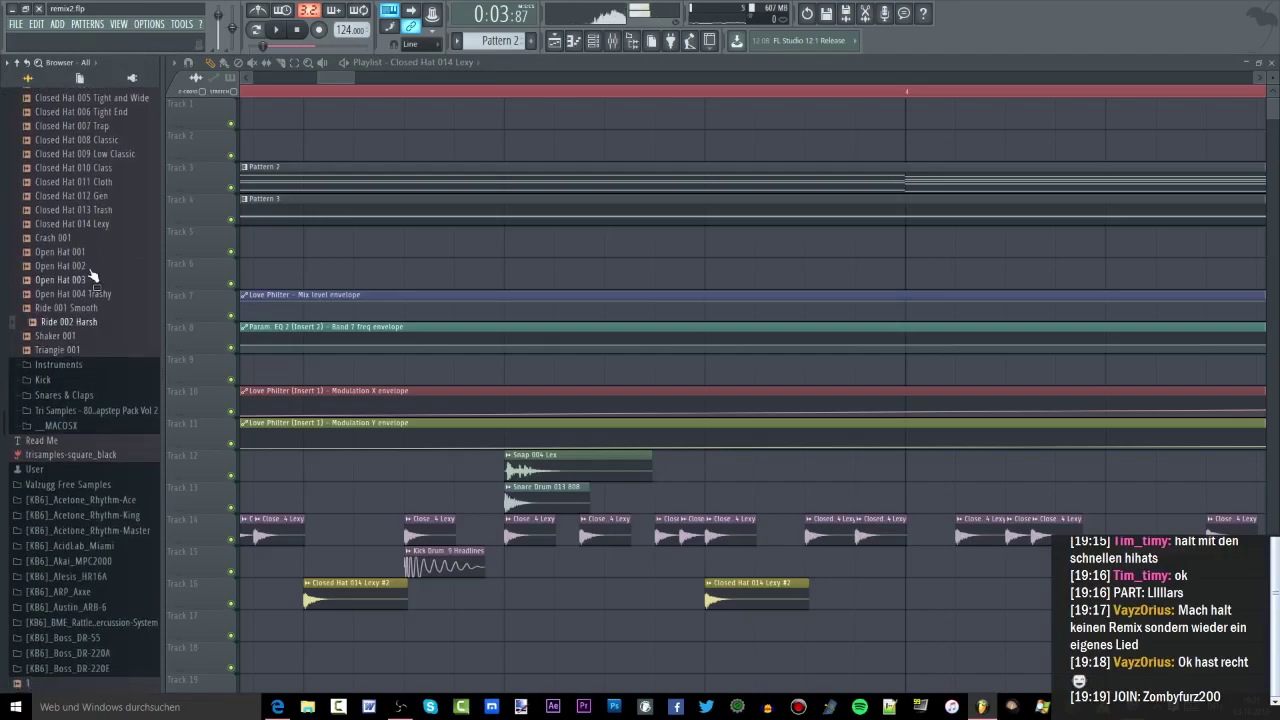
scroll(90, 245, down, 6)
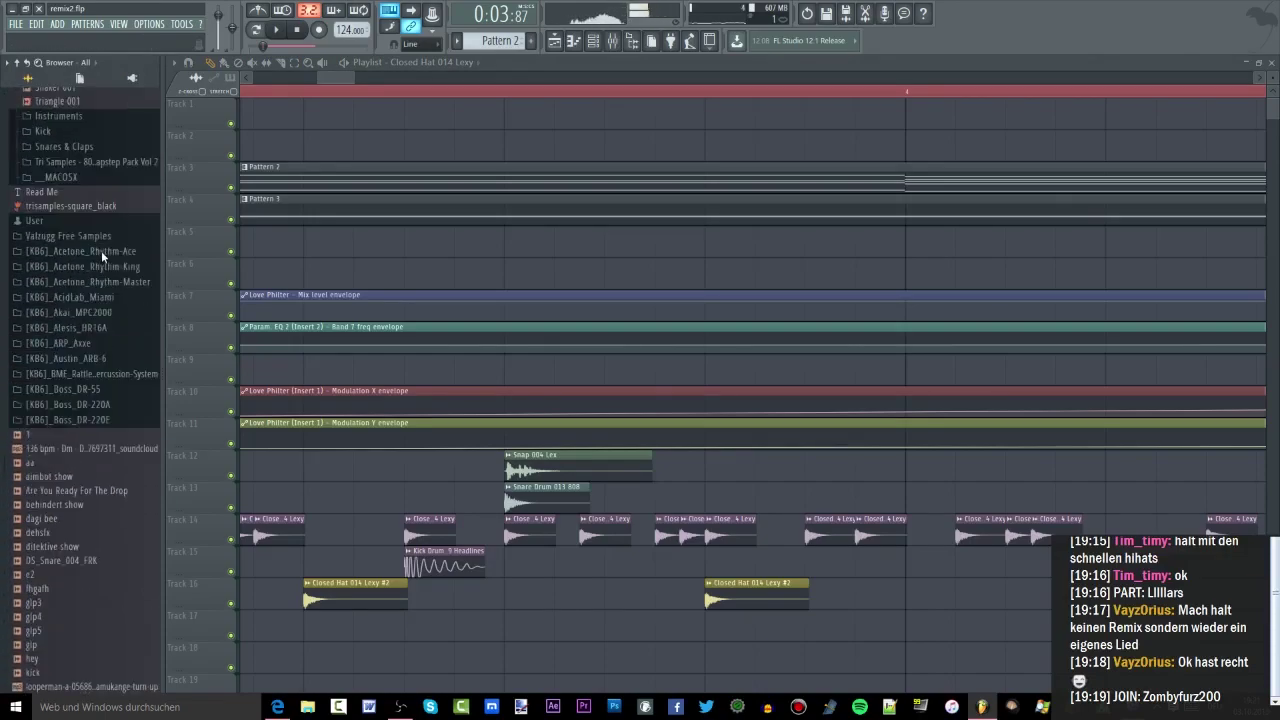
scroll(101, 250, up, 4)
click(84, 333)
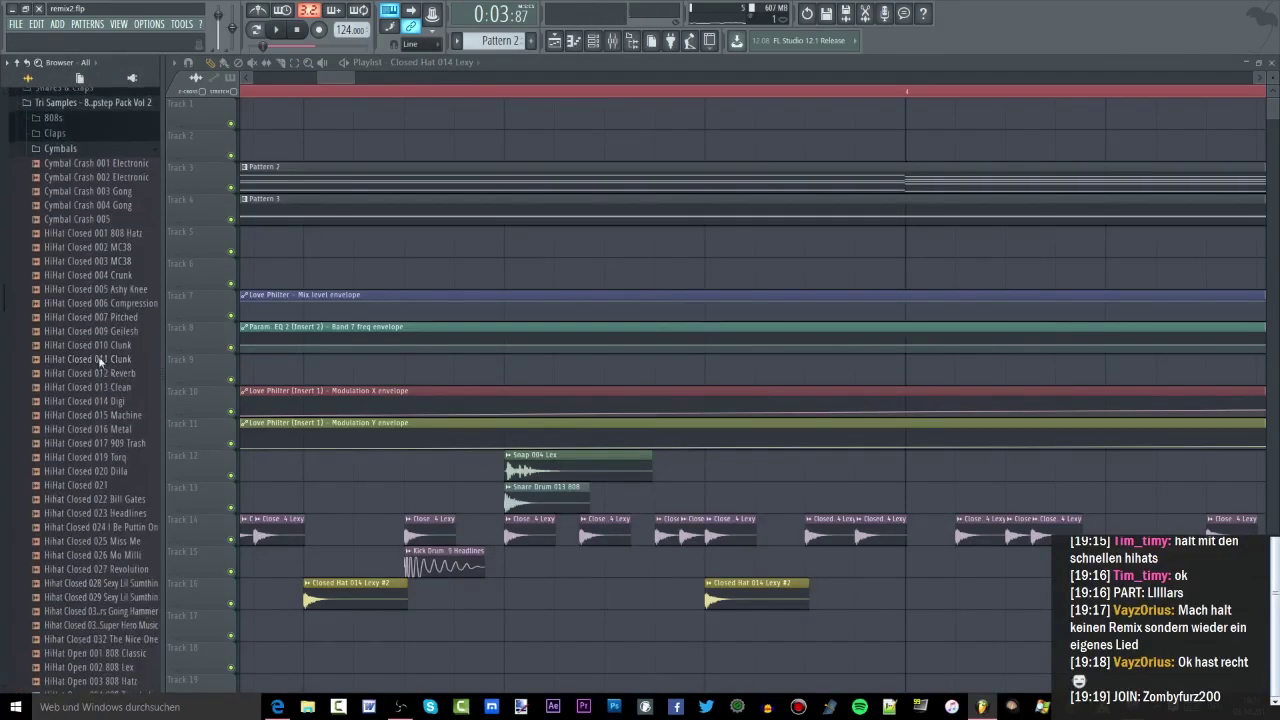
drag(510, 514, 520, 522)
Remove Fruity parametric EQ 2 and Fruity Reeverb 2 from mixer Insert 7
key(F9)
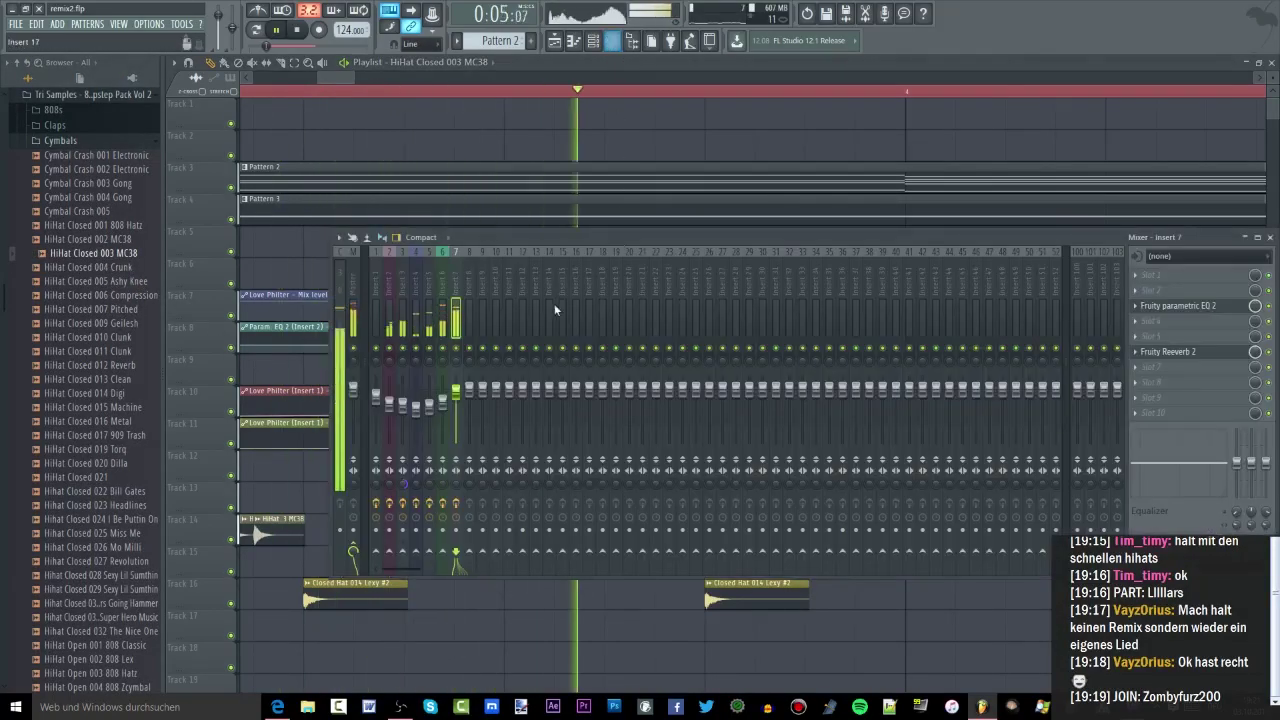
click(1148, 310)
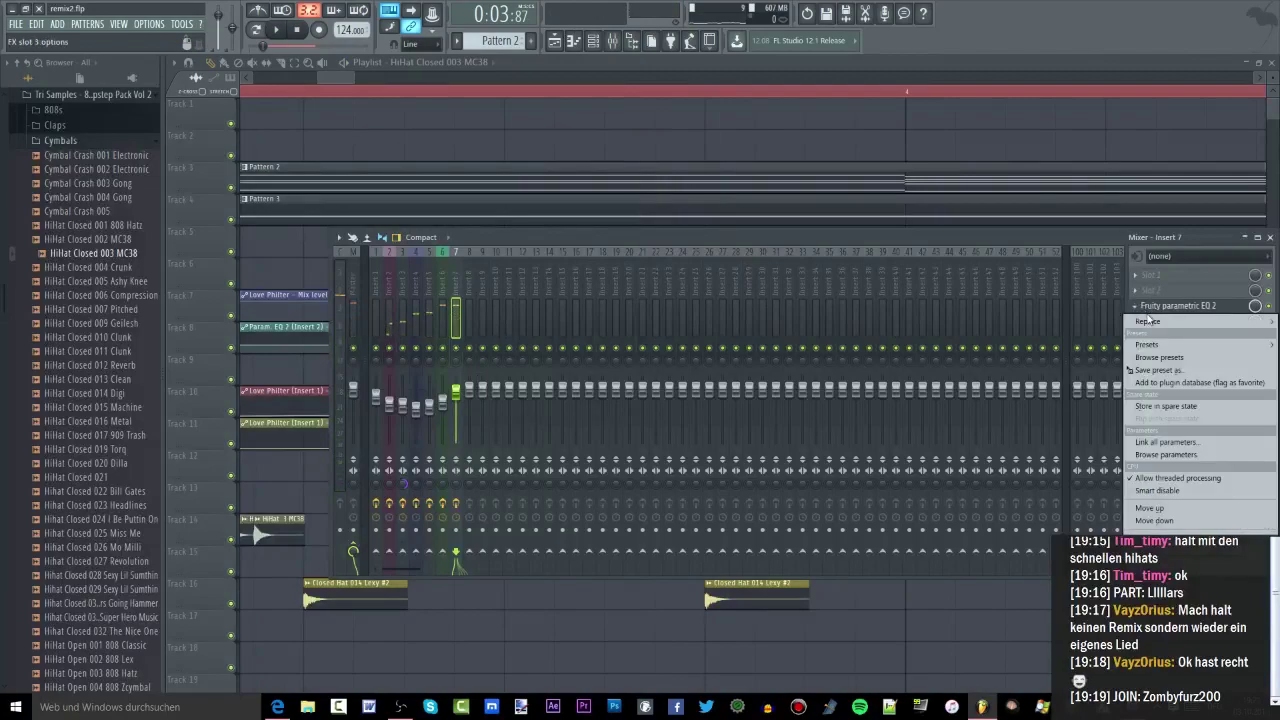
mouse_move(1152, 323)
click(1004, 39)
click(1170, 358)
mouse_move(1155, 372)
click(954, 39)
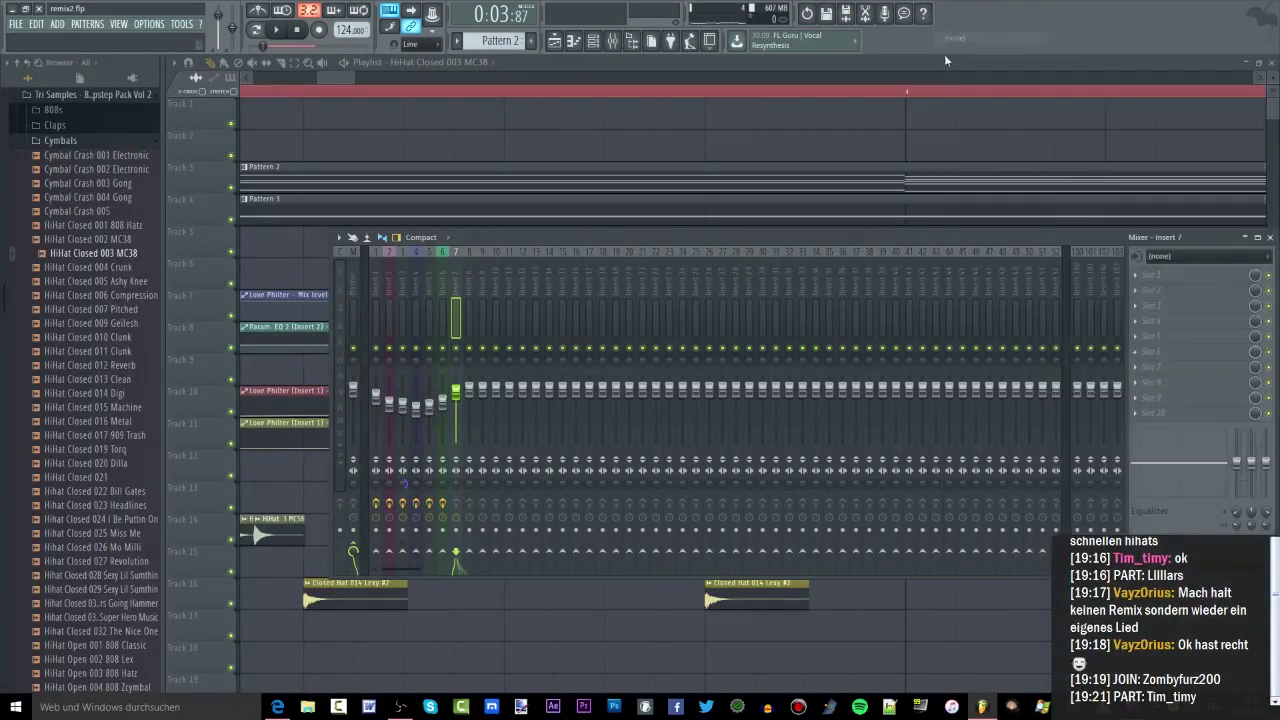
Lower the Insert 7 mixer fader to 54% (-11.6 dB) during playback
click(757, 151)
key(space)
scroll(629, 186, down, 3)
click(617, 45)
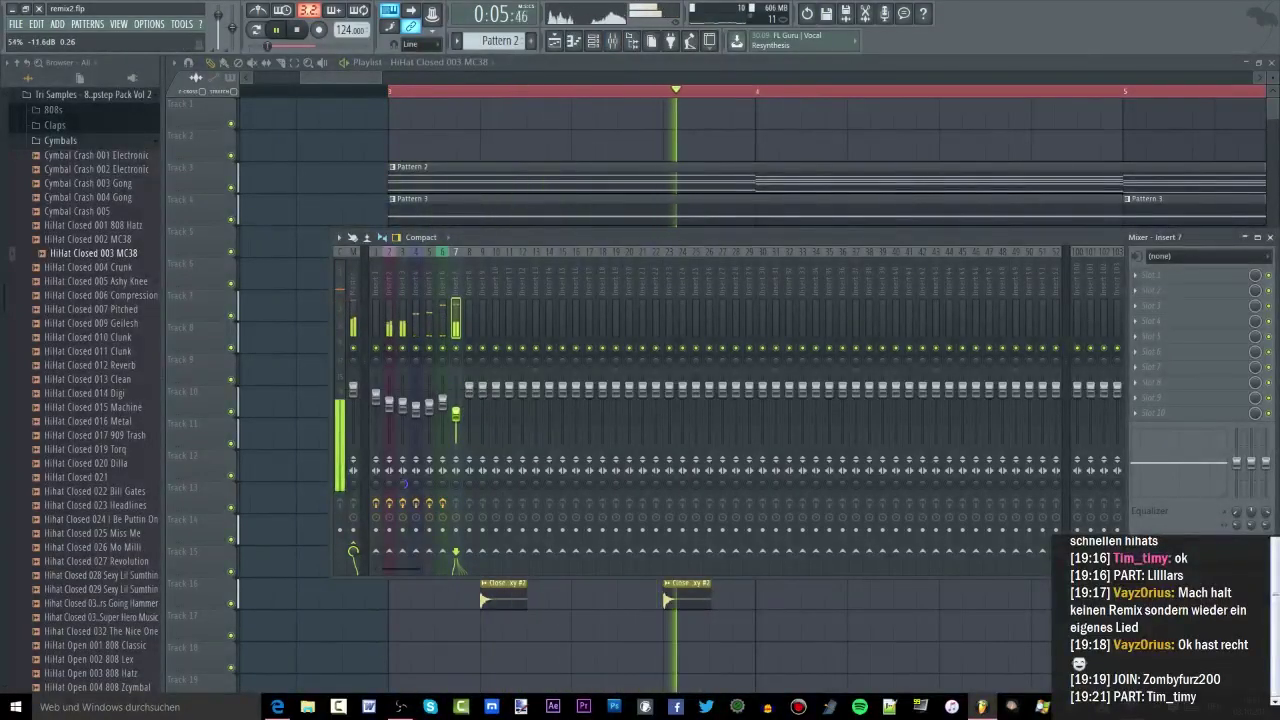
right_click(635, 144)
Replay the beat from bar 3 and fill Track 14 with closely spaced HiHat Closed 003 MC38 clips up to the bar 4 snare
scroll(690, 195, down, 5)
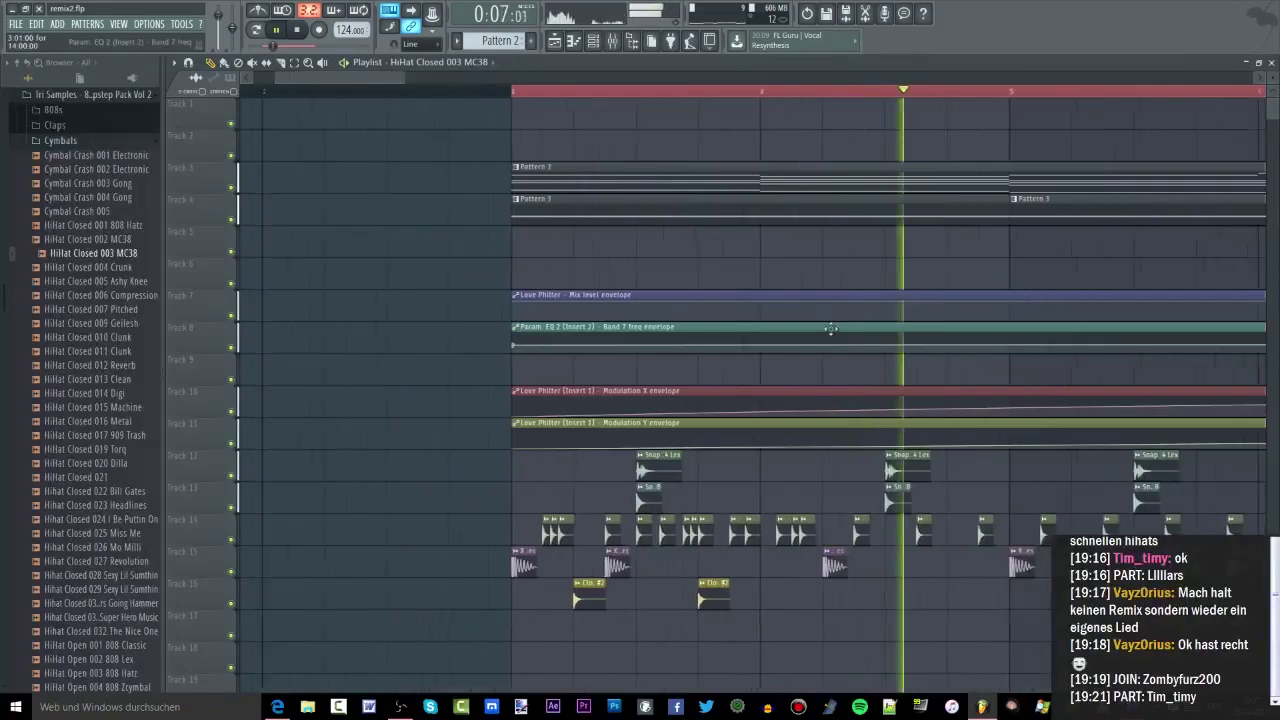
scroll(867, 364, down, 3)
click(491, 92)
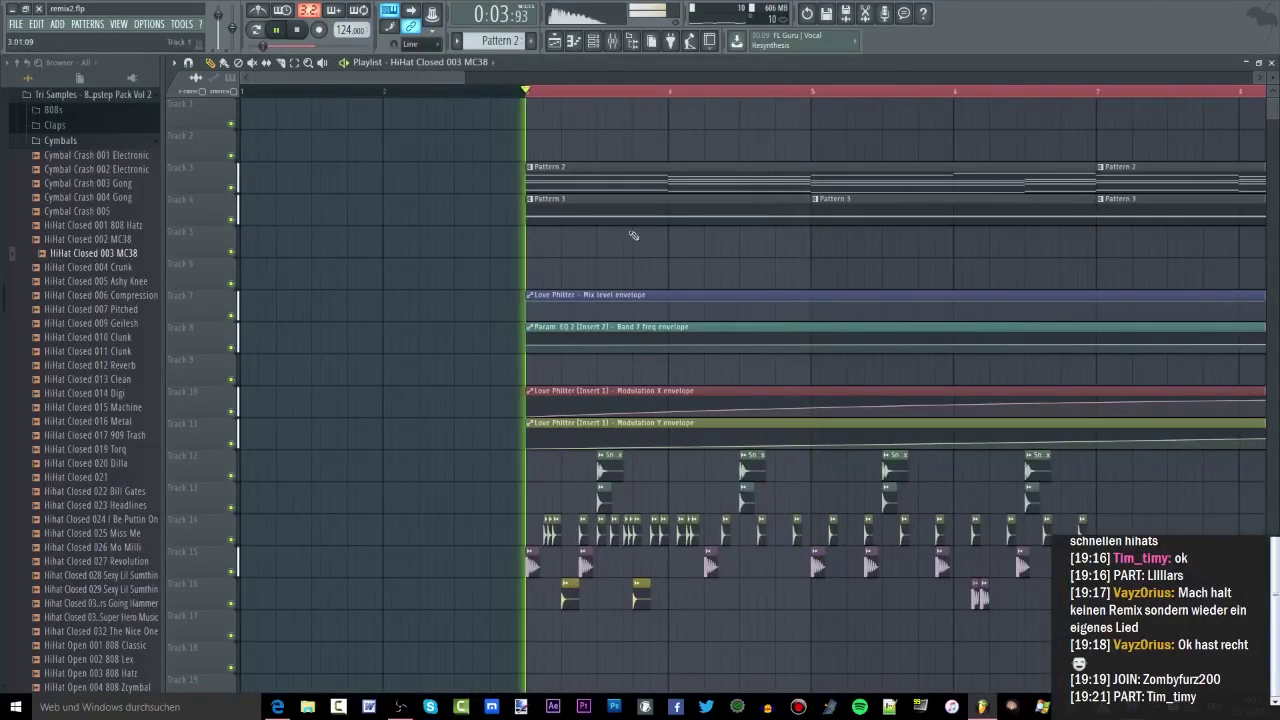
scroll(686, 522, up, 4)
scroll(686, 524, up, 1)
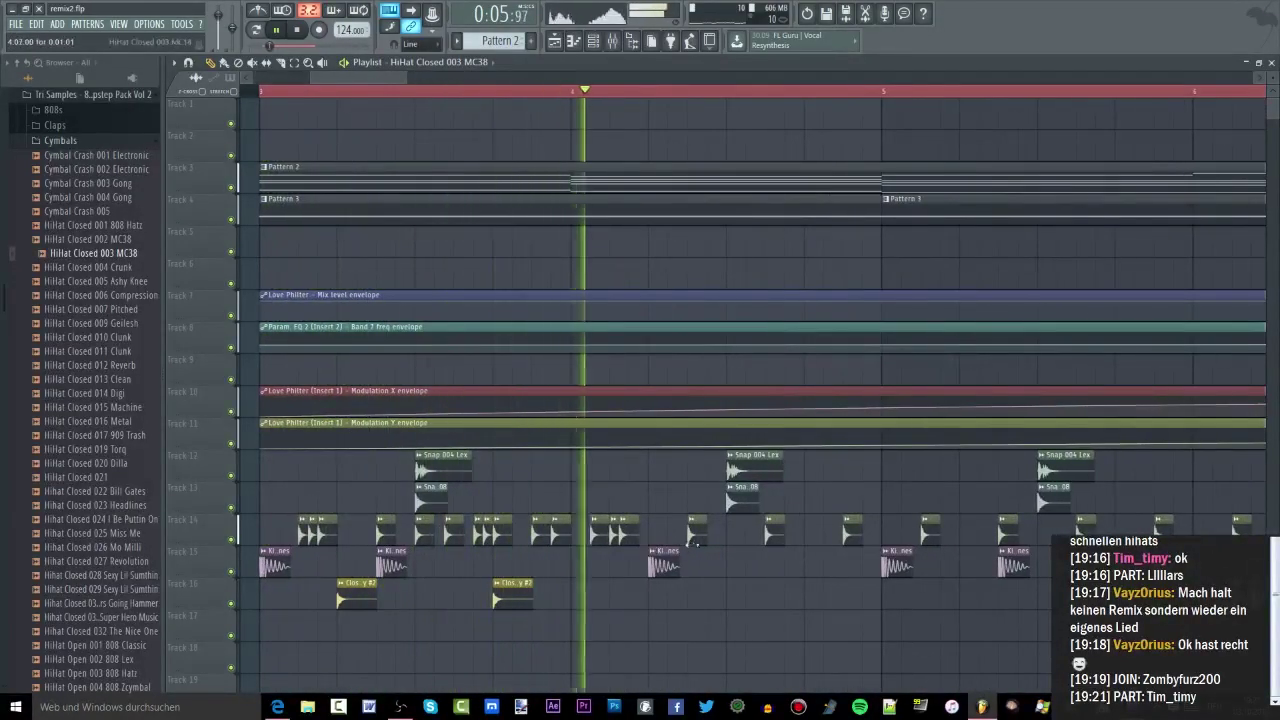
key(space)
scroll(690, 535, up, 8)
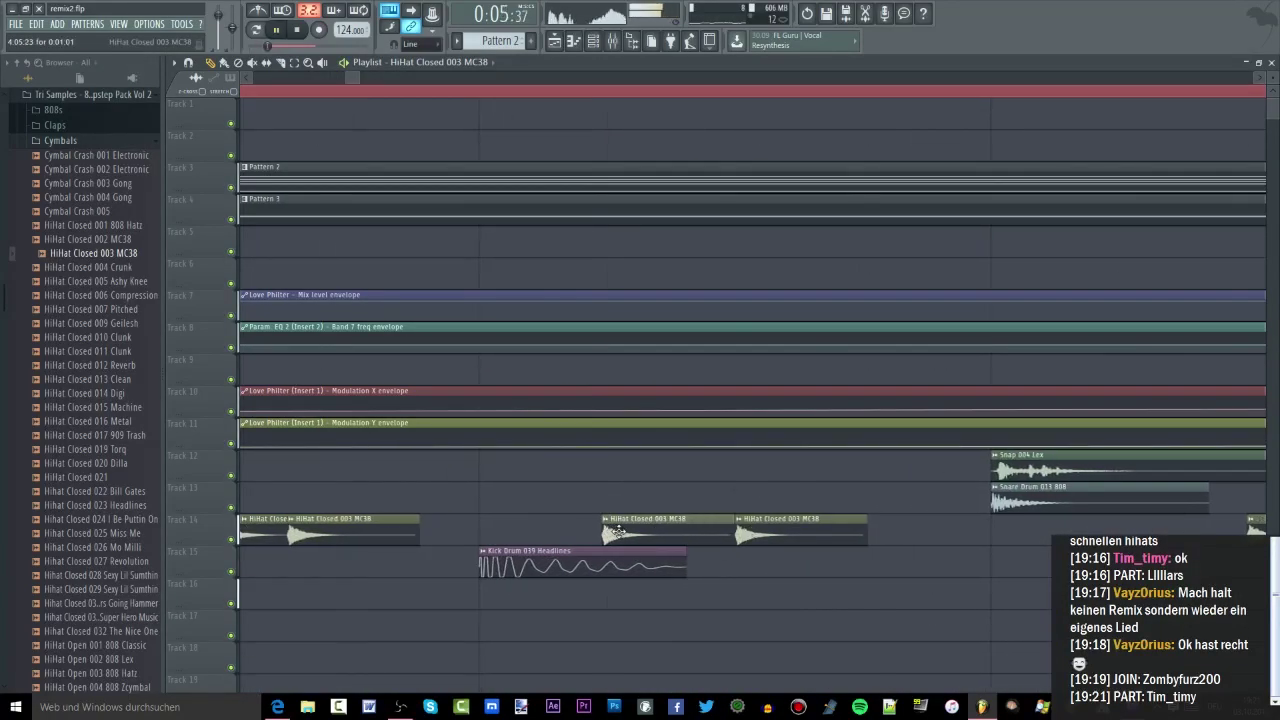
drag(690, 535, 421, 506)
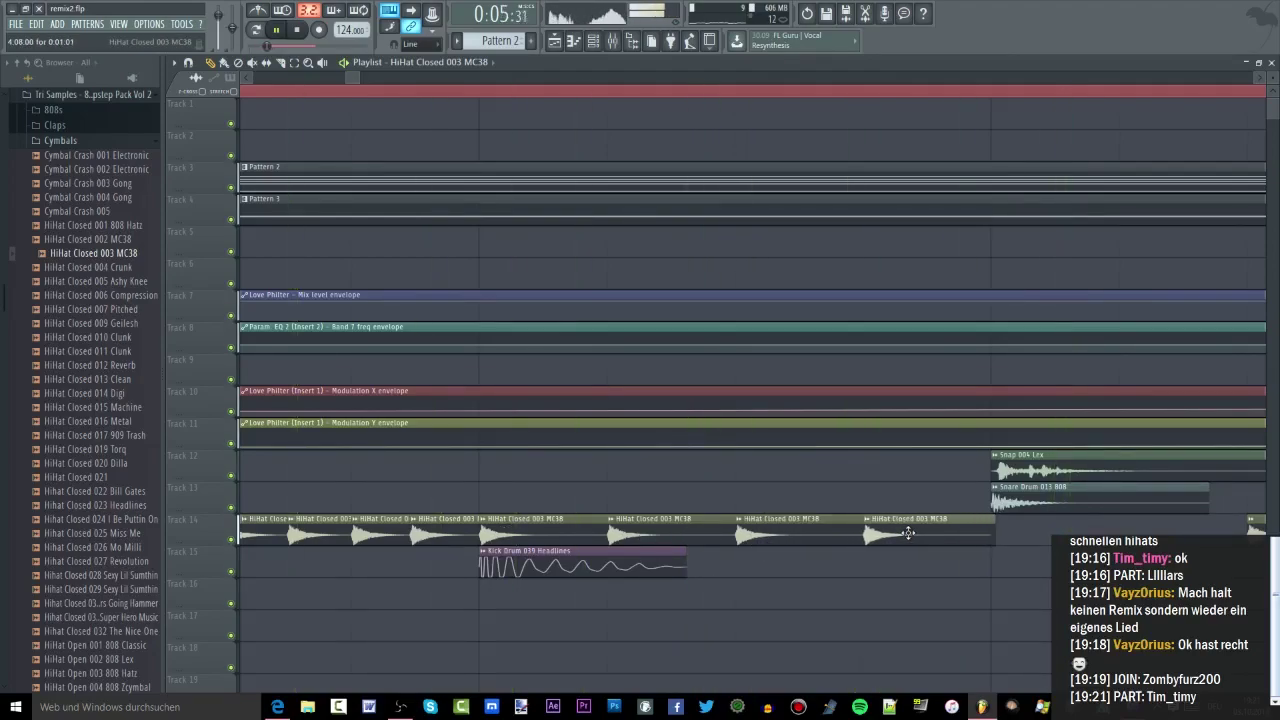
click(1004, 537)
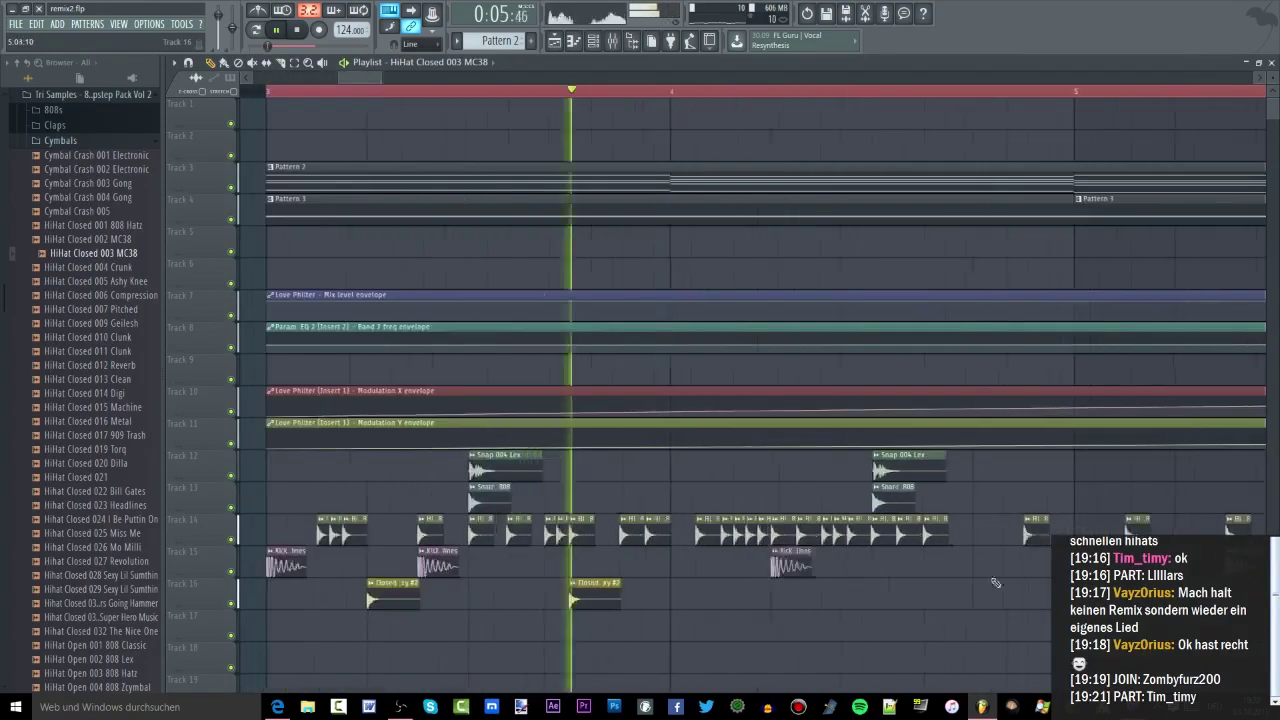
Extend the closely spaced hi-hat clips on Track 14 past the bar 4 snare and place one at the start of bar 5
click(690, 528)
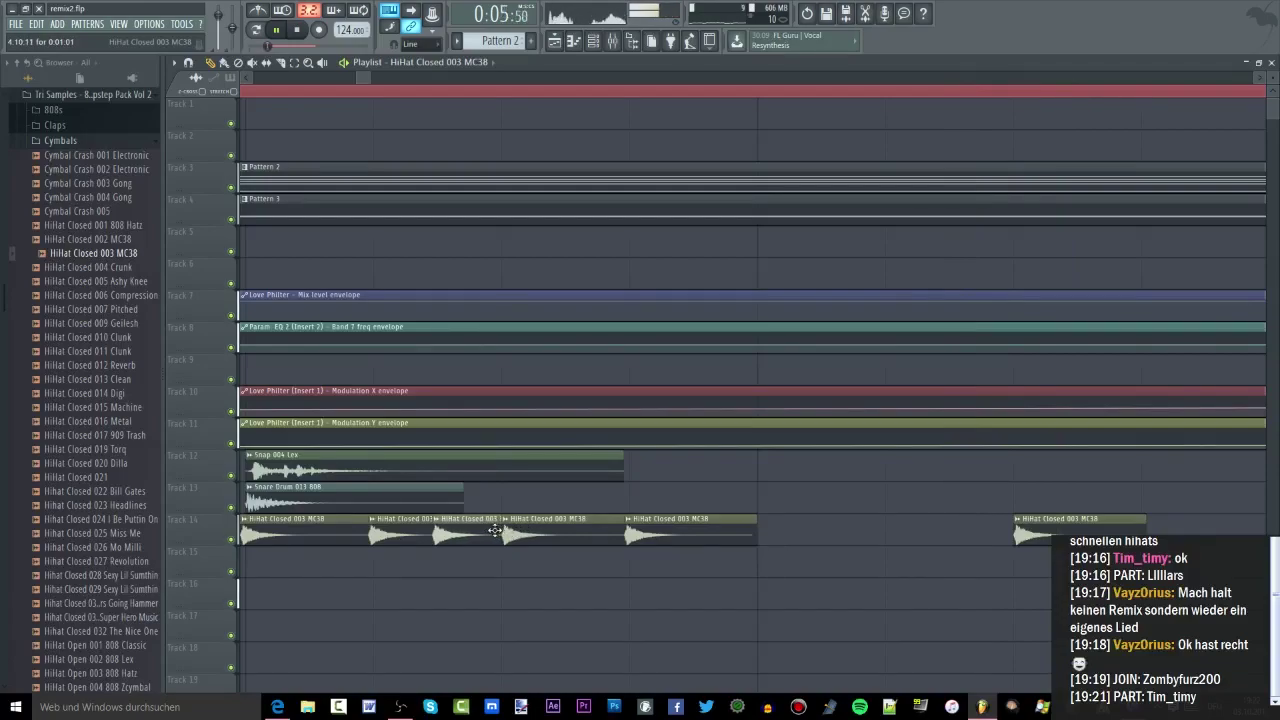
drag(776, 534, 779, 532)
key(space)
scroll(655, 410, down, 5)
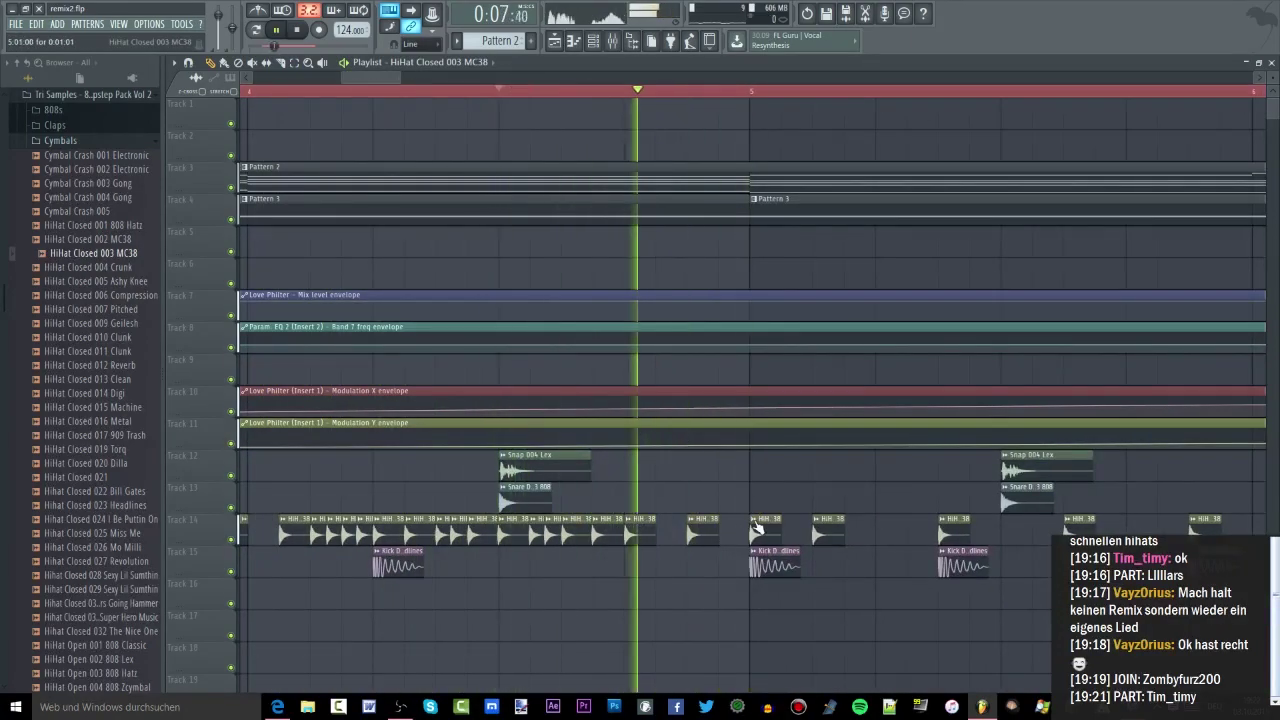
scroll(767, 535, up, 2)
scroll(767, 535, up, 2)
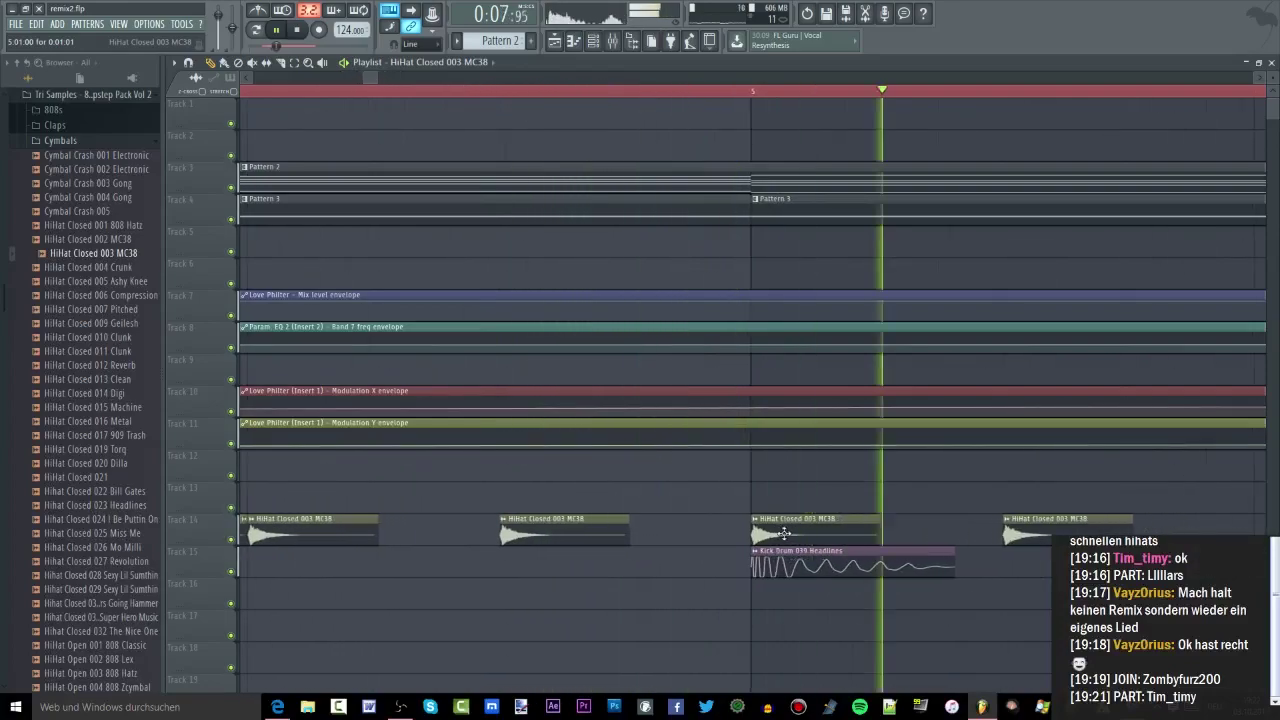
Try the extra Track 14 hi-hat at different spots around the start of bar 5, auditioning the passage
drag(767, 535, 724, 540)
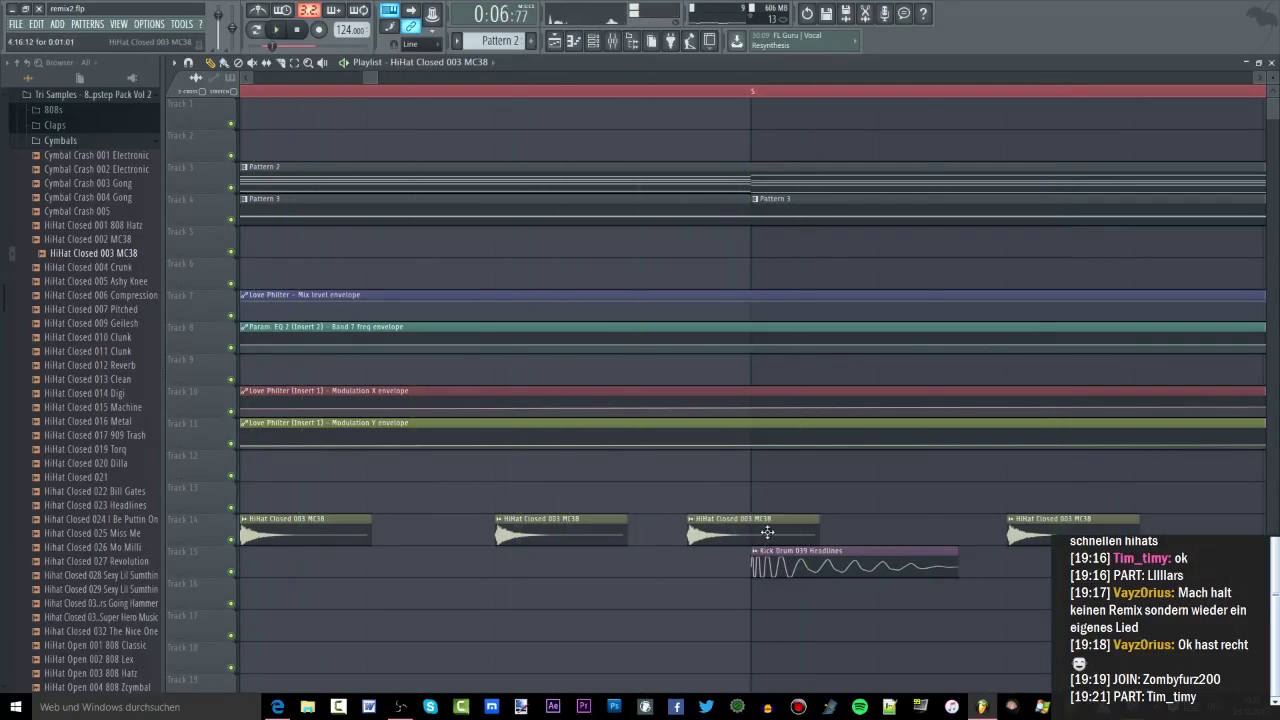
scroll(767, 535, down, 4)
click(466, 103)
key(space)
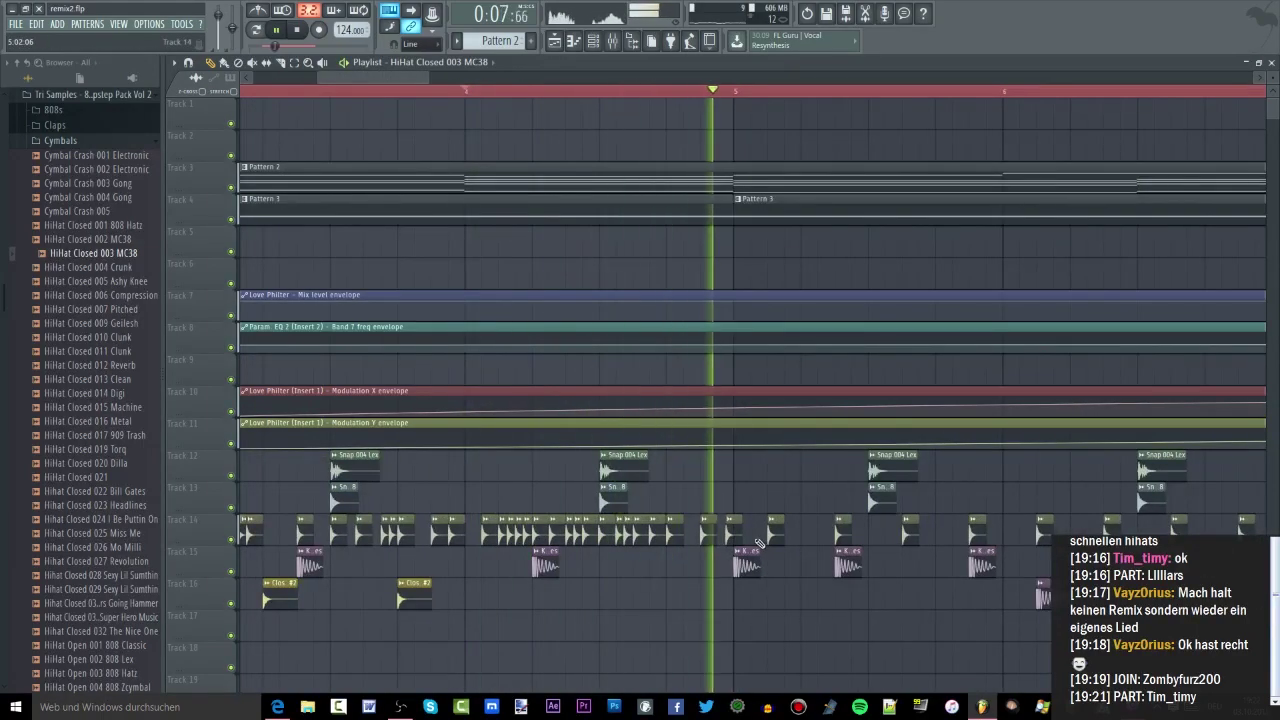
scroll(760, 543, up, 4)
drag(750, 519, 886, 518)
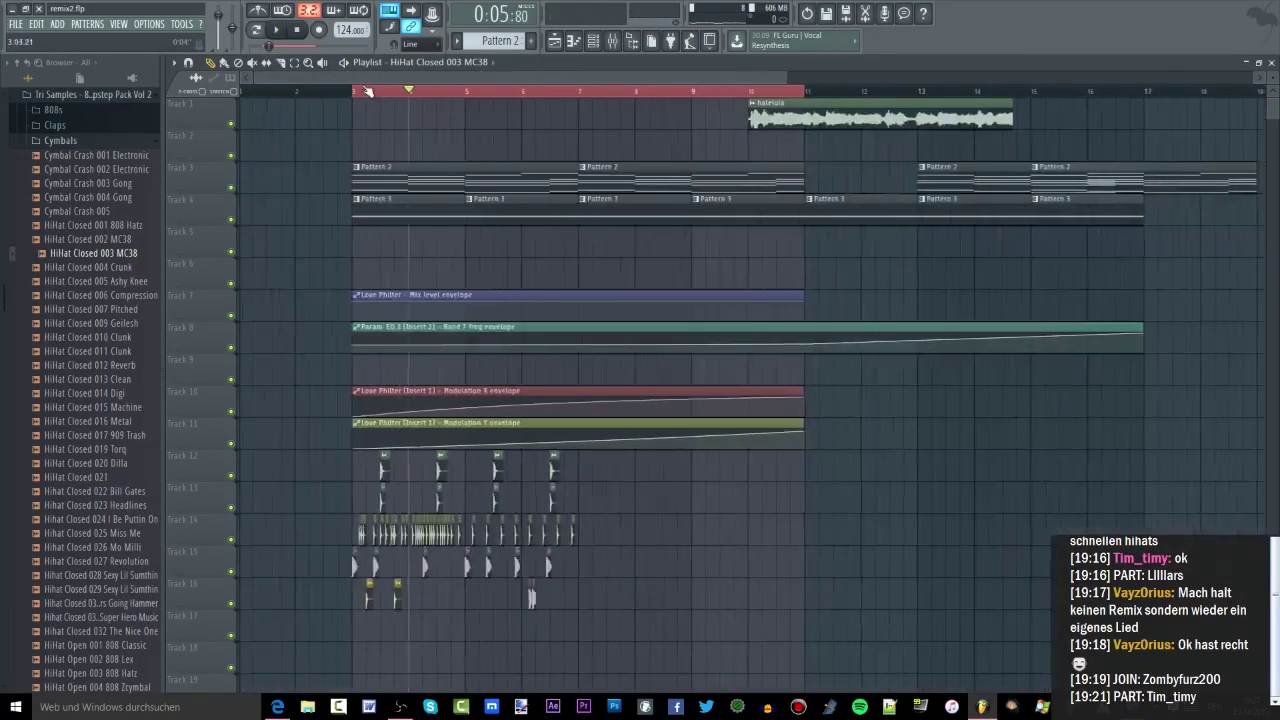
Replay the beat from bar 3 and from the bar 4 snare, moving the first Track 14 hi-hat of bar 5 to 4:16:00
click(367, 91)
key(space)
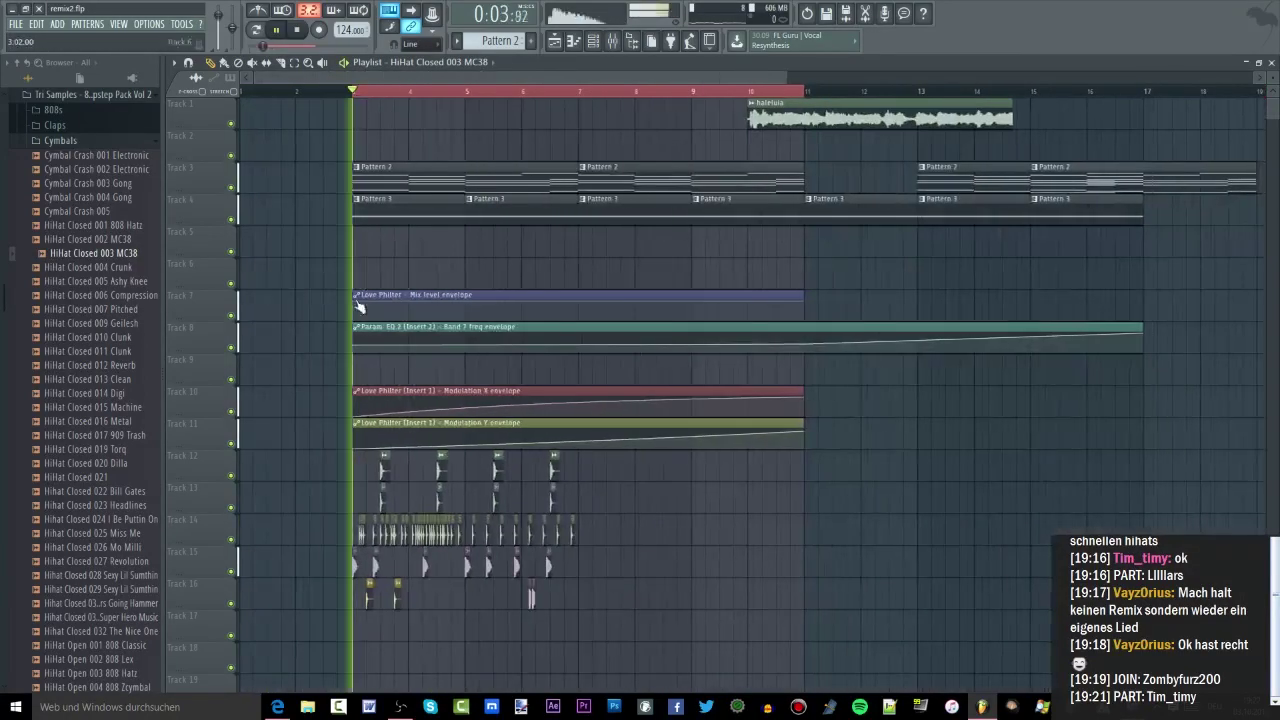
scroll(367, 91, up, 10)
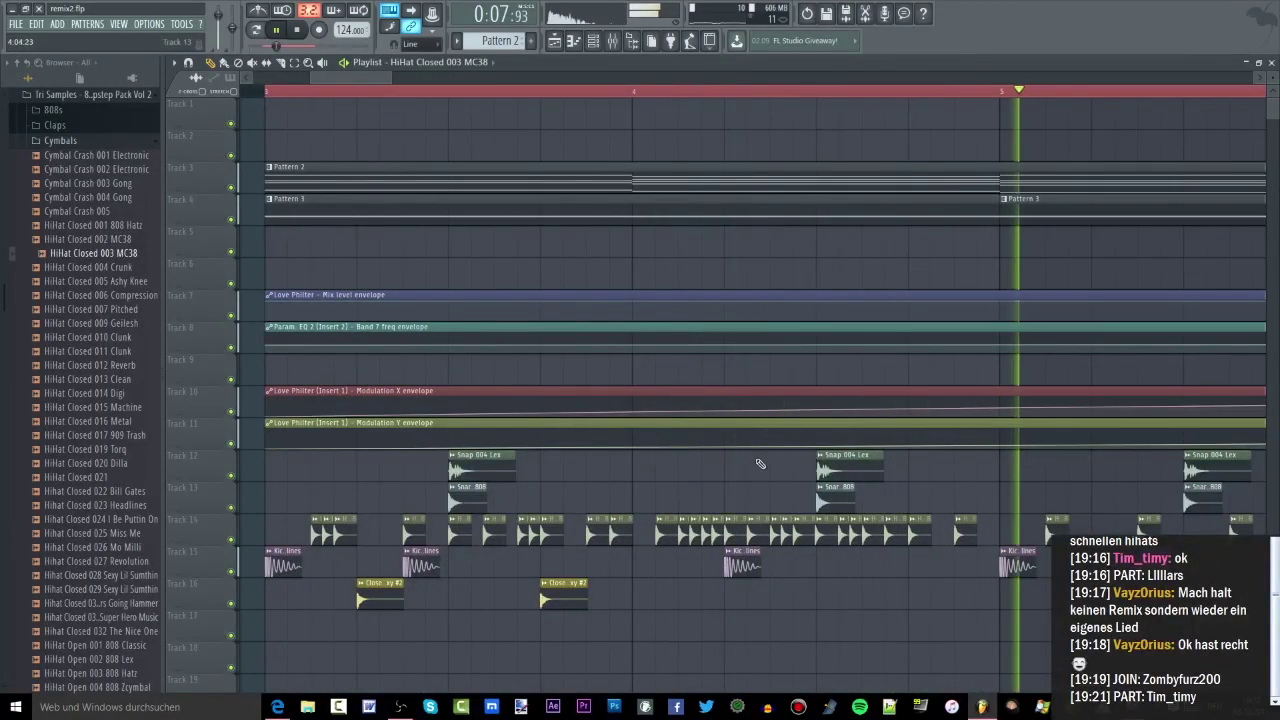
click(829, 92)
scroll(1048, 528, up, 3)
key(space)
key(space)
drag(1048, 529, 946, 534)
key(space)
key(space)
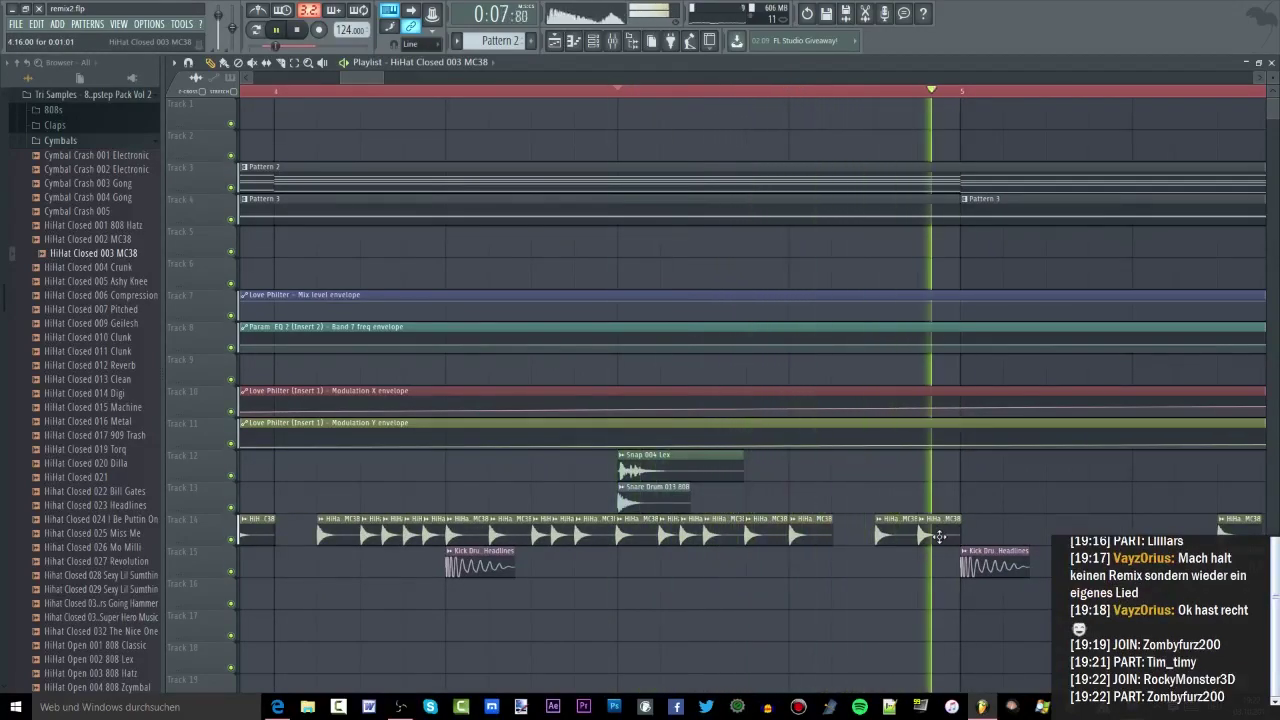
Add closely spaced HiHat Closed 003 MC38 clips on Track 14 starting at the bar 5 snare, and audition them
scroll(920, 537, down, 4)
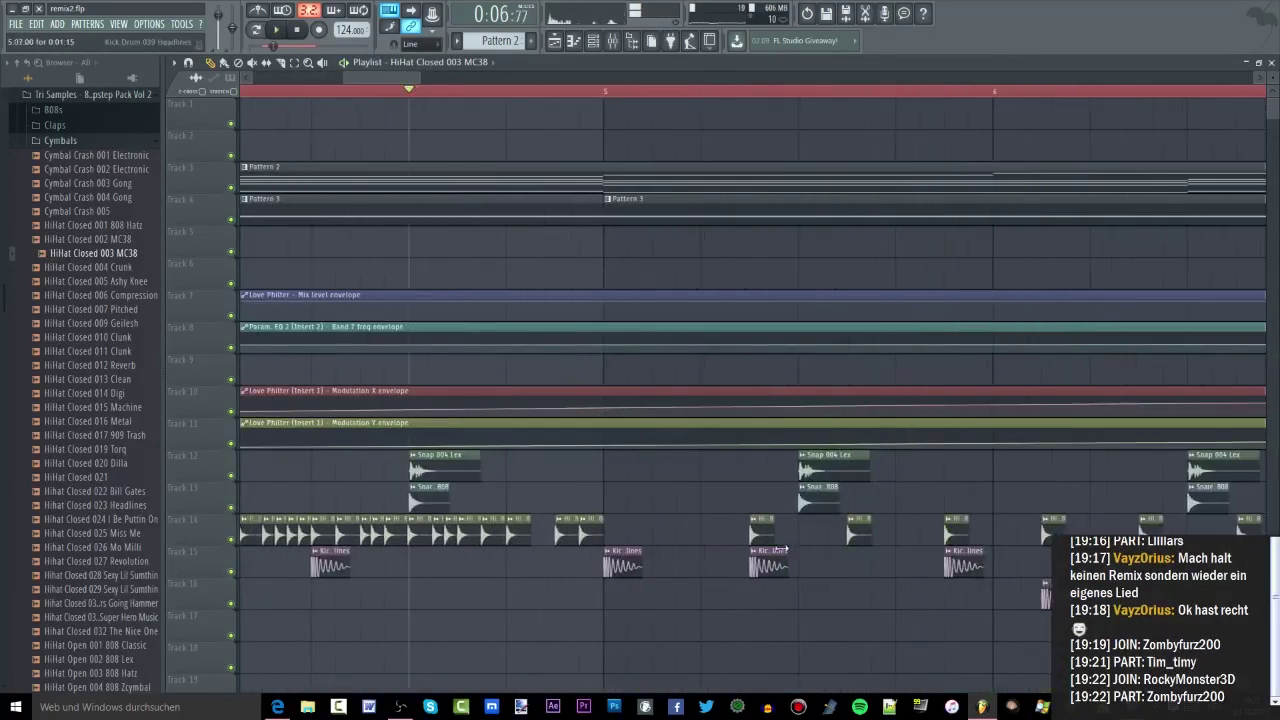
scroll(719, 533, up, 5)
click(960, 534)
key(space)
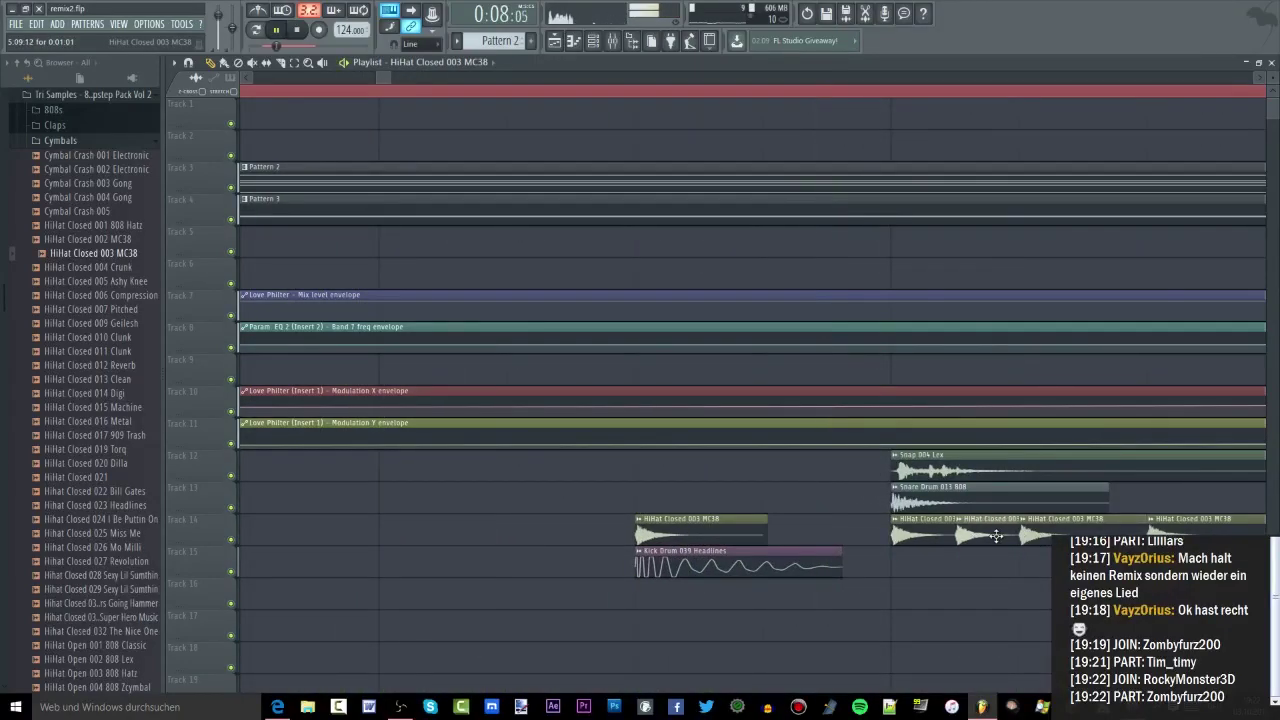
key(space)
scroll(905, 98, down, 3)
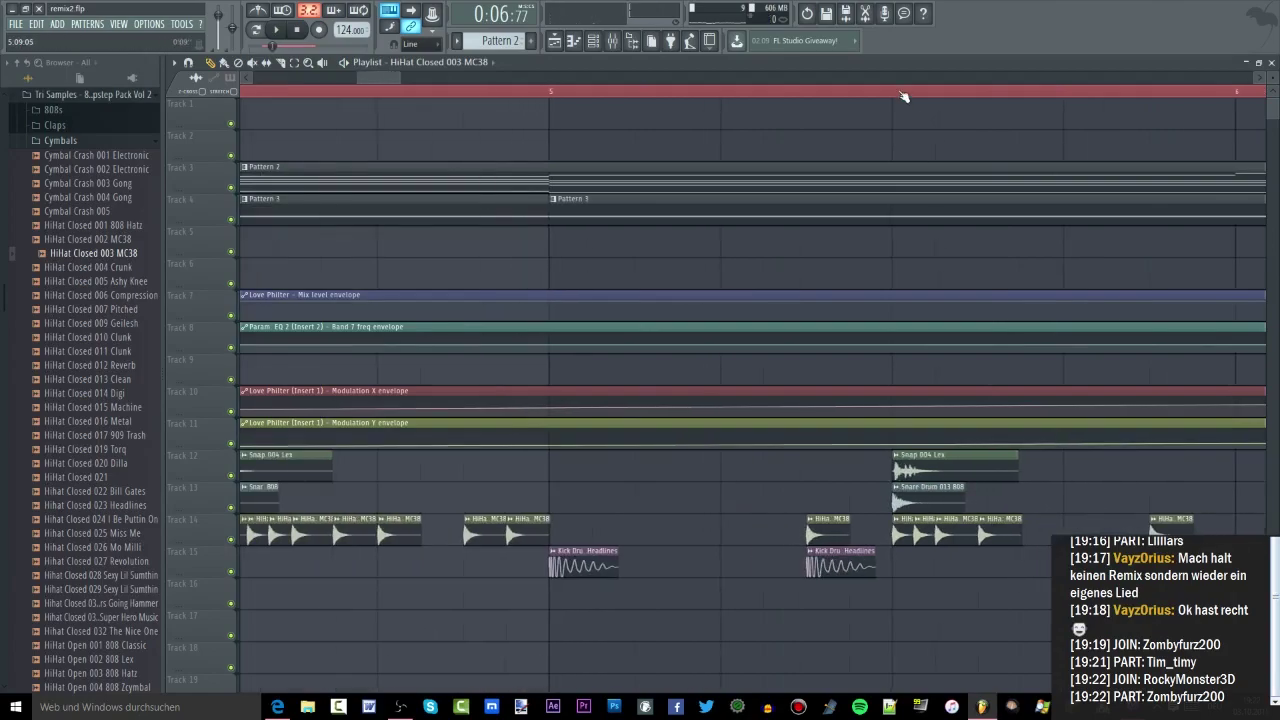
click(904, 94)
key(space)
Continue the Track 14 hi-hats from 5:12:00 through 5:14:00, doubling the hit after 5:12:00, up to the next kick
scroll(837, 389, down, 2)
scroll(868, 545, up, 8)
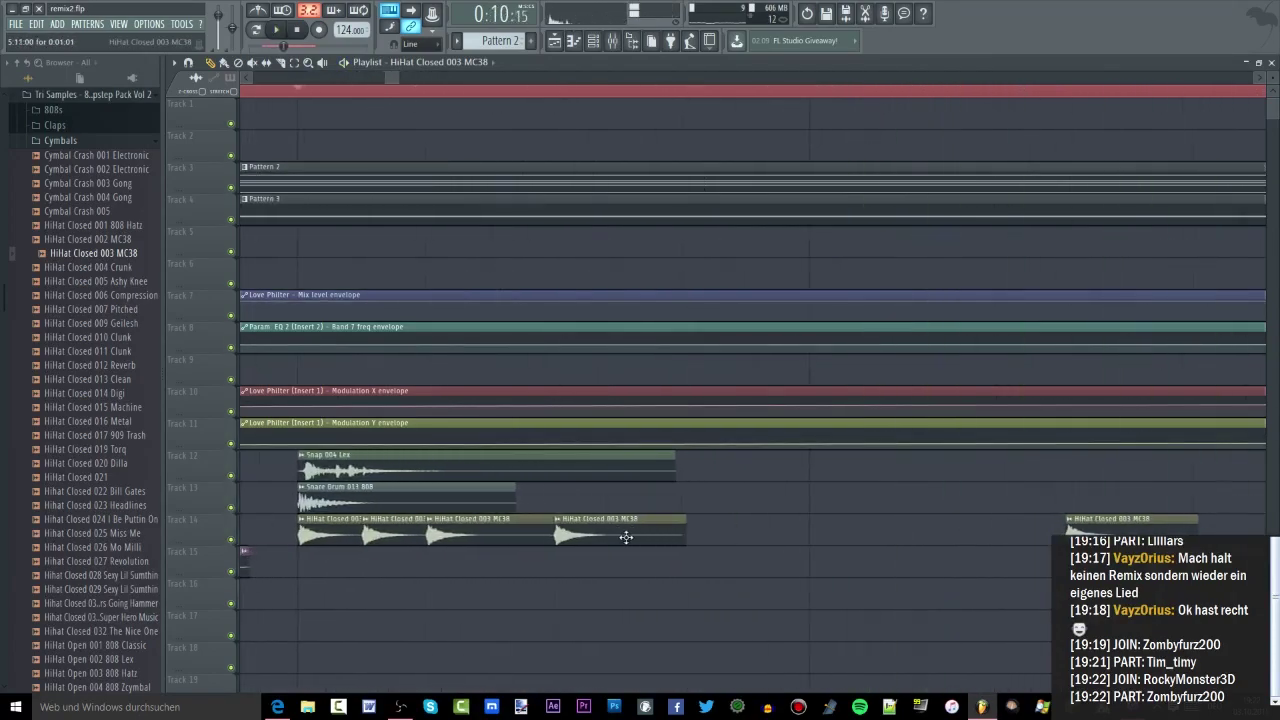
drag(721, 533, 744, 533)
key(space)
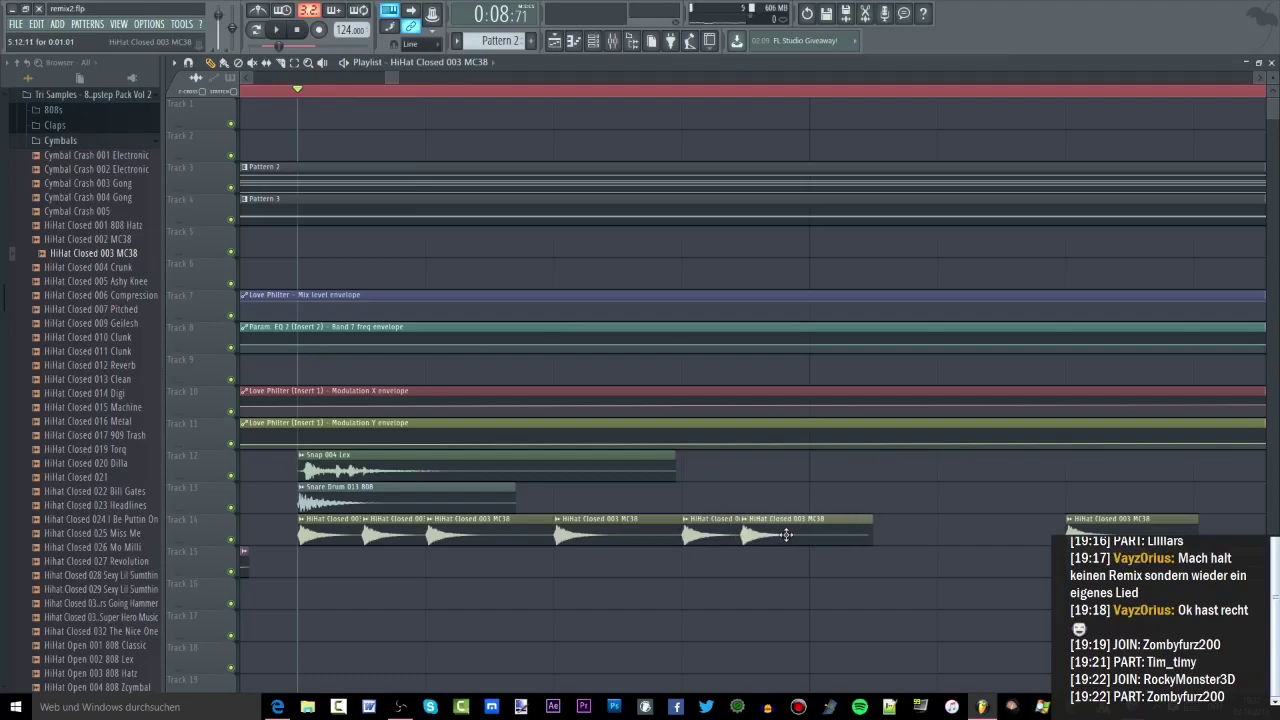
click(815, 533)
click(890, 536)
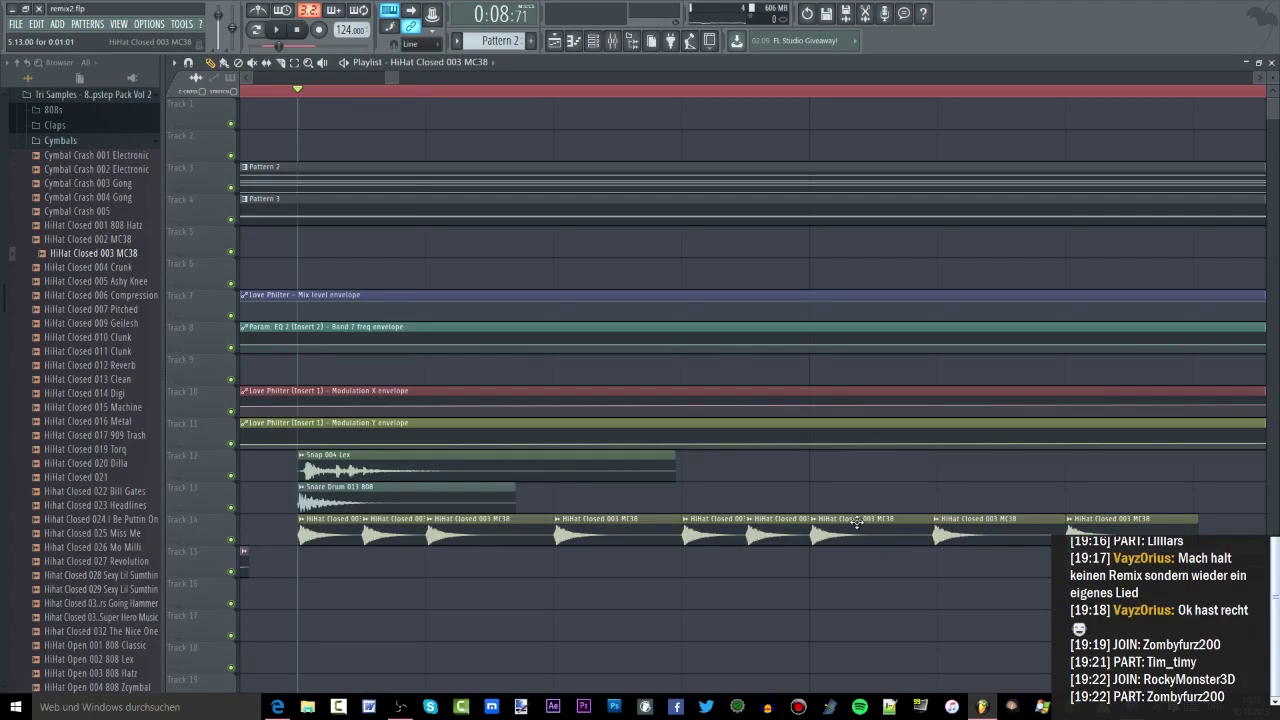
scroll(857, 524, right, 5)
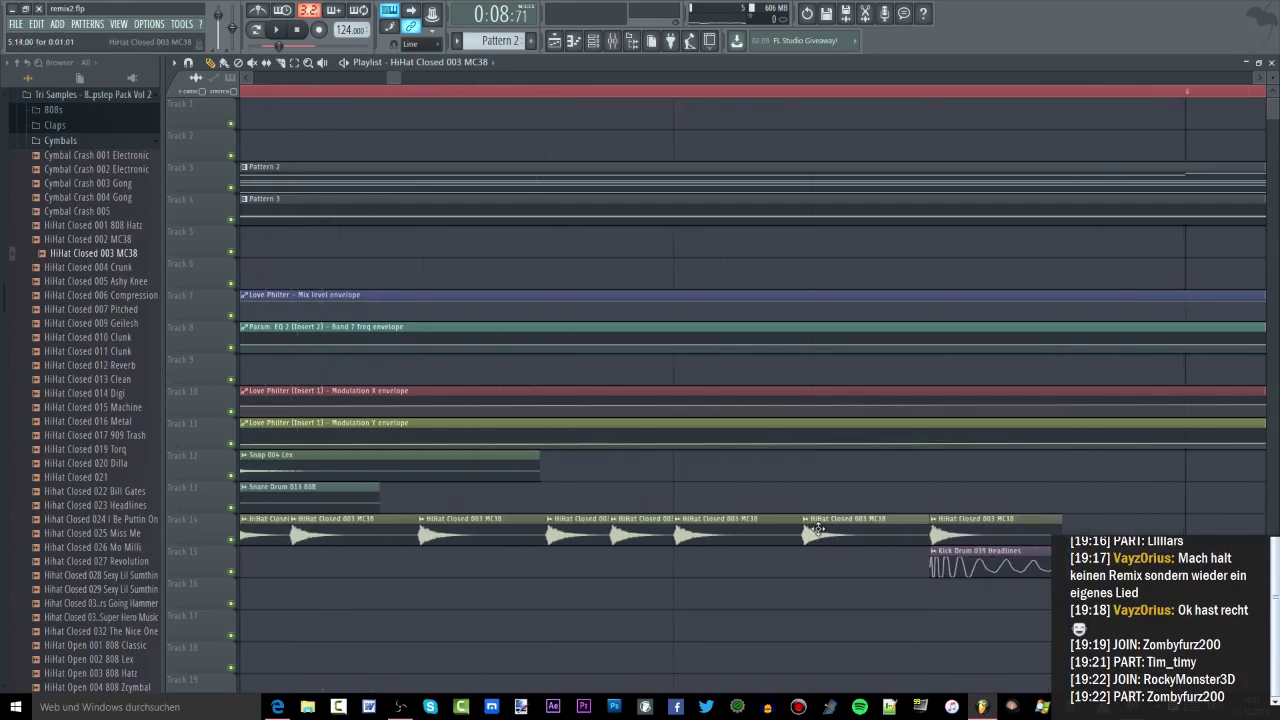
Play the passage from the bar 5 snare and insert one more Track 14 hi-hat at 5:14:12, just before the kick
scroll(818, 529, down, 9)
scroll(893, 543, up, 4)
scroll(950, 545, up, 3)
key(space)
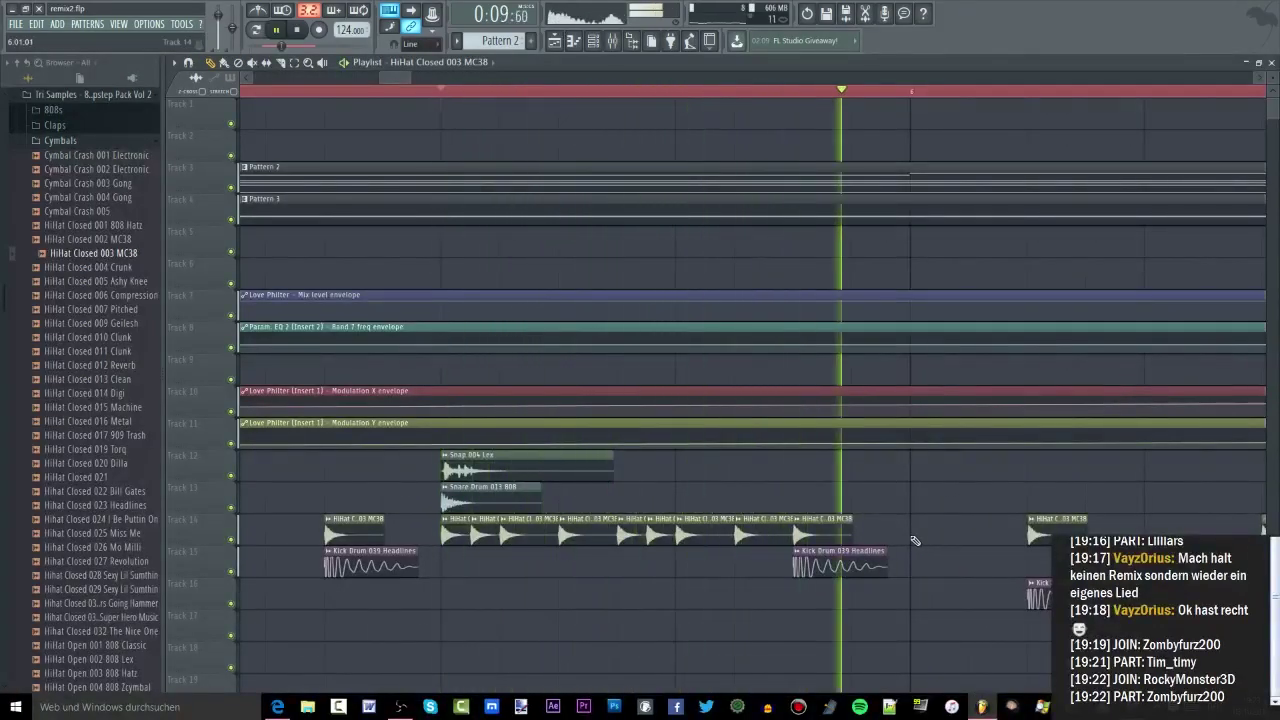
key(space)
scroll(792, 540, up, 4)
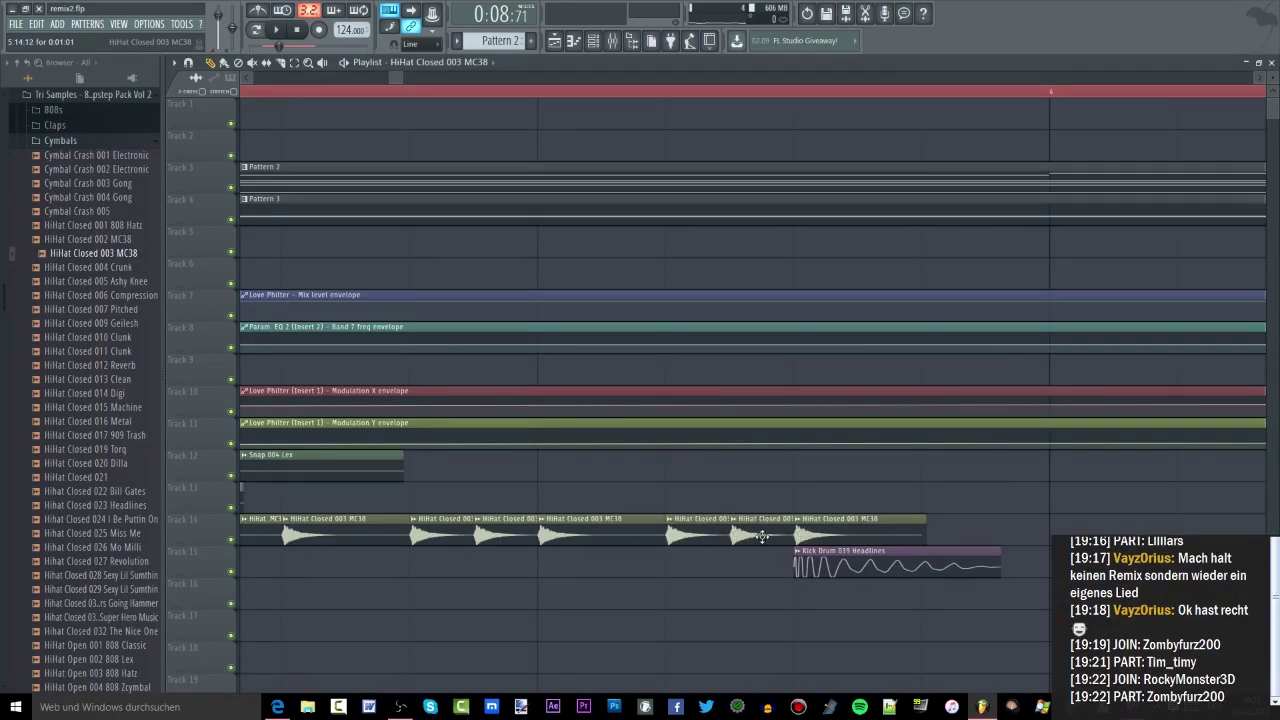
scroll(760, 537, down, 5)
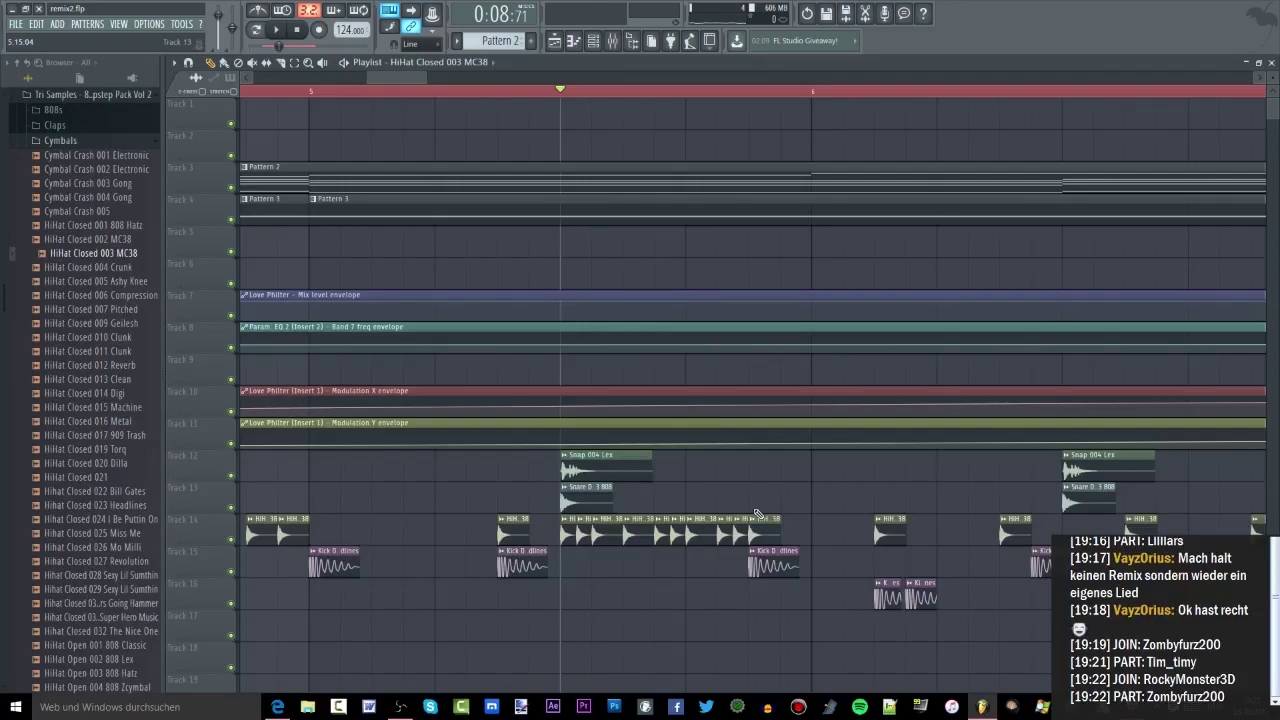
Place HiHat Closed 003 MC38 clips on Track 14 at 6:01:00 and 6:02:00
scroll(755, 512, up, 4)
scroll(765, 510, down, 6)
scroll(894, 525, up, 3)
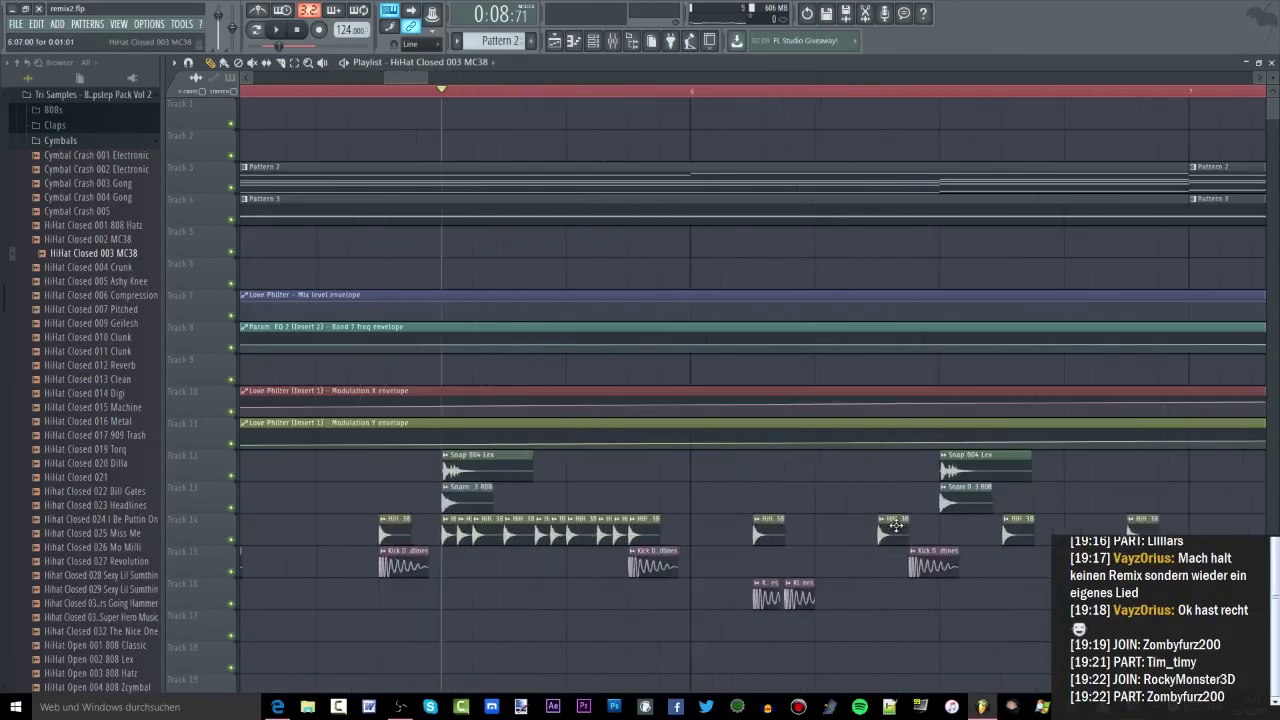
scroll(896, 527, up, 5)
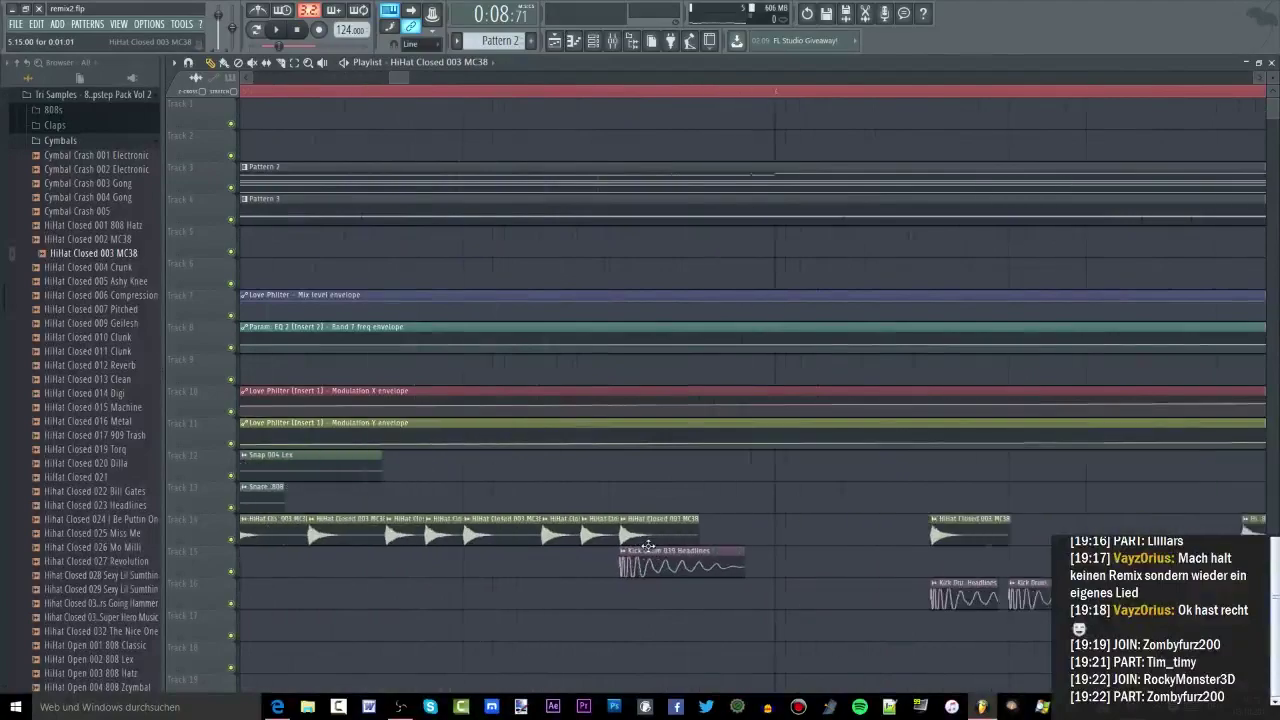
scroll(642, 547, up, 2)
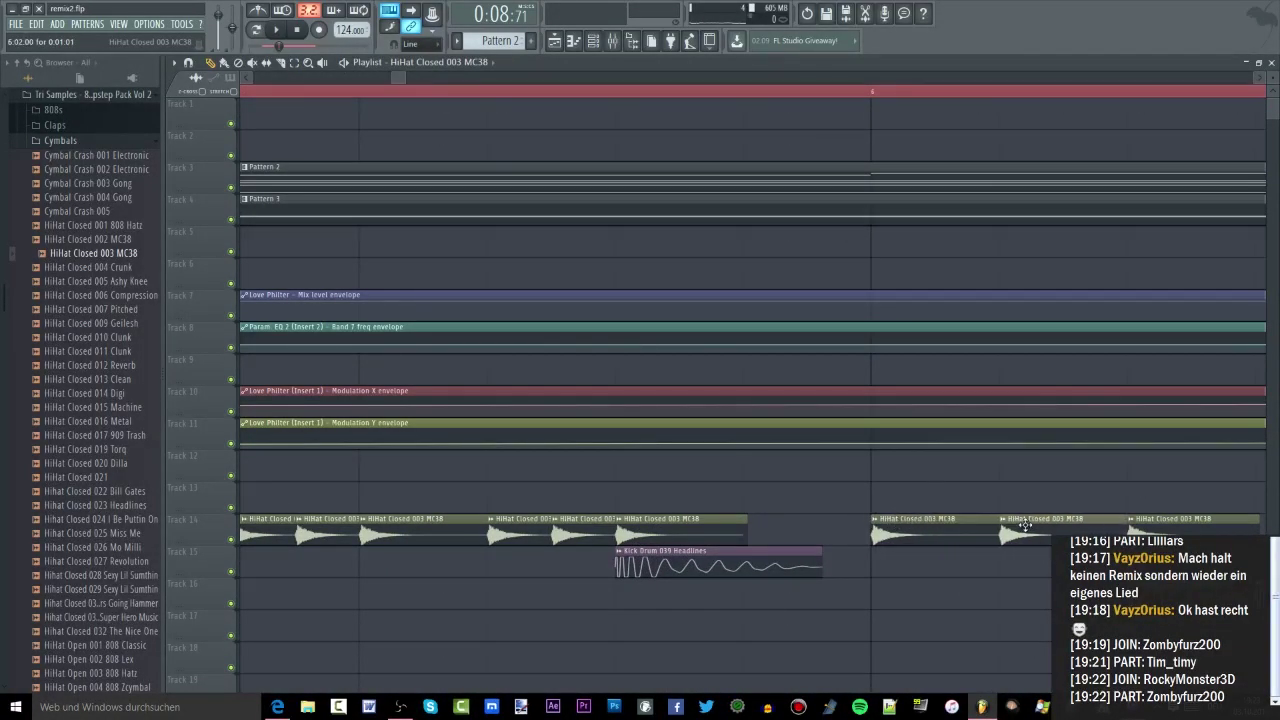
Play the beat back from bar 3 to review the expanded hi-hat pattern
scroll(1025, 527, down, 6)
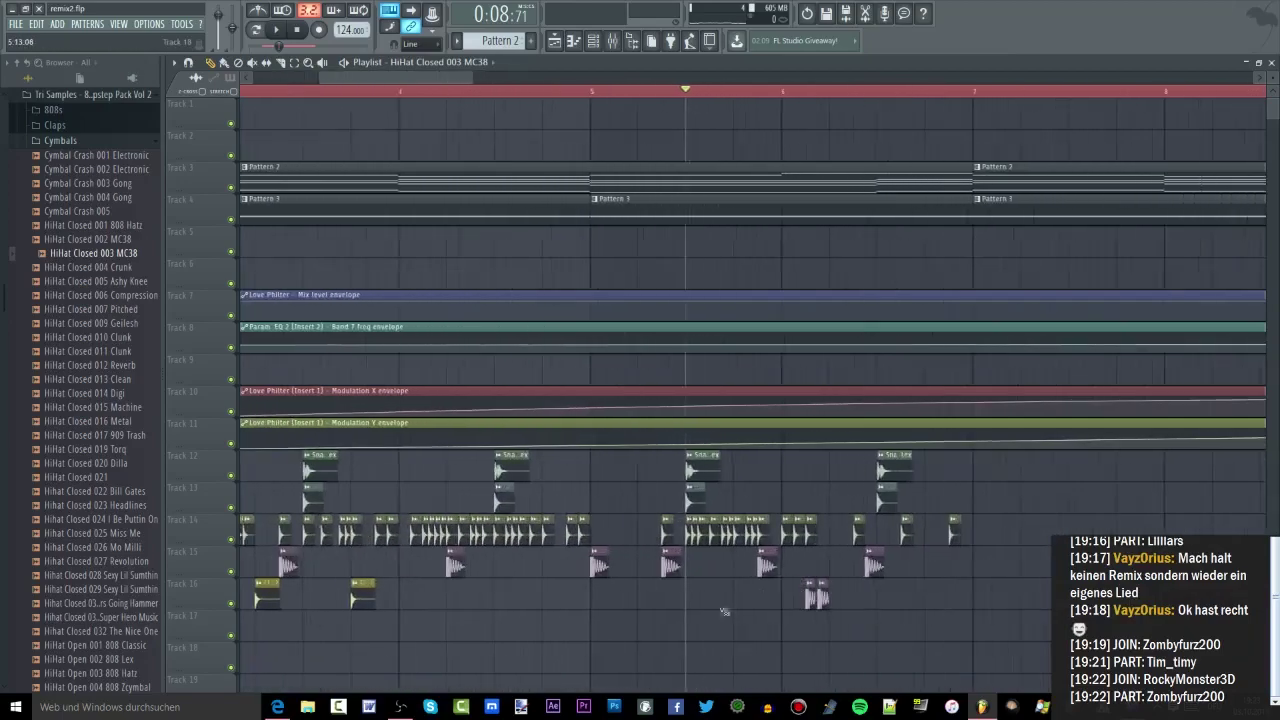
scroll(424, 118, down, 3)
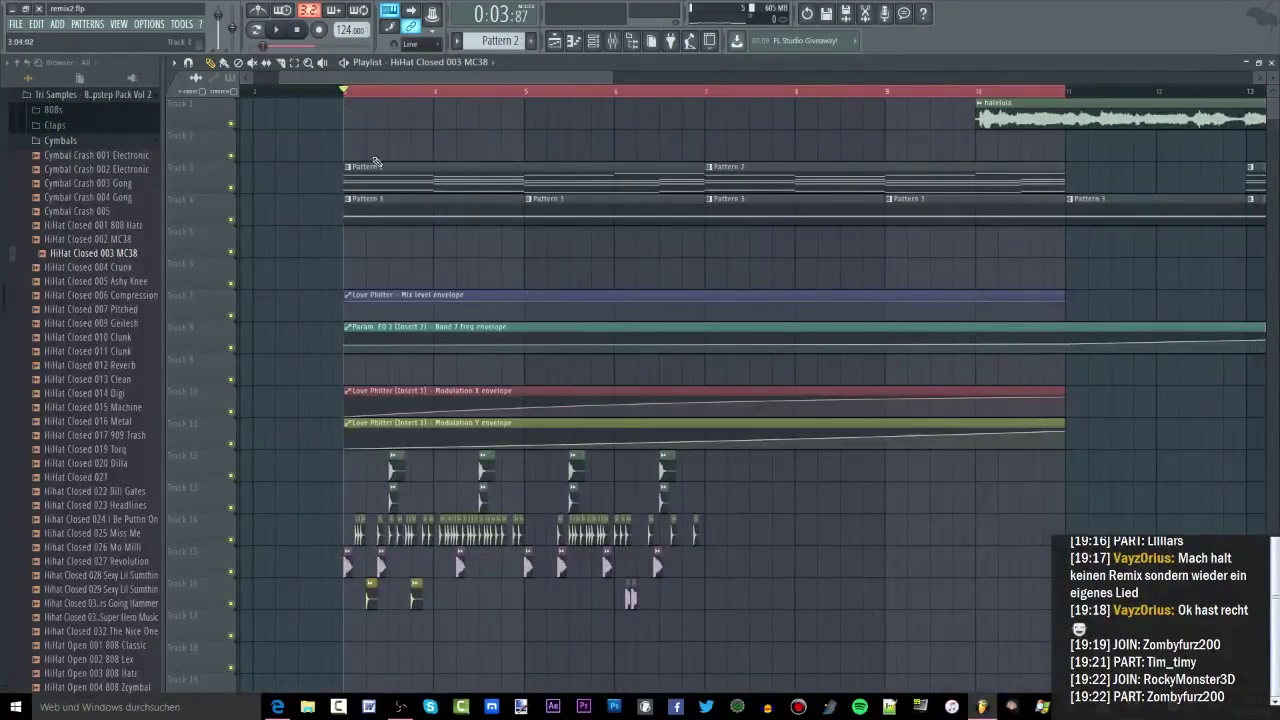
scroll(368, 146, down, 3)
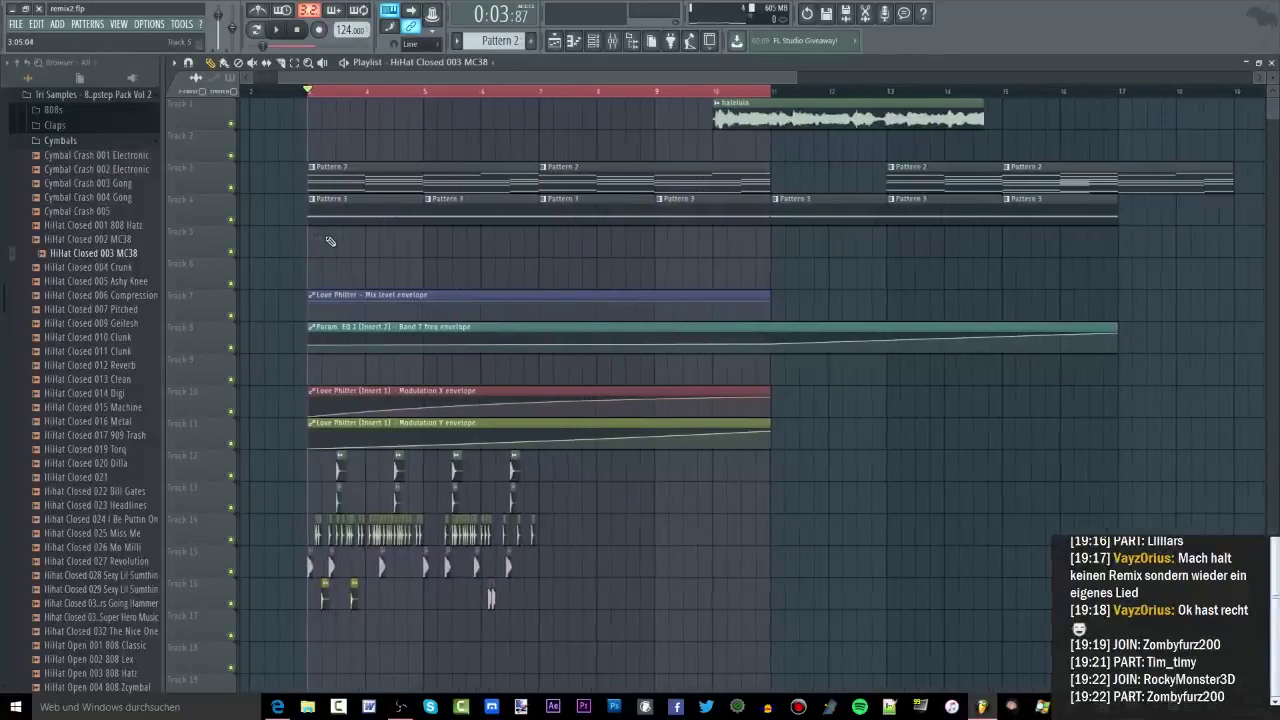
scroll(330, 241, down, 3)
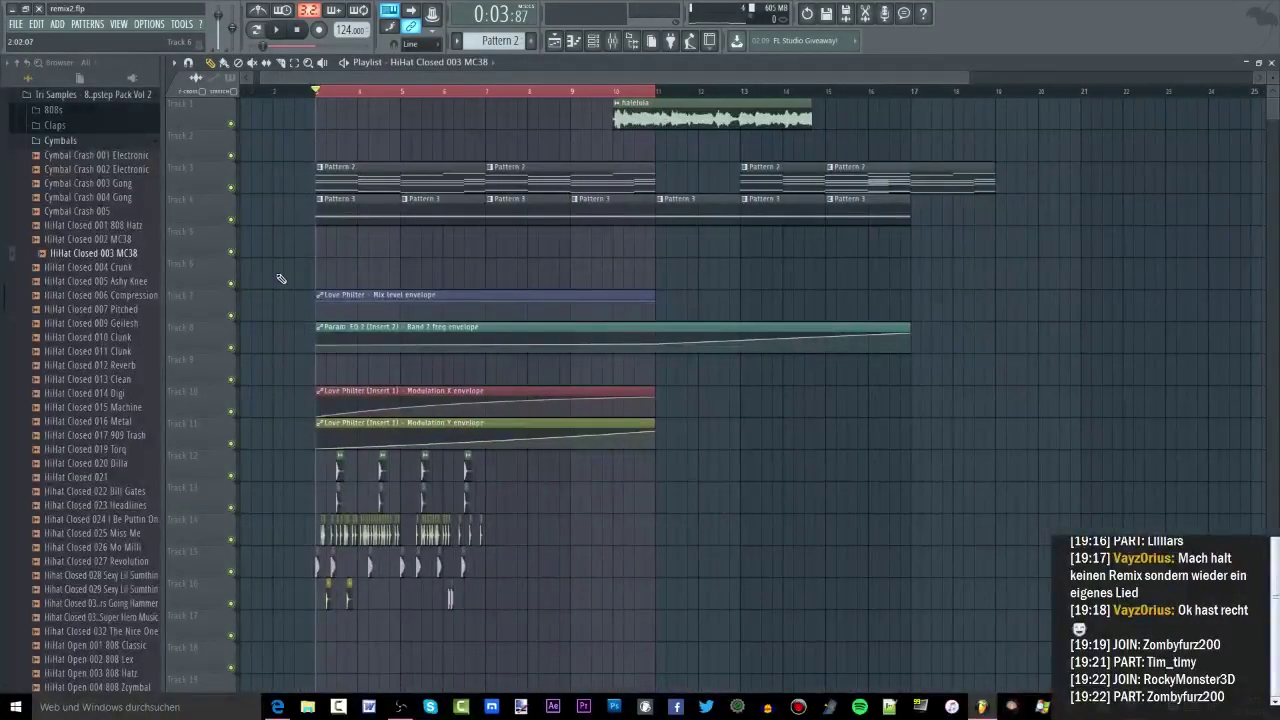
scroll(275, 270, up, 3)
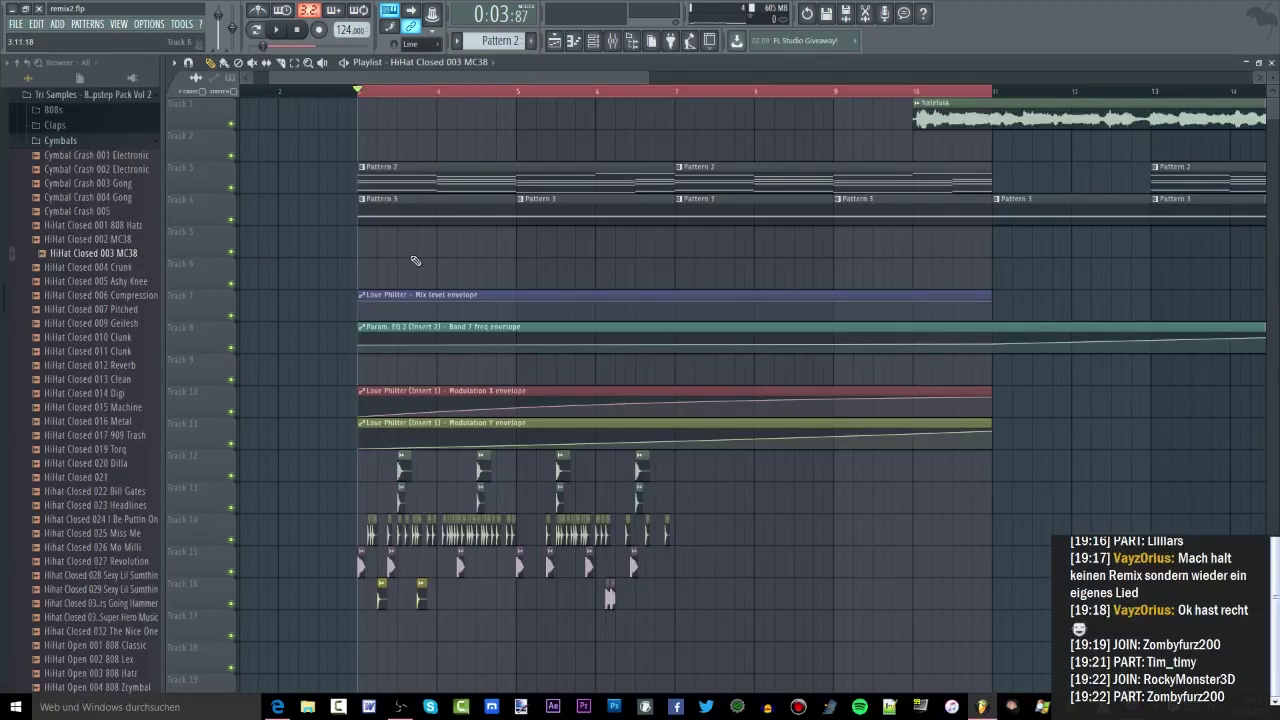
scroll(348, 103, up, 4)
key(space)
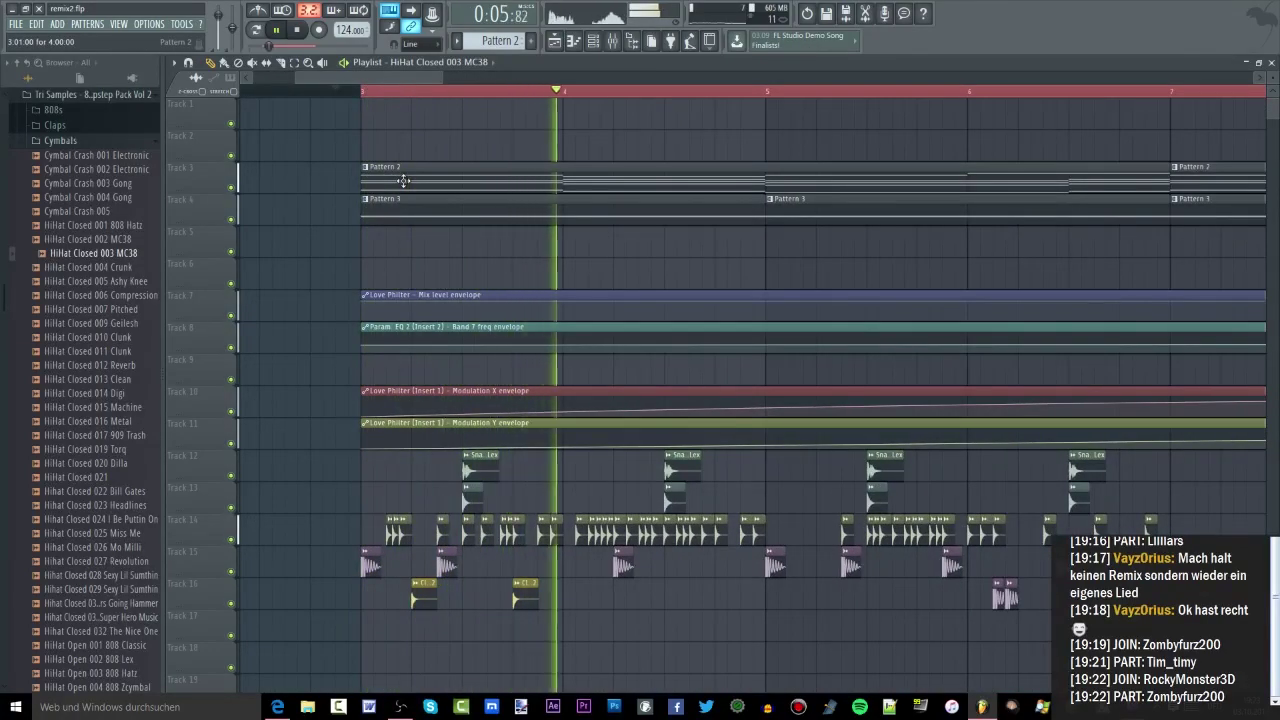
key(space)
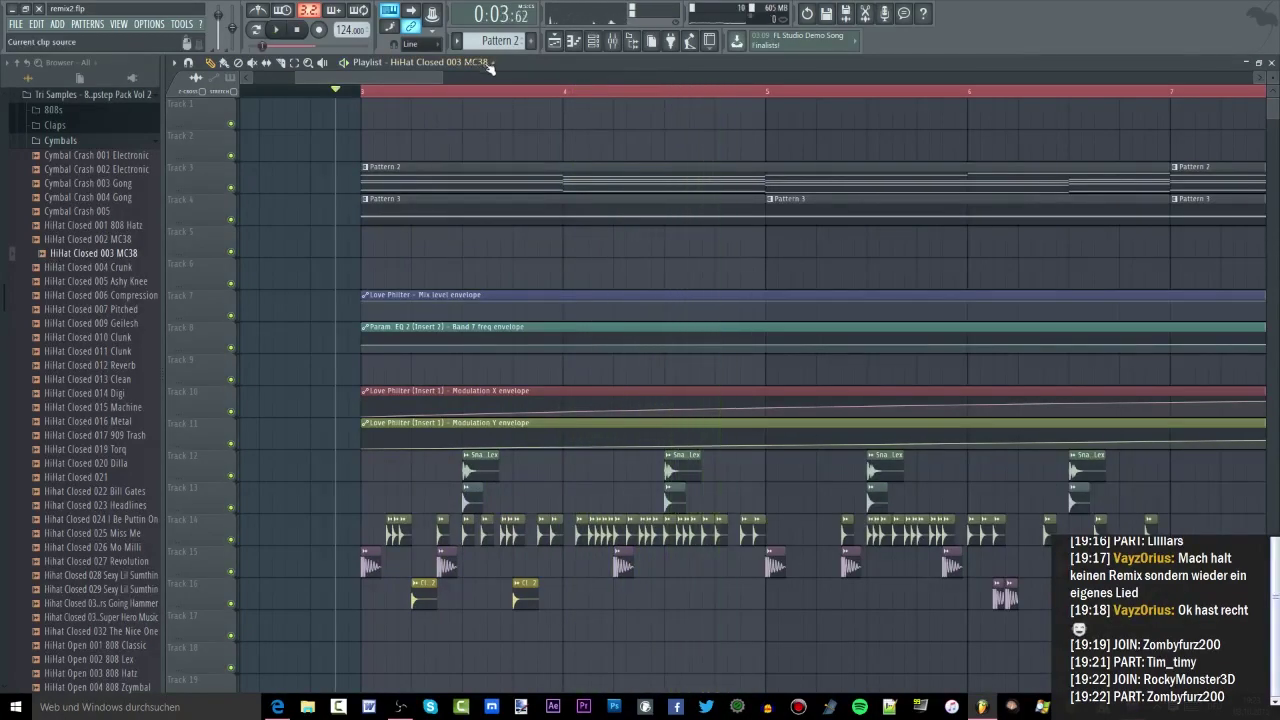
scroll(629, 252, up, 2)
scroll(575, 242, down, 3)
scroll(578, 260, up, 1)
scroll(614, 400, up, 3)
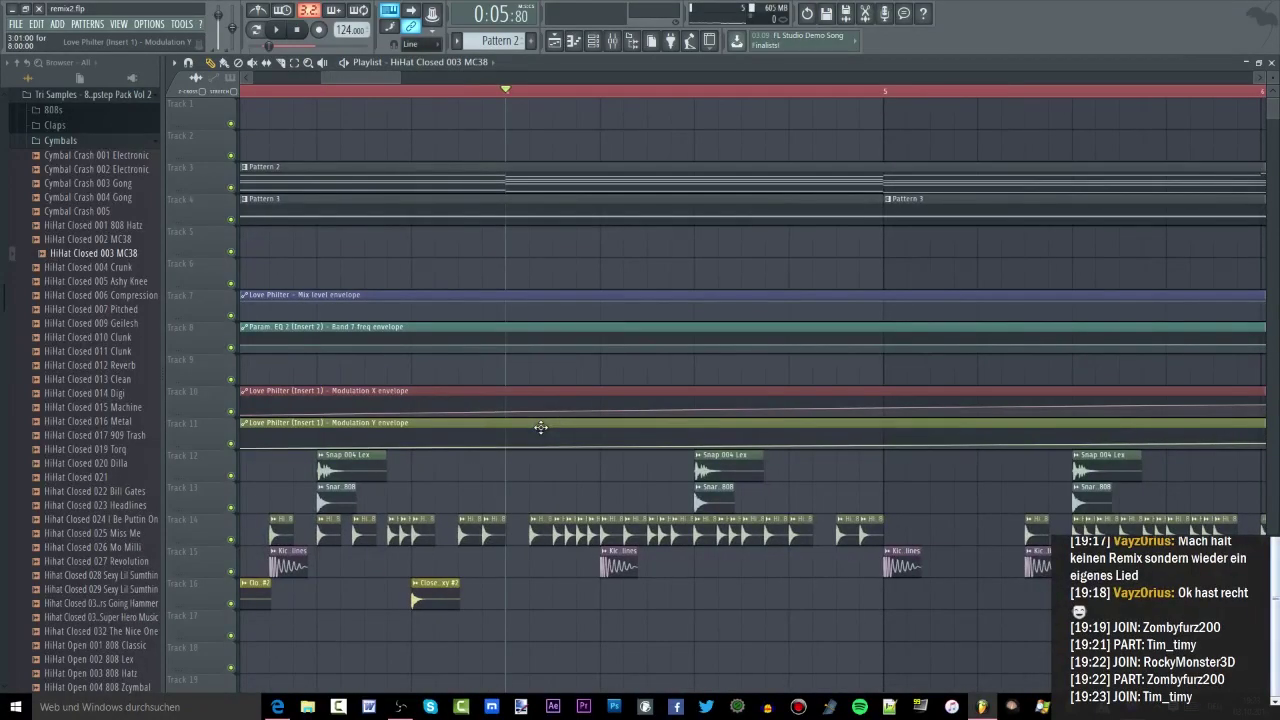
scroll(492, 258, down, 5)
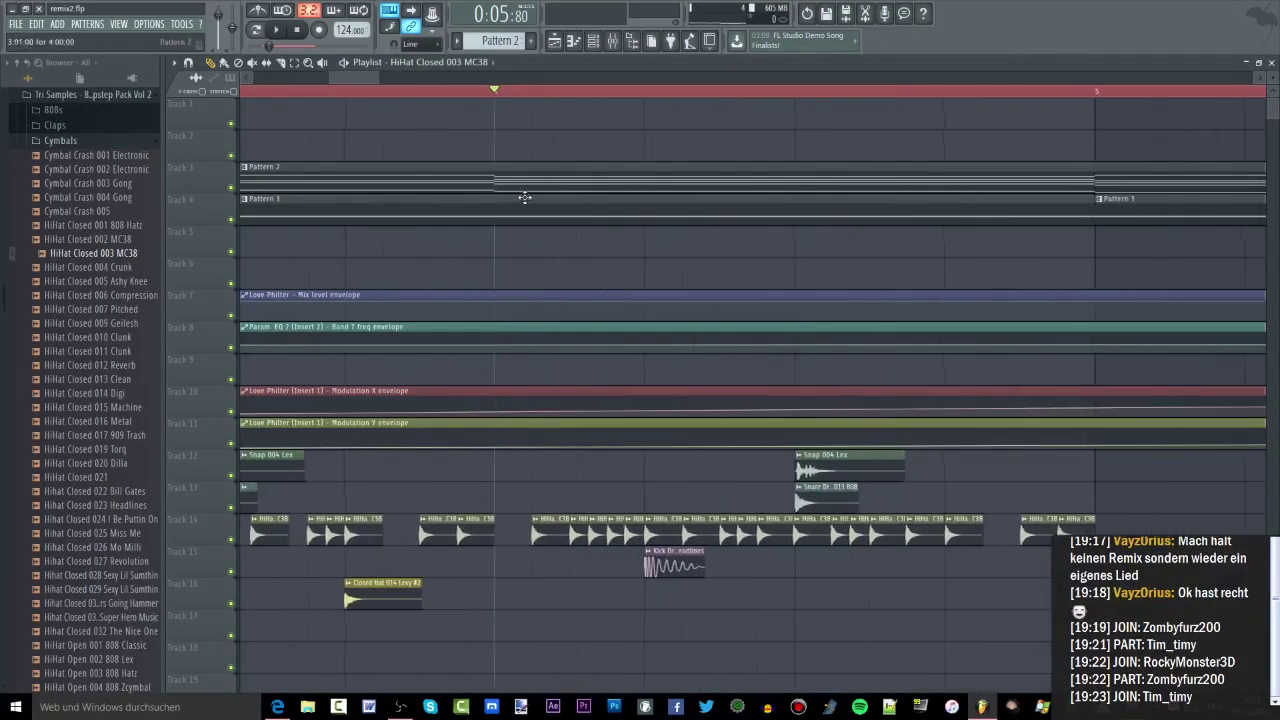
scroll(481, 188, up, 3)
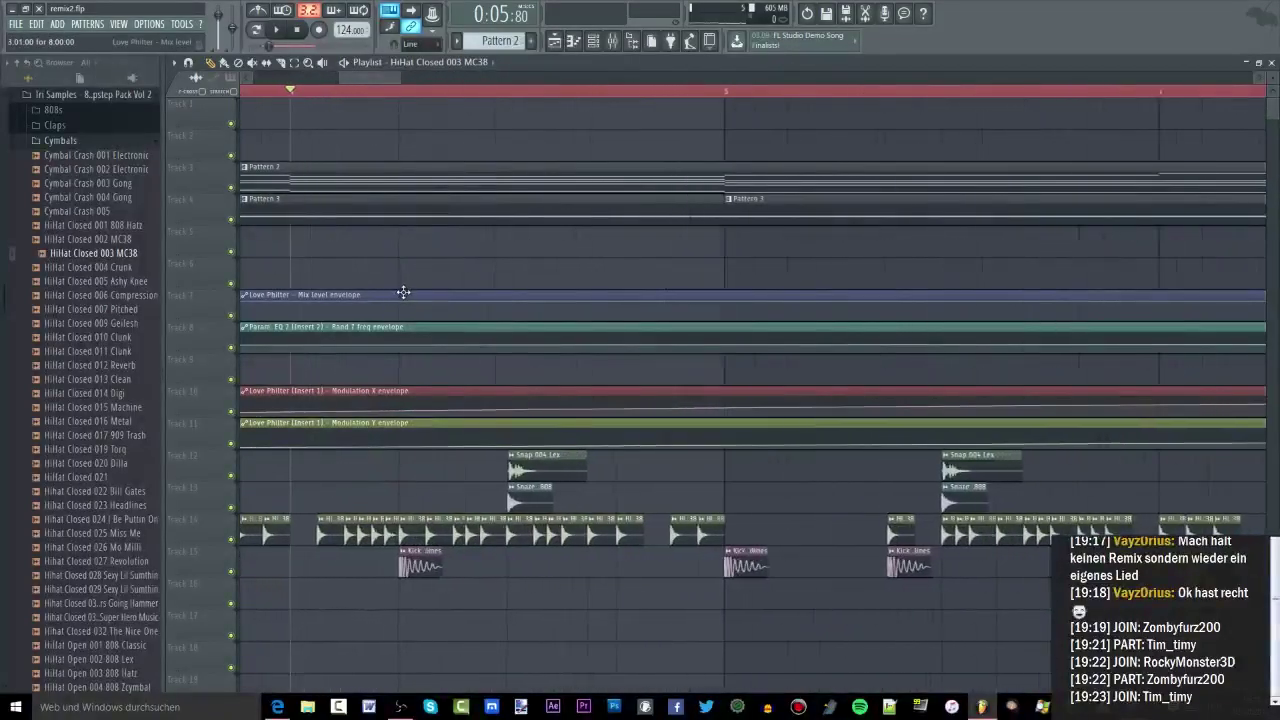
scroll(403, 291, down, 5)
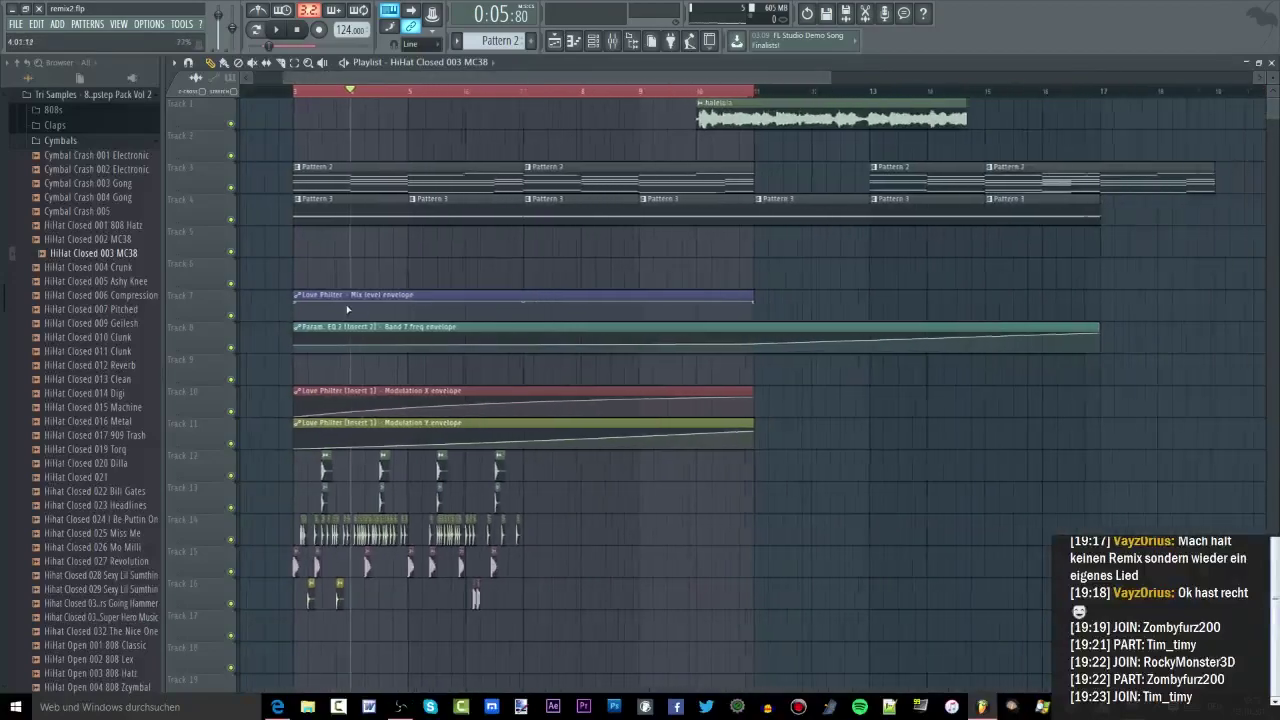
scroll(350, 309, down, 3)
scroll(337, 351, up, 6)
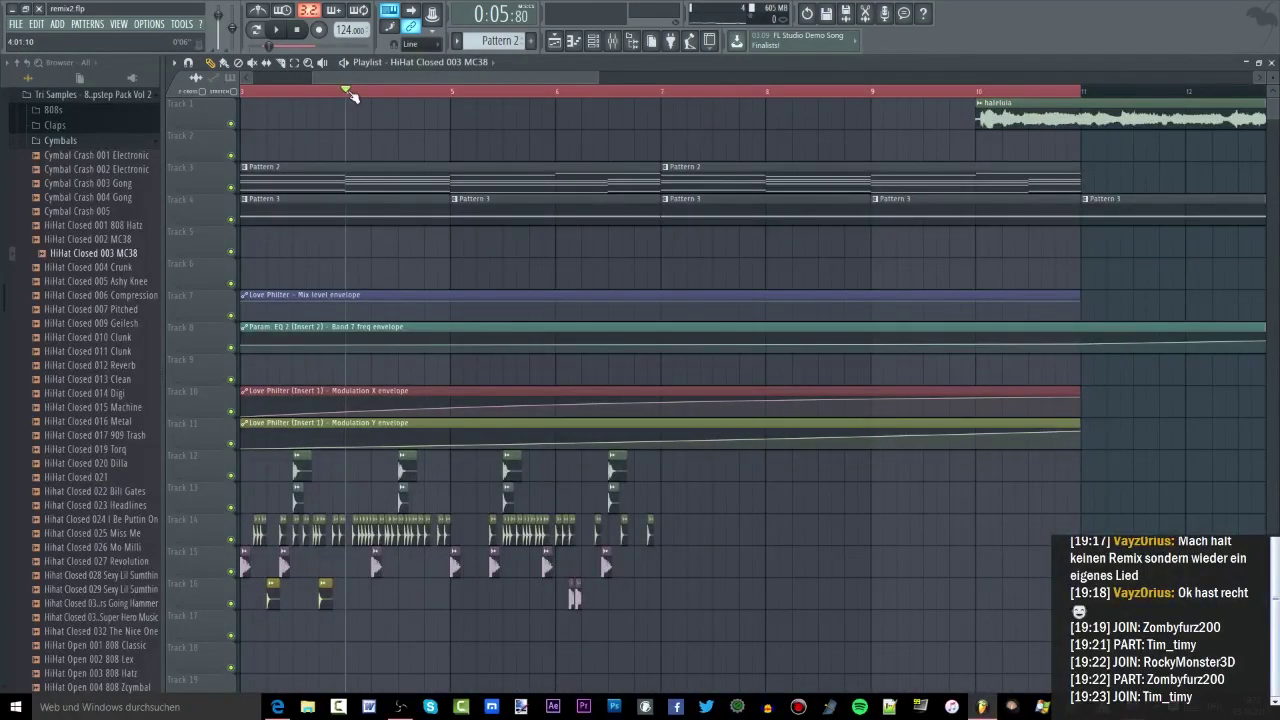
scroll(340, 130, down, 6)
scroll(368, 151, up, 8)
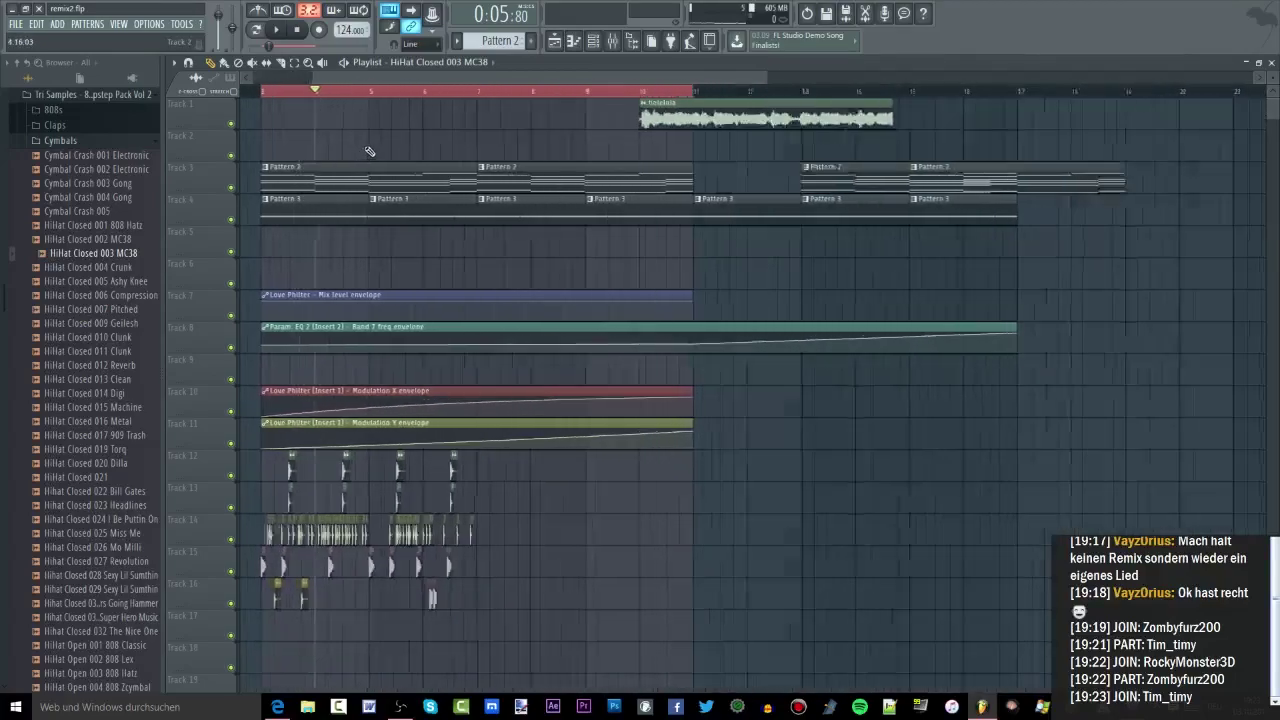
scroll(314, 285, up, 2)
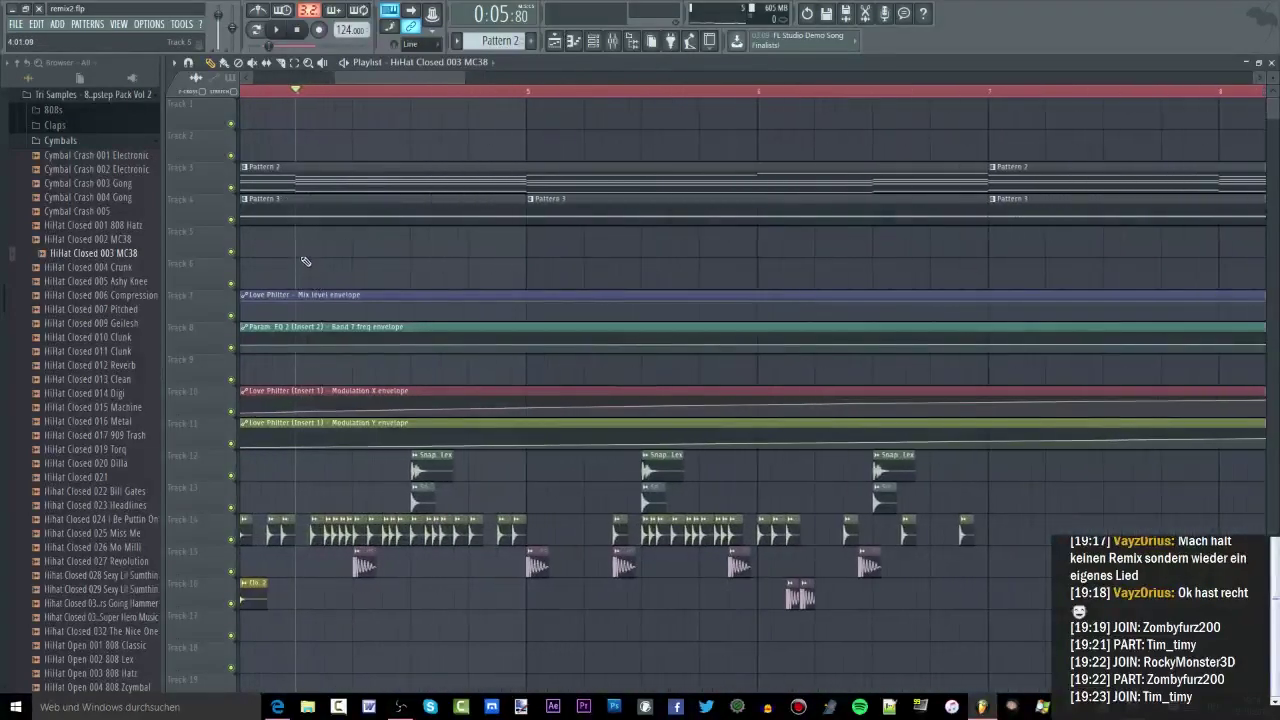
scroll(262, 285, down, 4)
scroll(286, 440, up, 6)
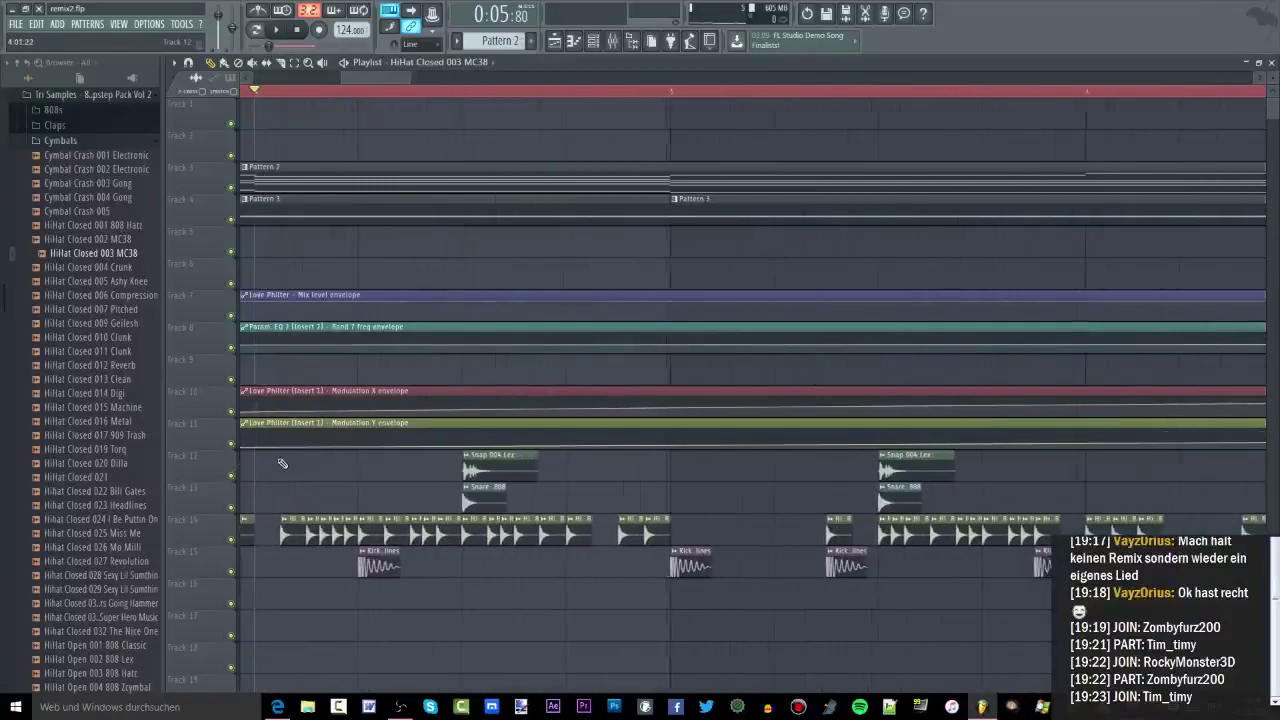
scroll(300, 460, down, 5)
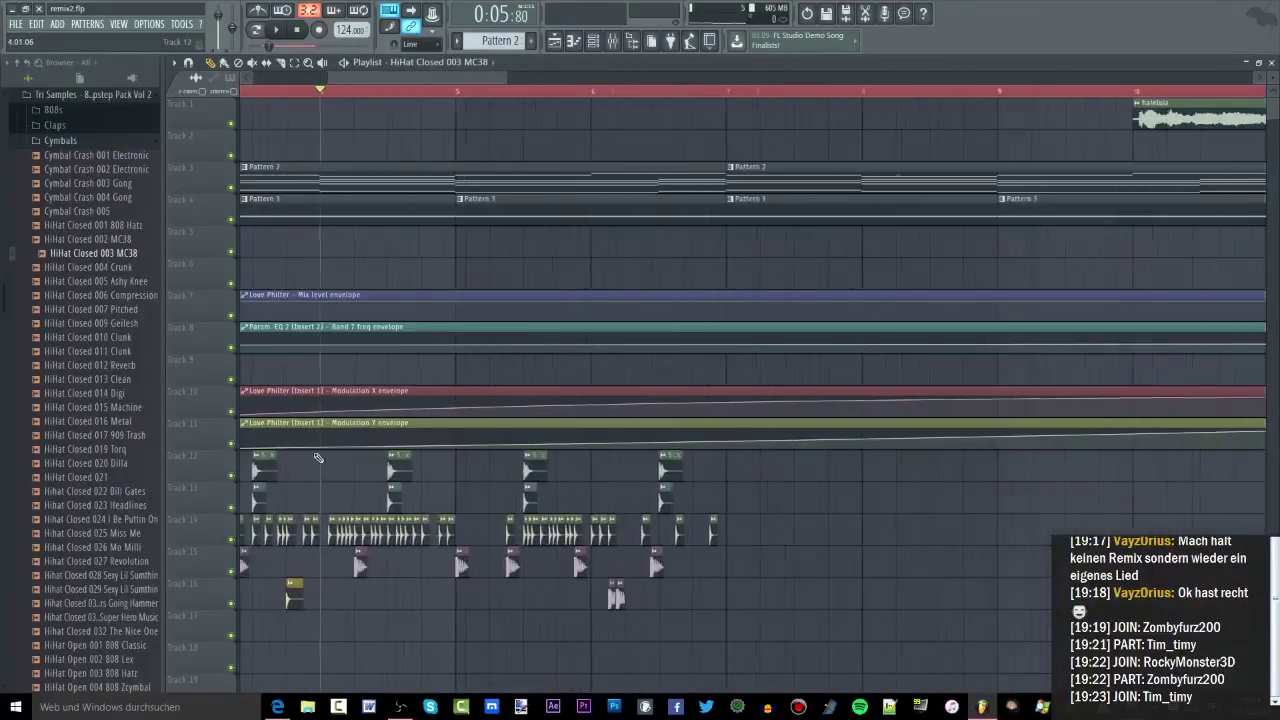
scroll(321, 459, up, 1)
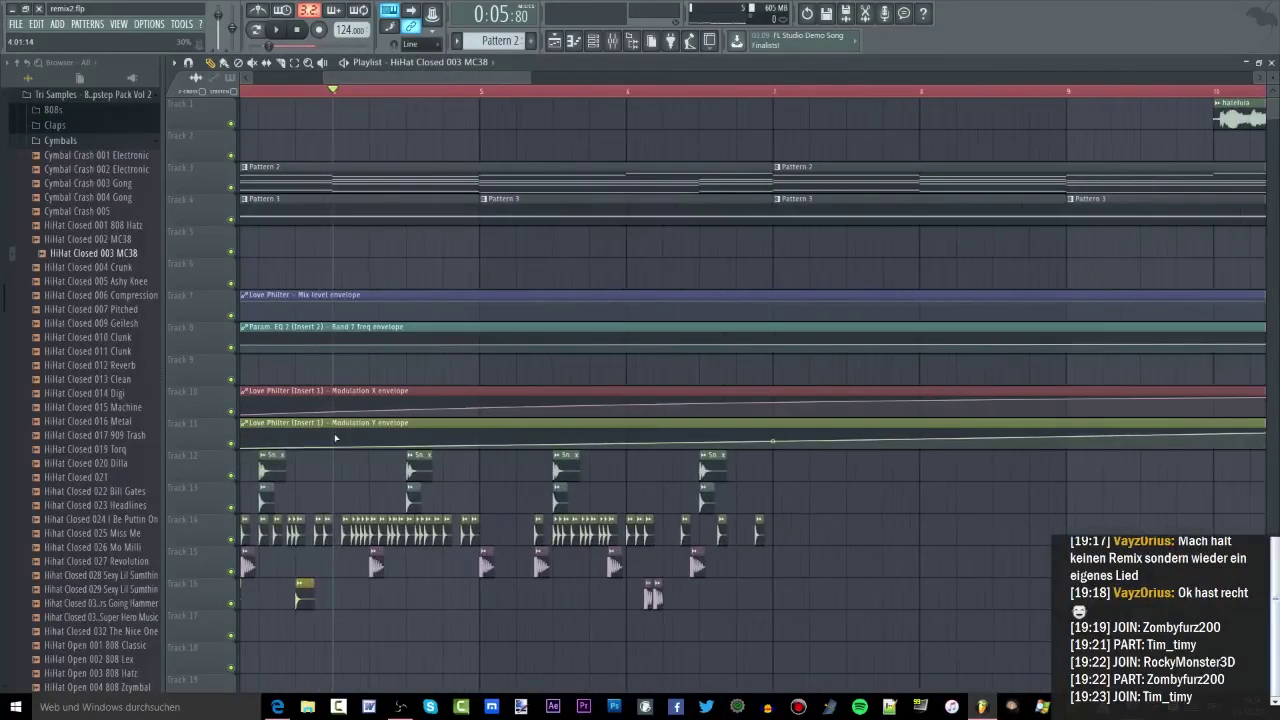
scroll(335, 440, down, 5)
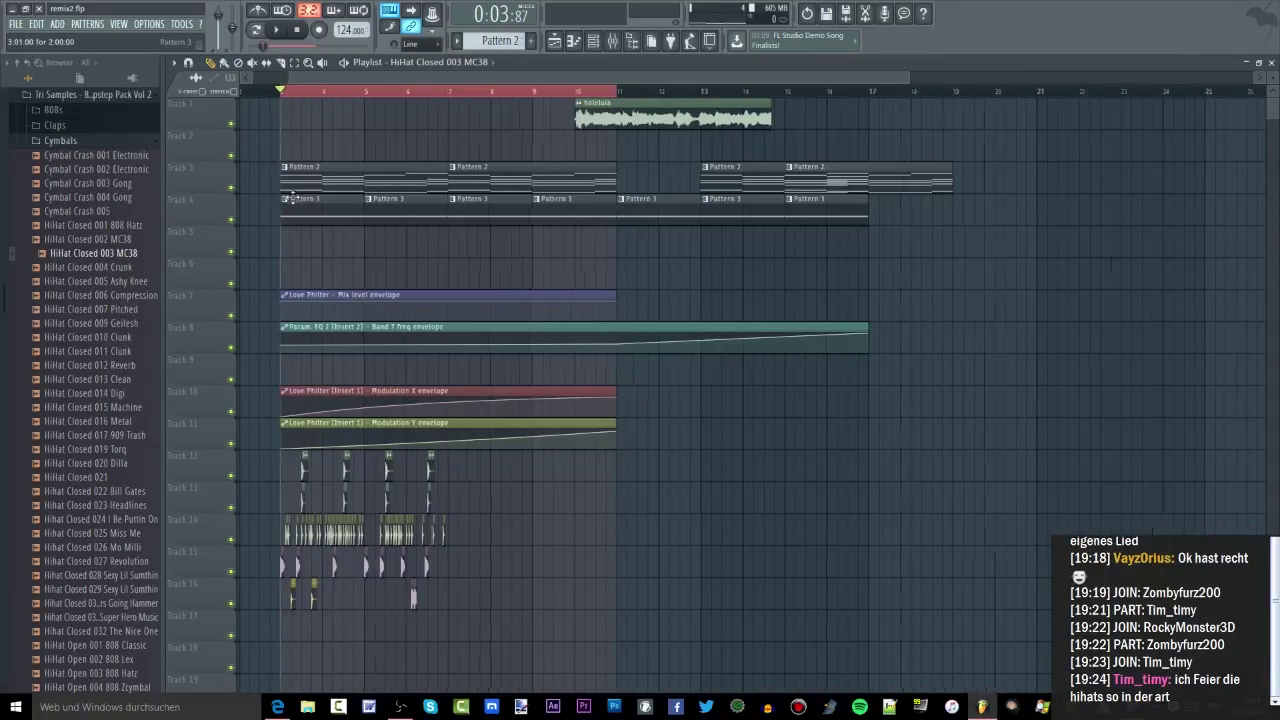
scroll(291, 197, up, 6)
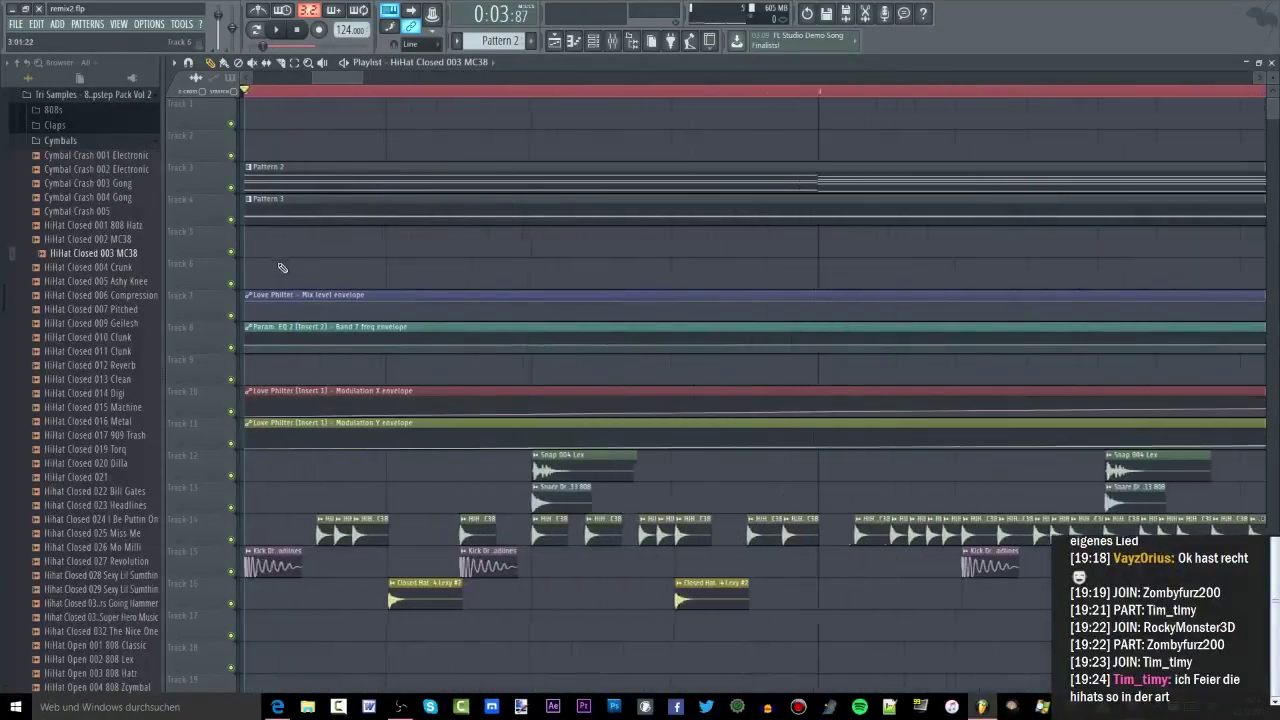
scroll(270, 280, down, 6)
scroll(263, 286, up, 6)
scroll(295, 420, down, 4)
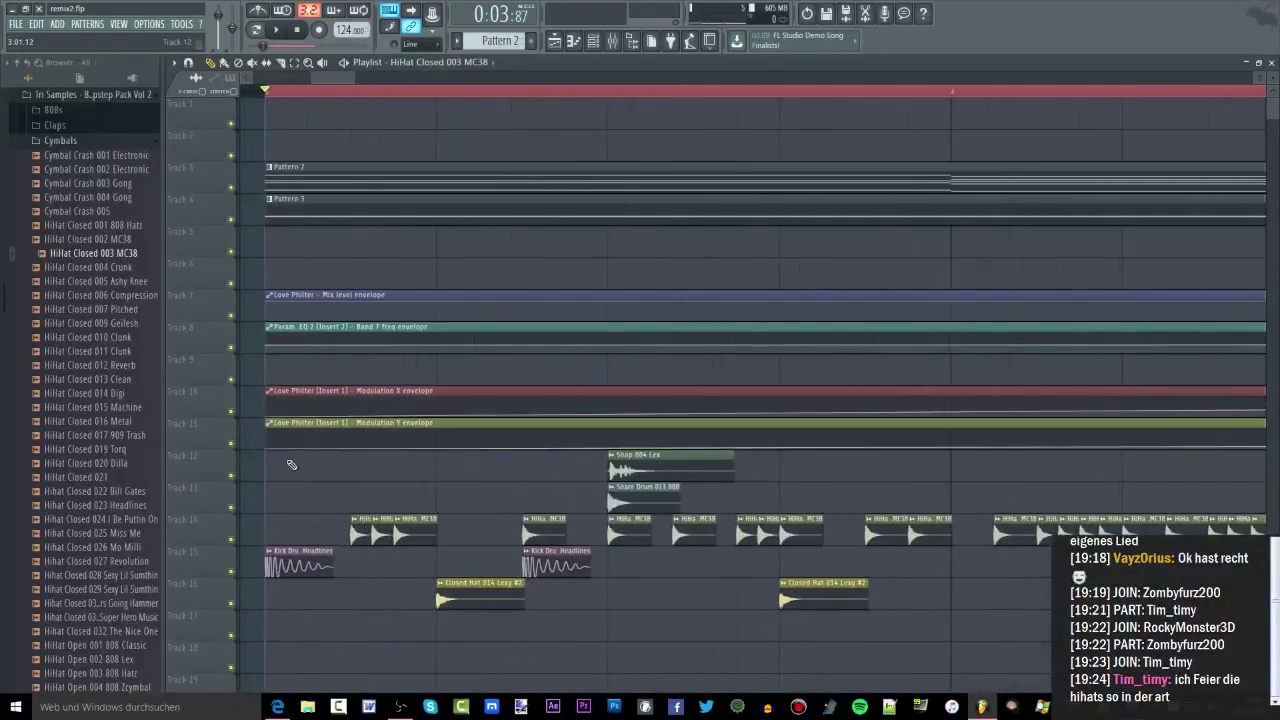
scroll(280, 470, down, 4)
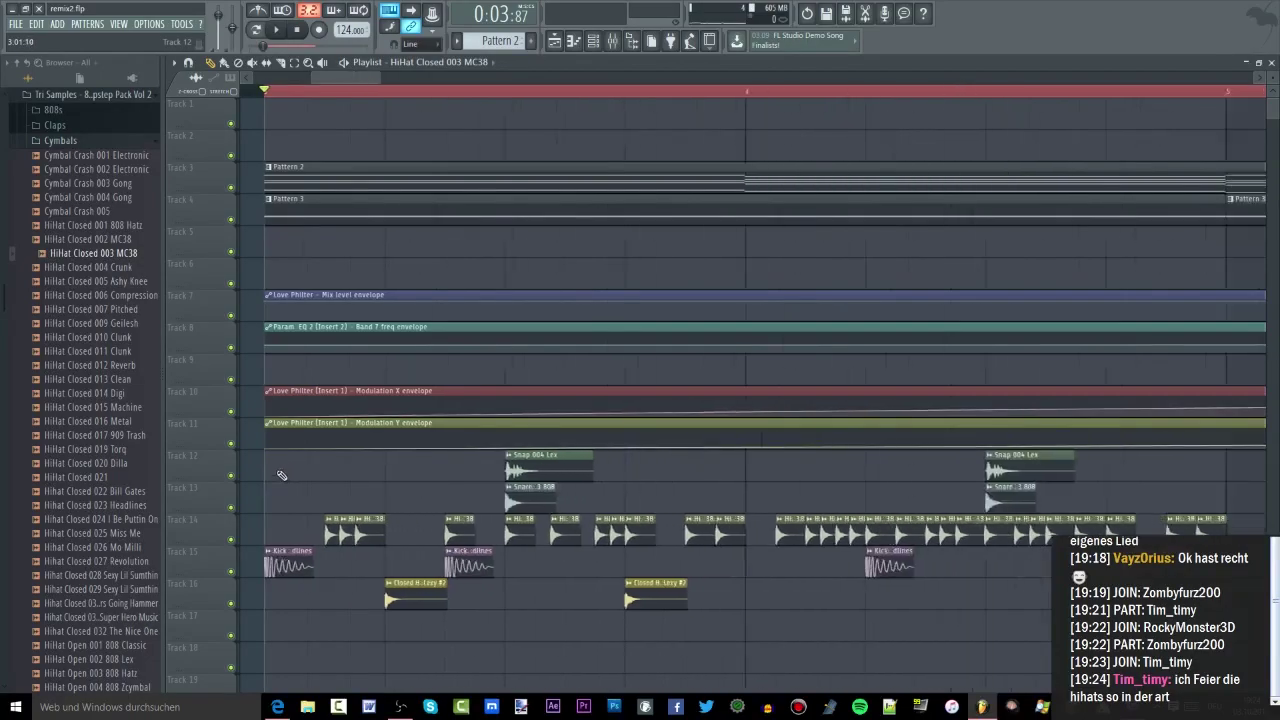
scroll(300, 475, up, 4)
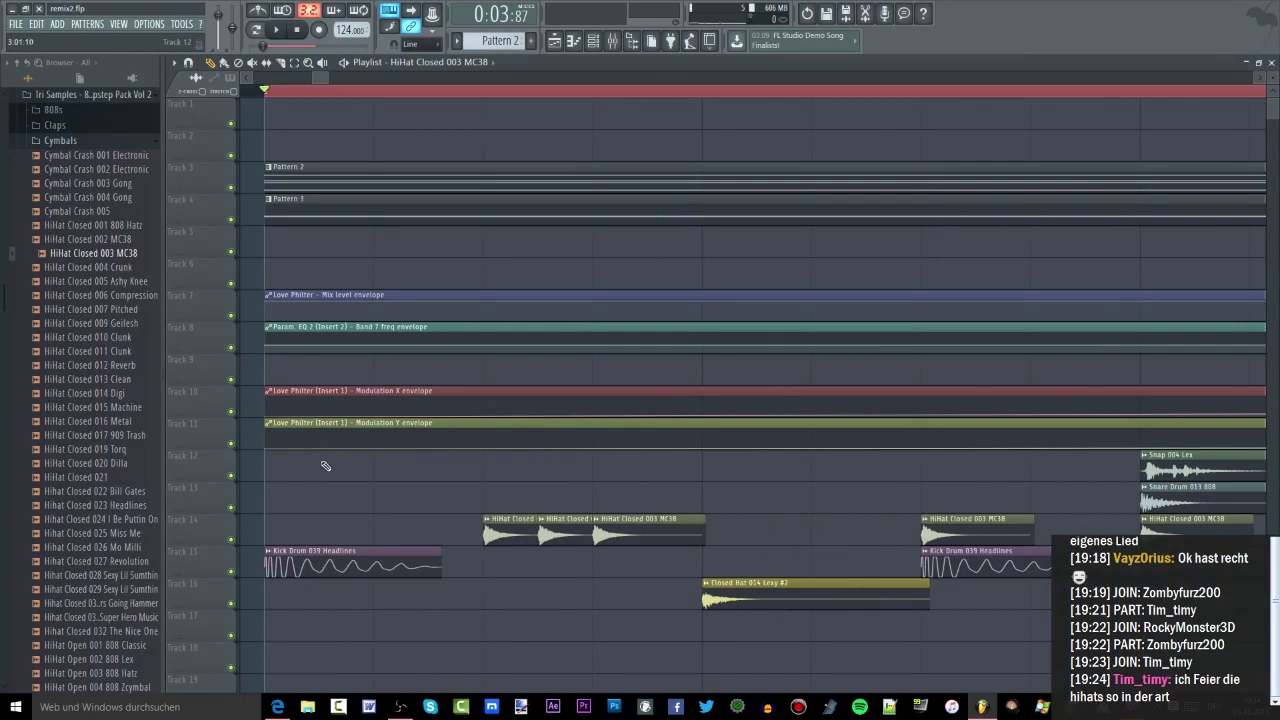
scroll(325, 466, down, 5)
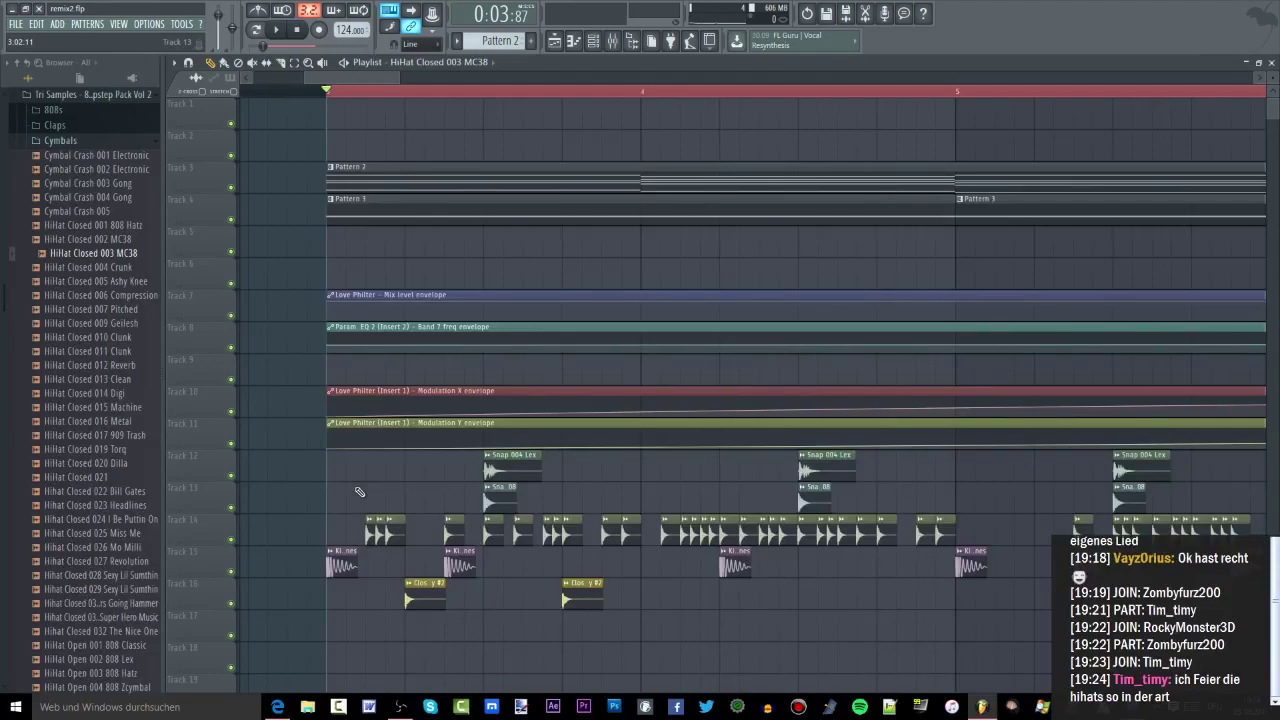
scroll(358, 492, up, 3)
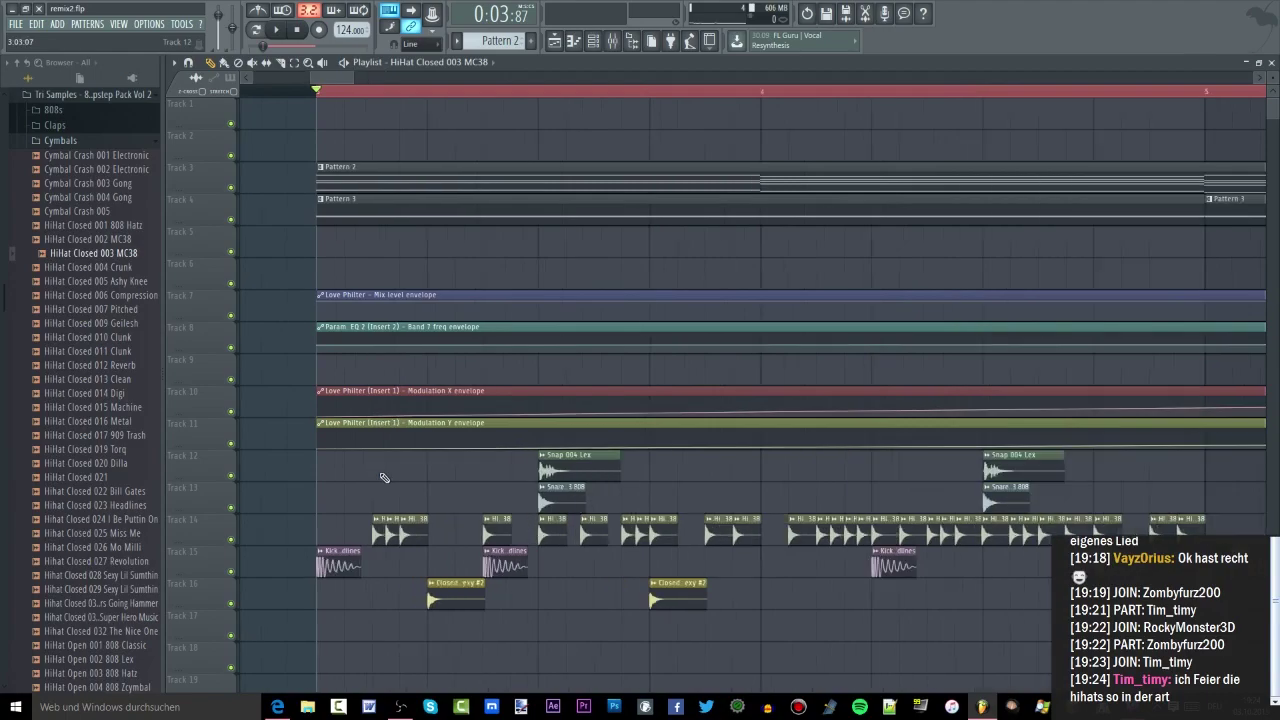
scroll(391, 157, down, 1)
scroll(391, 157, down, 3)
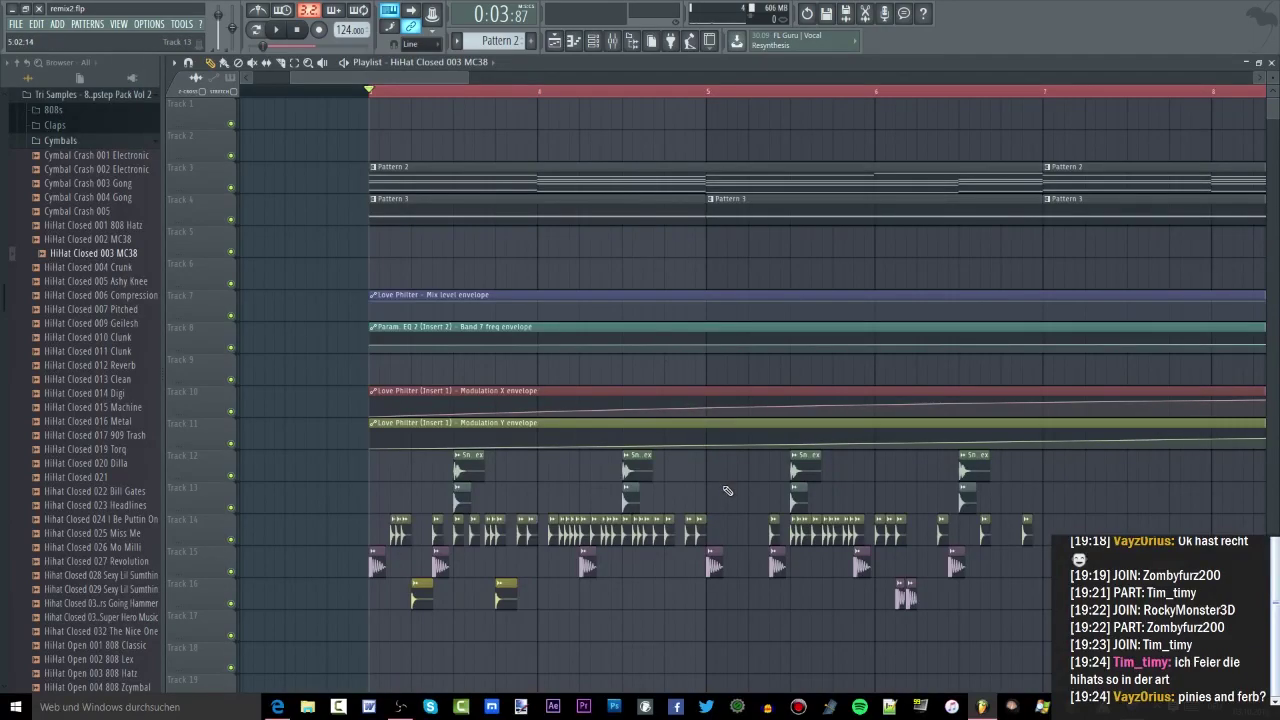
Play the beat from bar 3 into bar 5, restarting once, to check the current hi-hat pattern
key(space)
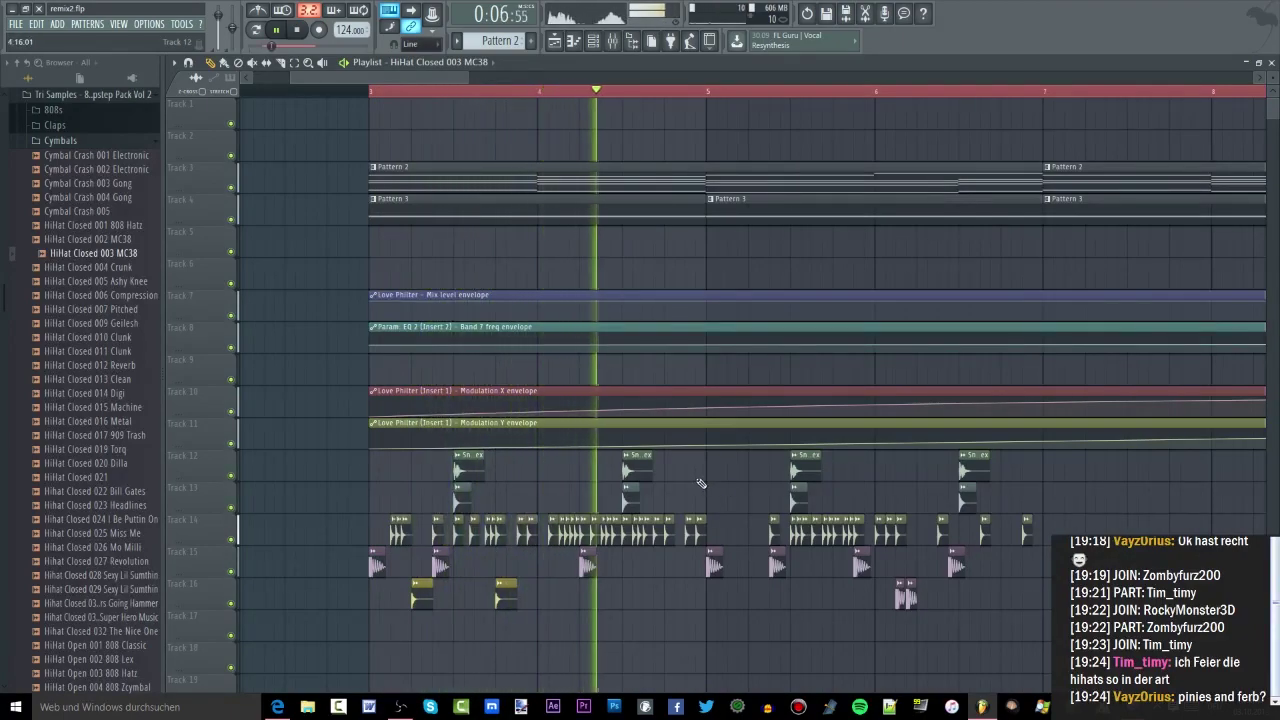
click(371, 91)
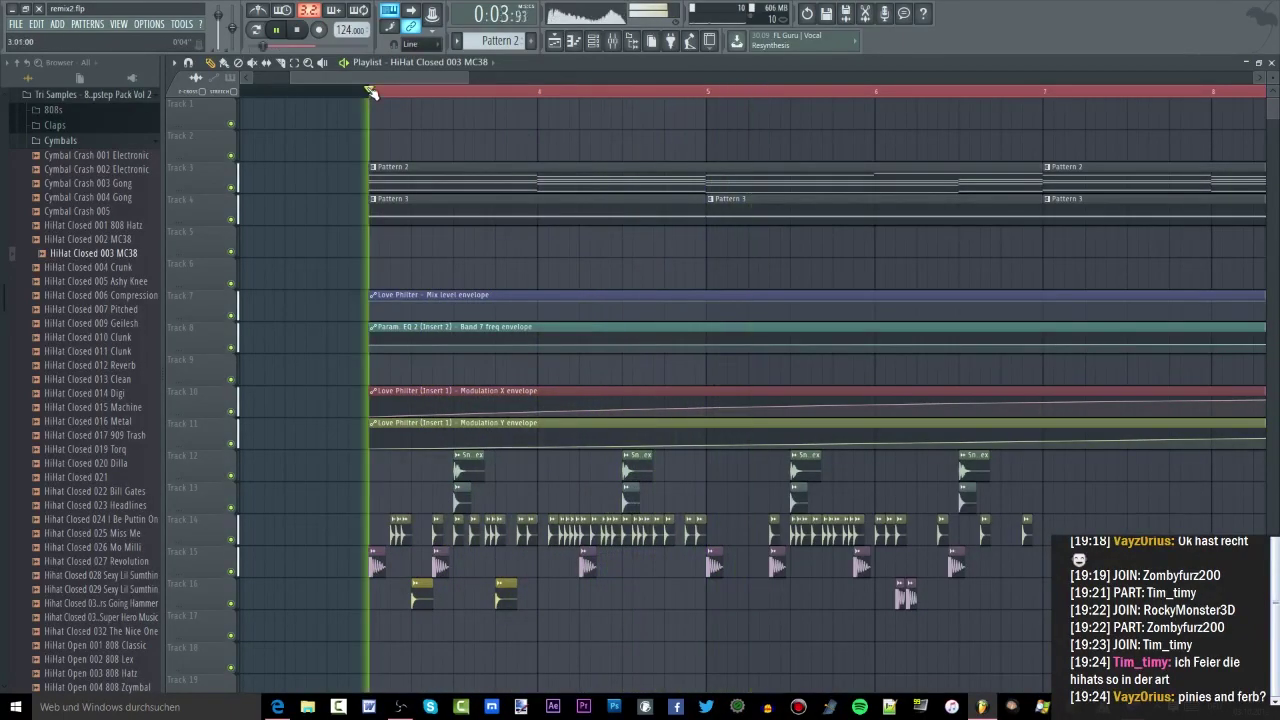
key(space)
key(space)
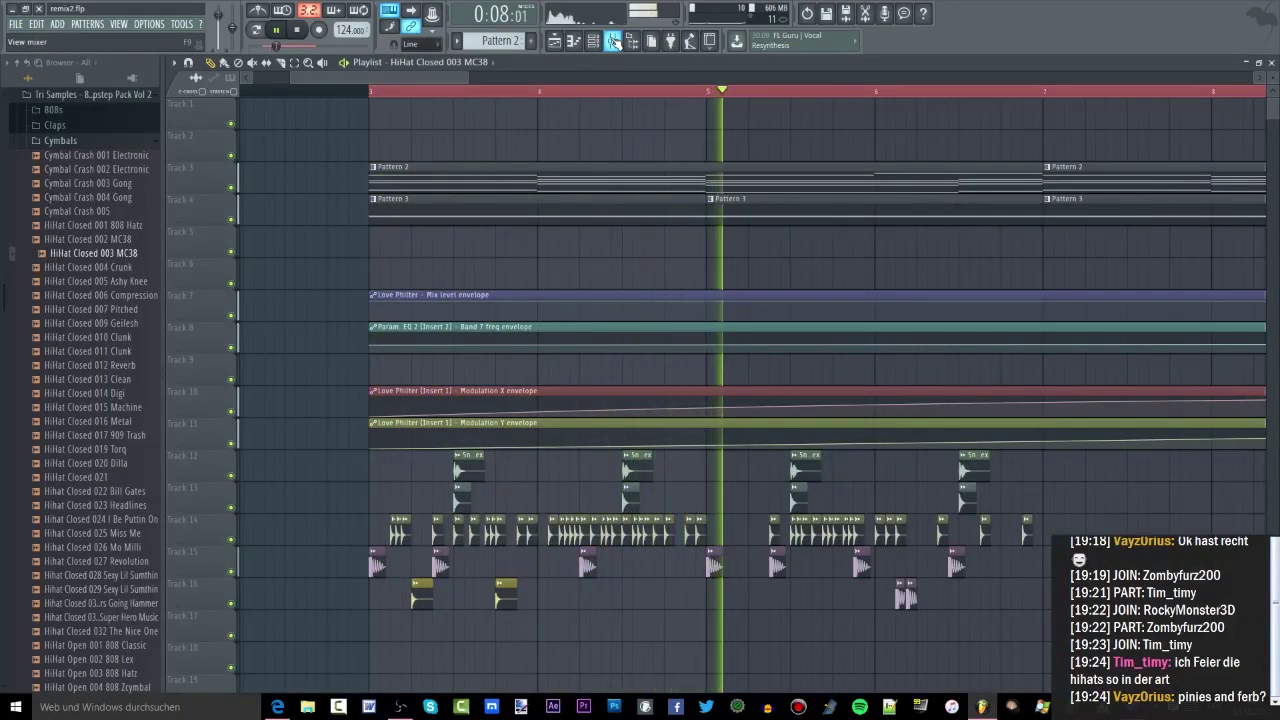
Play the bar 5 passage and move the Track 14 hi-hat from the 5:15:00 kick to 5:16:00
scroll(789, 256, down, 1)
click(743, 92)
scroll(835, 461, up, 2)
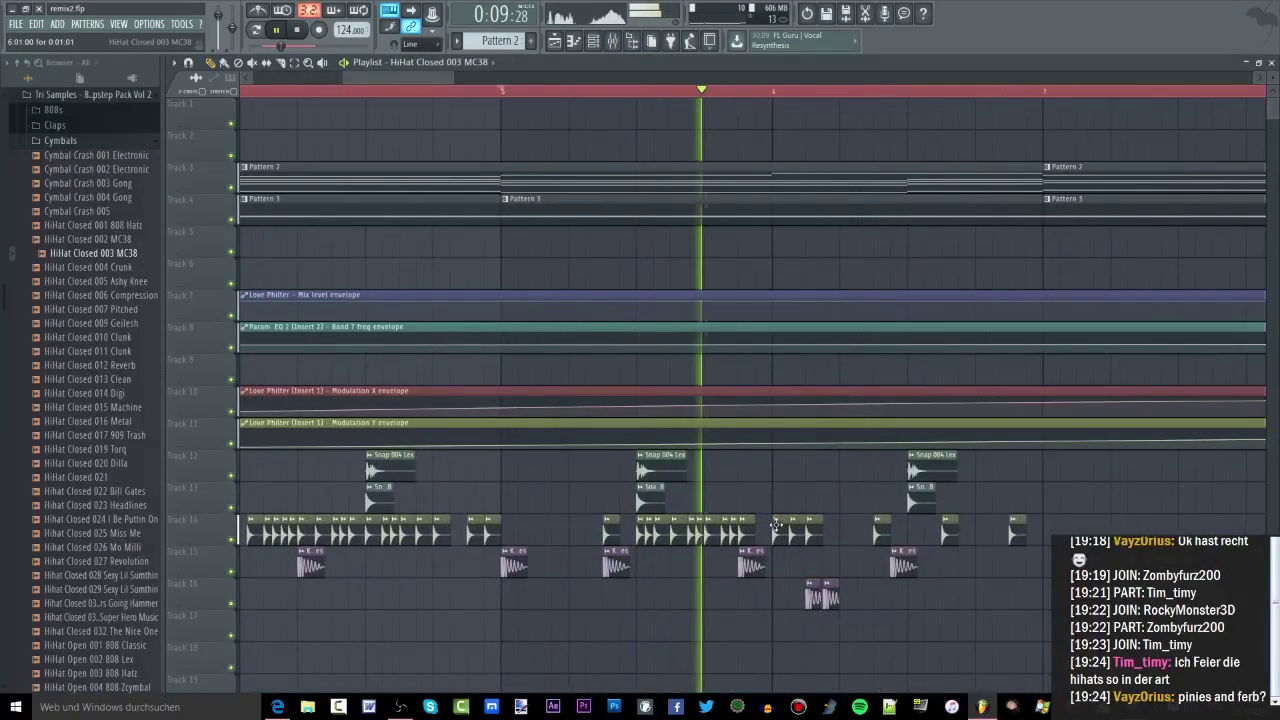
scroll(665, 551, up, 3)
key(space)
key(space)
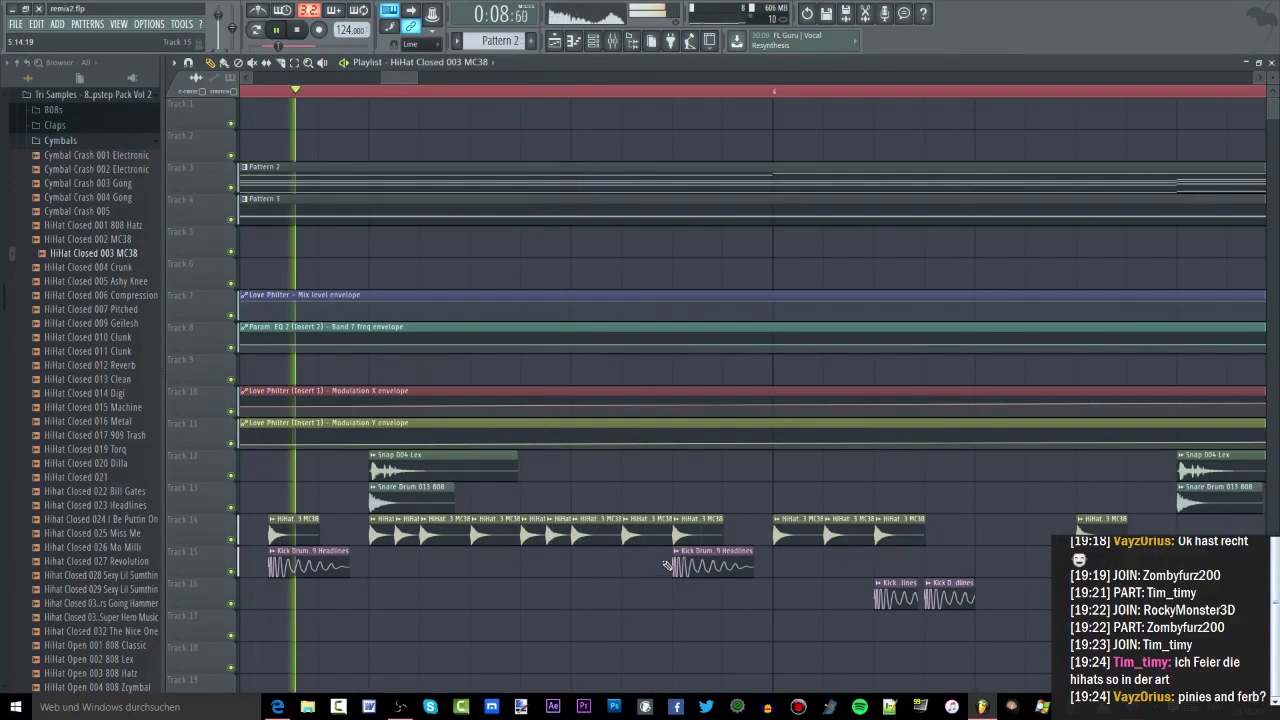
drag(690, 533, 748, 532)
Continue the Track 14 pattern in bar 6 with HiHat Closed 003 MC38 clips at 6:03:12, 6:04:00 and 6:06:00
scroll(837, 553, down, 1)
scroll(836, 553, up, 2)
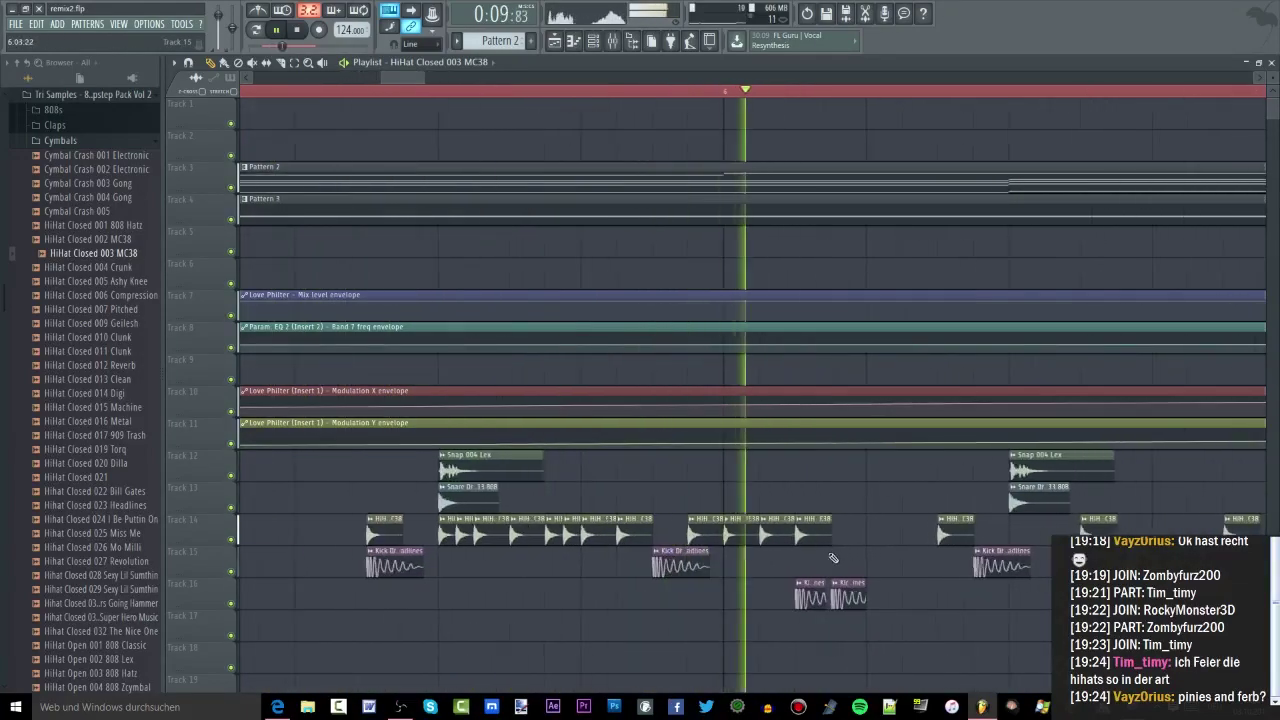
key(space)
key(space)
drag(761, 533, 880, 530)
scroll(812, 545, down, 4)
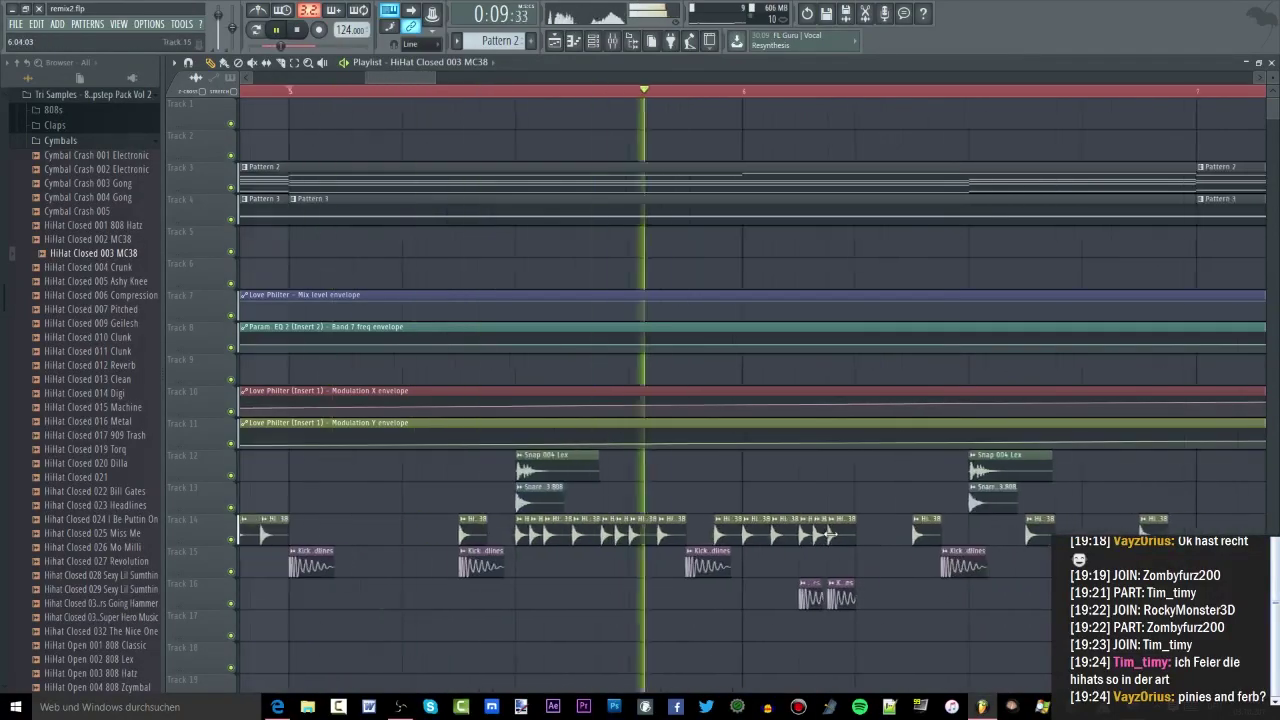
click(897, 529)
Replay bars 5 and 6, restarting just before the second kick of bar 5, to judge the added hits
key(space)
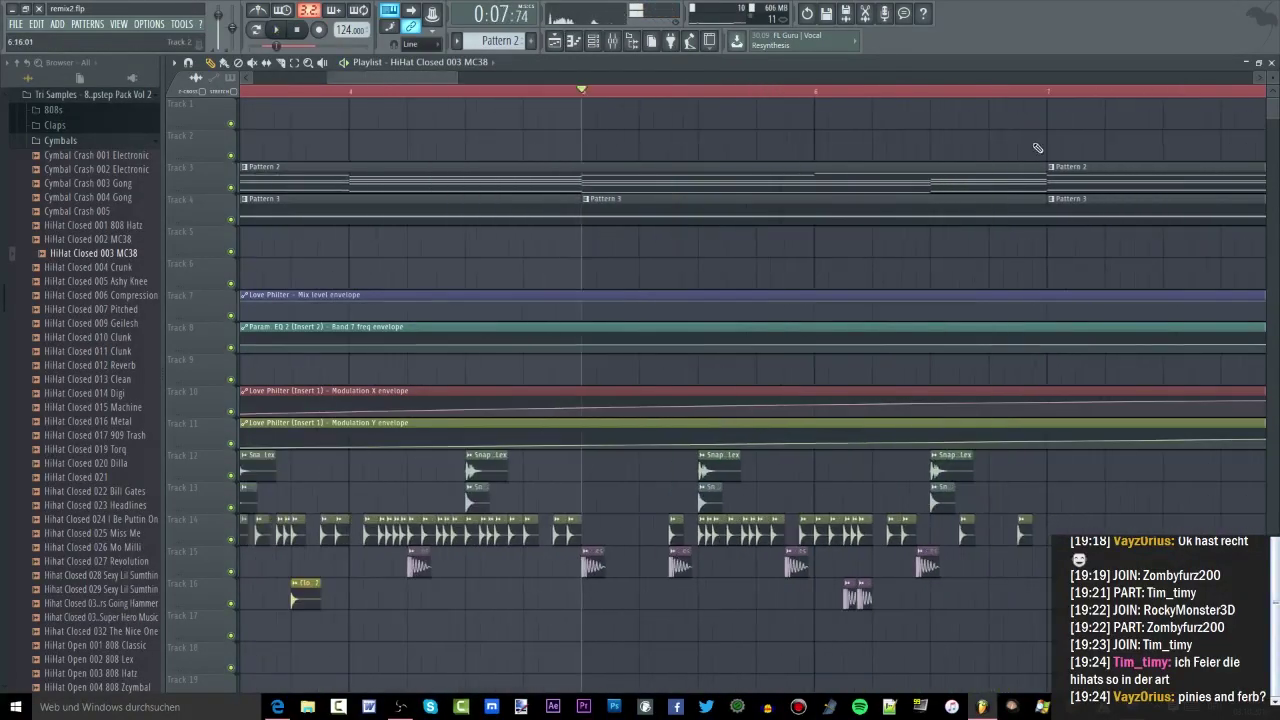
key(space)
key(space)
key(space)
key(space)
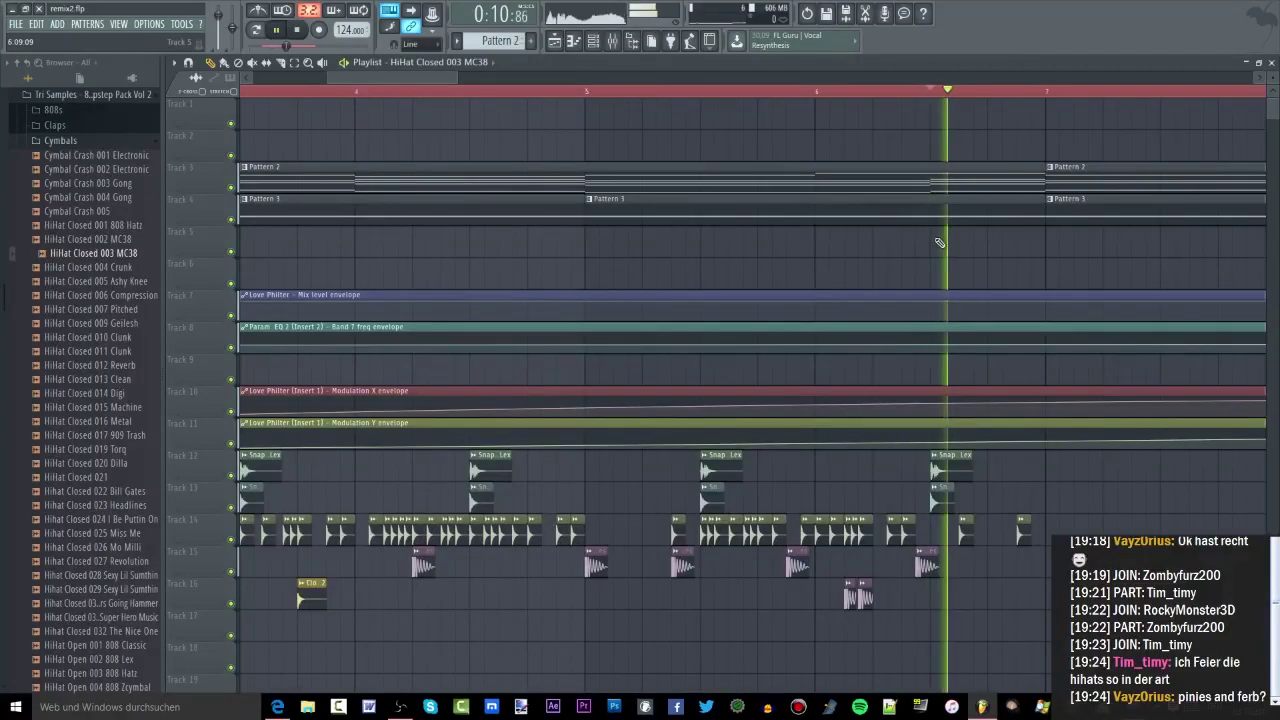
click(657, 91)
key(space)
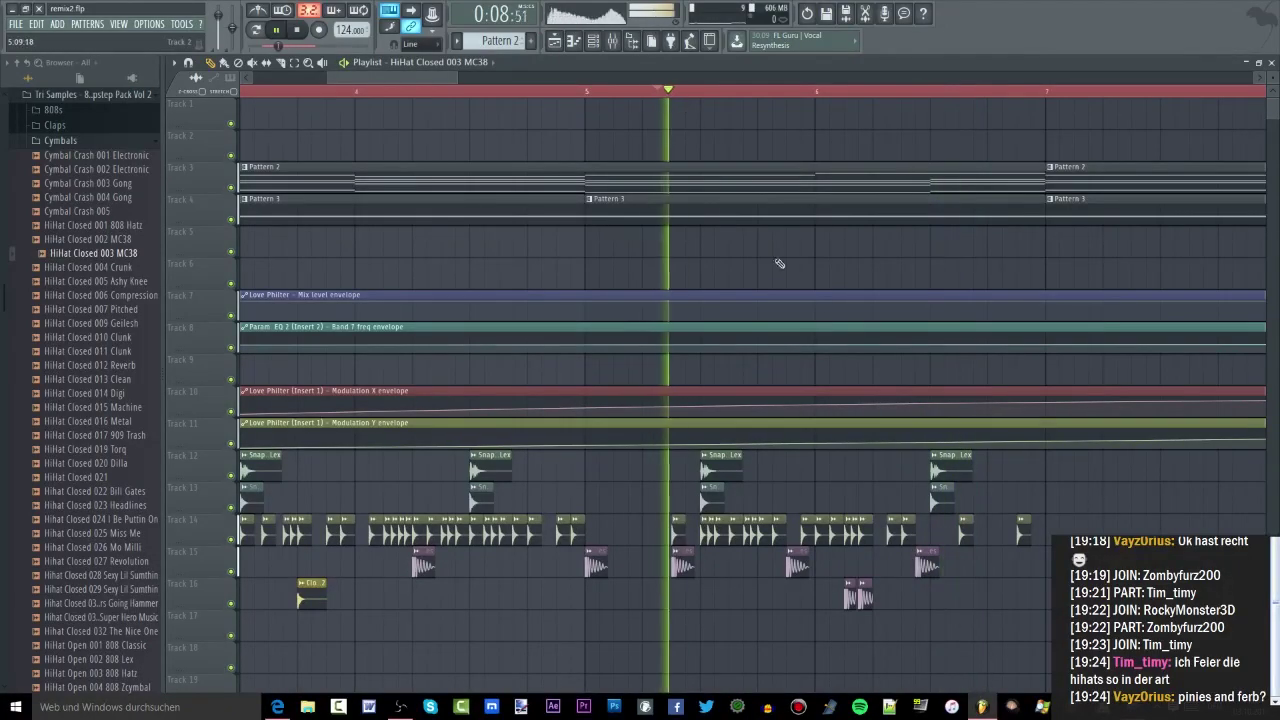
scroll(820, 340, down, 2)
Replace the Track 14 hi-hat at 6:06:00 with one at 6:05:00, and place another on the snare at 6:09:00
scroll(944, 564, up, 5)
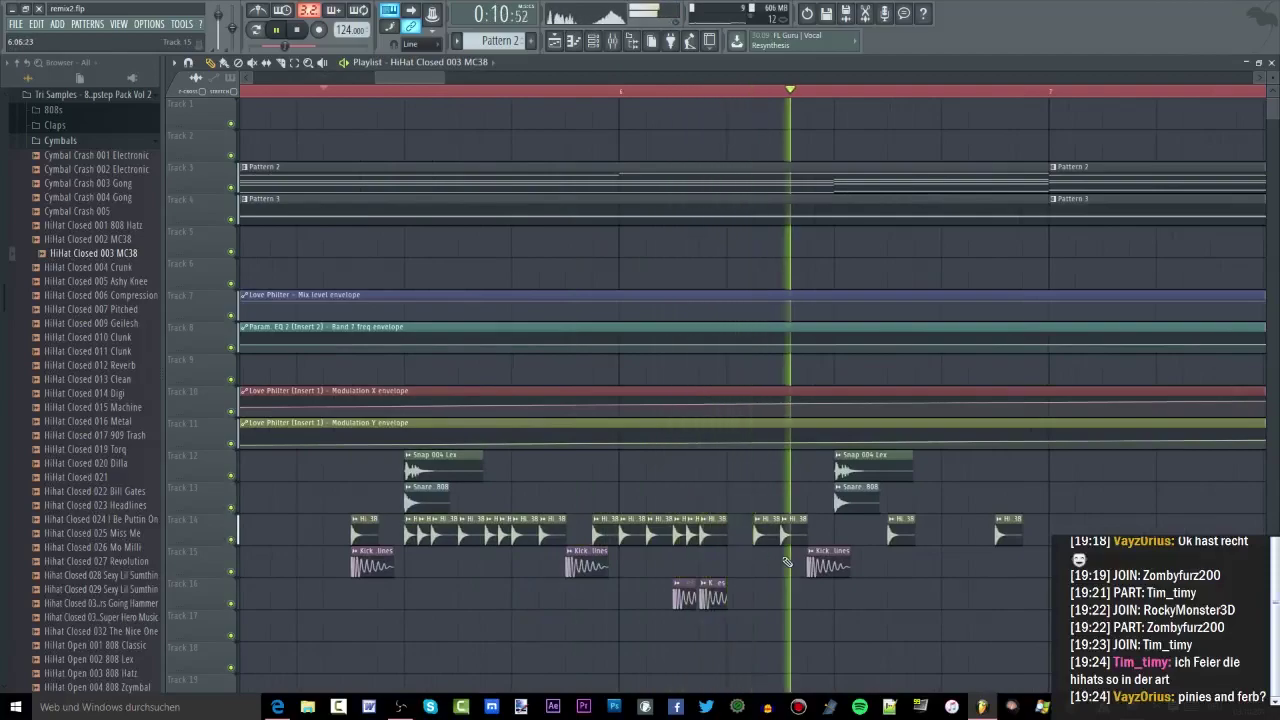
key(space)
scroll(750, 550, up, 3)
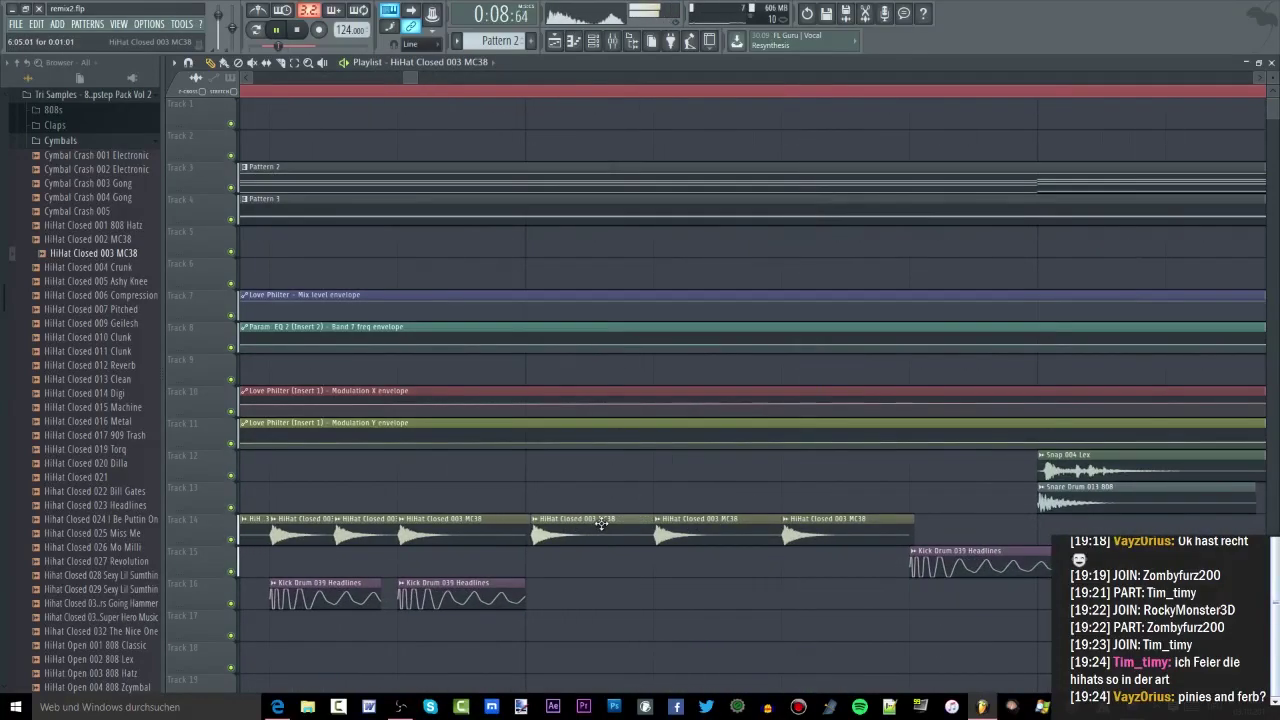
right_click(733, 524)
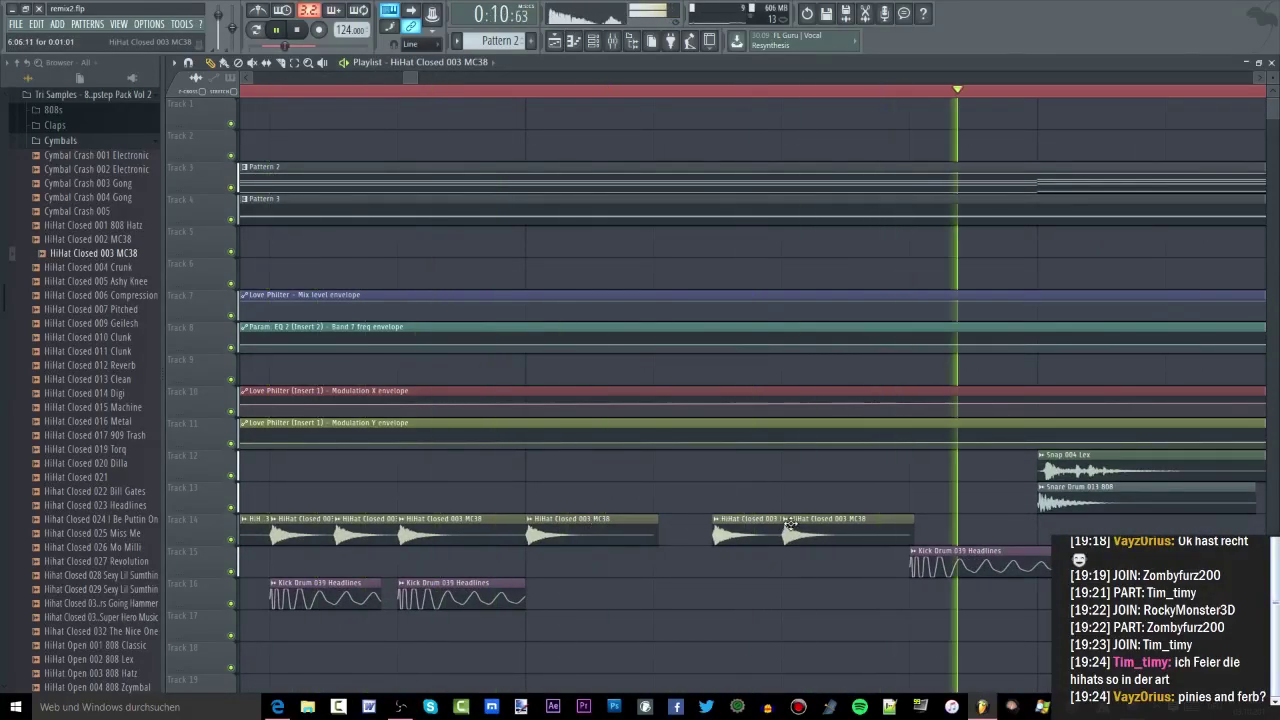
click(1132, 525)
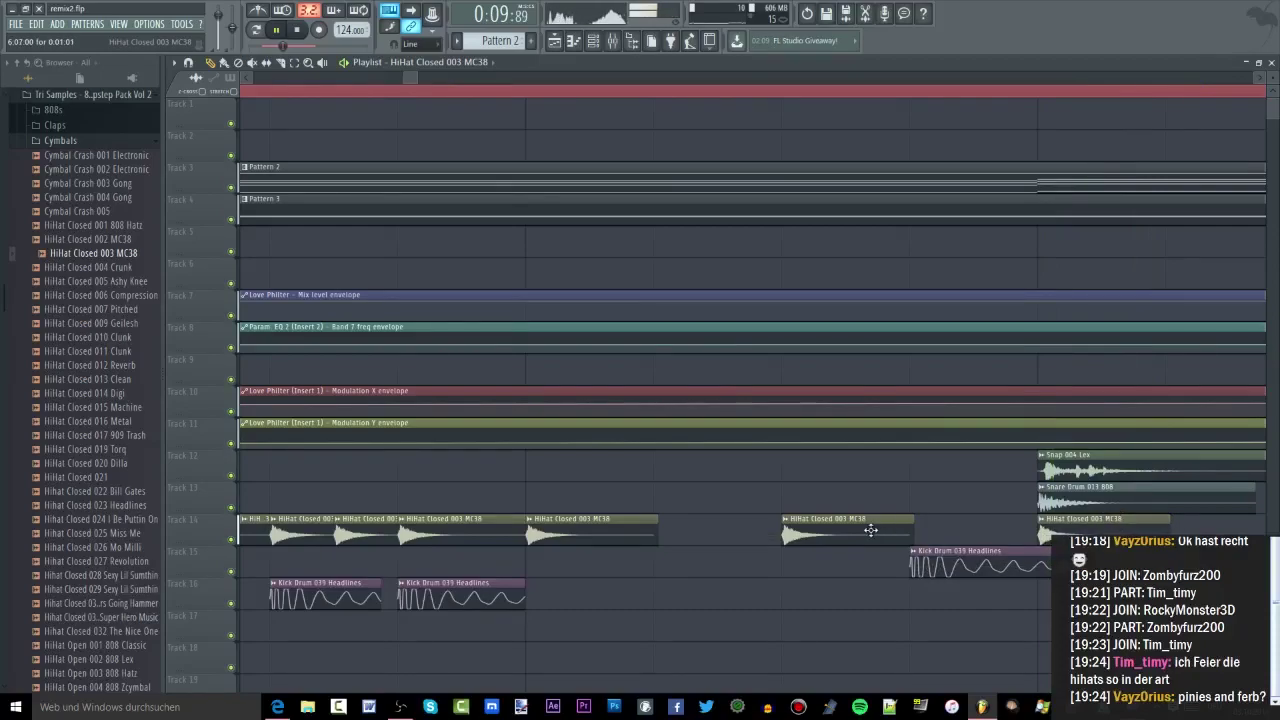
Fill the rest of bar 6 on Track 14 with HiHat Closed 003 MC38 clips at 6:10:00, 6:13:00 and 6:16:00
key(space)
scroll(1050, 561, down, 3)
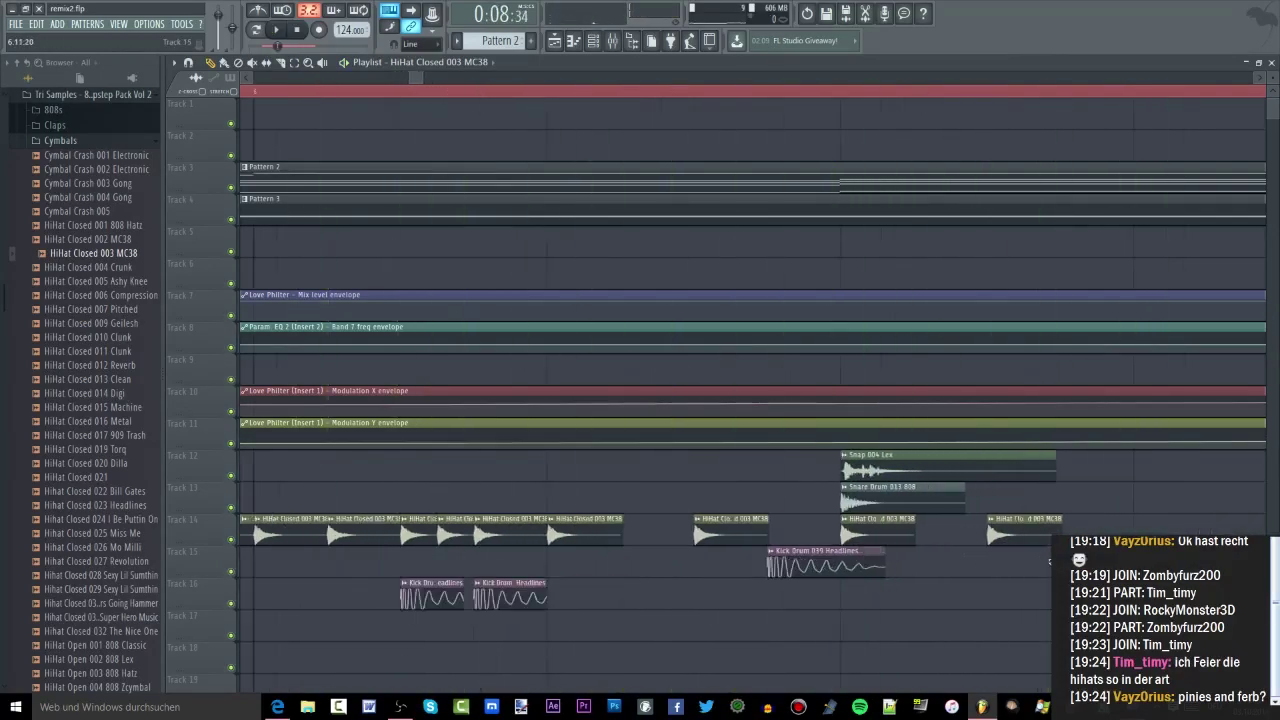
scroll(1050, 561, up, 3)
key(space)
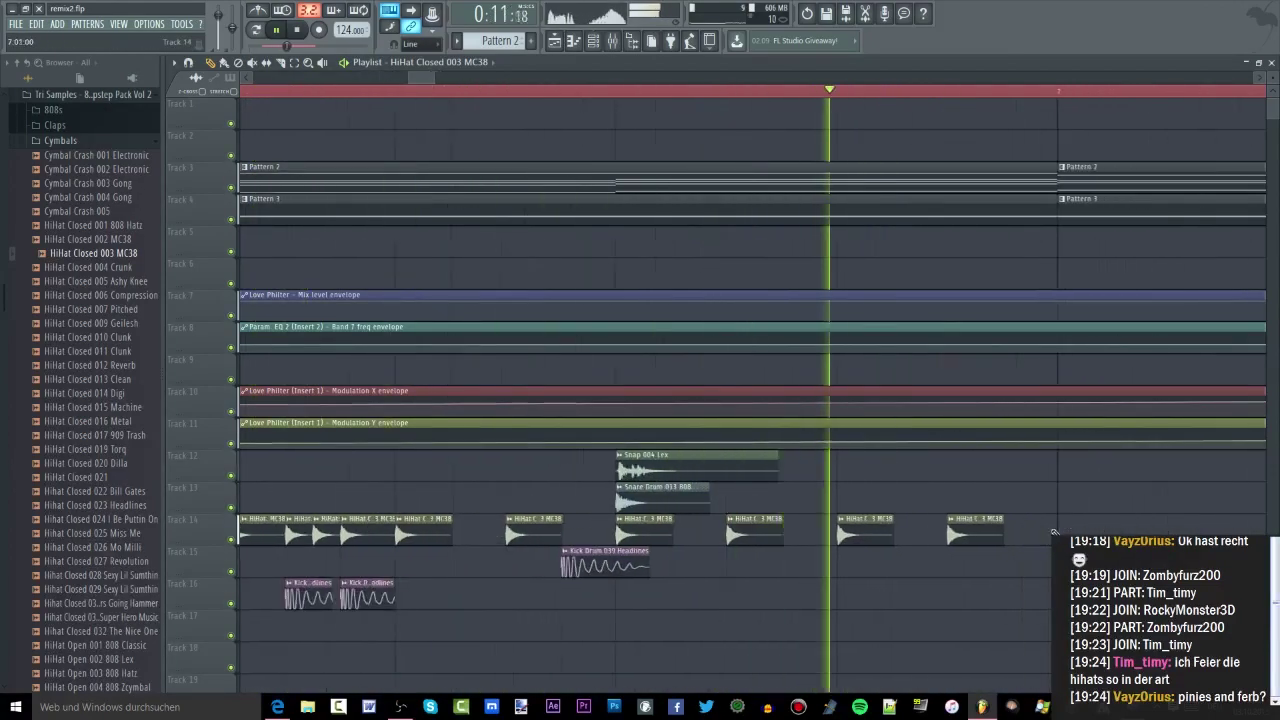
scroll(1054, 532, up, 3)
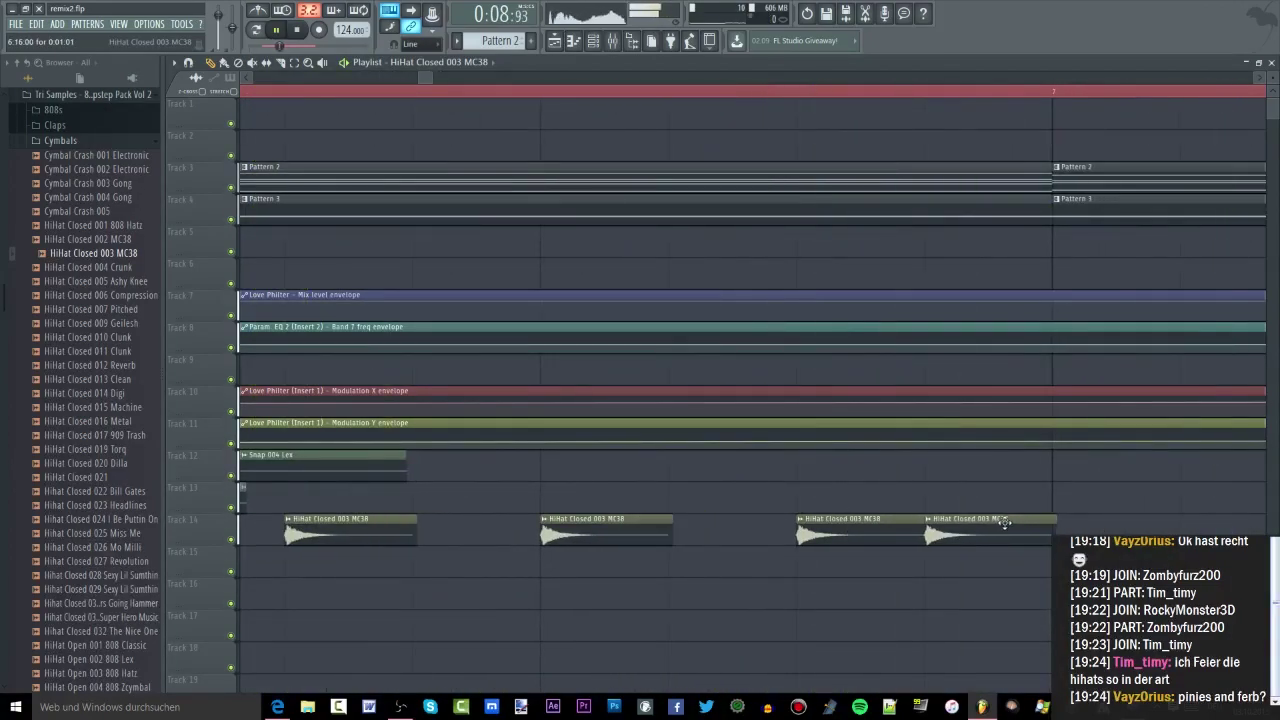
drag(608, 519, 549, 519)
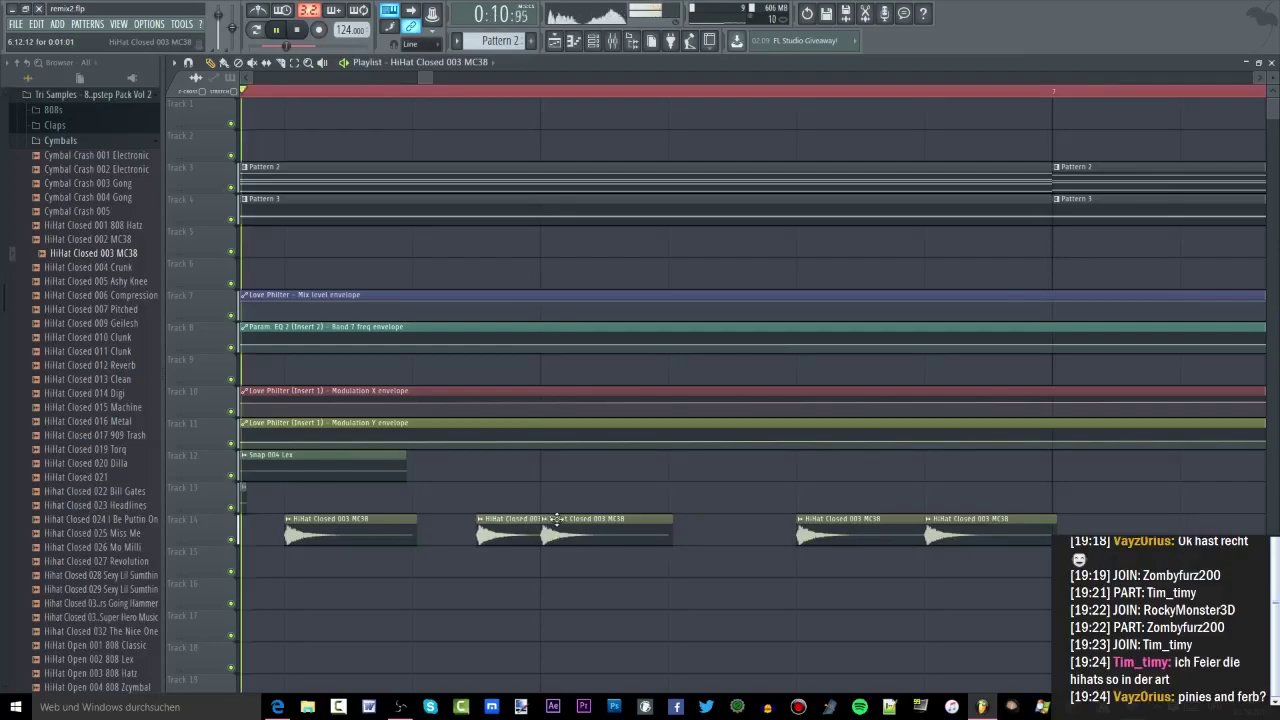
drag(430, 527, 282, 531)
Play the arrangement from bar 3 to hear the completed four-bar hi-hat pattern
scroll(605, 490, down, 11)
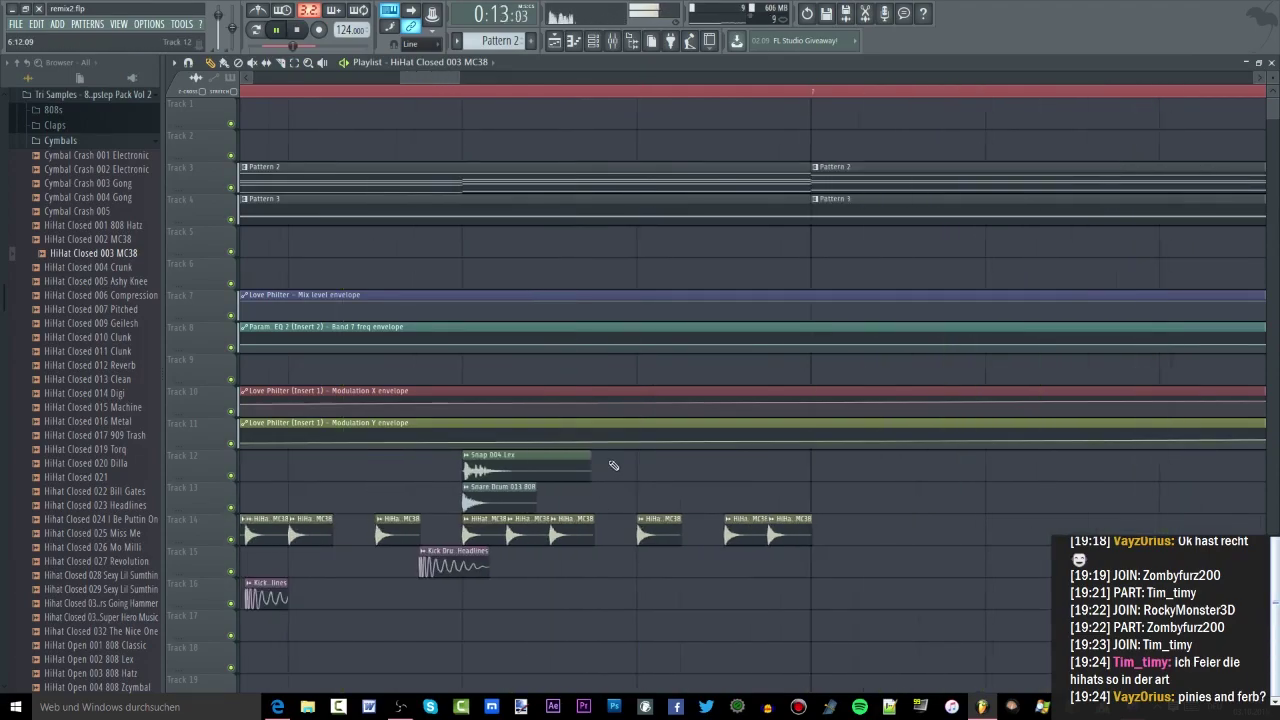
click(346, 92)
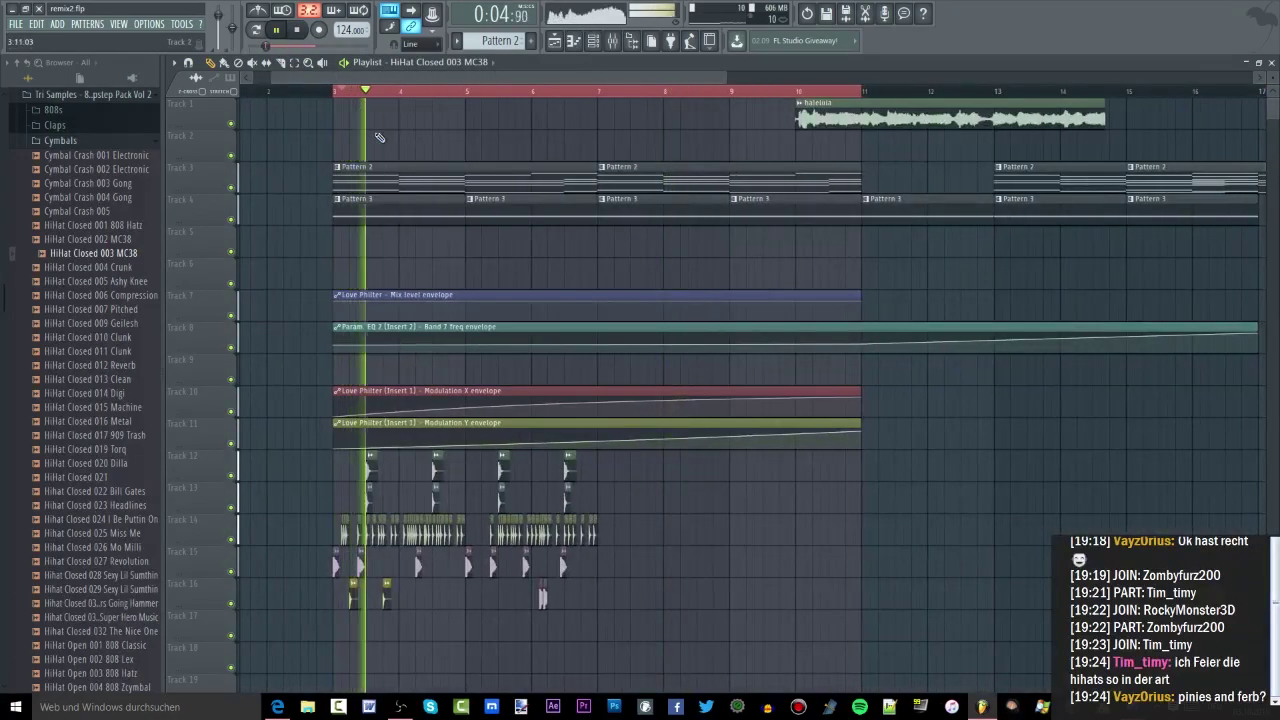
scroll(368, 588, up, 4)
Place a Closed Hat 014 Lexy #2 clip on Track 16 at 5:11:00 and delete the Track 14 hi-hat at that position
drag(449, 608, 336, 578)
click(337, 90)
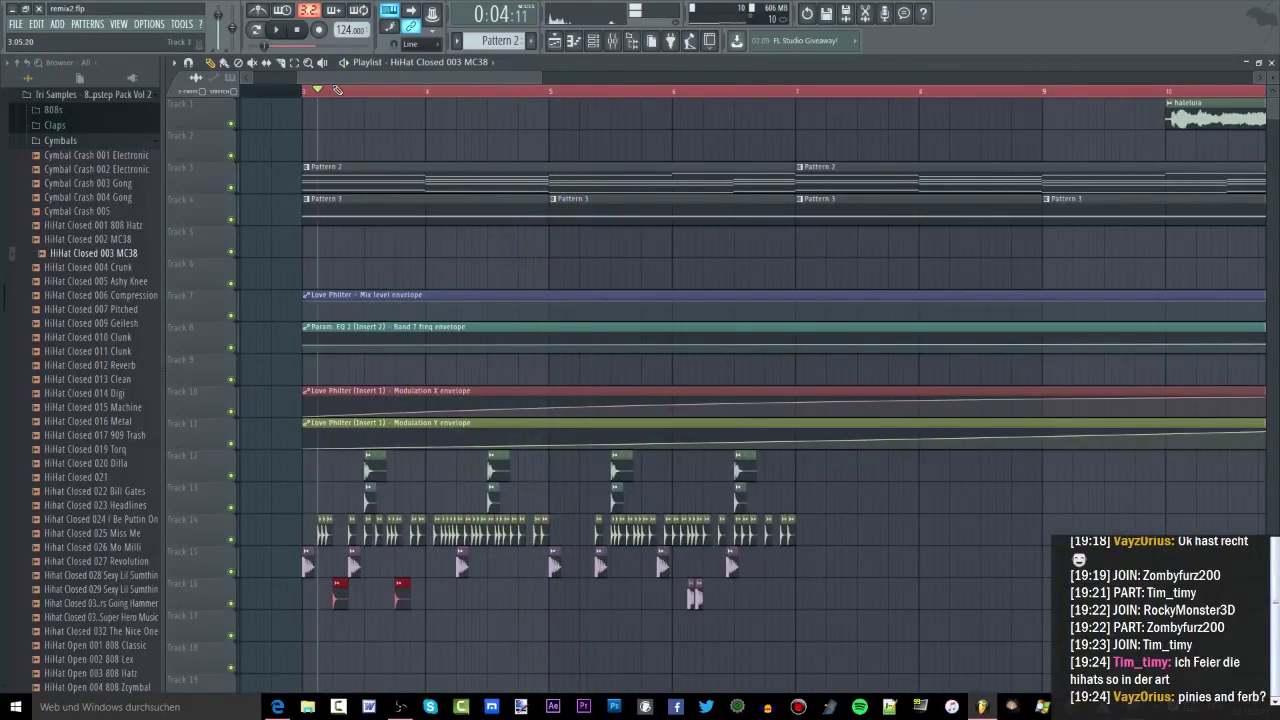
scroll(365, 551, up, 2)
click(641, 583)
scroll(641, 583, up, 2)
drag(623, 595, 900, 595)
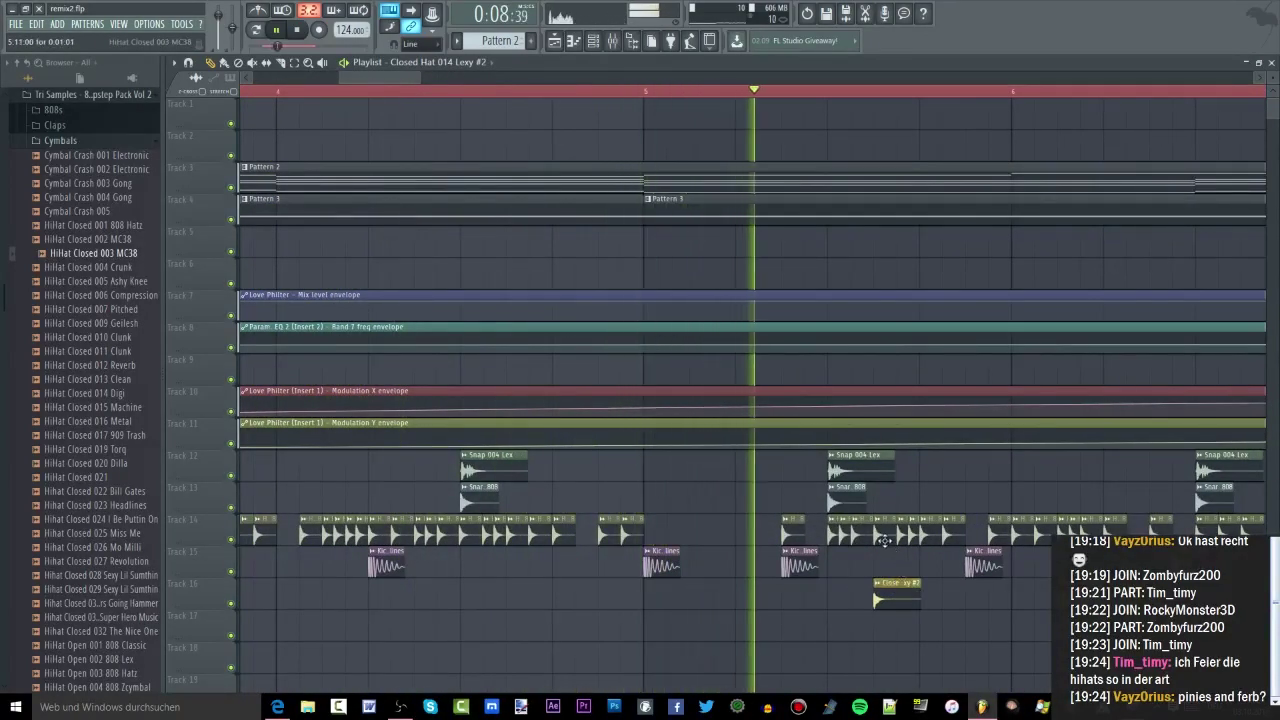
scroll(885, 560, down, 3)
scroll(1009, 590, up, 3)
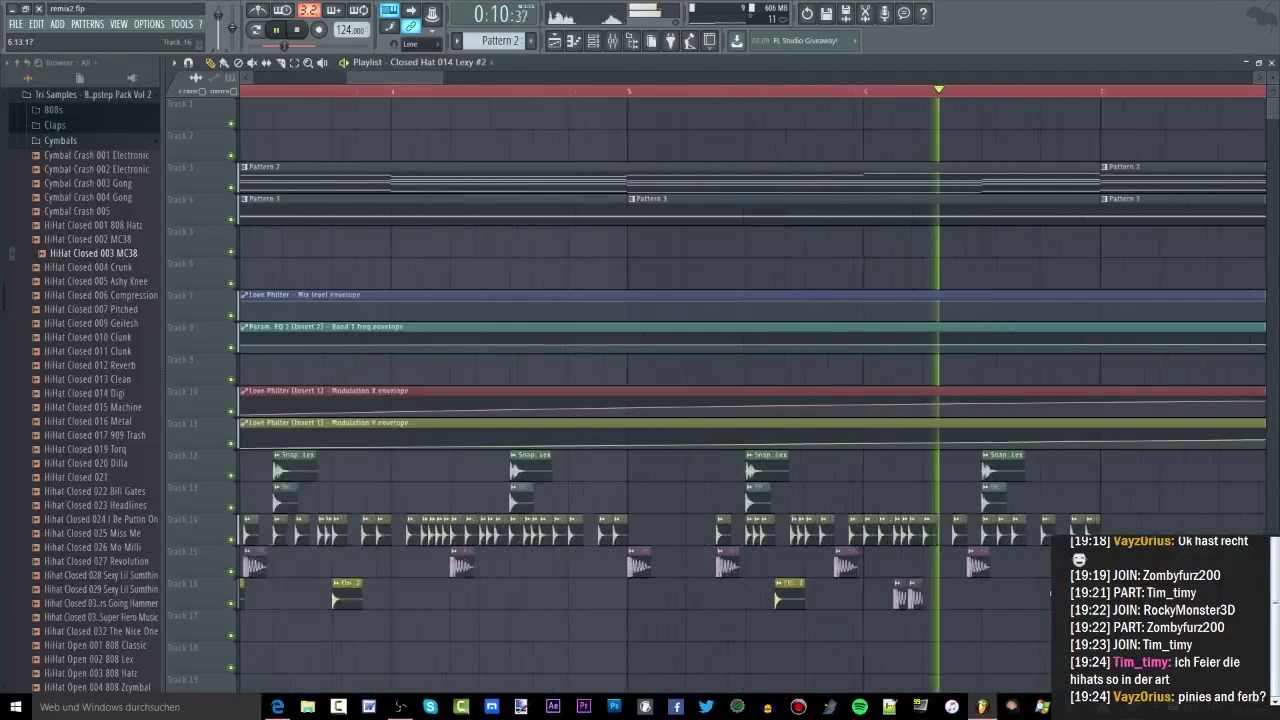
Play the end of bar 6 from the kick just before its snare
click(929, 91)
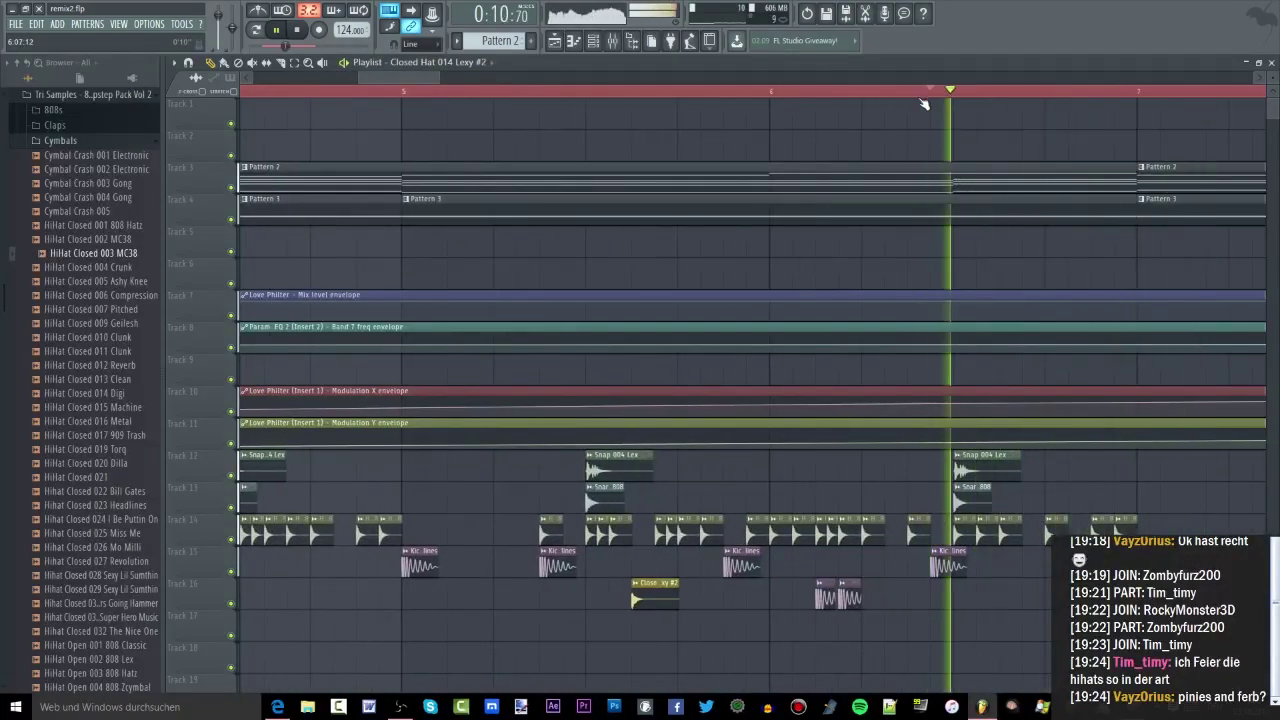
scroll(922, 400, down, 4)
key(space)
Gather the hi-hat clips of bars 3 to 6 on Track 17, including the Closed Hat 014 Lexy #2 clip in bar 5
drag(1032, 532, 455, 597)
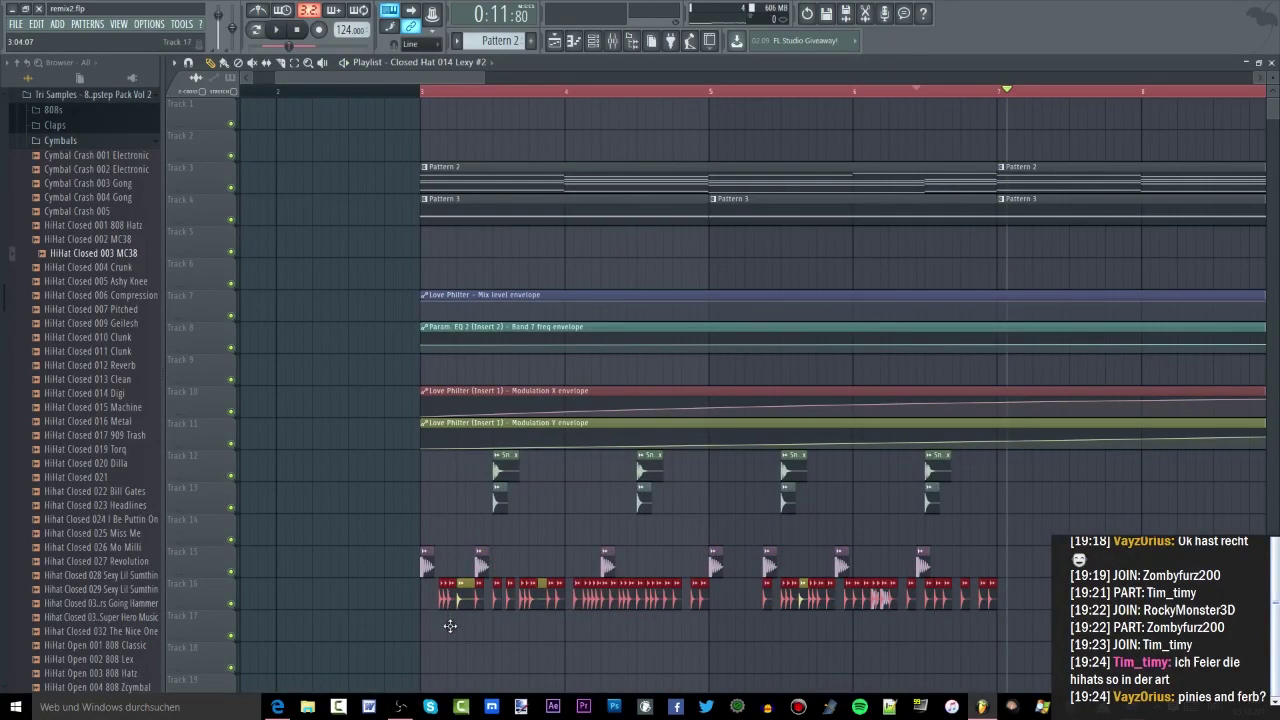
drag(450, 626, 472, 627)
drag(805, 597, 535, 626)
scroll(543, 656, down, 2)
drag(934, 668, 375, 628)
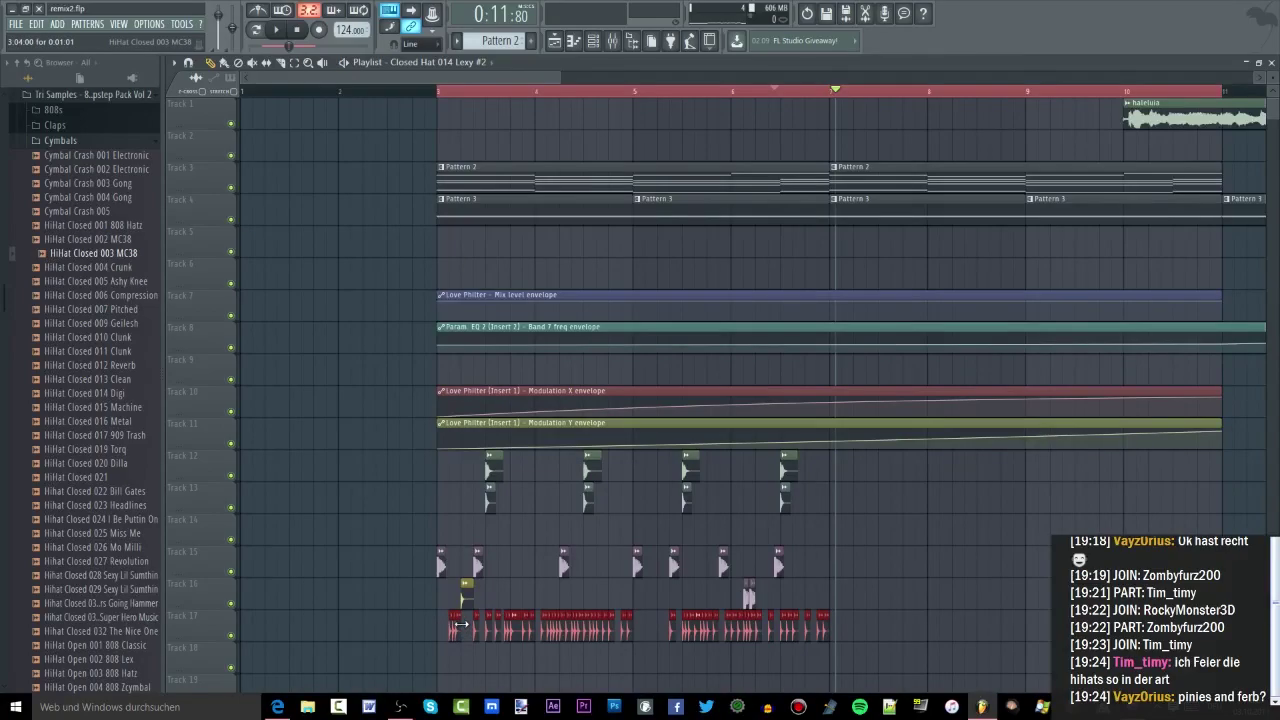
Duplicate the four-bar hi-hat pattern on Track 17 into bars 7 to 10 and deselect the clips
drag(463, 627, 849, 614)
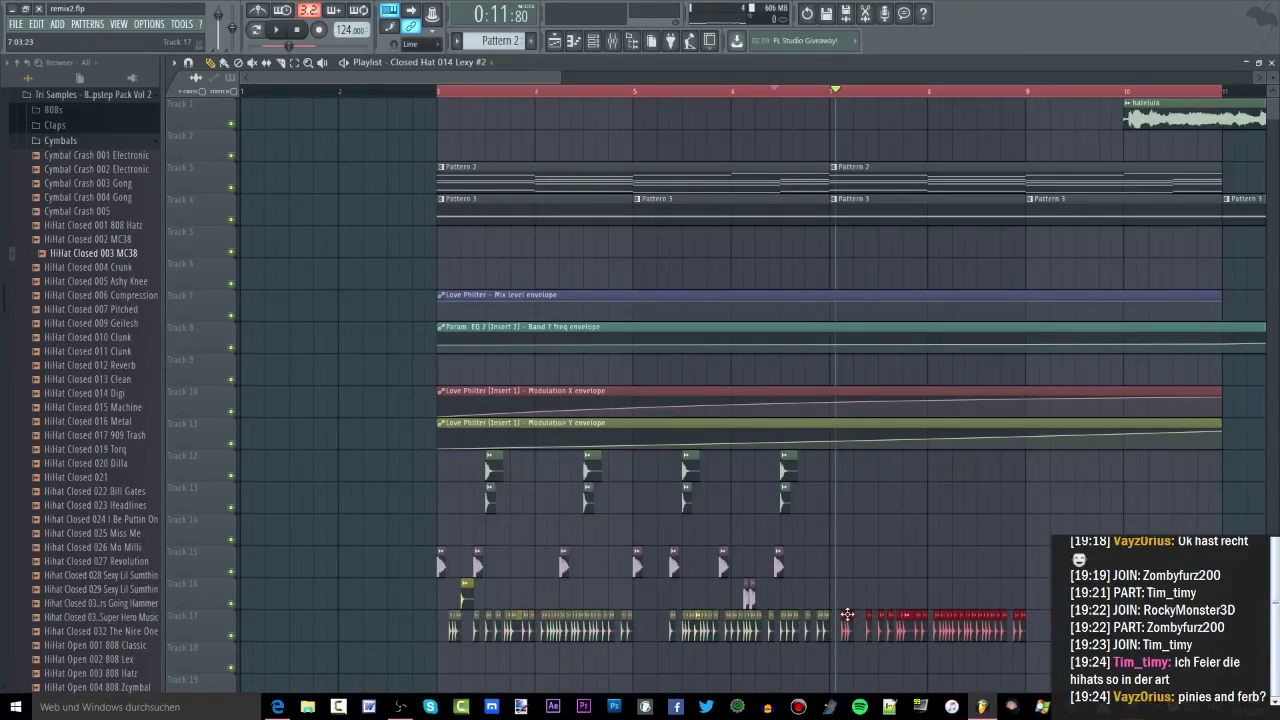
ctrl+click(833, 566)
scroll(914, 564, up, 3)
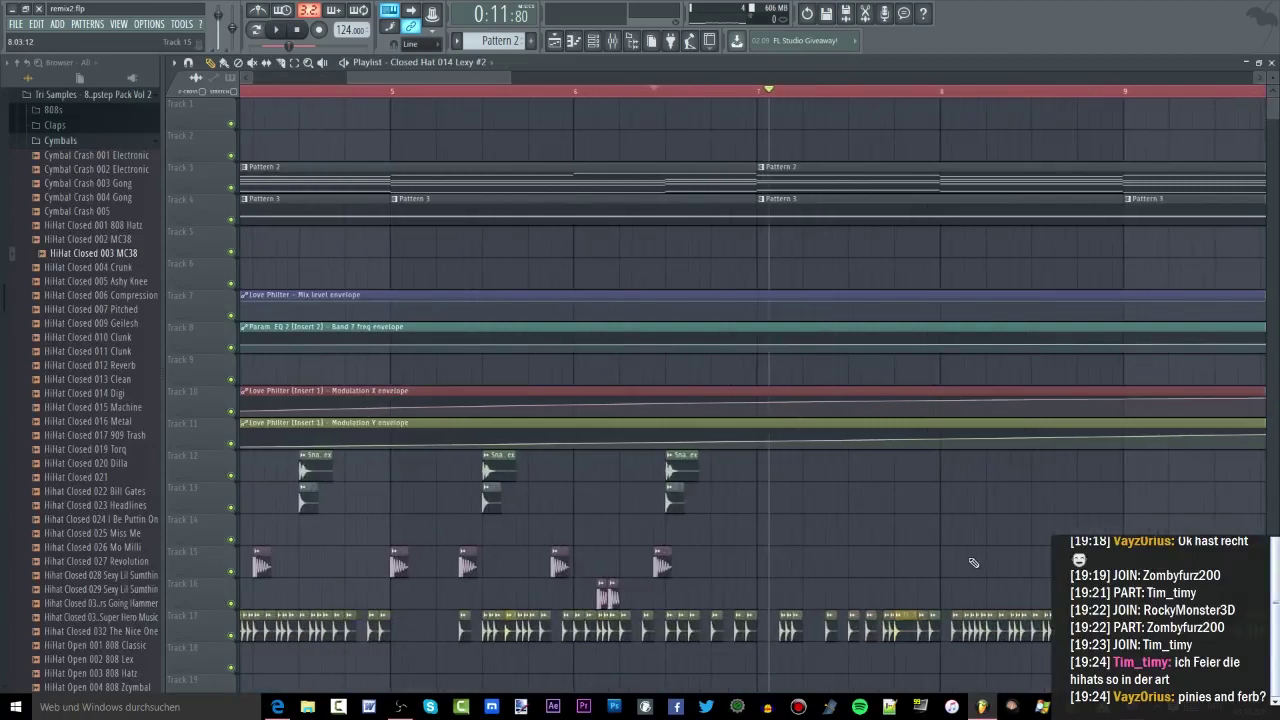
scroll(908, 563, down, 4)
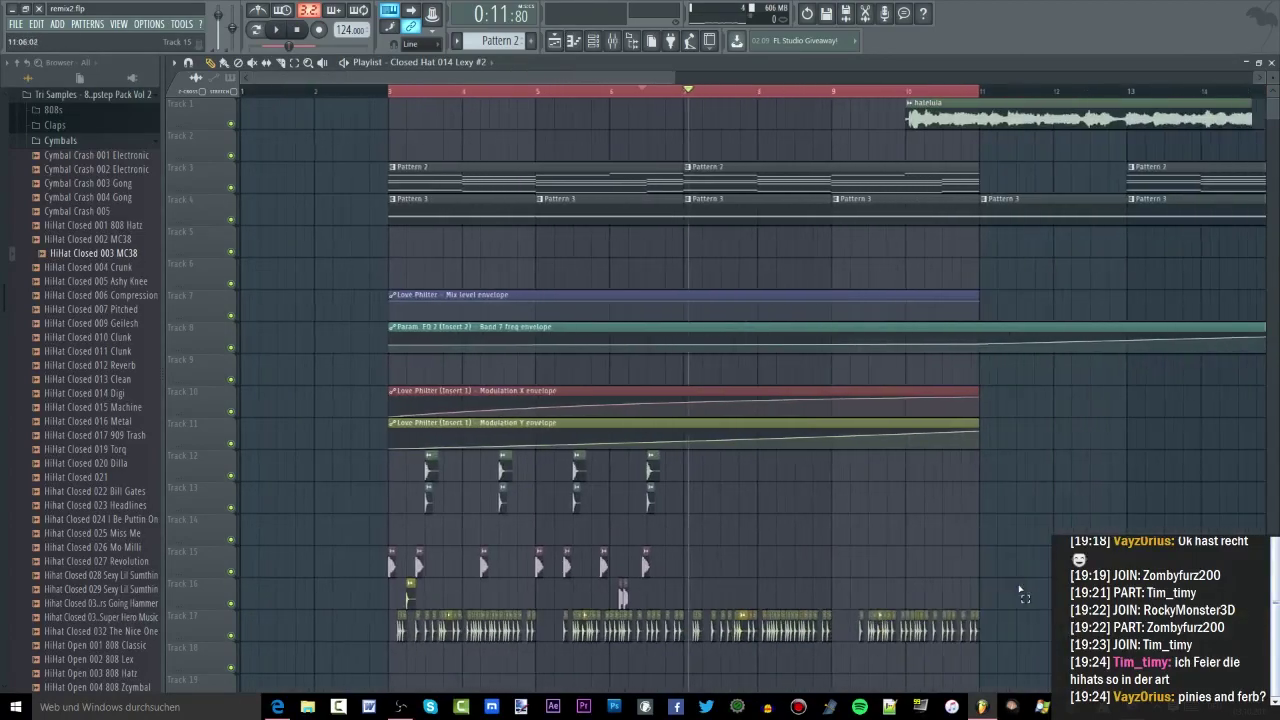
scroll(672, 587, up, 3)
scroll(693, 620, down, 3)
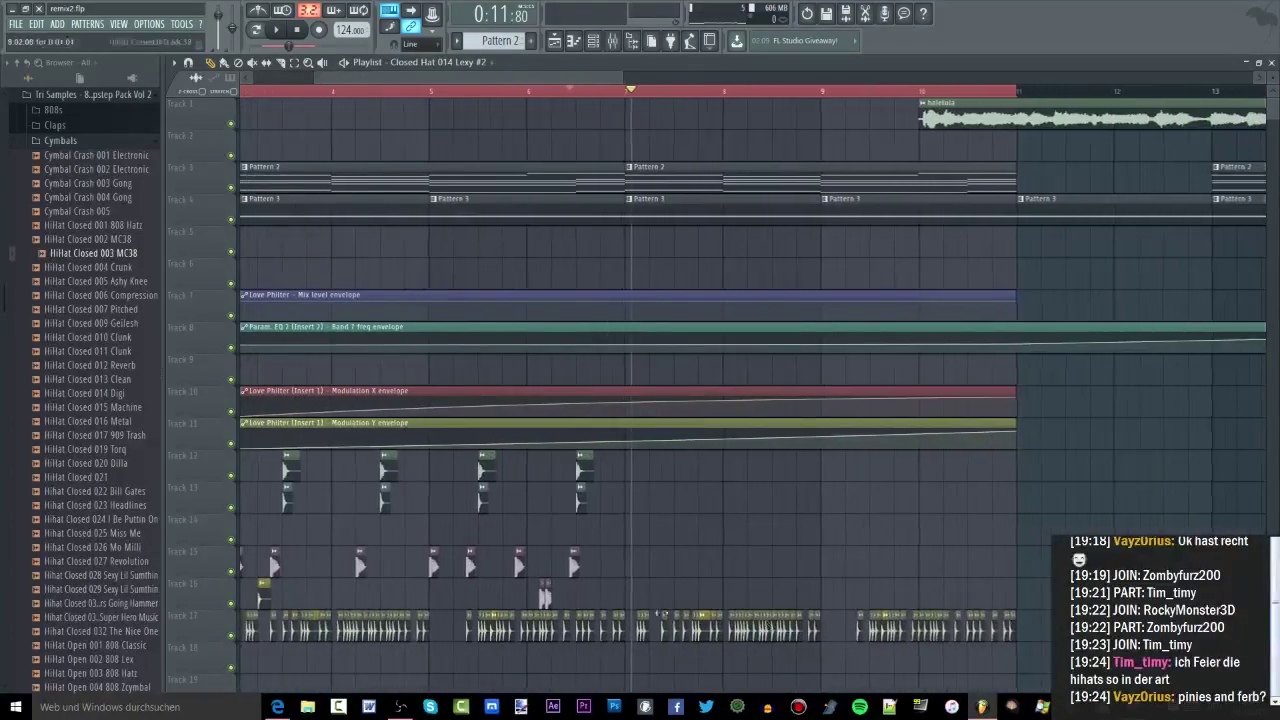
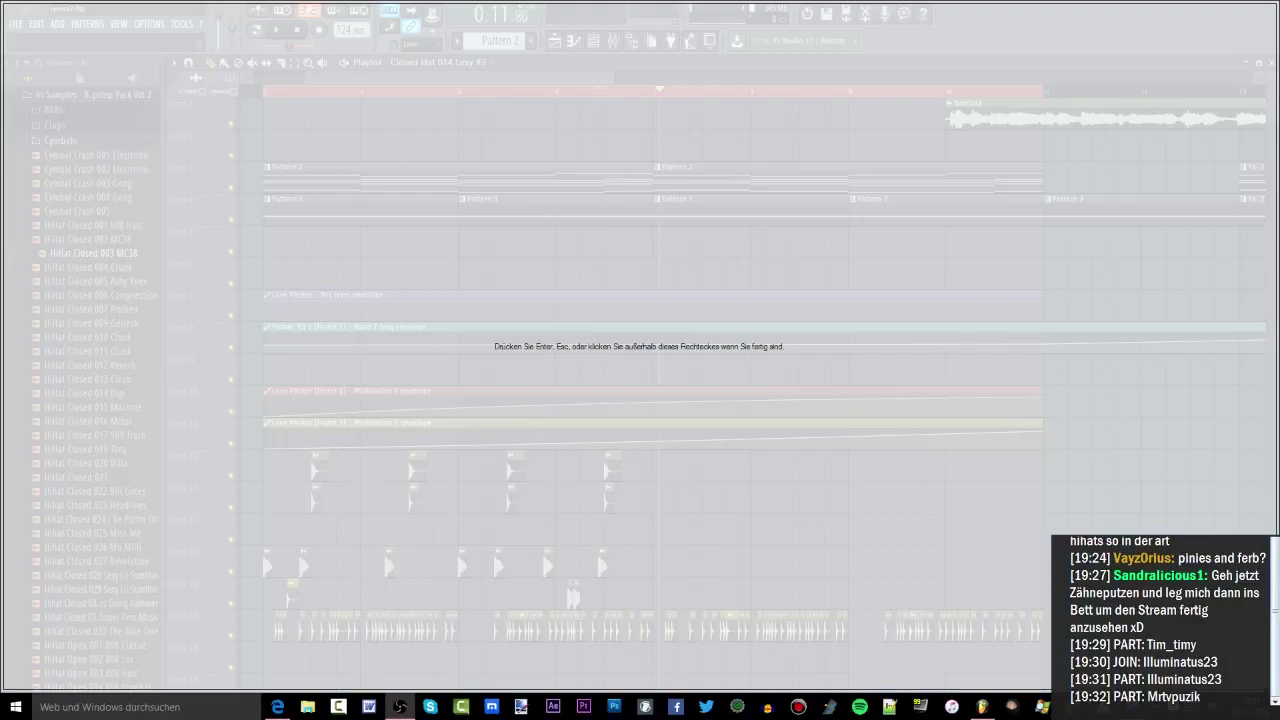
Play the arrangement from bar 3 to hear the beat with the hi-hats gathered on Track 17
key(Return)
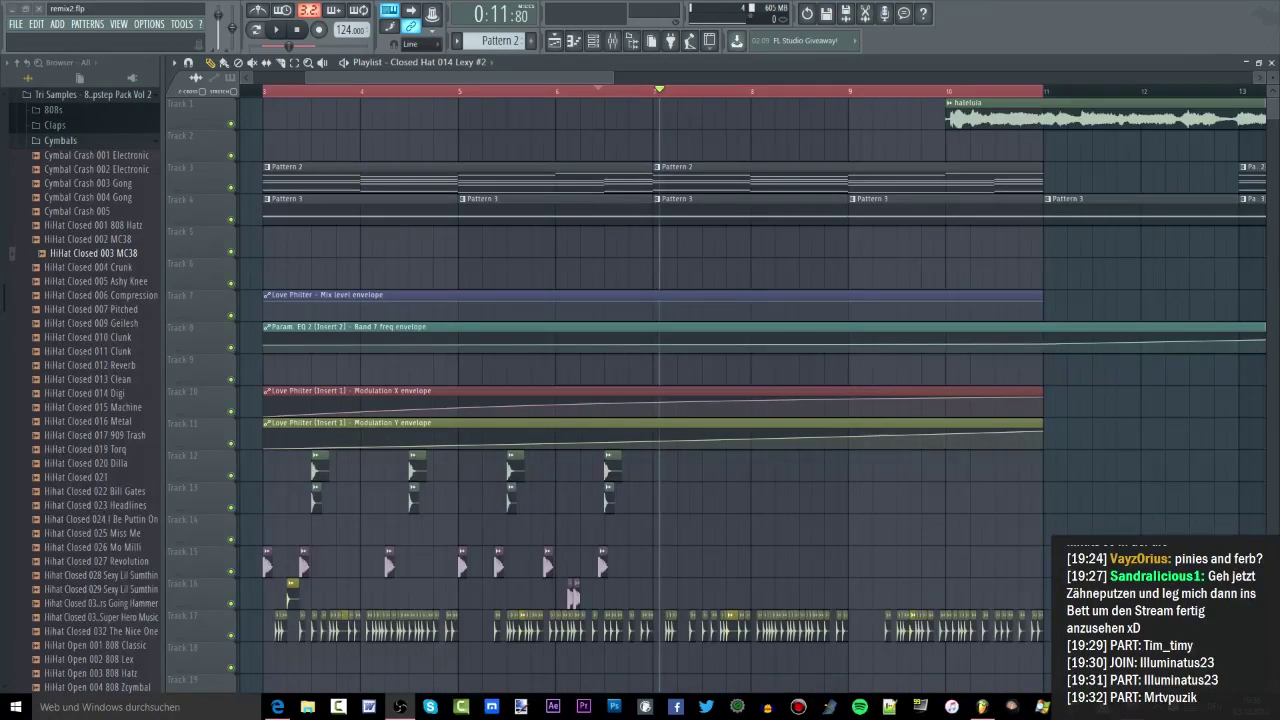
scroll(694, 497, down, 4)
click(339, 91)
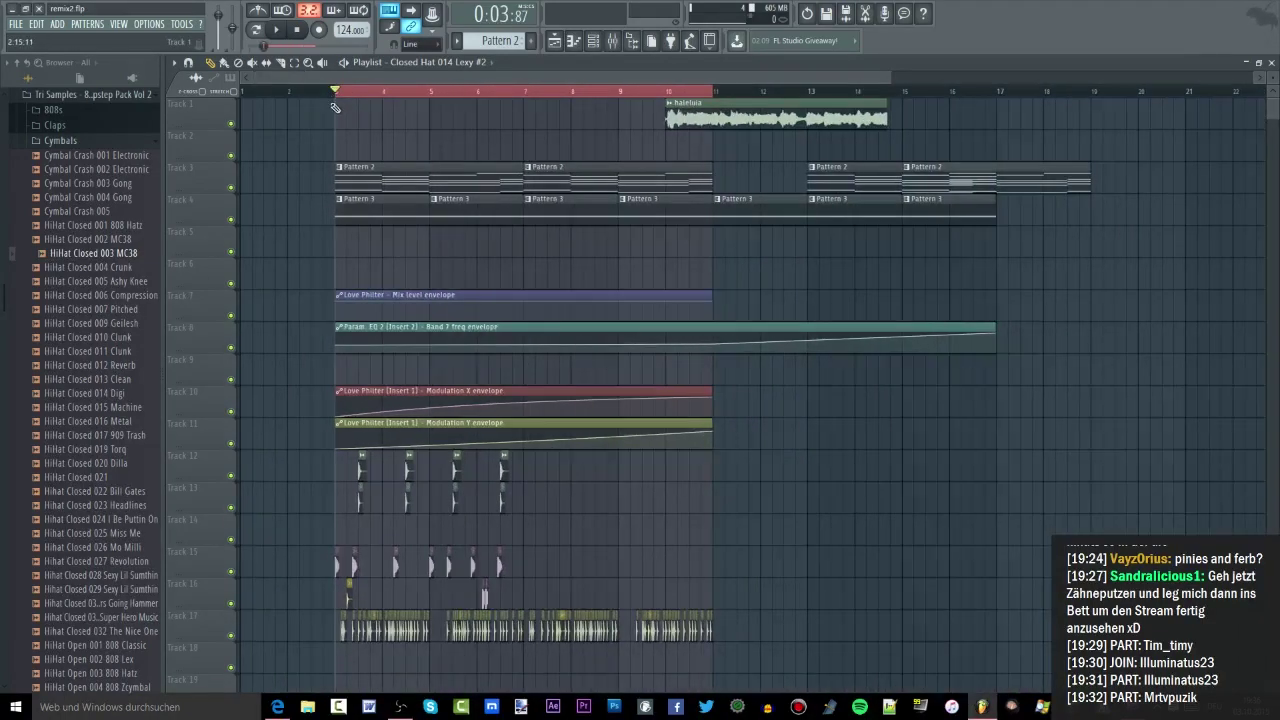
key(space)
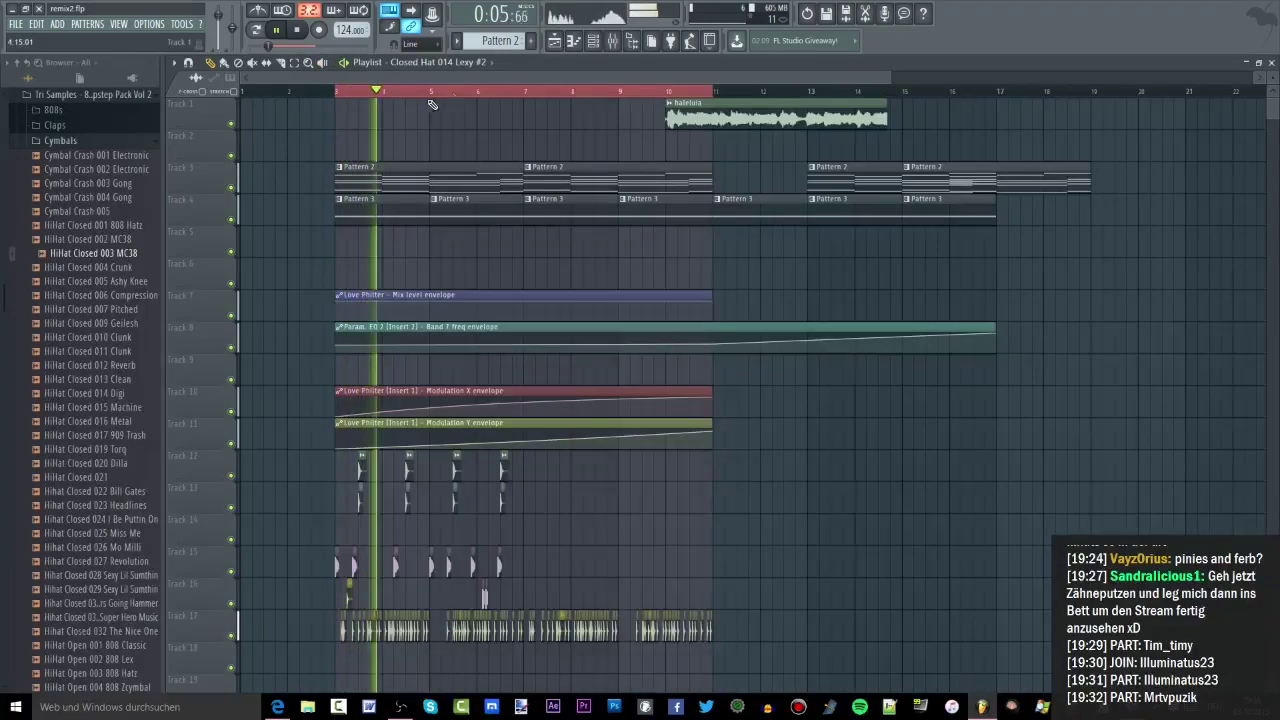
scroll(354, 283, up, 3)
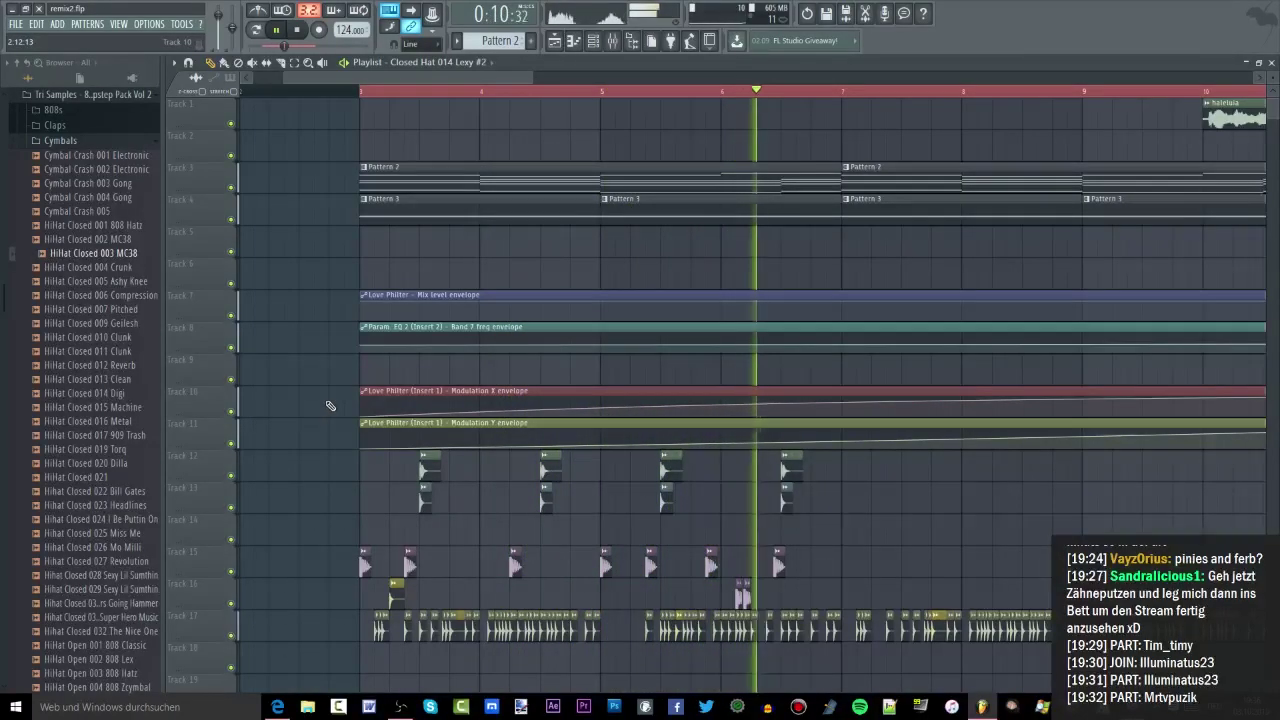
key(space)
Duplicate the snap, snare, kick and hat clips on Tracks 12 to 16 from bars 3–6 into bars 7–10
drag(824, 452, 370, 600)
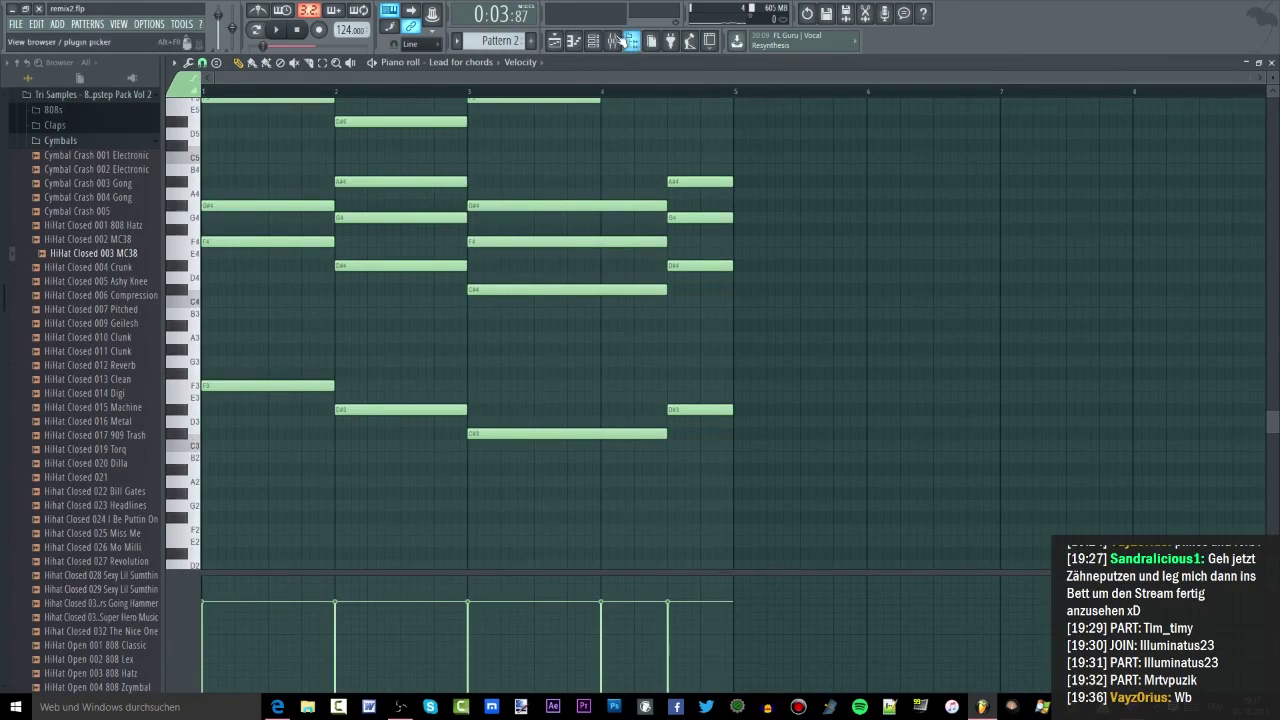
click(555, 42)
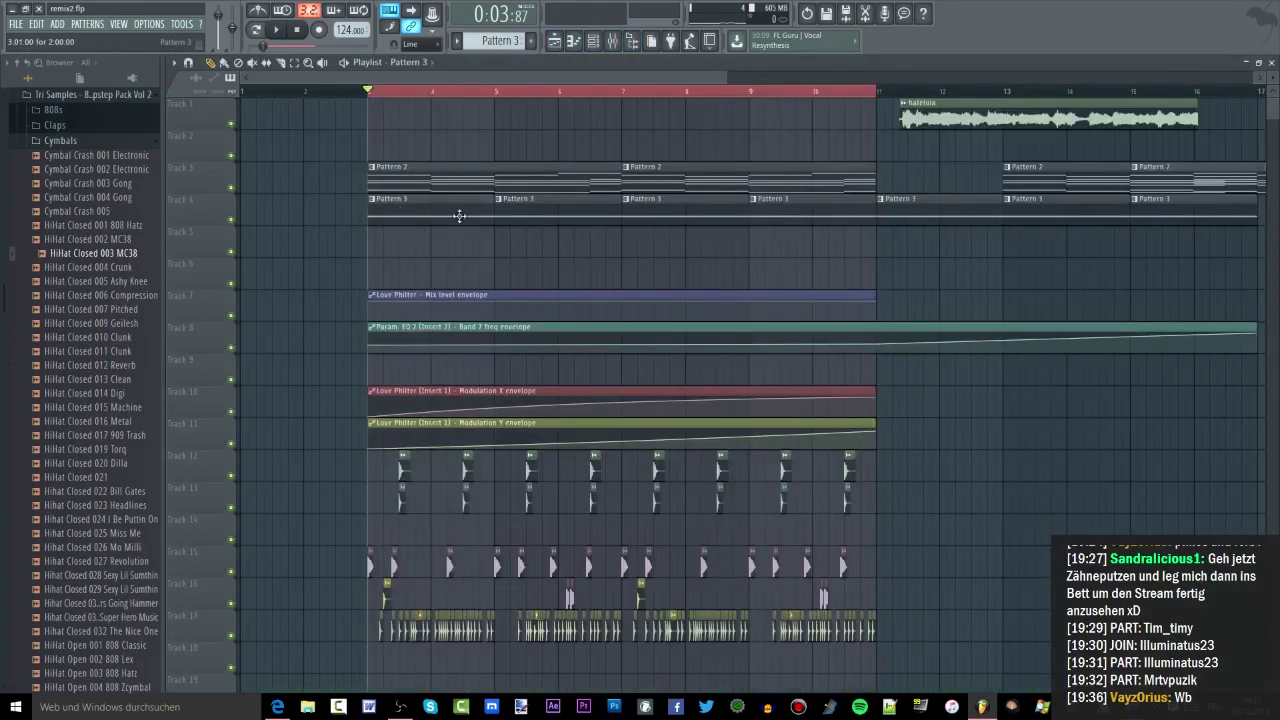
Delete the Pattern 3 clips at bars 5, 7 and 9 on Track 4 and open the bar 3 clip's notes
right_click(560, 217)
right_click(685, 220)
right_click(791, 221)
double_click(411, 221)
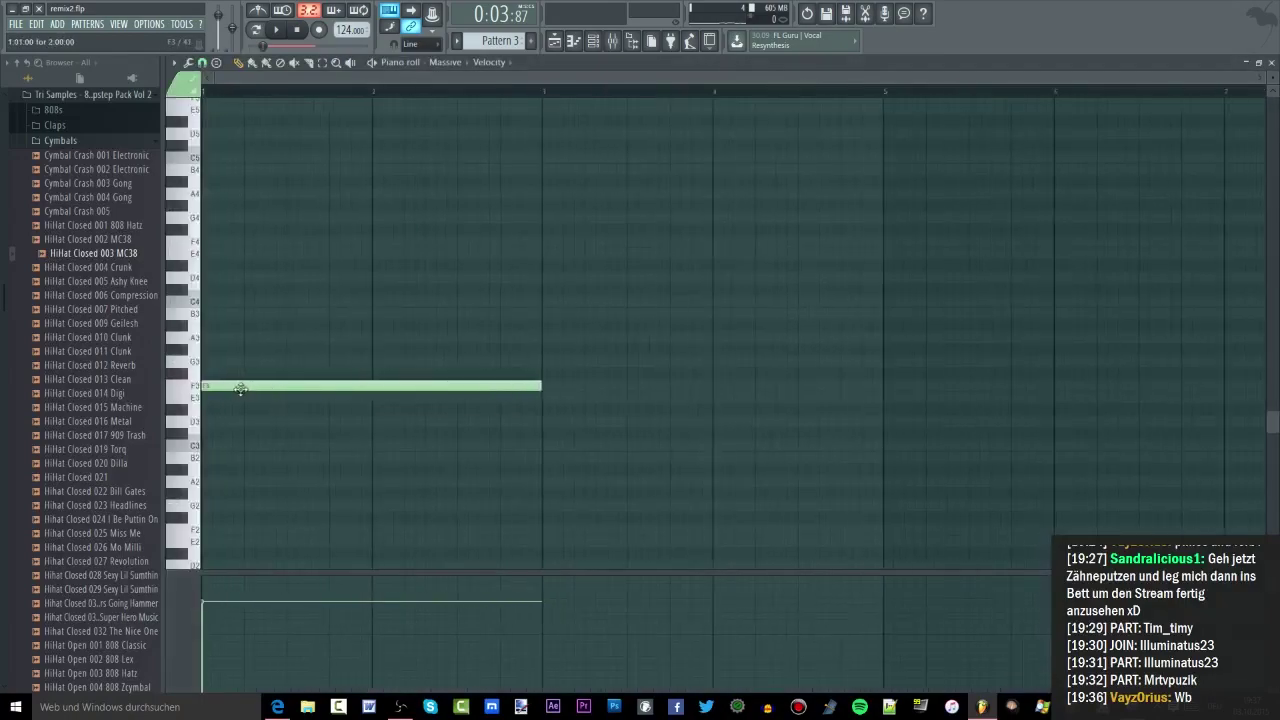
Extend the Massive line in Pattern 3 with D#3 at bar 3, C#3 at bar 5 and D#3 at bar 6
drag(474, 412, 560, 400)
scroll(726, 451, down, 2)
click(735, 433)
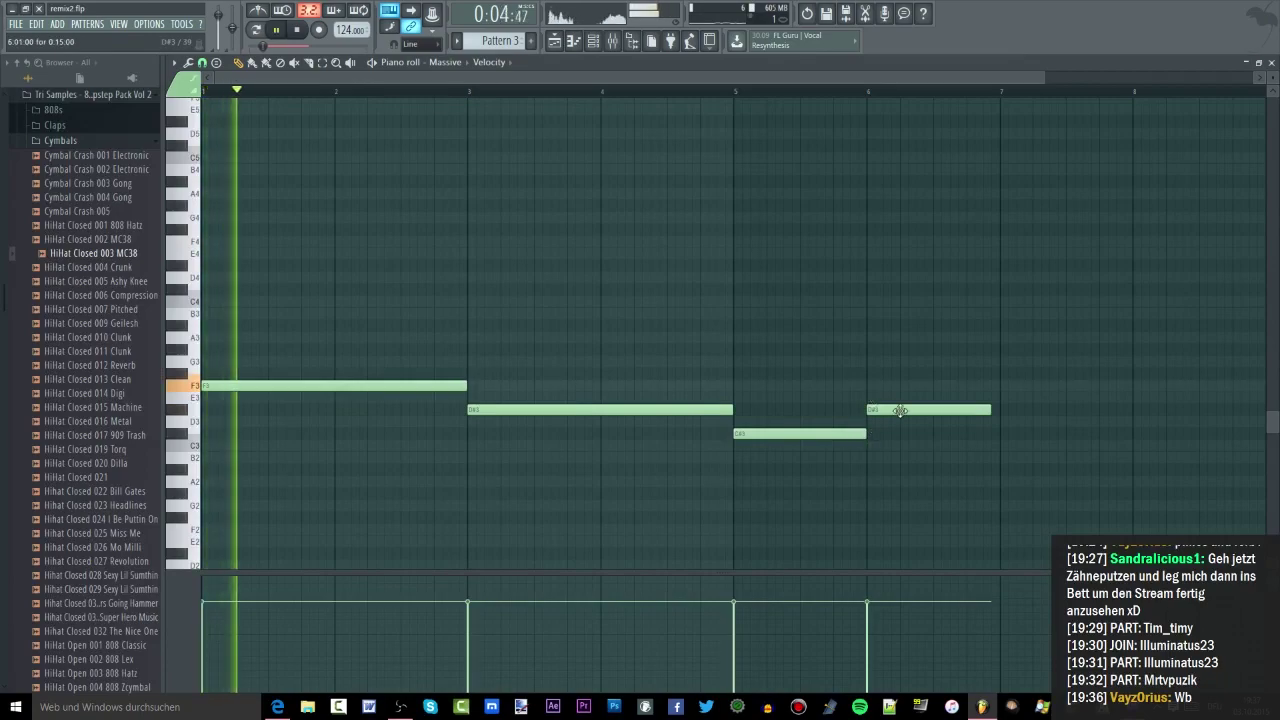
key(space)
Shorten the F3 note to one bar, move the following D#3 note to bar 2 and trim it to one bar
drag(470, 385, 443, 385)
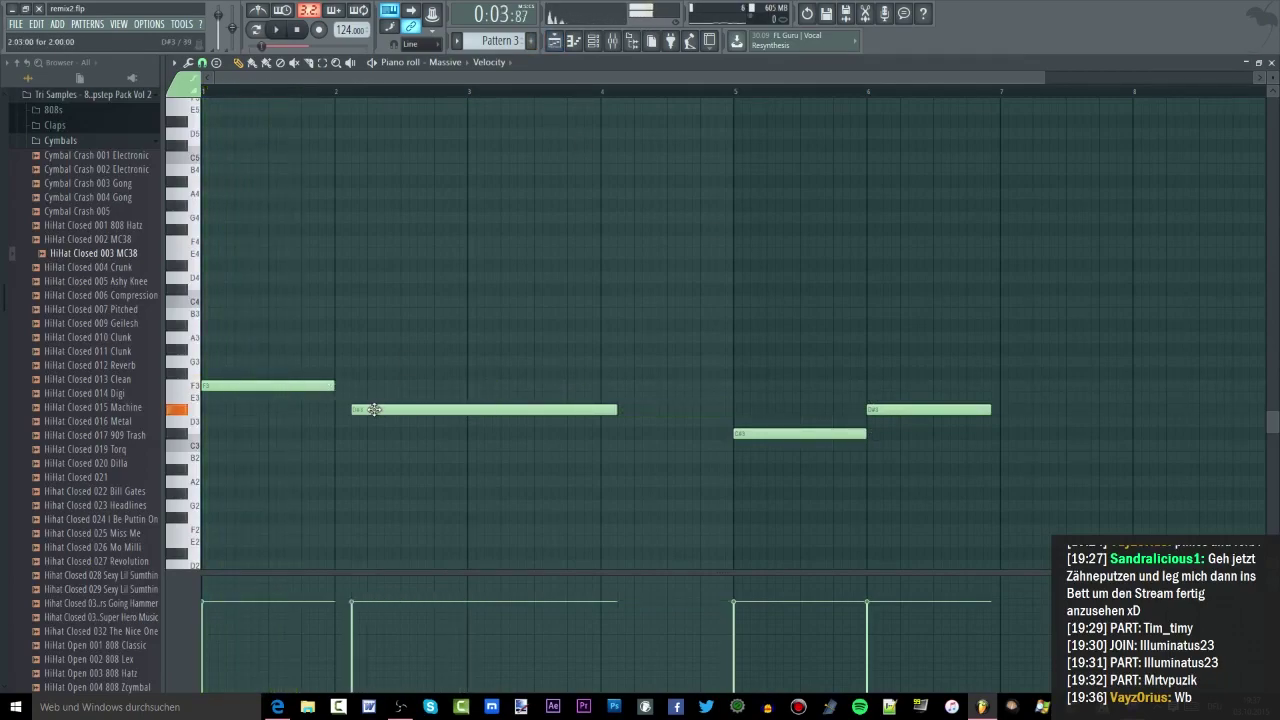
drag(373, 409, 356, 409)
key(space)
drag(600, 409, 466, 409)
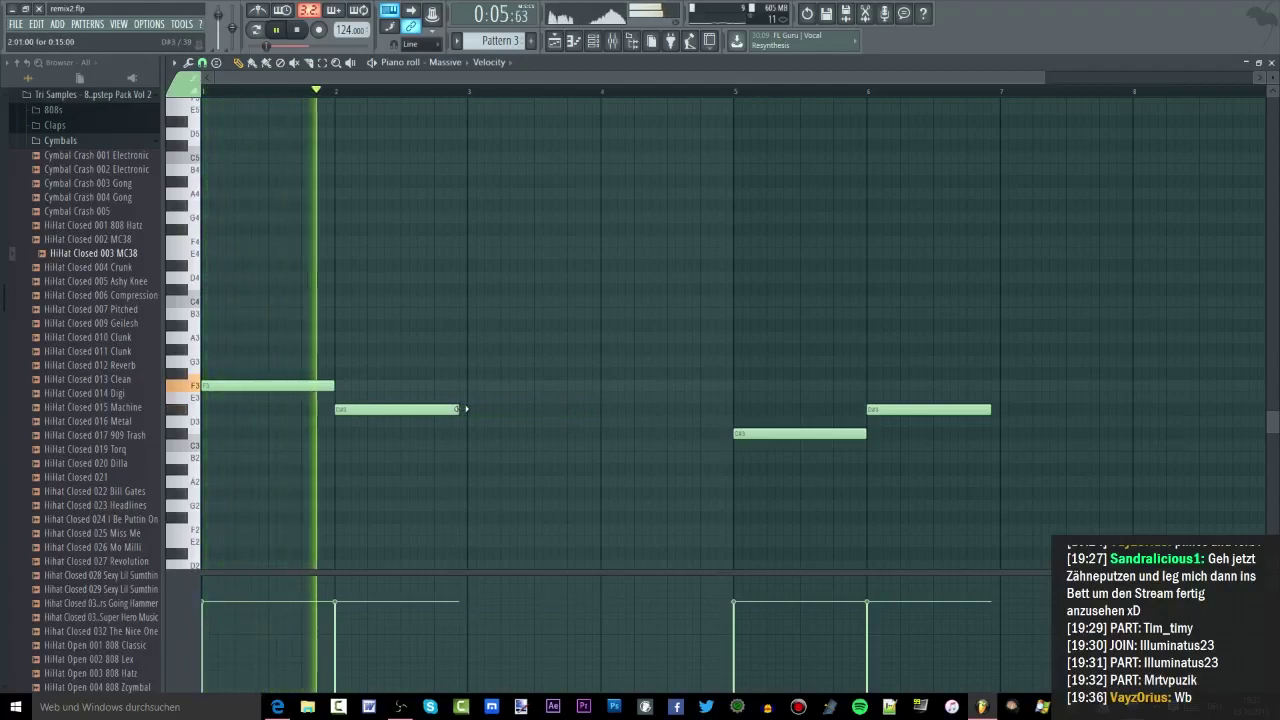
Add a one-and-a-half-bar C#3 note at bar 3, followed by a half-bar D#3 note ending with bar 4
click(472, 434)
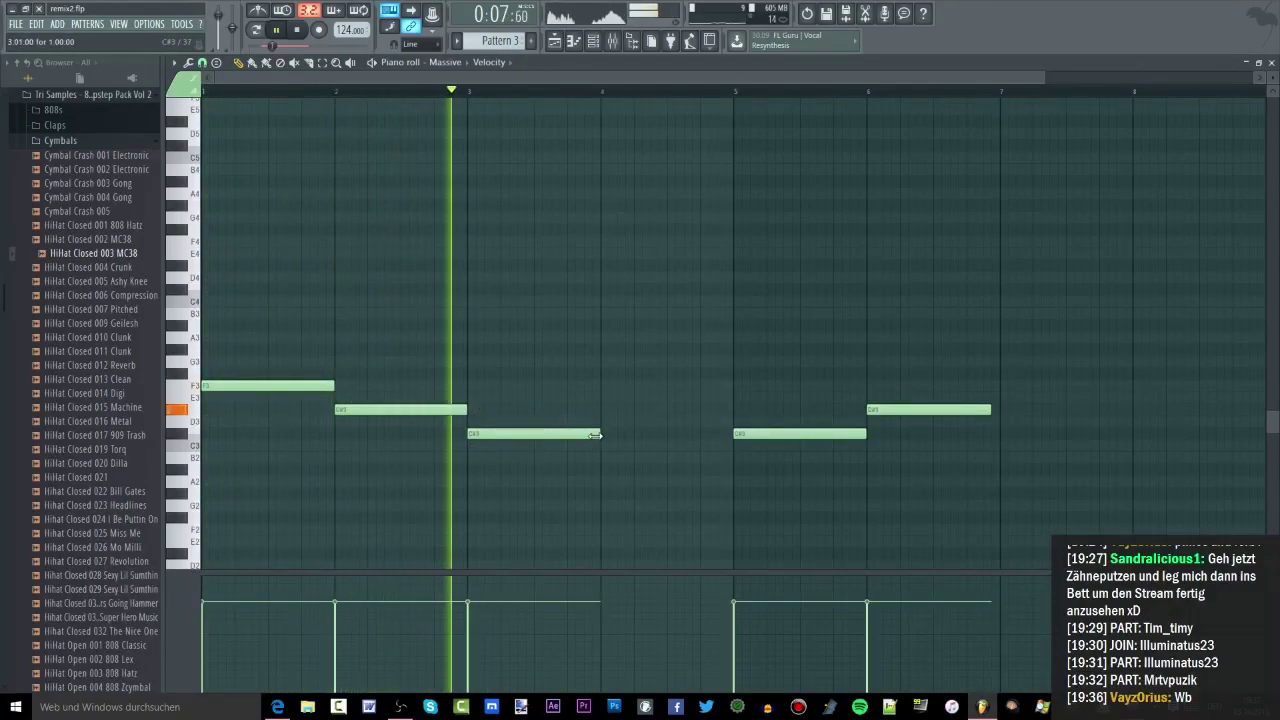
drag(595, 435, 667, 434)
click(671, 410)
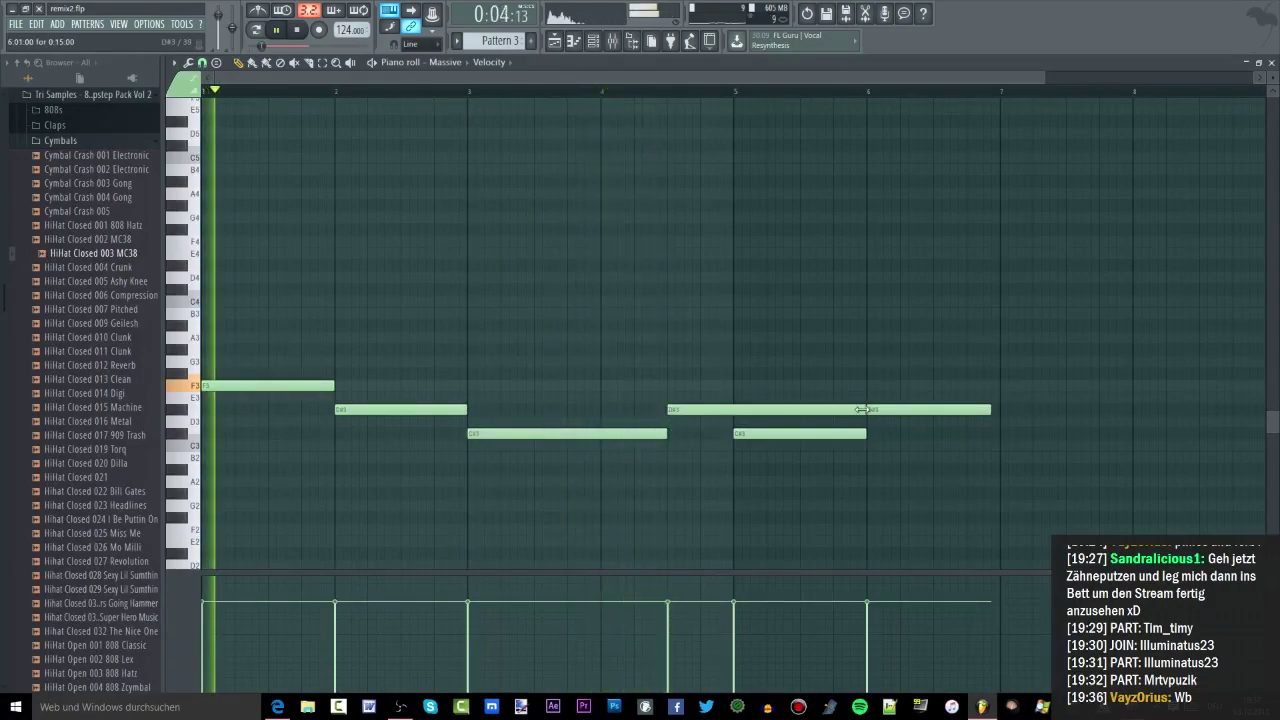
drag(862, 409, 729, 409)
Delete the leftover C#3 note at bar 5 and D#3 note at bar 6, and stop playback
right_click(782, 434)
right_click(912, 410)
key(space)
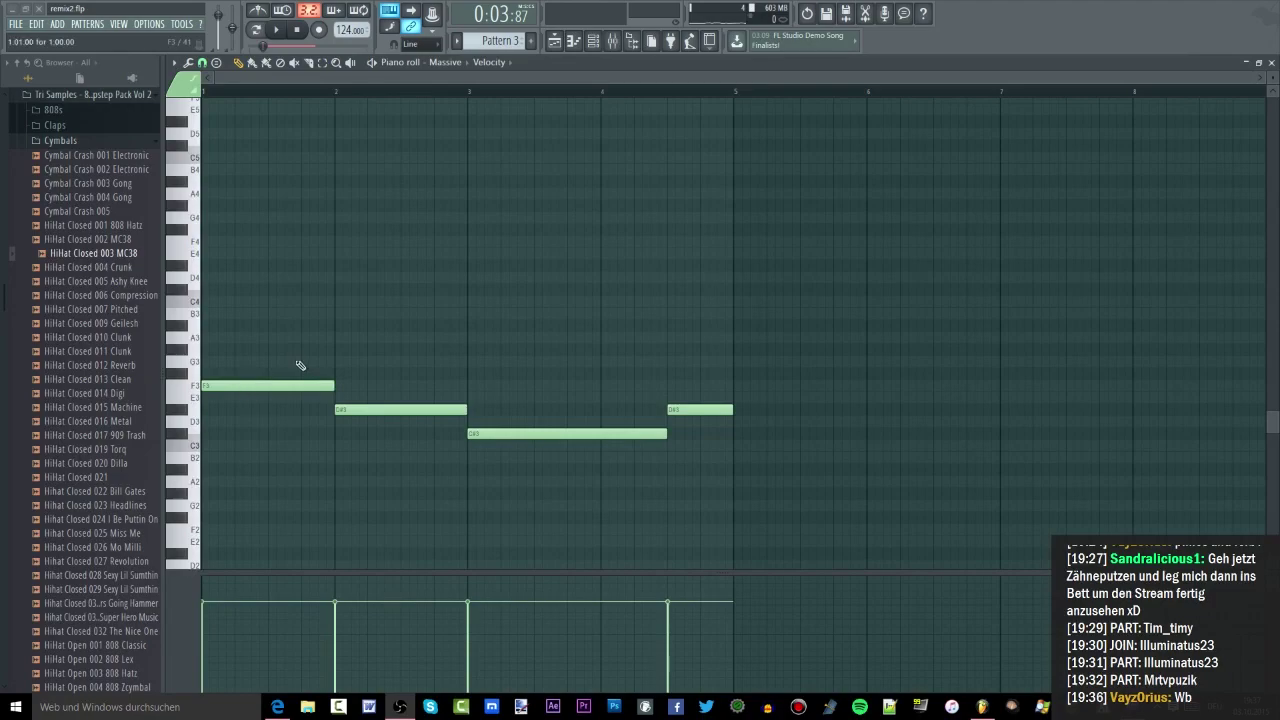
Place Pattern 3 on Track 4 at bar 7 and play the arrangement from bar 3 while checking the mixer levels
key(F5)
key(space)
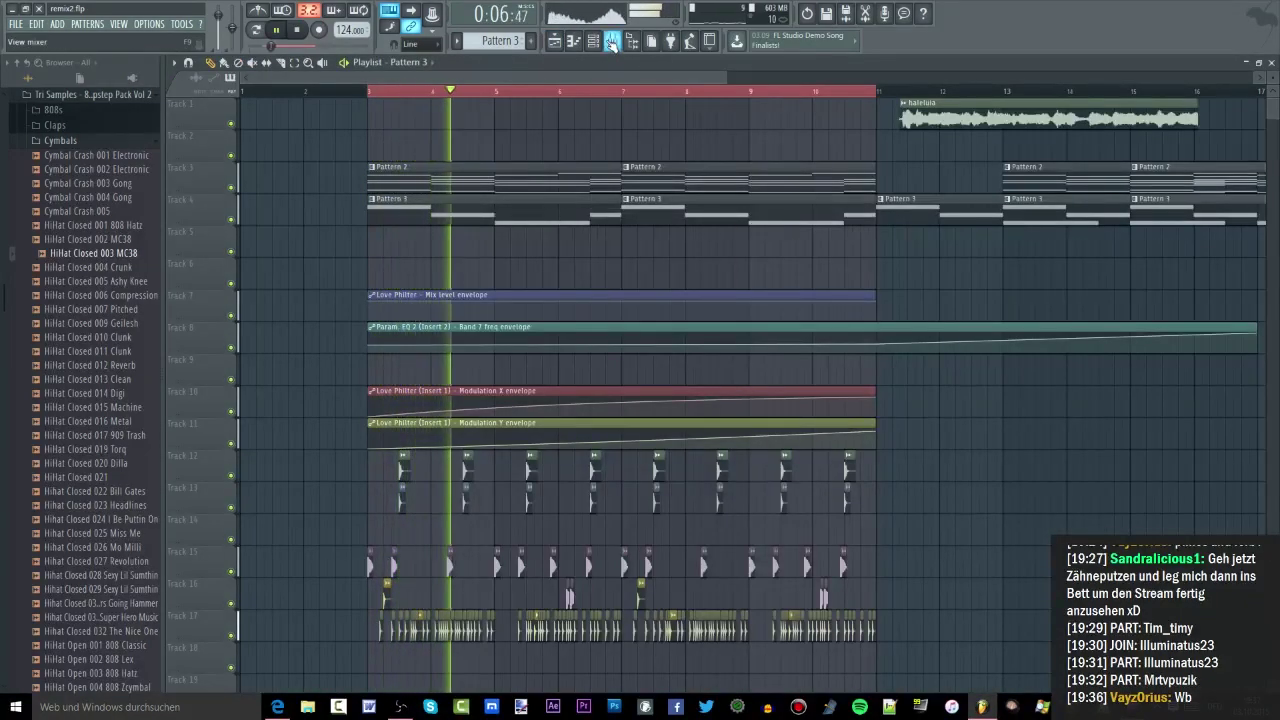
key(F9)
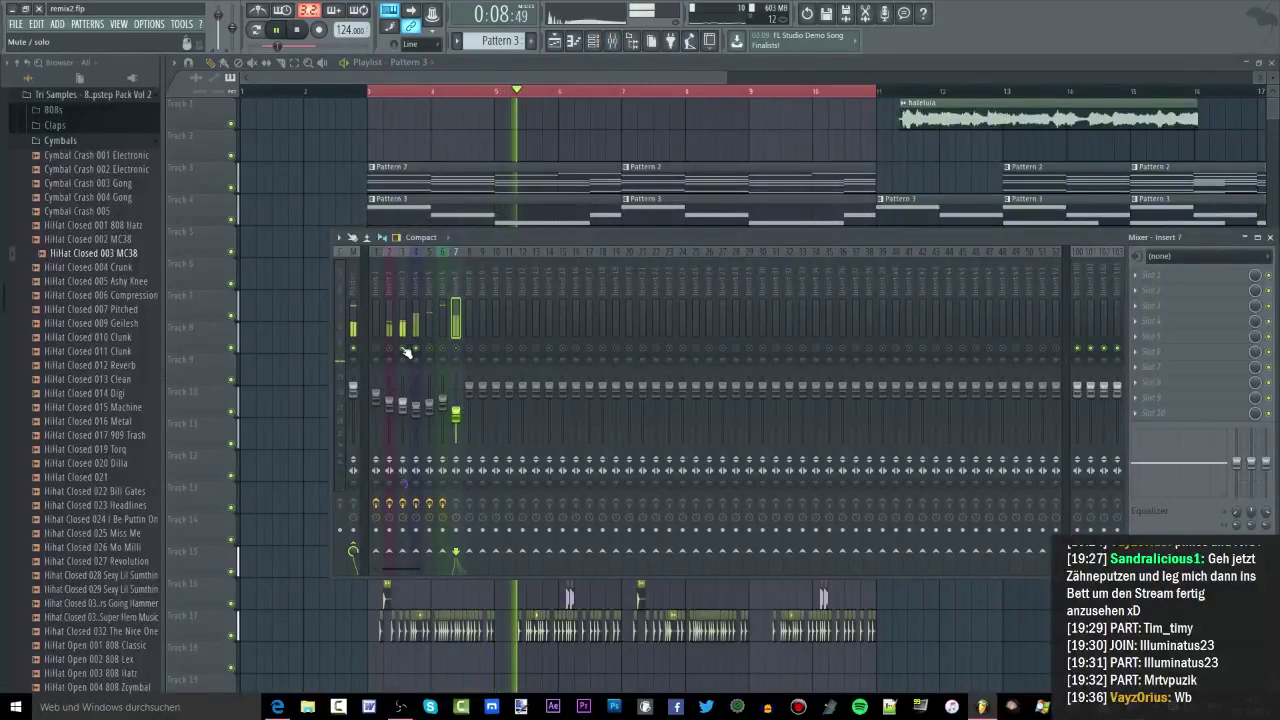
key(F9)
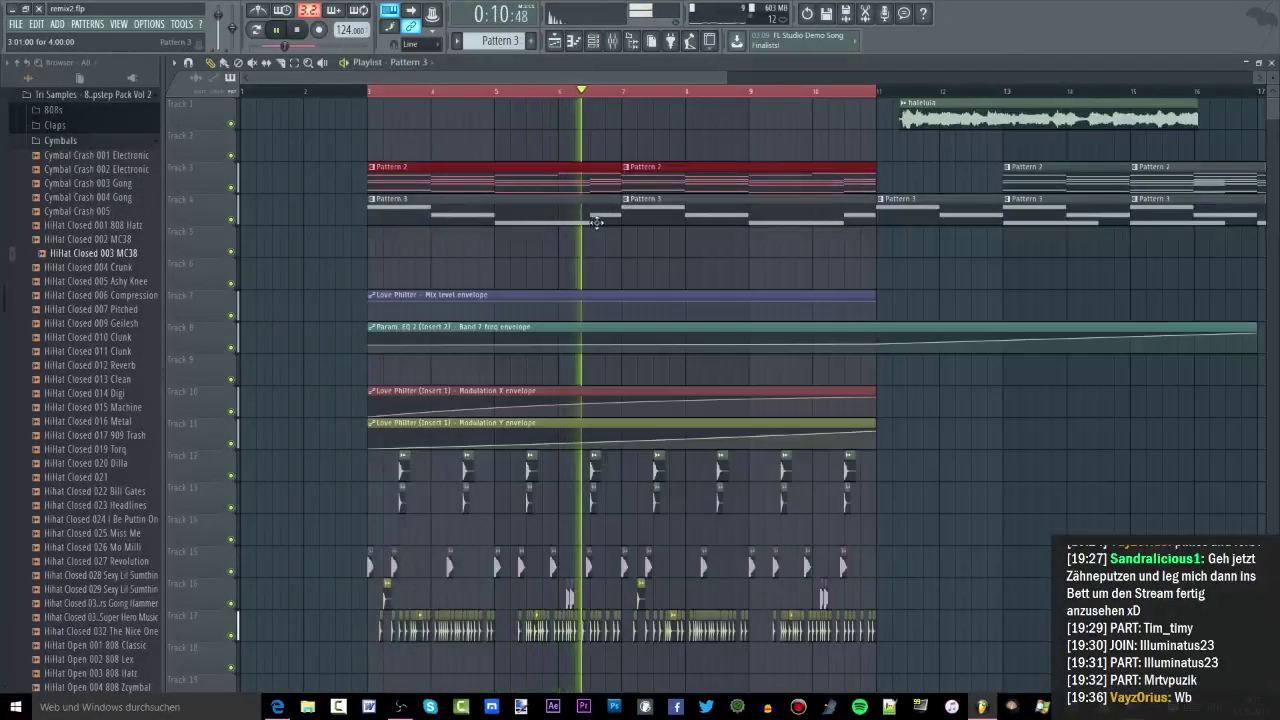
Set up Pattern 4 on Track 5 at bar 3 for a new Serum [64bit] channel, with a half-bar F3 note
key(F7)
click(596, 41)
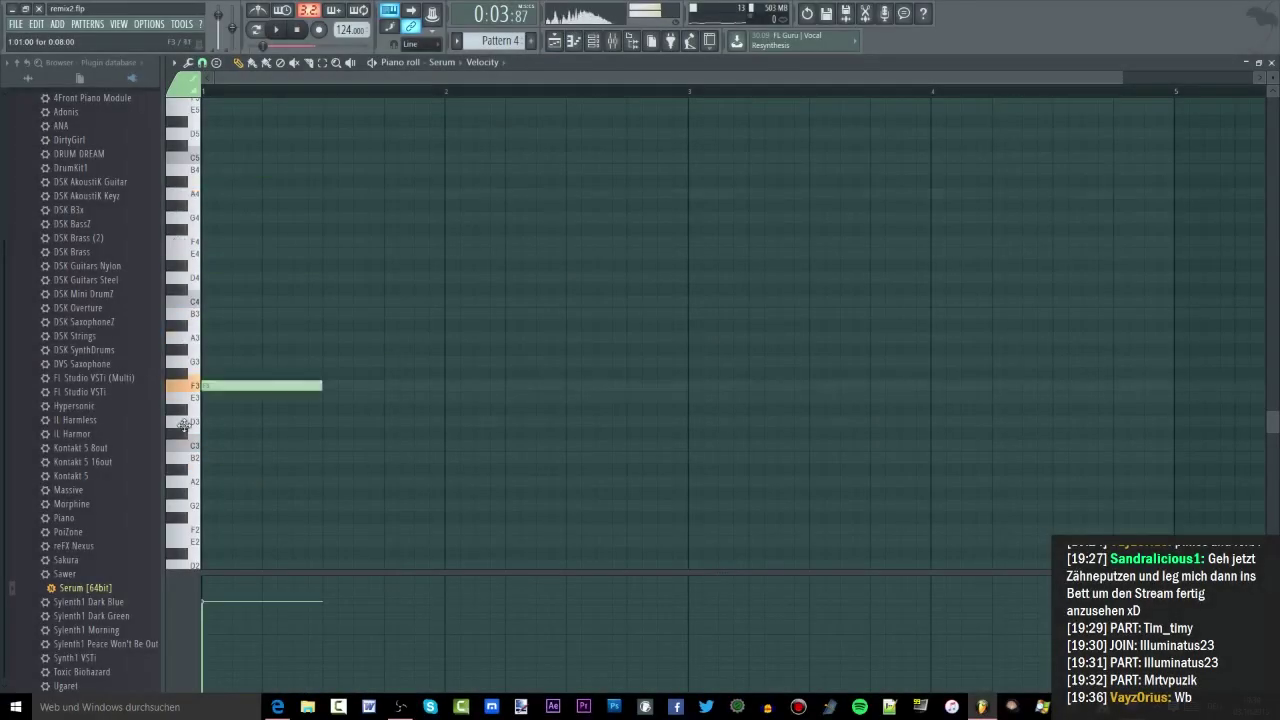
Audition the Serum note at F#3, C#4 and E4, settle it on F4 and lengthen it to one bar
drag(184, 426, 181, 377)
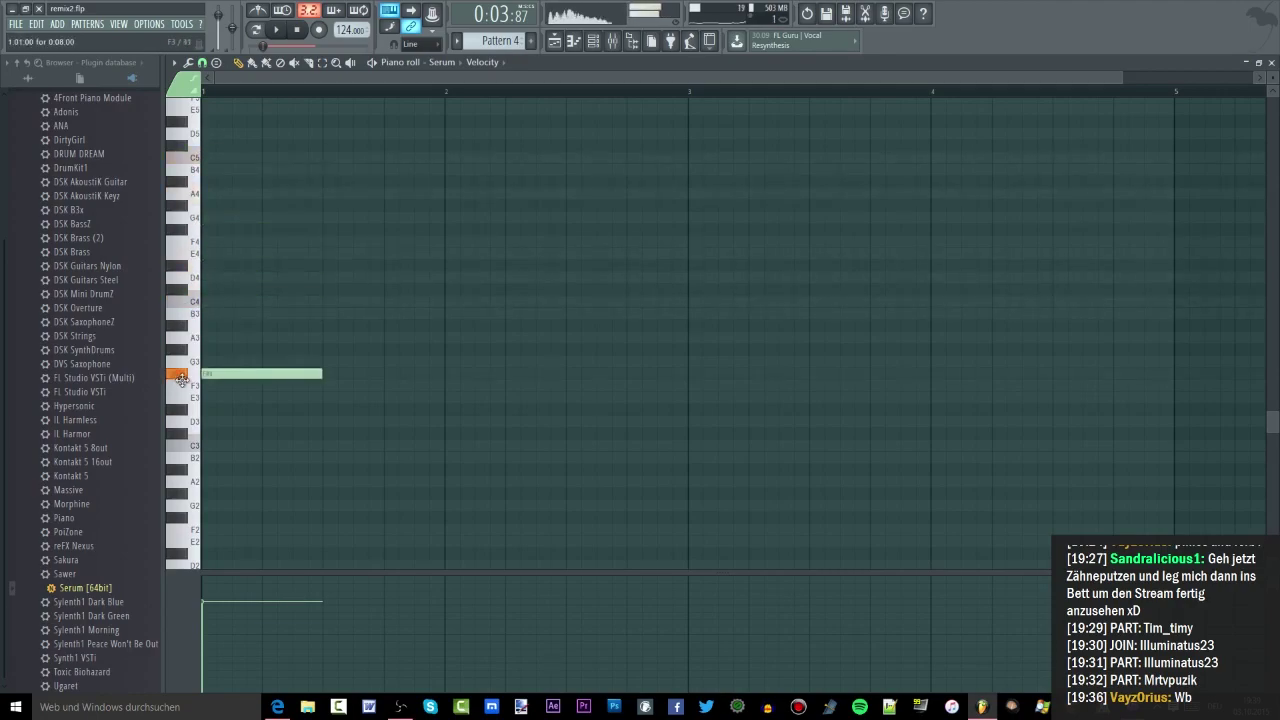
drag(174, 330, 175, 290)
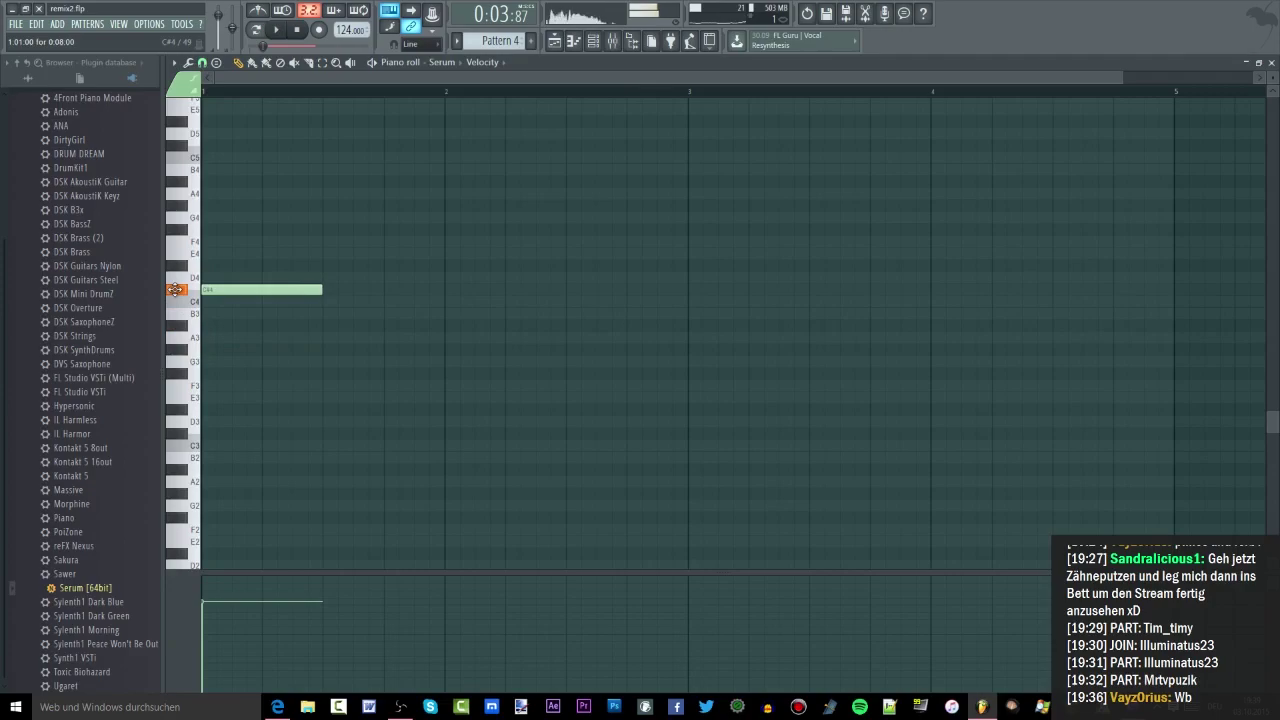
key(Down)
key(Down)
drag(190, 418, 215, 254)
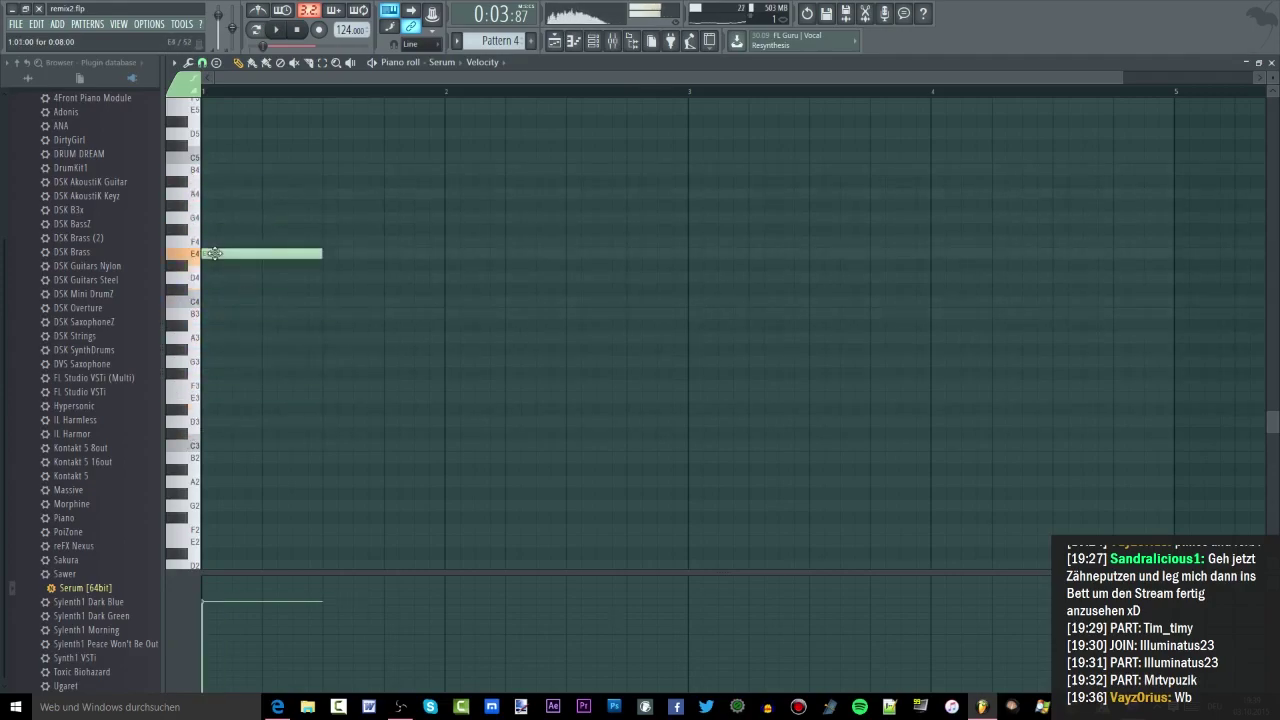
drag(190, 302, 214, 243)
drag(322, 243, 448, 243)
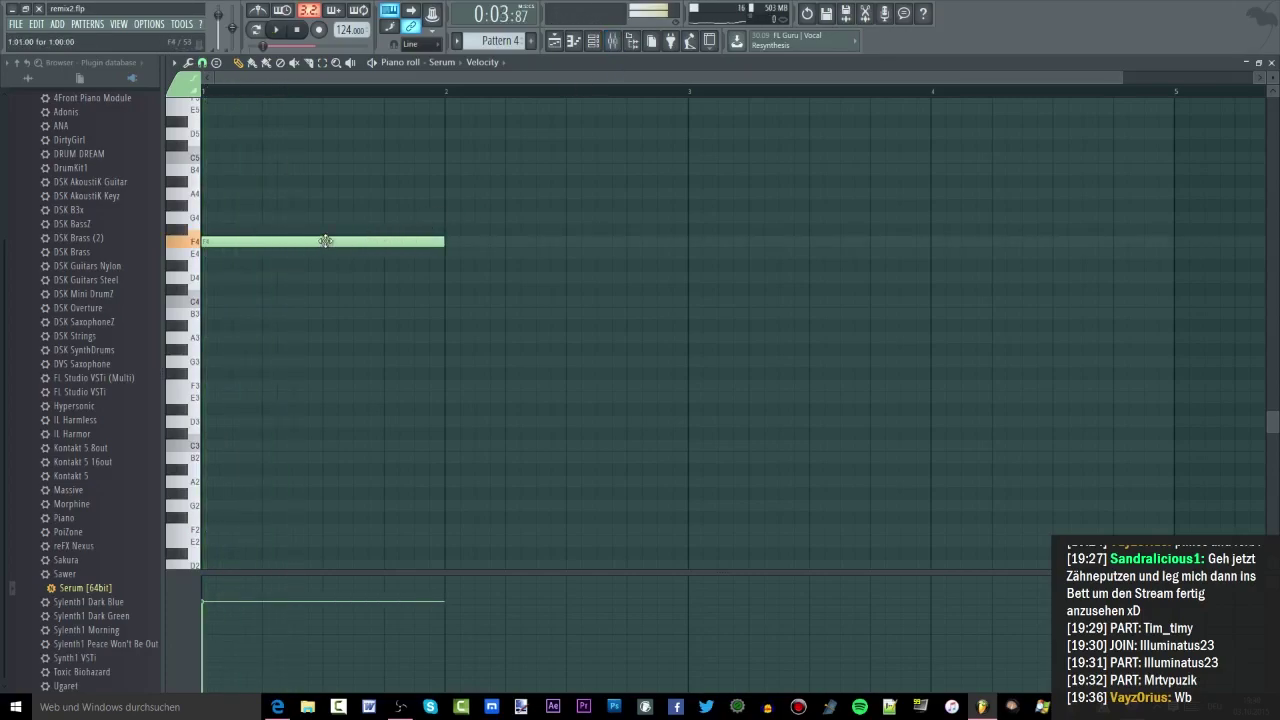
Play the one-bar F4 note of Pattern 4 several times to judge the Serum sound
drag(325, 241, 269, 284)
key(space)
key(space)
key(space)
key(space)
key(space)
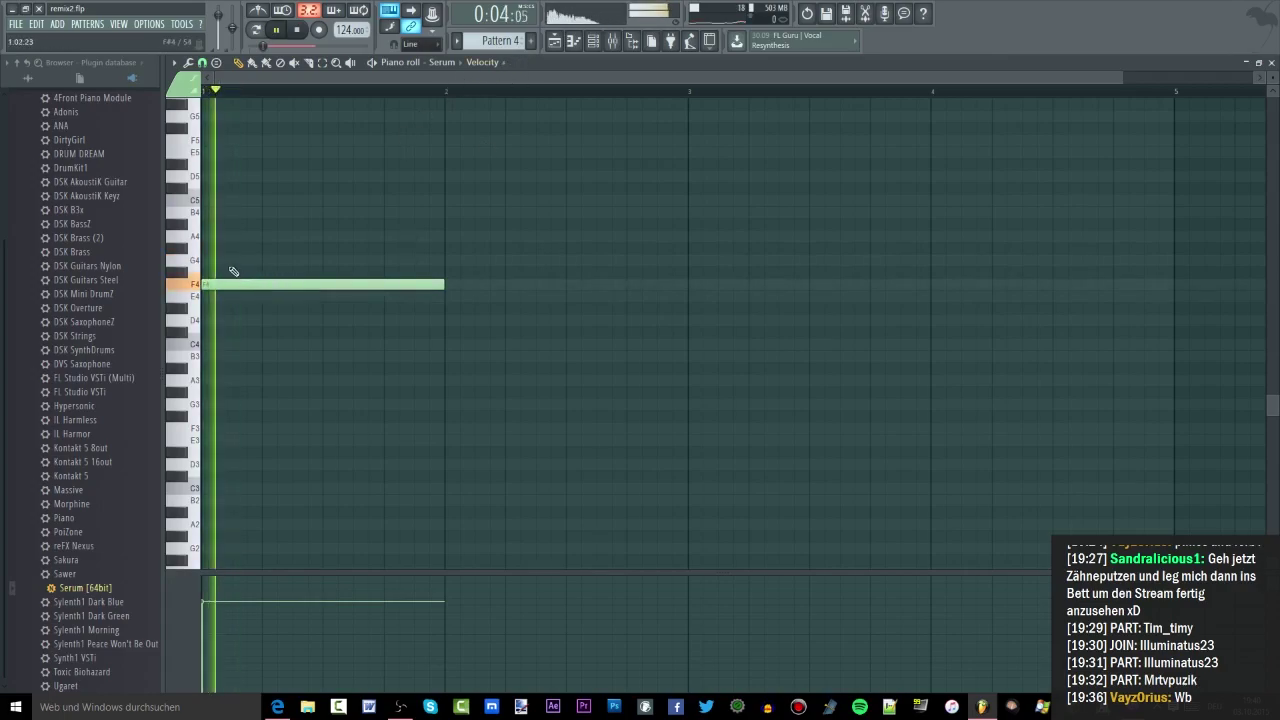
key(space)
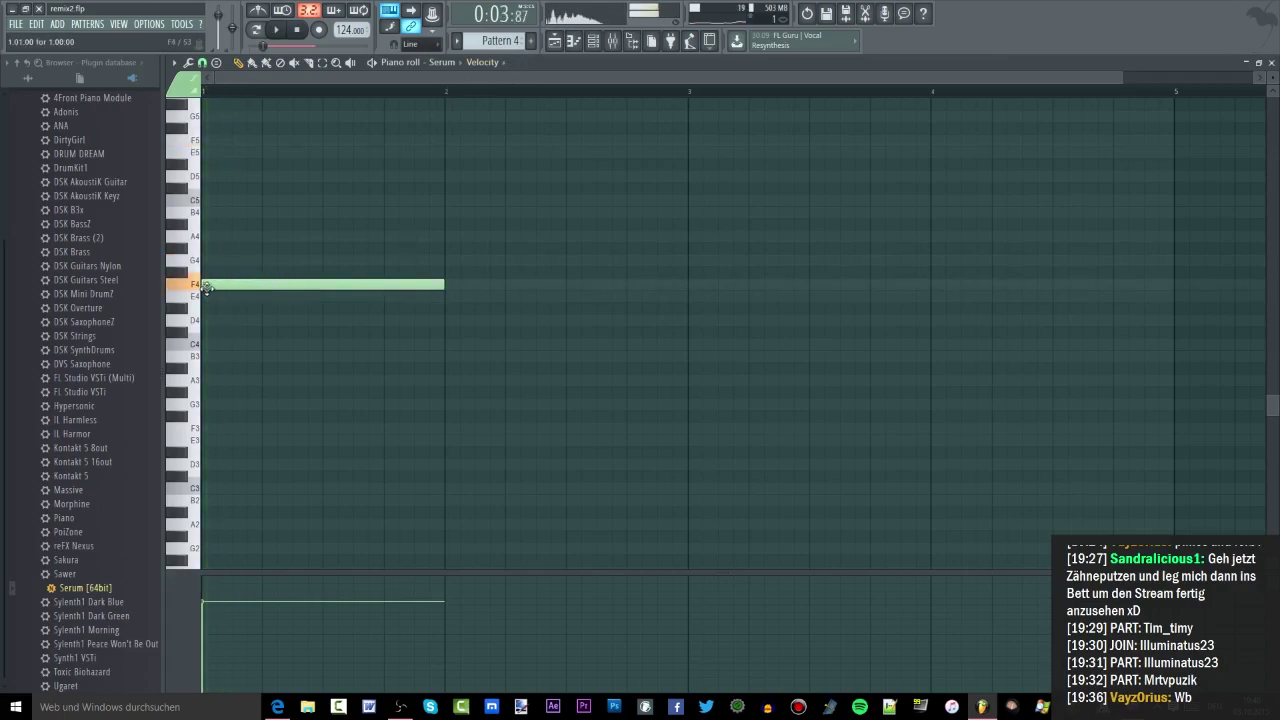
Raise the Serum note to F5 and add one-bar notes D#5 at bar 2 and C#5 at bar 3 during playback
drag(206, 287, 204, 141)
key(space)
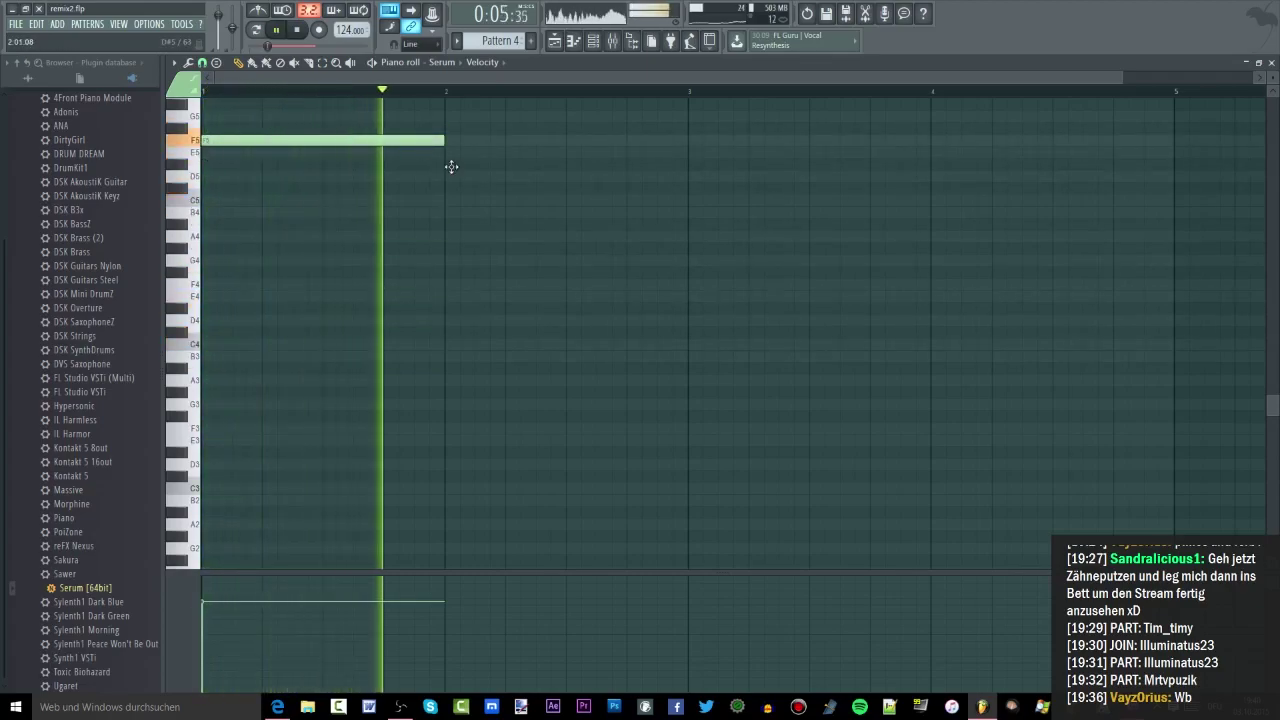
click(451, 165)
click(692, 189)
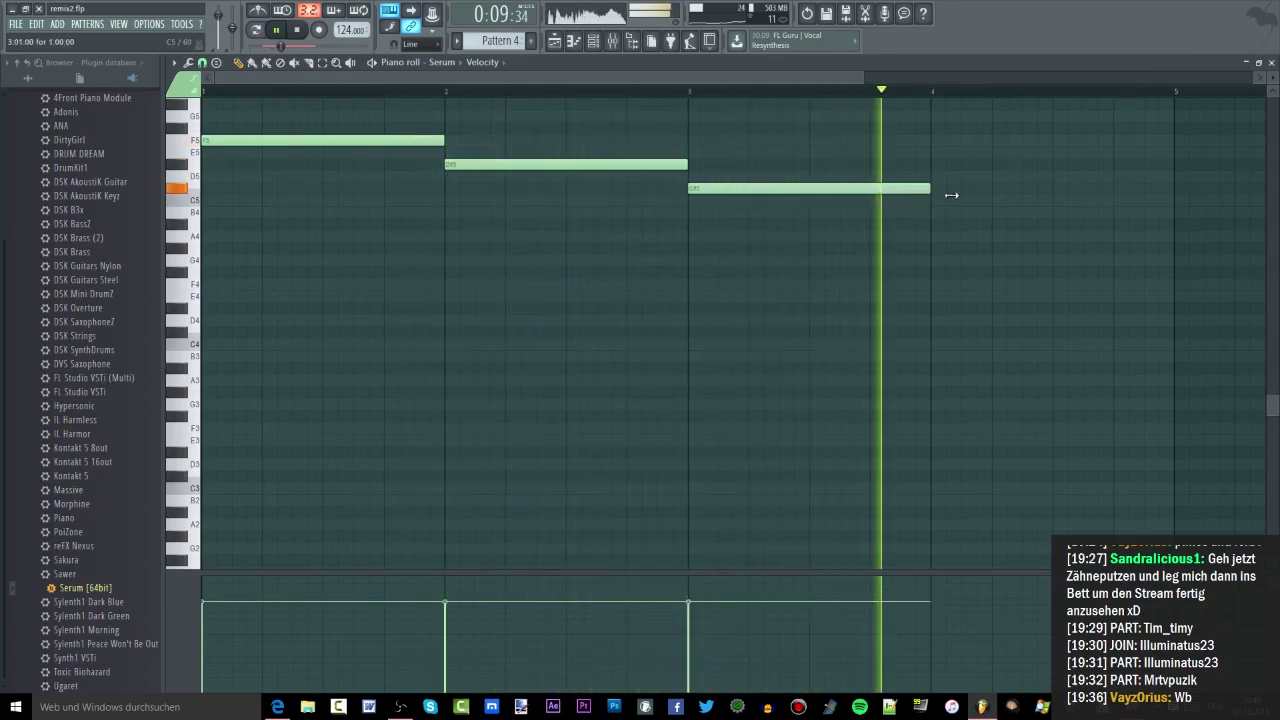
Extend the C#5 note to one and a half bars, add a half-bar D#5 note at 4:09, and return to the playlist
drag(951, 195, 1047, 194)
click(1056, 164)
key(space)
key(space)
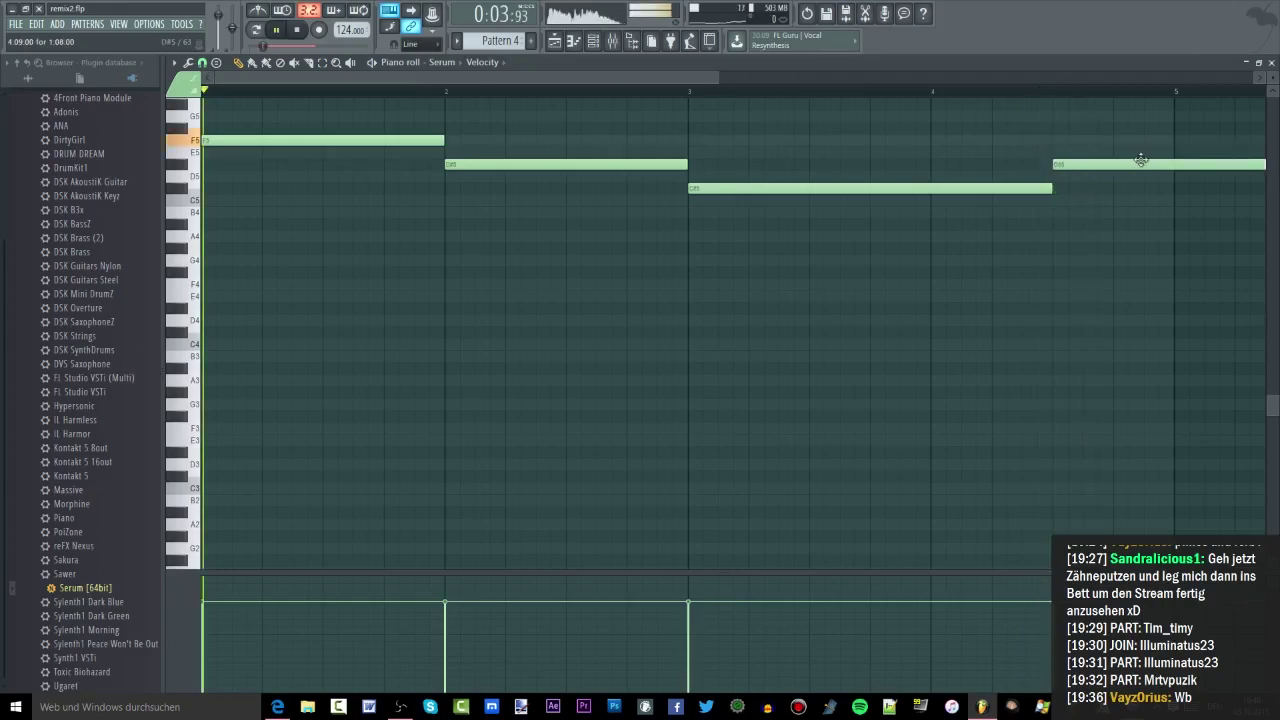
scroll(1145, 163, down, 2)
key(space)
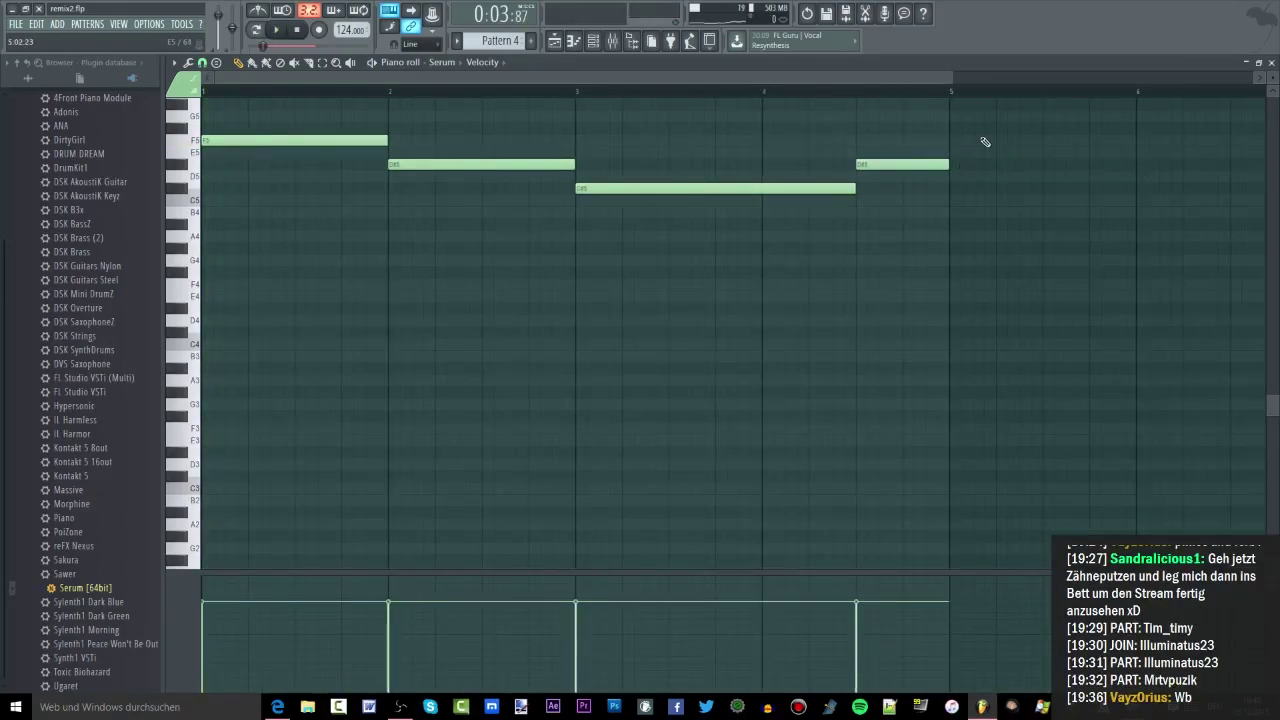
key(ctrl+a)
click(554, 40)
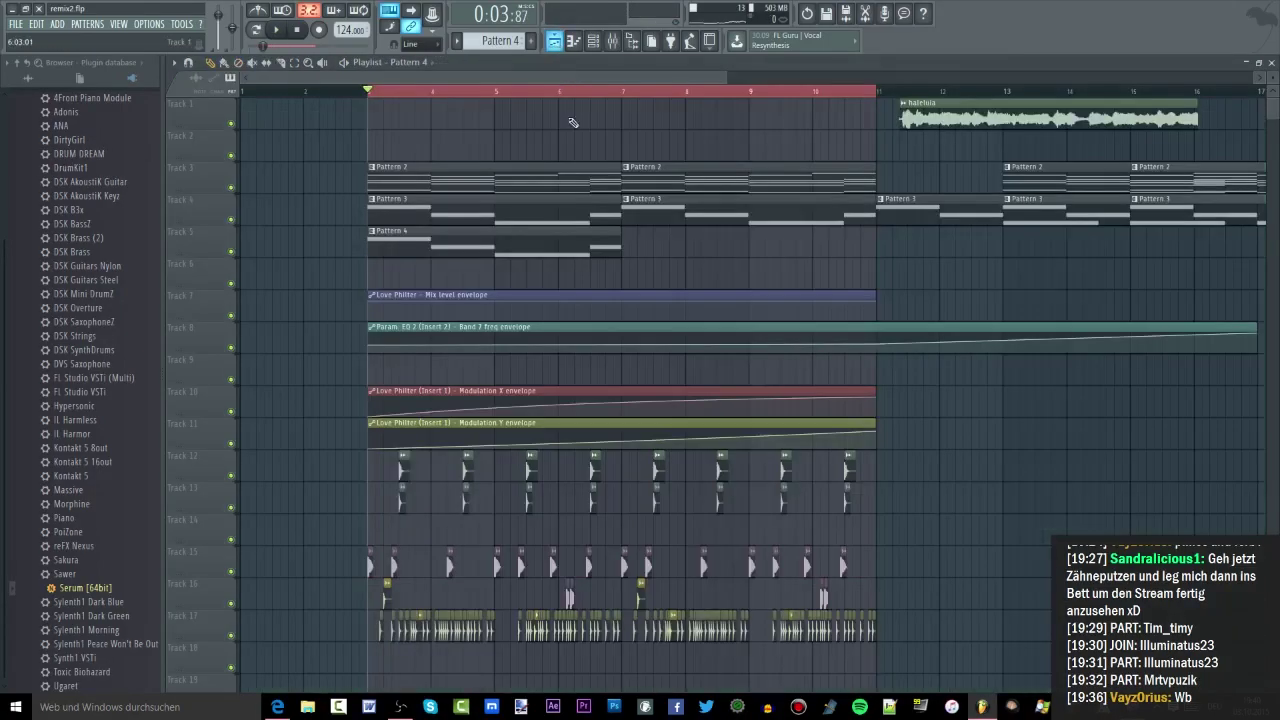
Isolate Insert 4 in the mixer during playback and raise its volume slightly
double_click(522, 219)
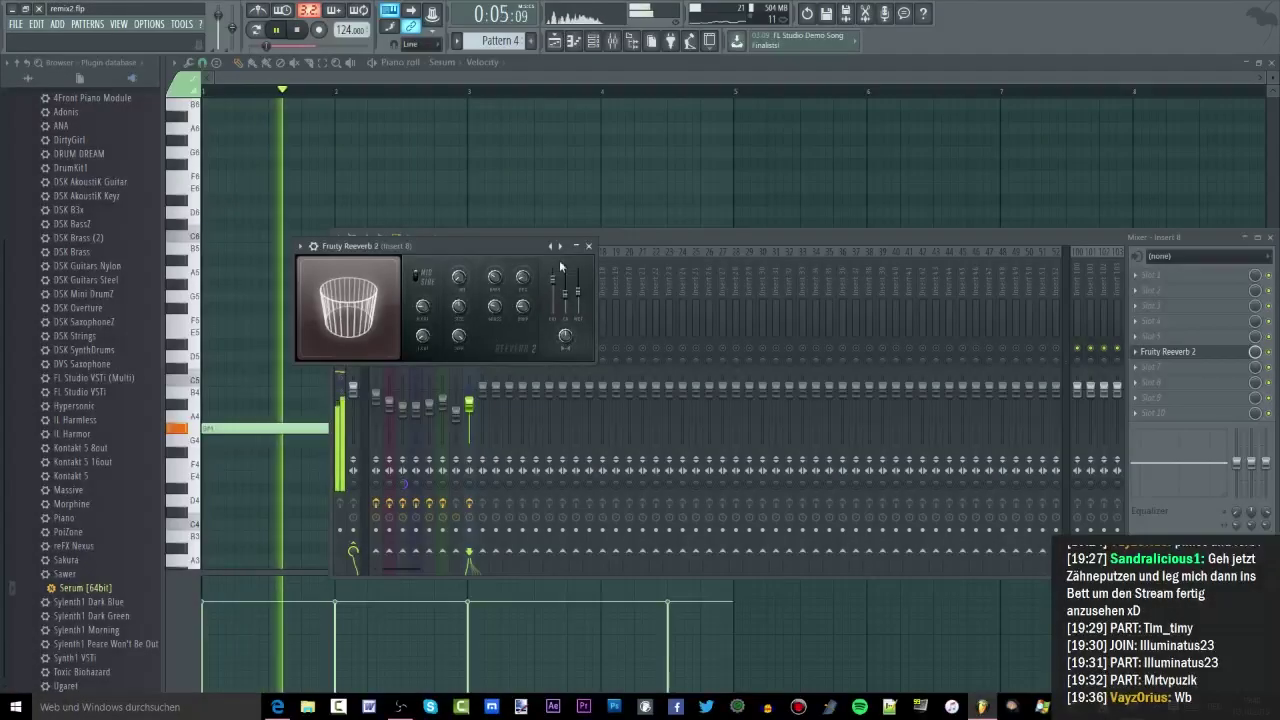
click(560, 236)
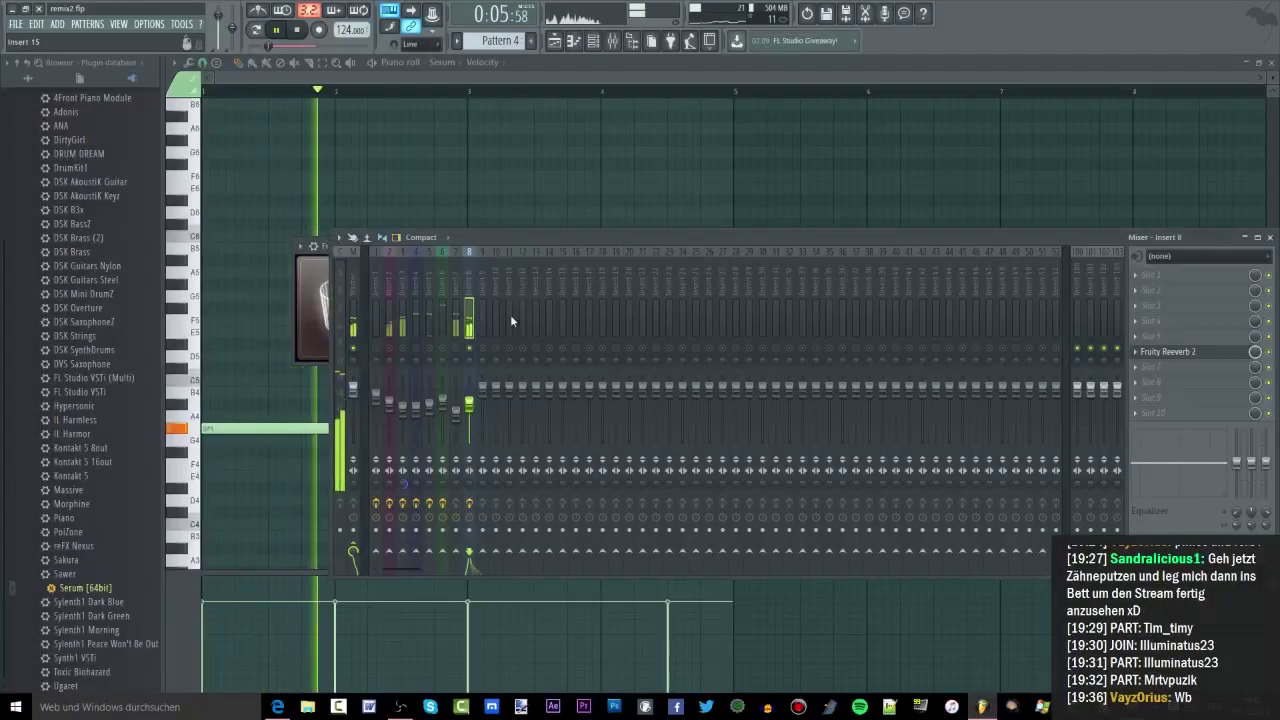
right_click(416, 349)
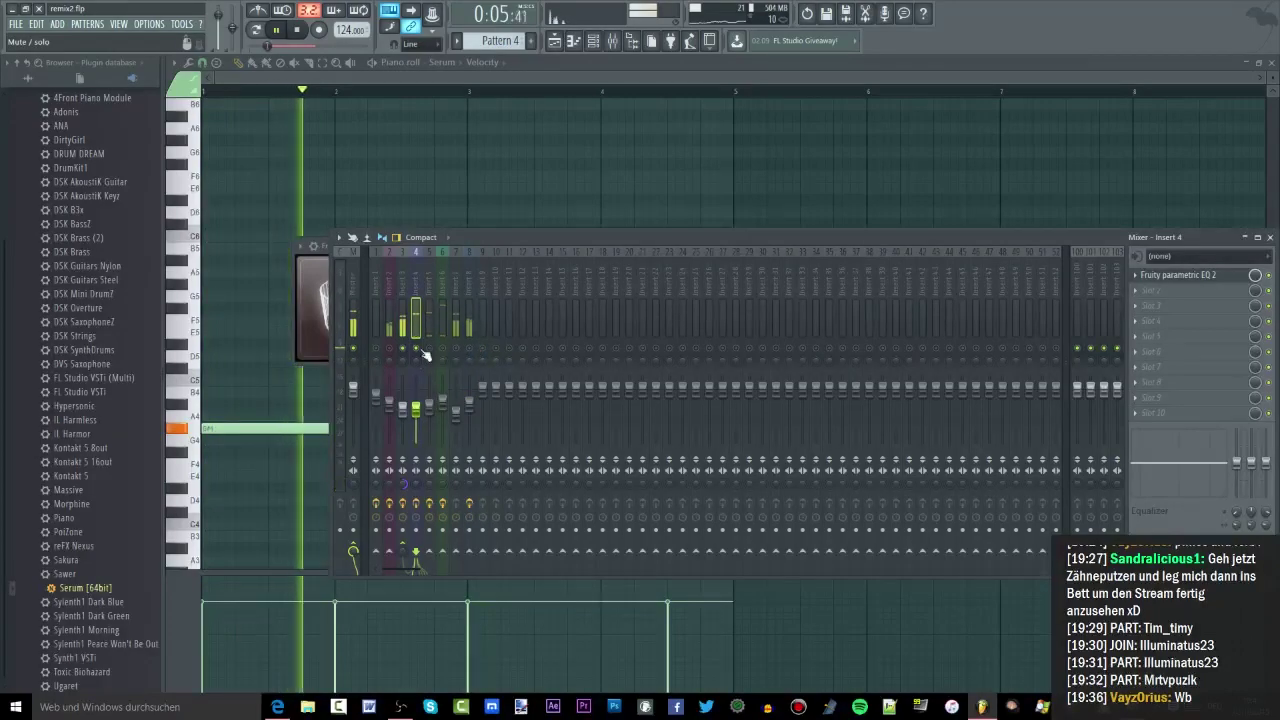
drag(403, 410, 416, 404)
click(418, 345)
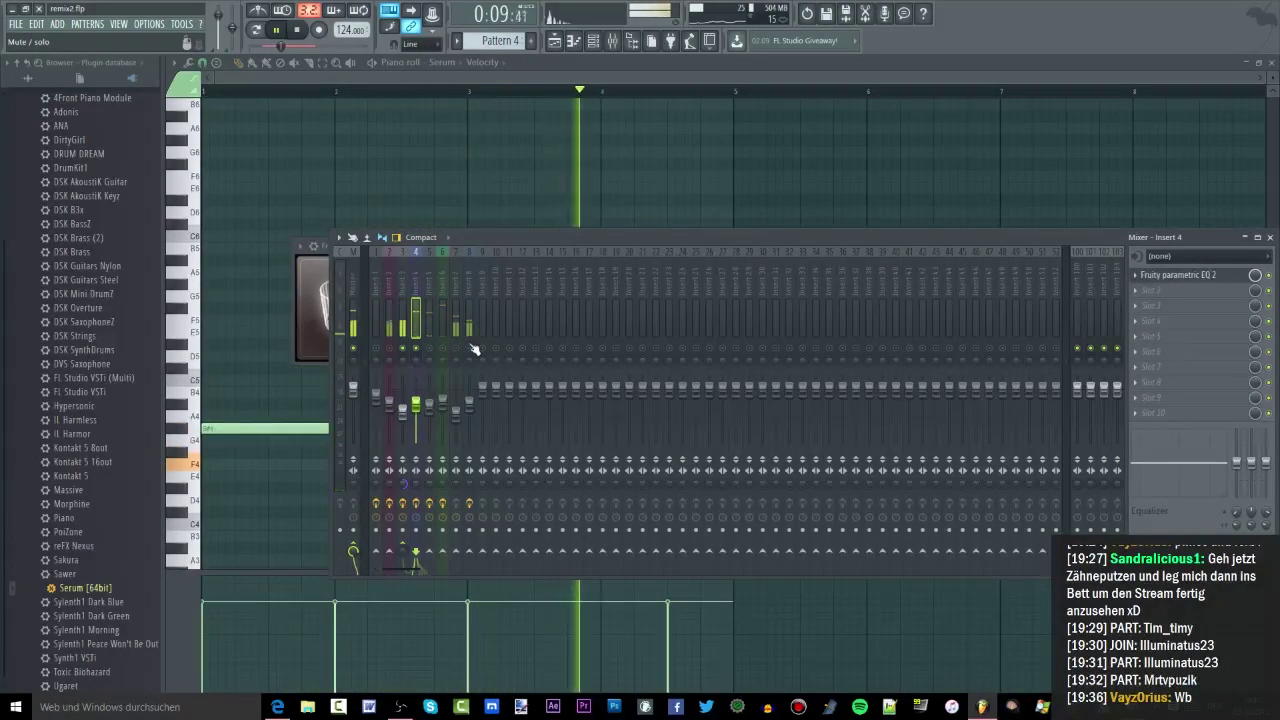
Sidechain Insert 4 to Insert 8 and load Fruity Limiter in Insert 8's slot 10, with its threshold at about -24.9 dB
right_click(474, 550)
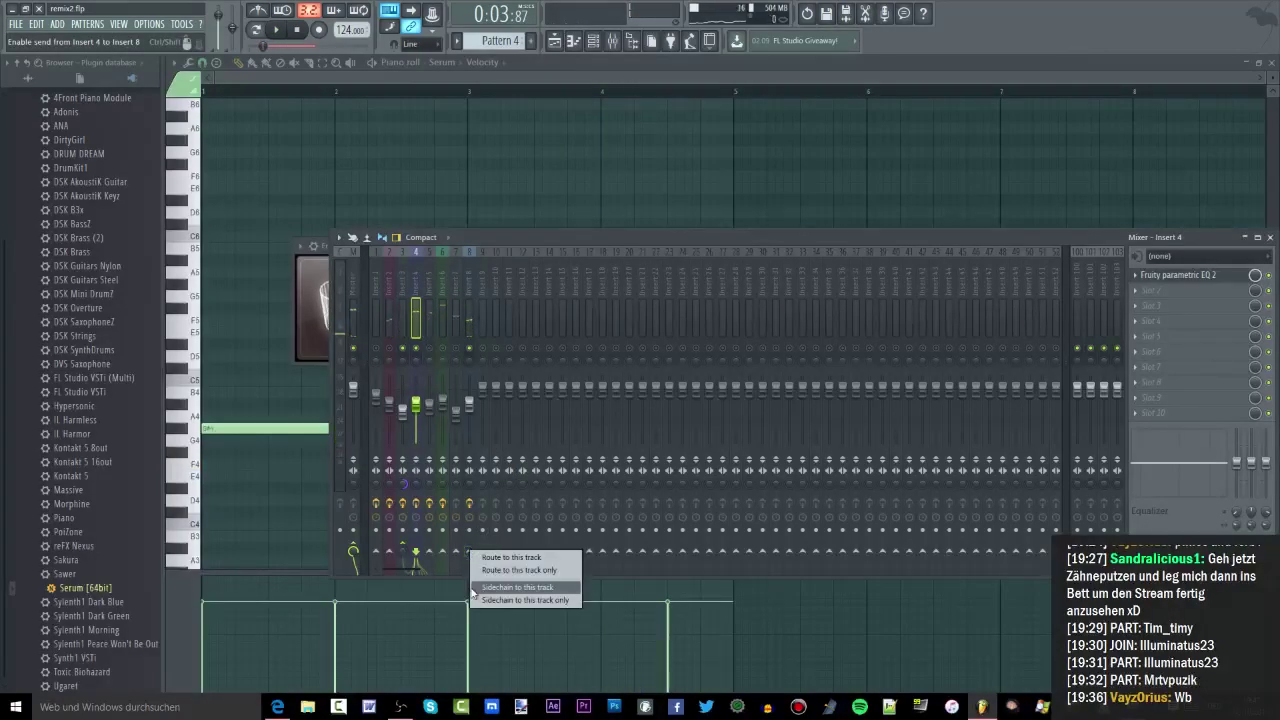
click(476, 587)
click(470, 330)
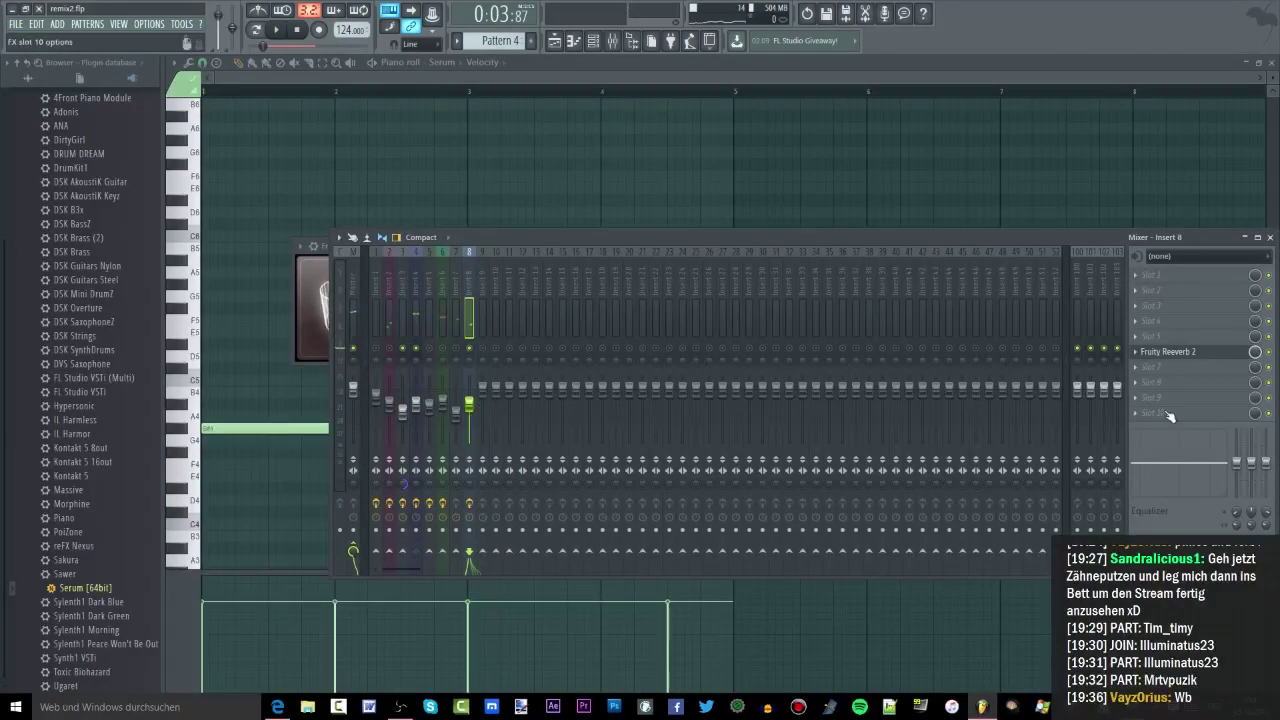
key(F8)
drag(178, 293, 1172, 418)
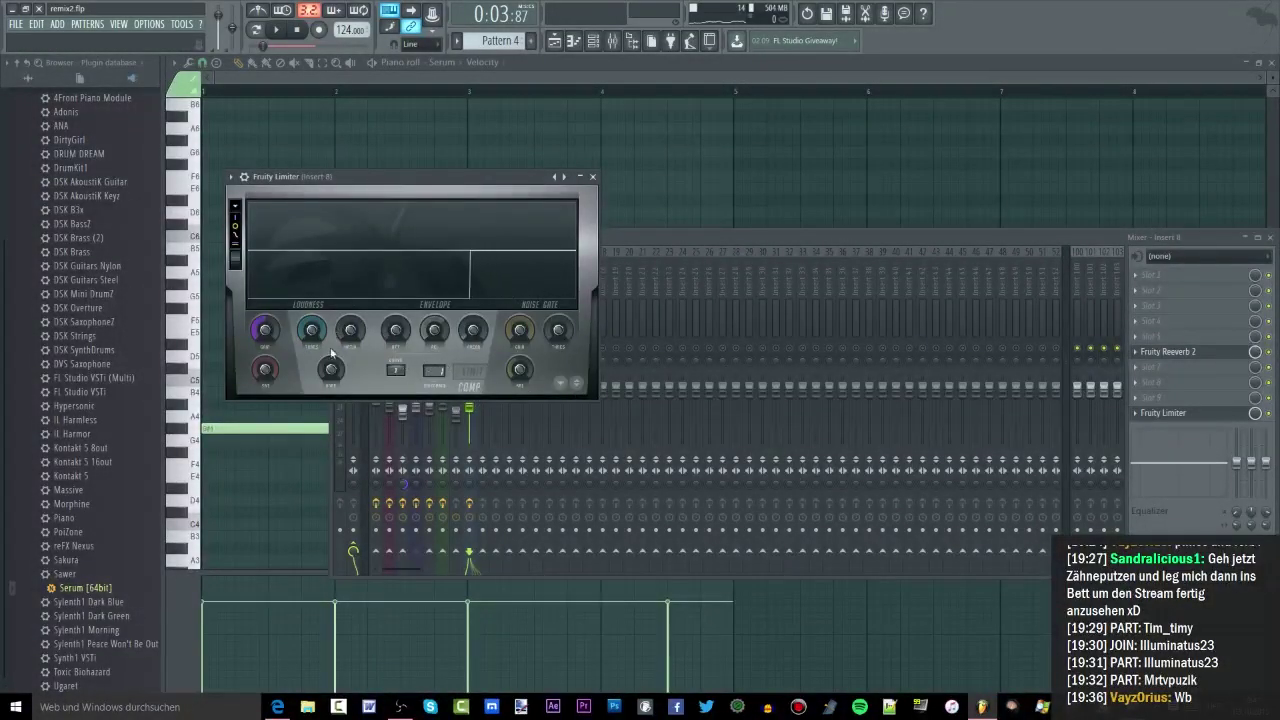
key(space)
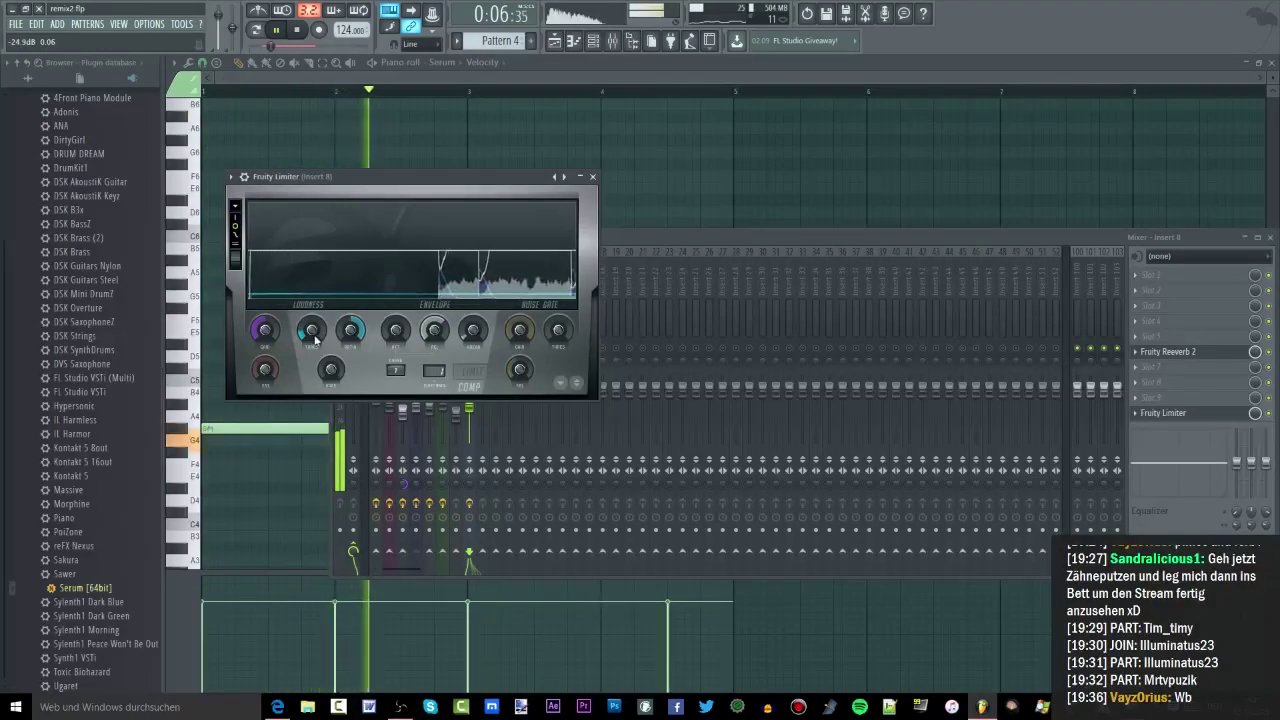
Lower the Serum note in bar 2 of Pattern 4 to D#4 and play the changed line
click(663, 142)
drag(440, 446, 365, 462)
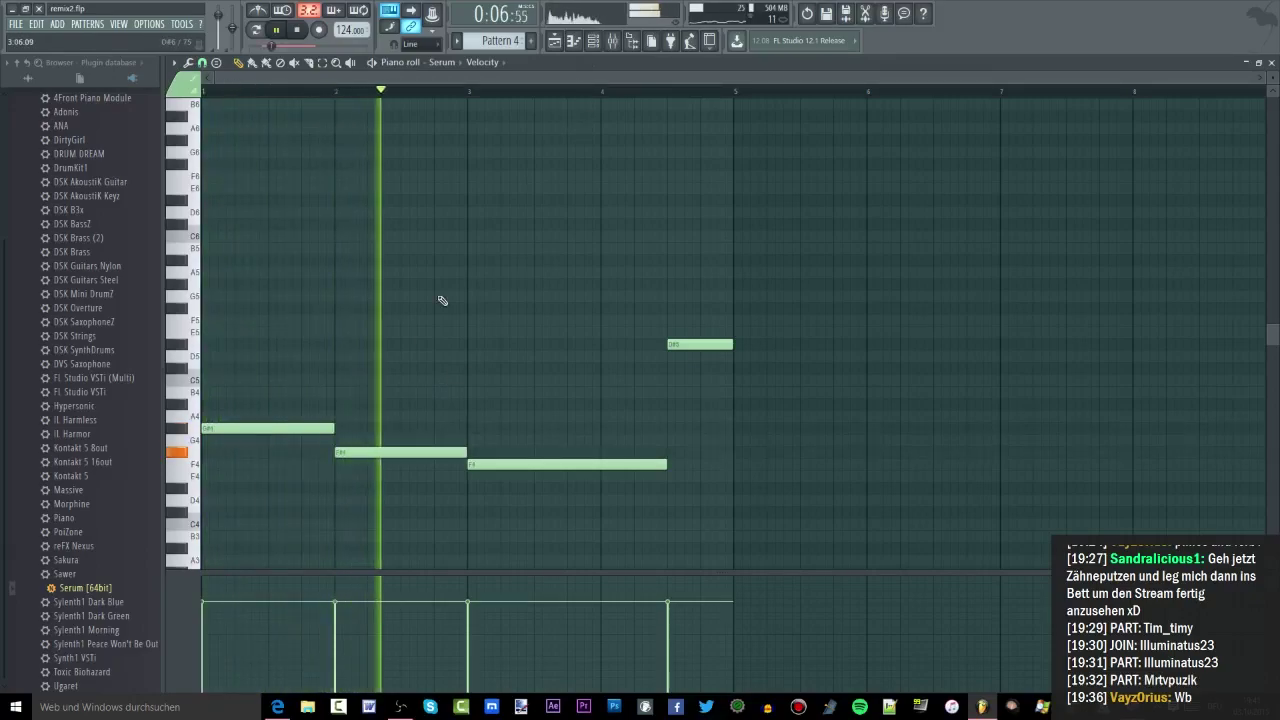
key(space)
drag(347, 452, 374, 491)
key(space)
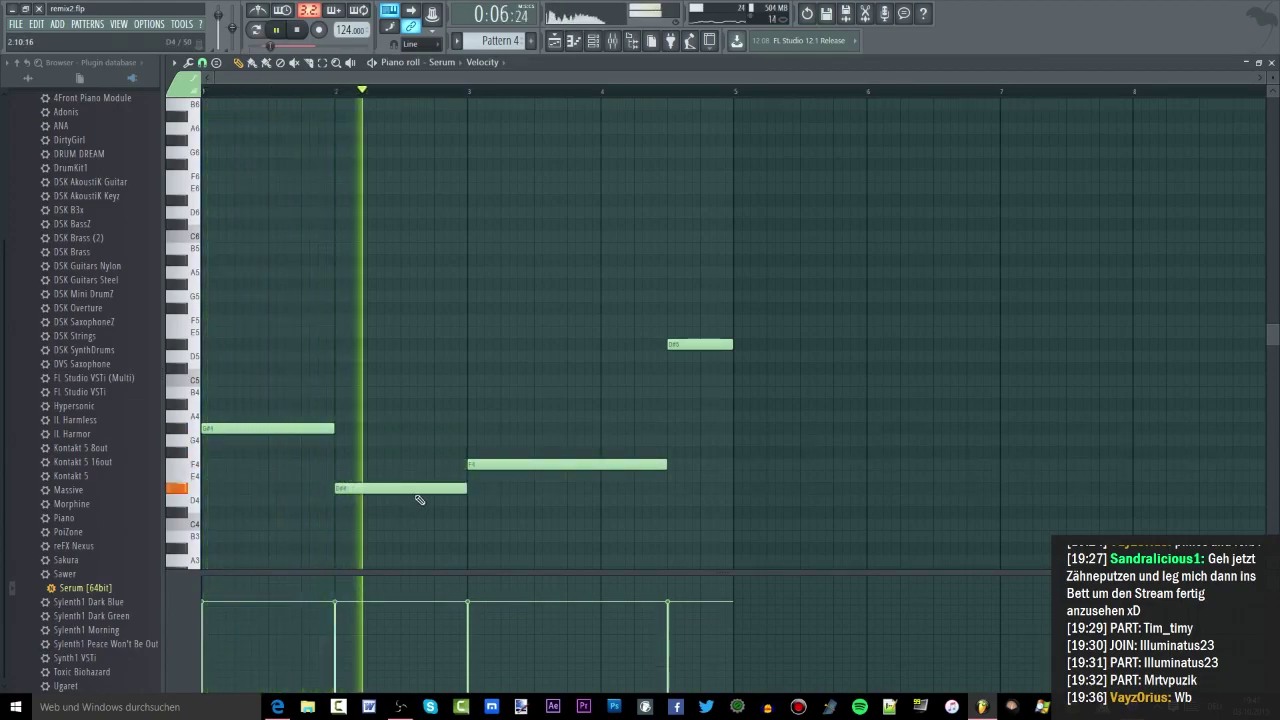
Set Insert 7's volume to -12.0 dB and raise Insert 2 slightly while playing the mix
click(613, 42)
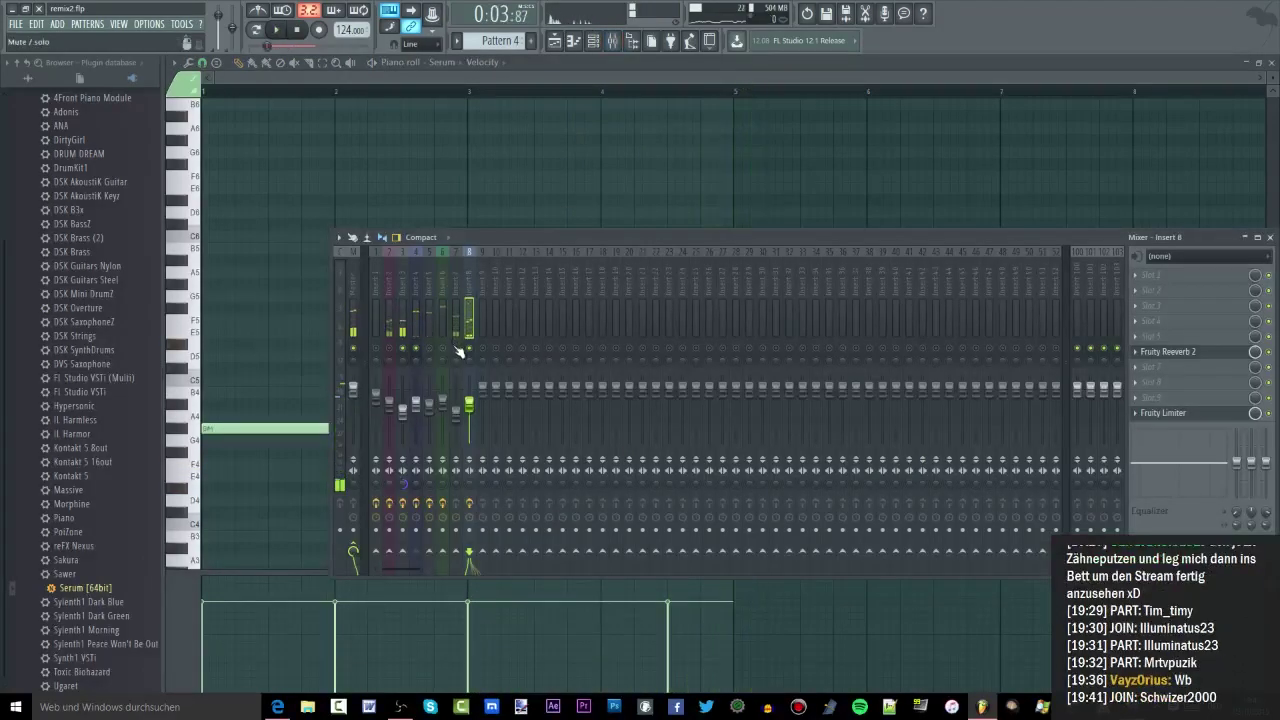
key(space)
key(space)
click(457, 414)
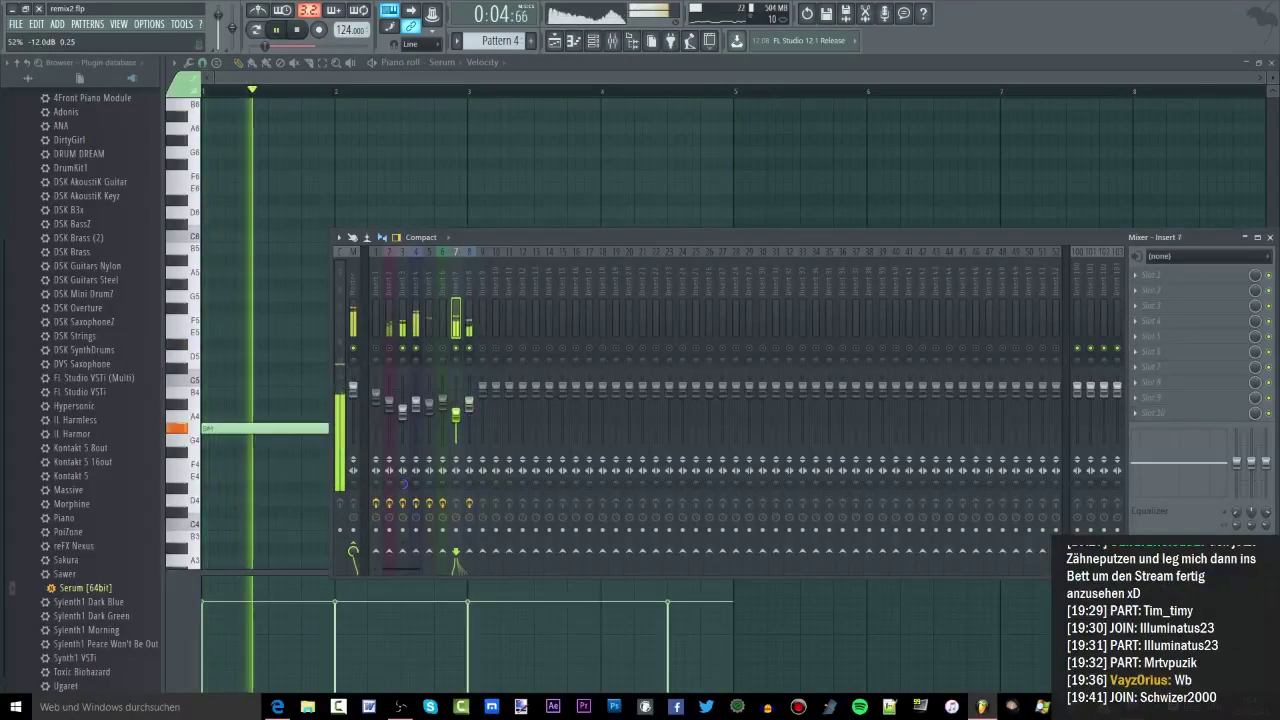
key(space)
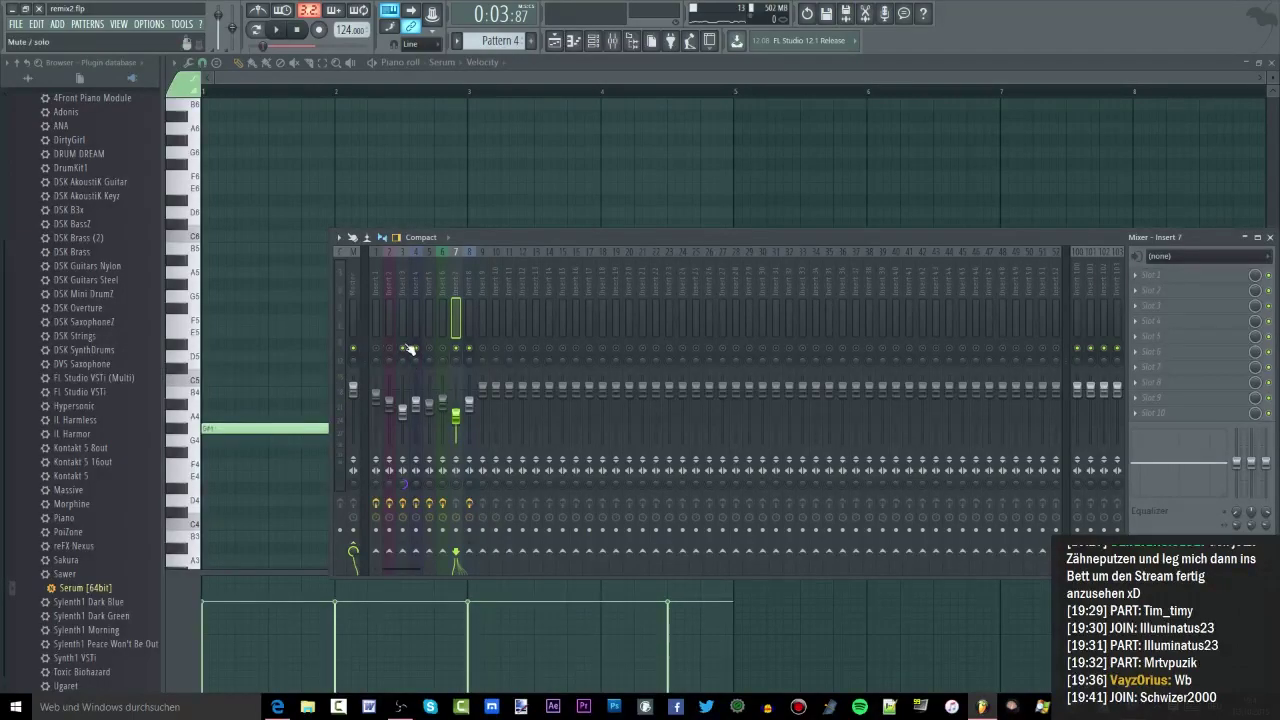
key(space)
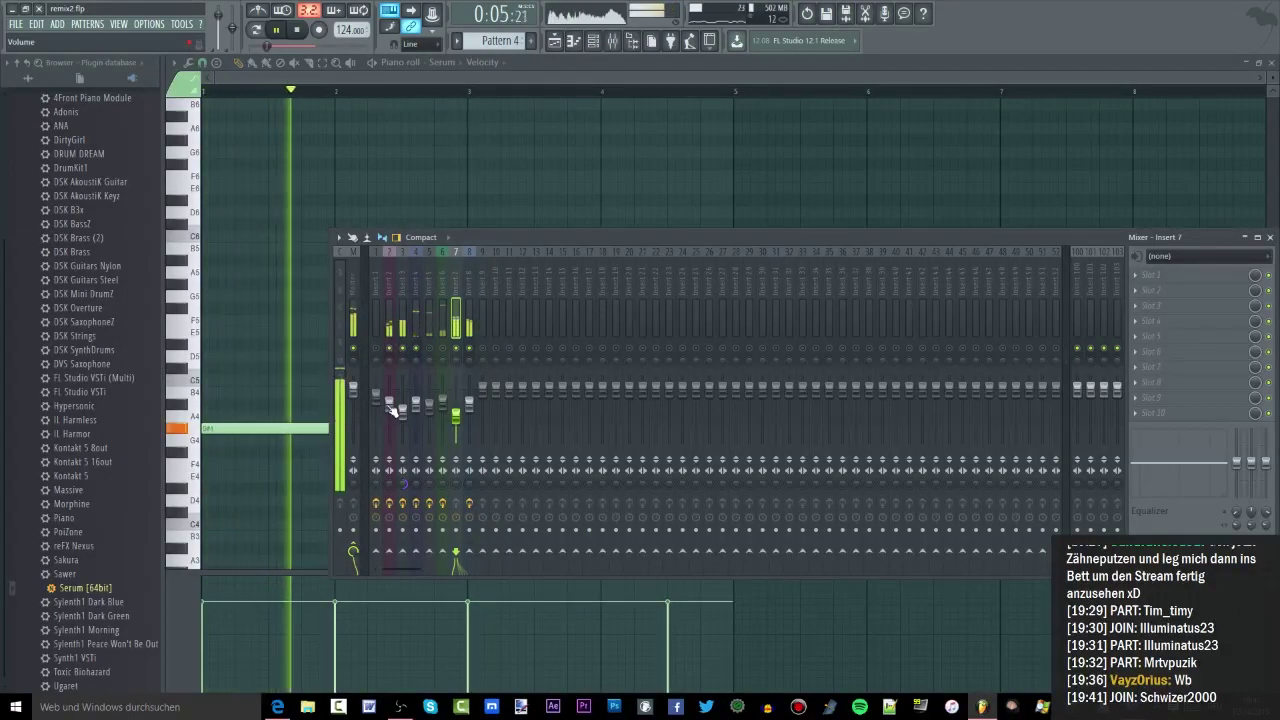
click(390, 400)
Listen to Insert 8 in the mix and open the replacement choices for its Fruity Reeverb 2
click(470, 357)
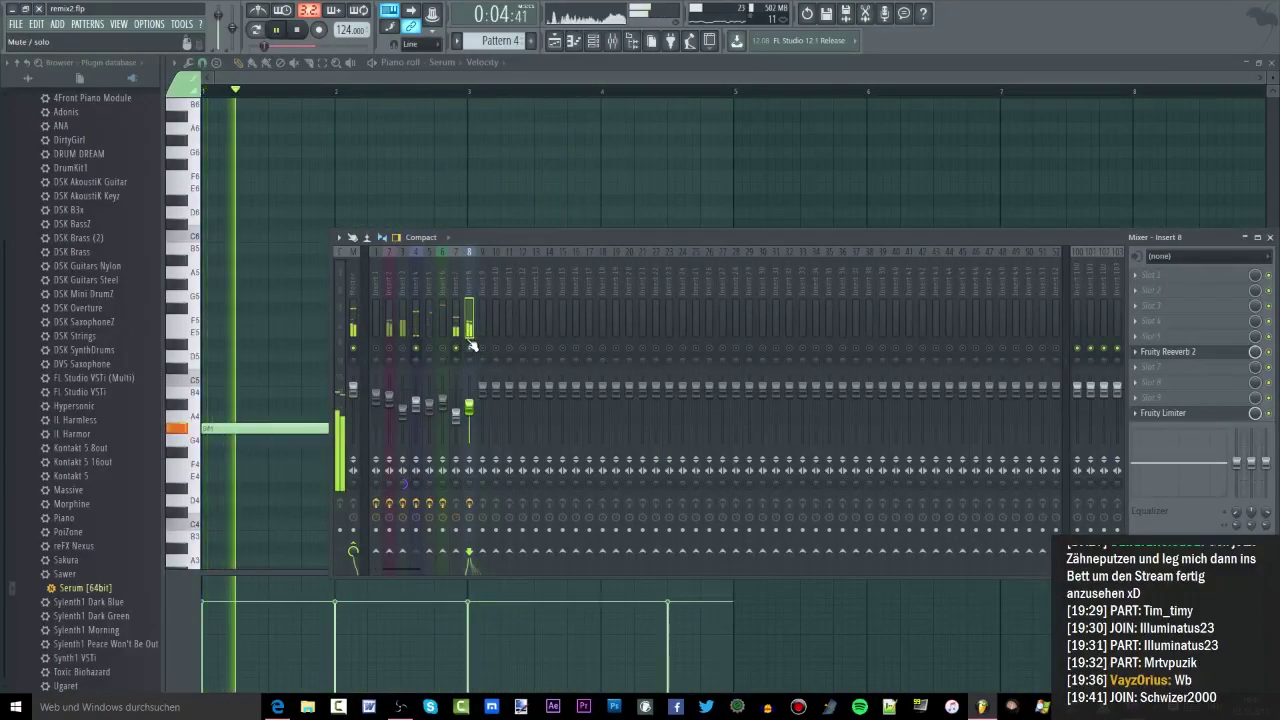
key(space)
click(1138, 355)
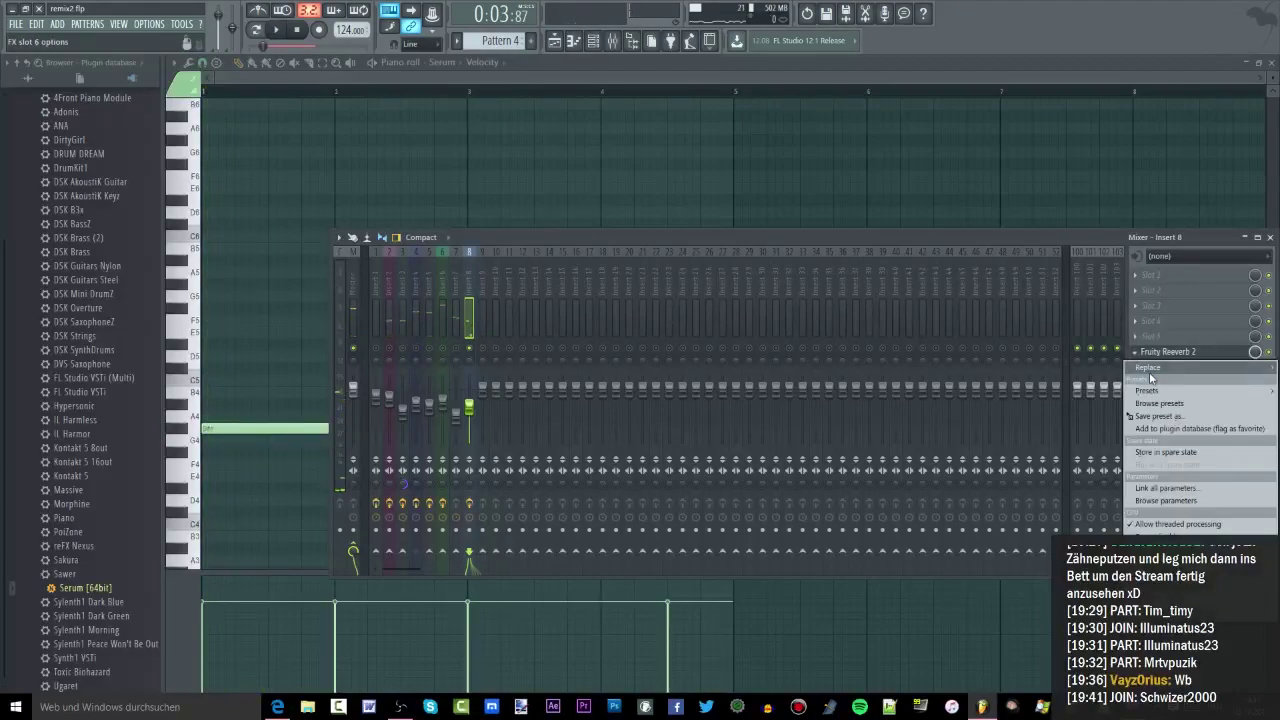
click(1146, 366)
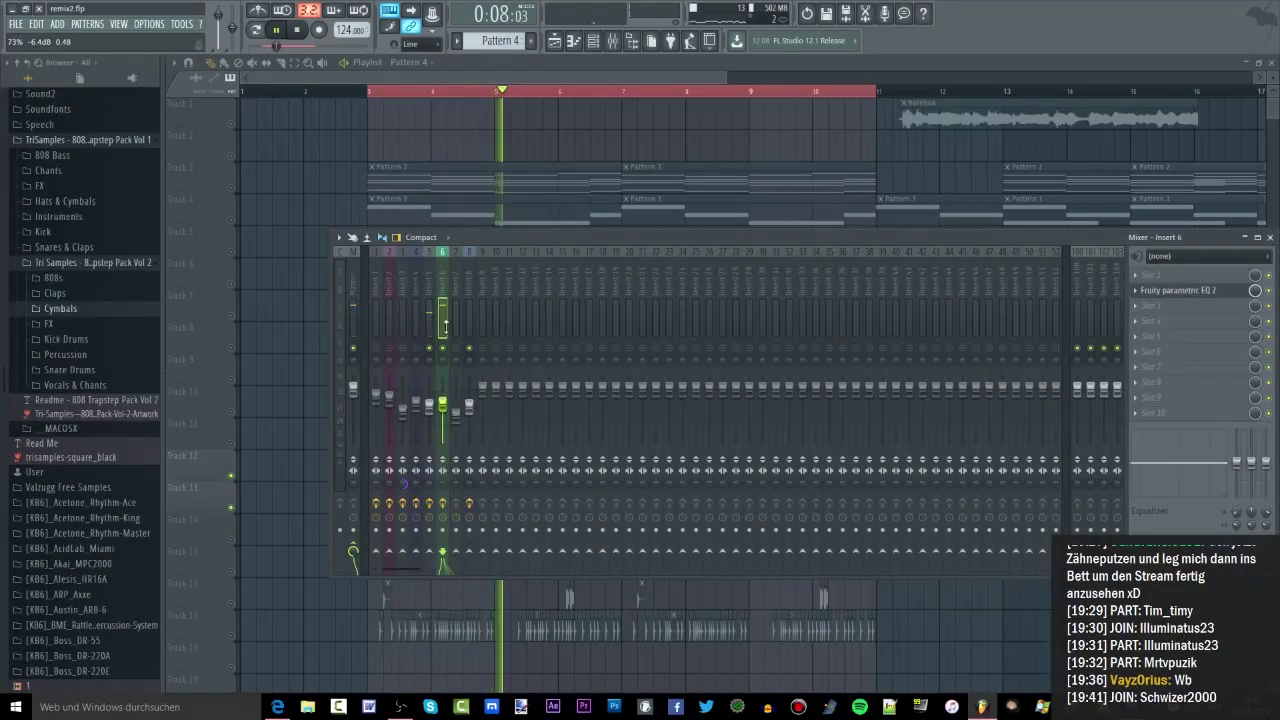
Audition clap samples from the Jay Forest Sample Pack, including JL - Clap (40) and JL - Clap (52)
key(F9)
scroll(115, 300, up, 10)
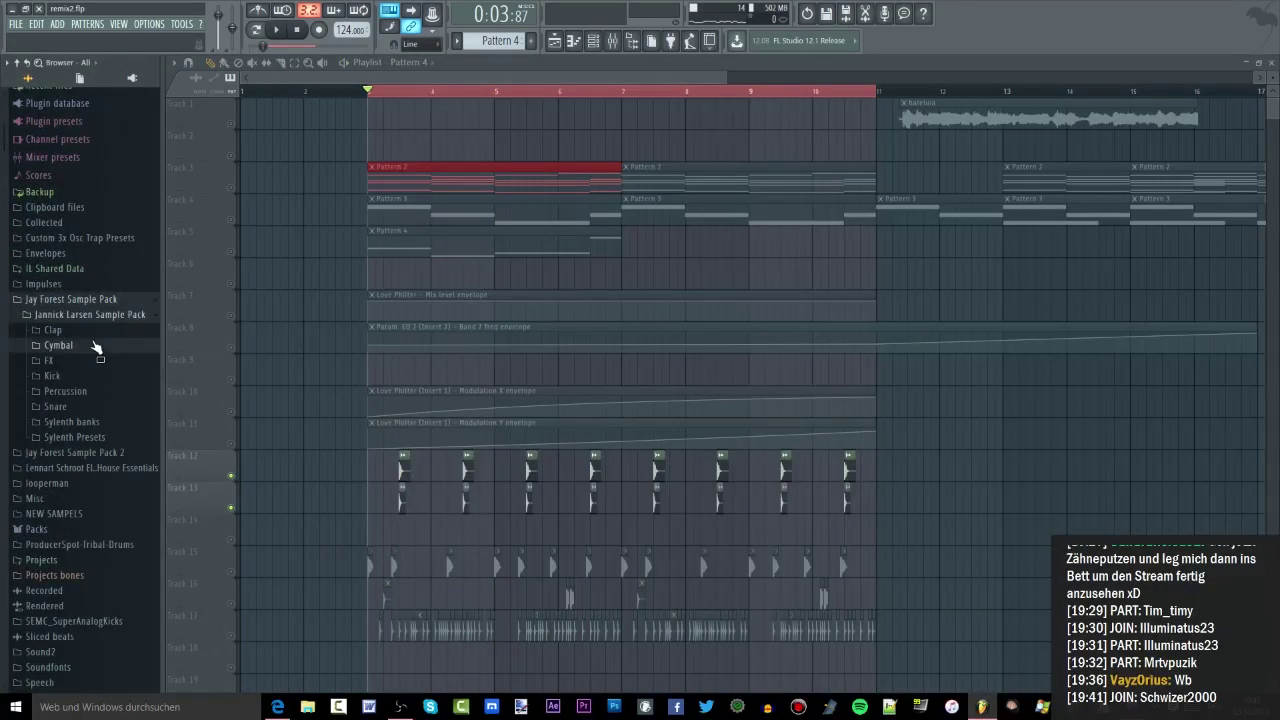
click(94, 345)
click(96, 333)
scroll(94, 384, down, 5)
click(90, 405)
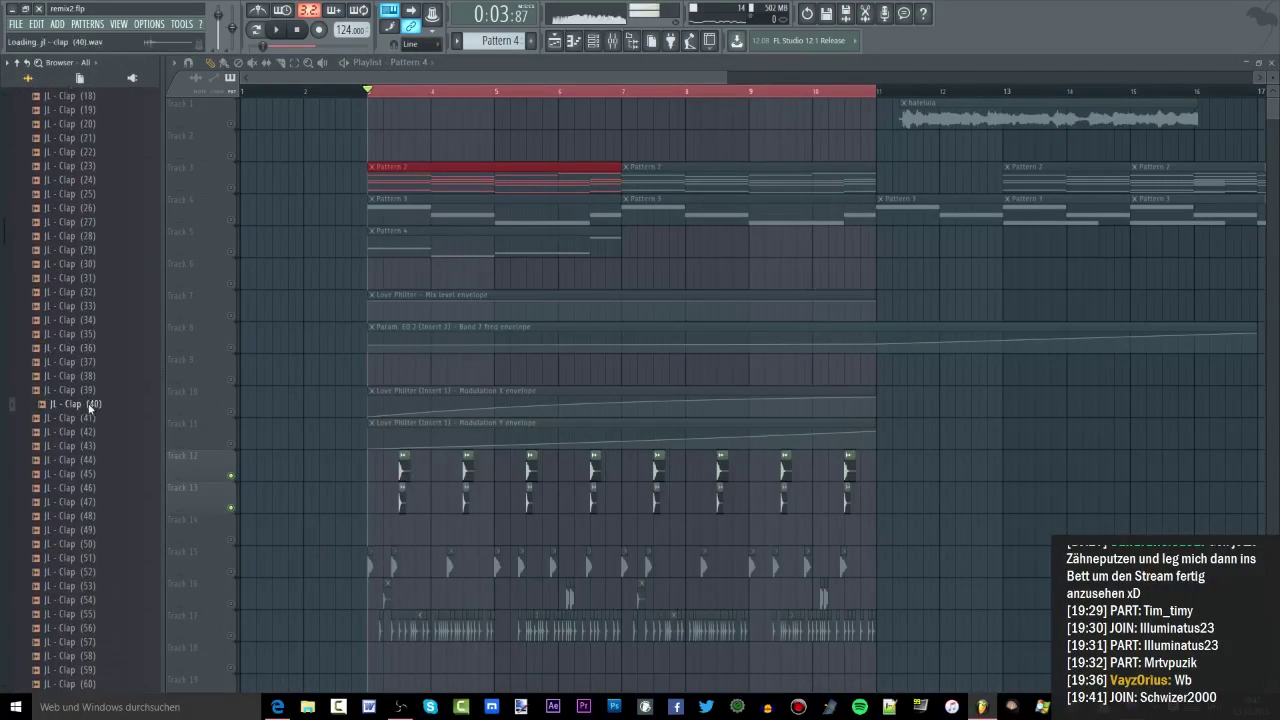
click(89, 349)
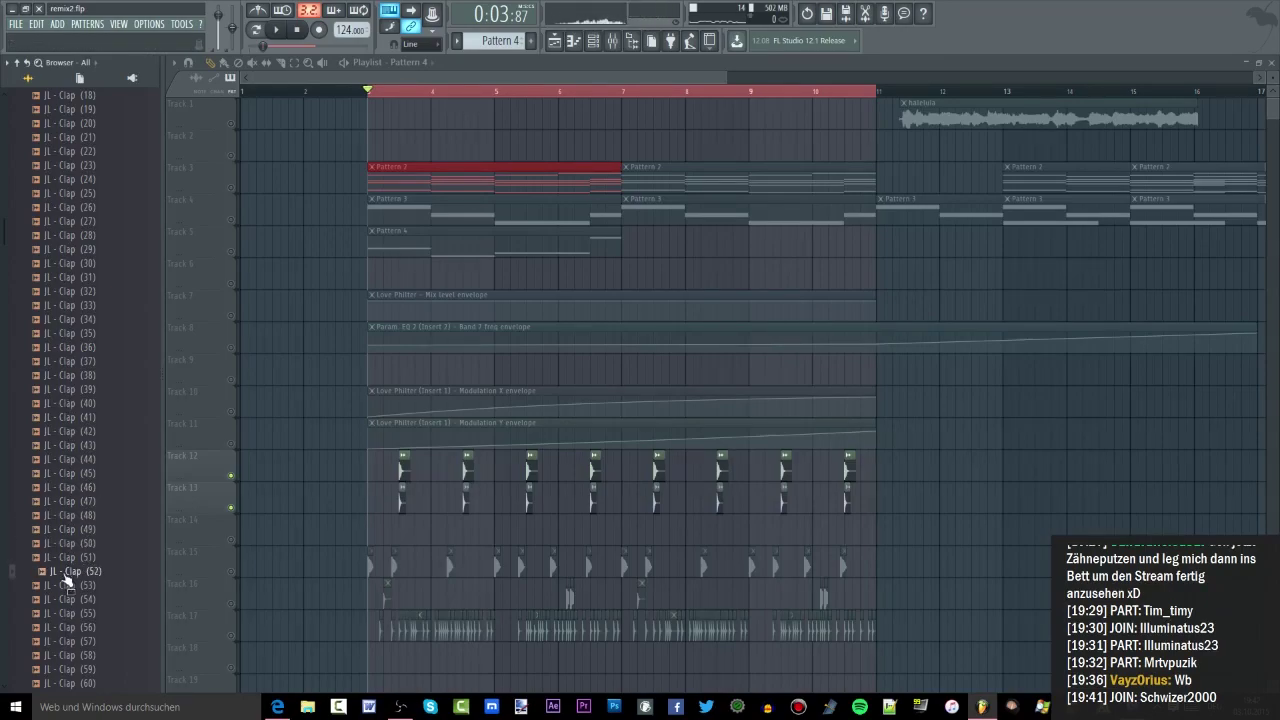
scroll(95, 540, down, 6)
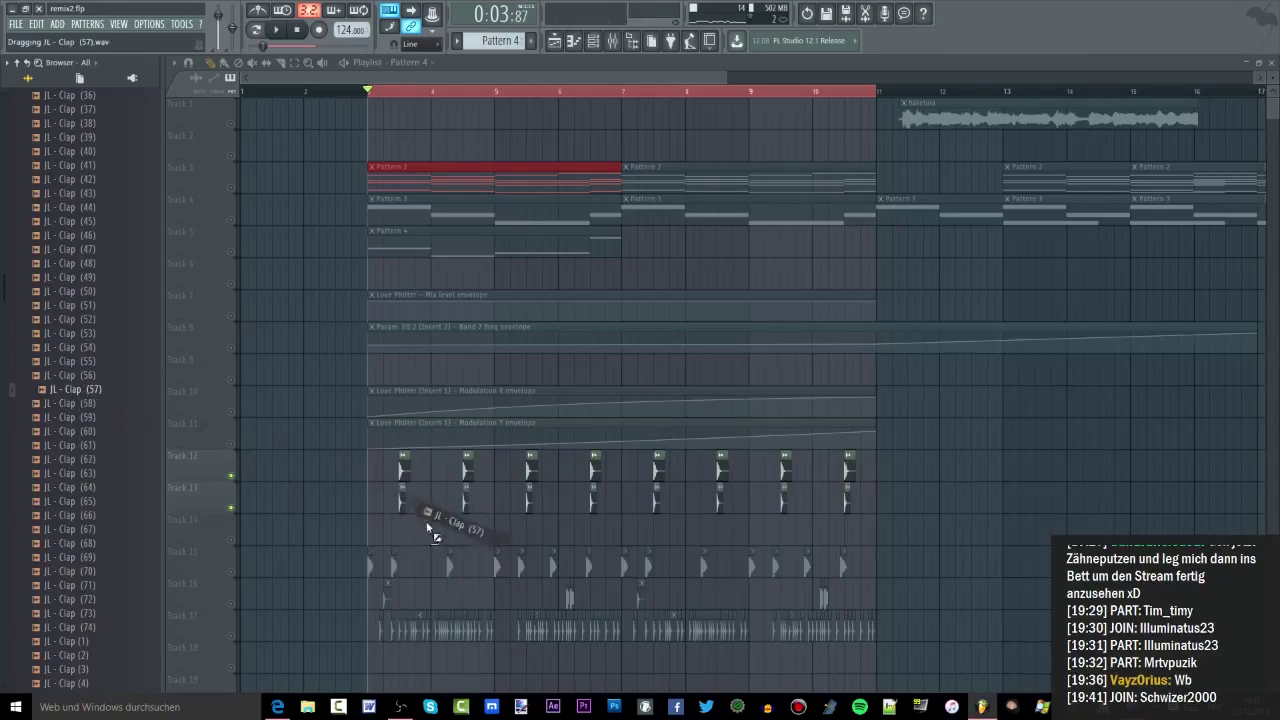
Place JL - Clap (57) on Track 14 beneath the snare hits in bars 3 and 4 and play the result
drag(427, 528, 534, 537)
key(space)
right_click(233, 541)
right_click(233, 541)
scroll(415, 544, up, 3)
key(space)
key(space)
Add JL - Clap (57) hits on Track 14 at 5:09 and 6:09, in line with the snares
click(635, 535)
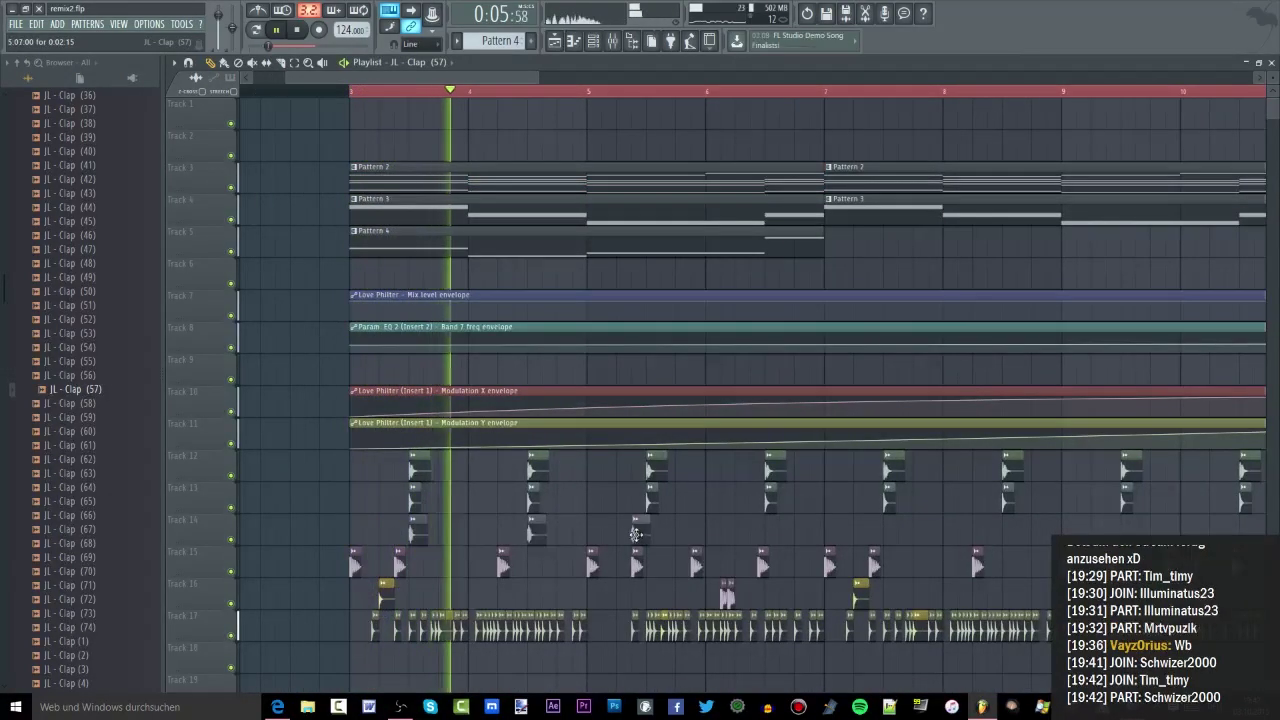
drag(636, 533, 651, 531)
key(space)
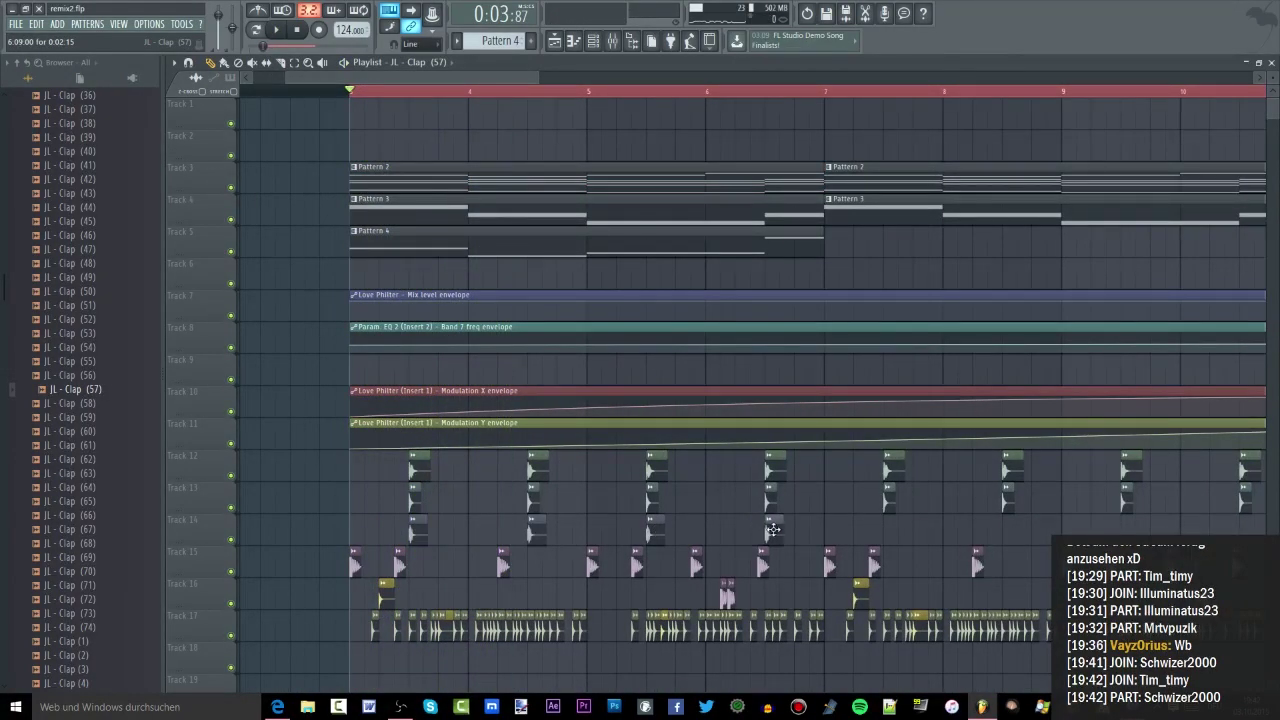
Duplicate the four Track 14 claps and align the copies with the snares of bars 7 to 10, starting at 7:09
scroll(773, 530, down, 3)
drag(800, 516, 416, 530)
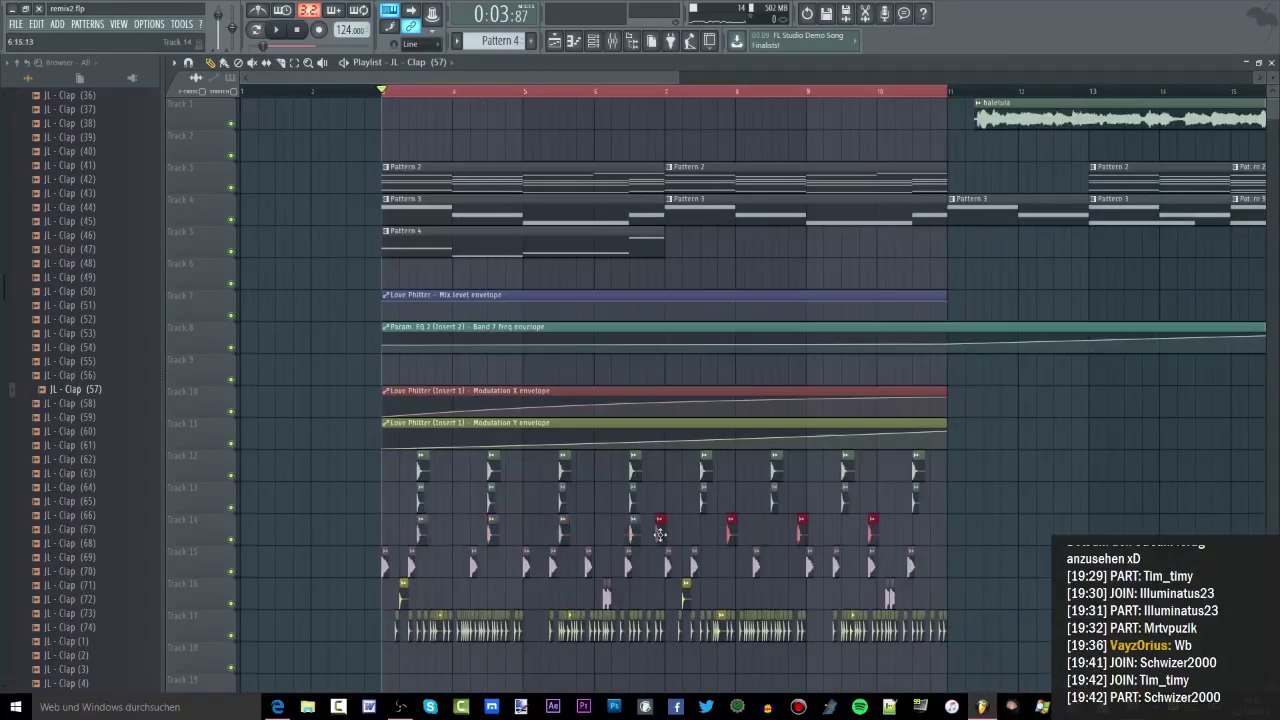
drag(659, 533, 711, 532)
Route the JL - Clap (57) channel to mixer track 9 and bring the mixer forward
double_click(706, 532)
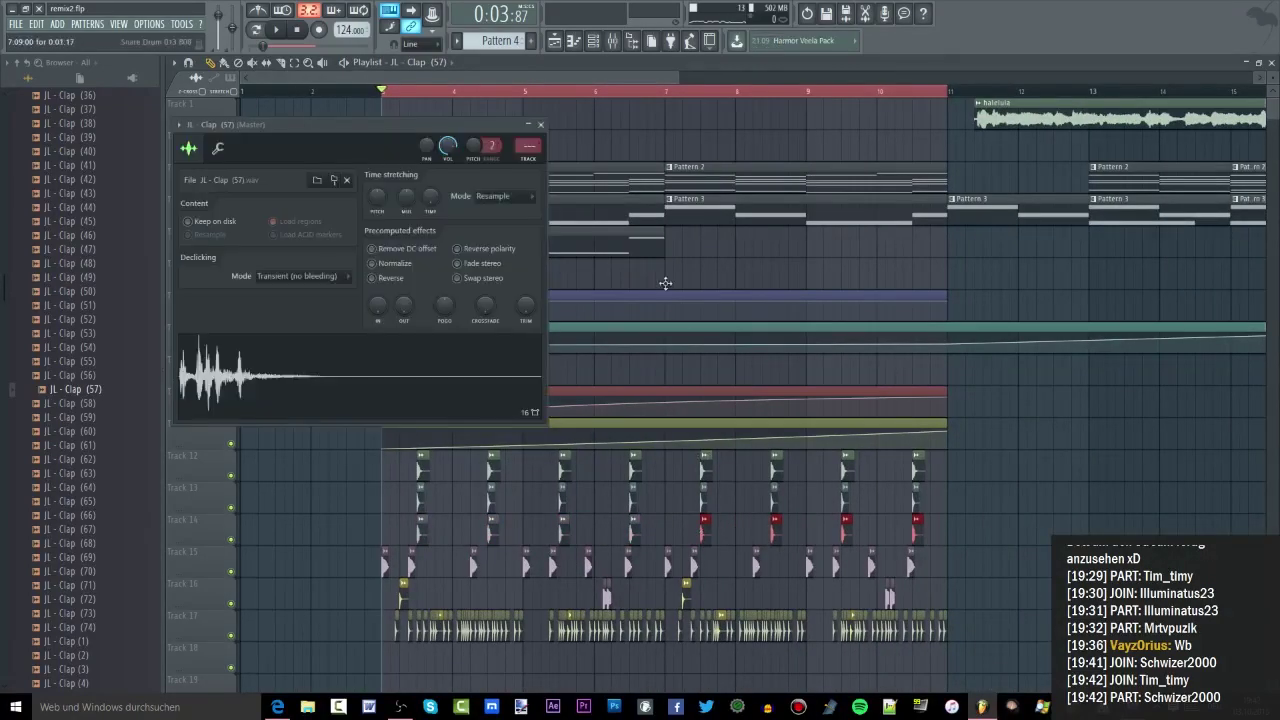
click(614, 44)
key(space)
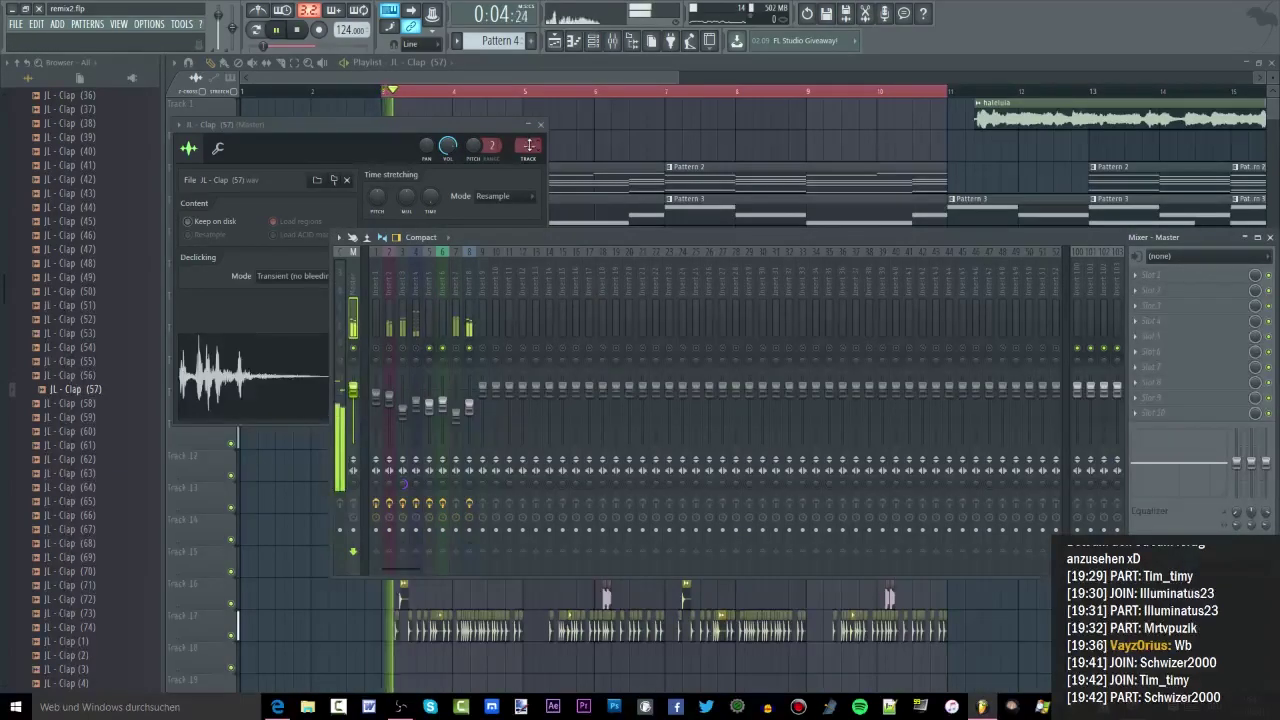
key(space)
drag(529, 145, 529, 127)
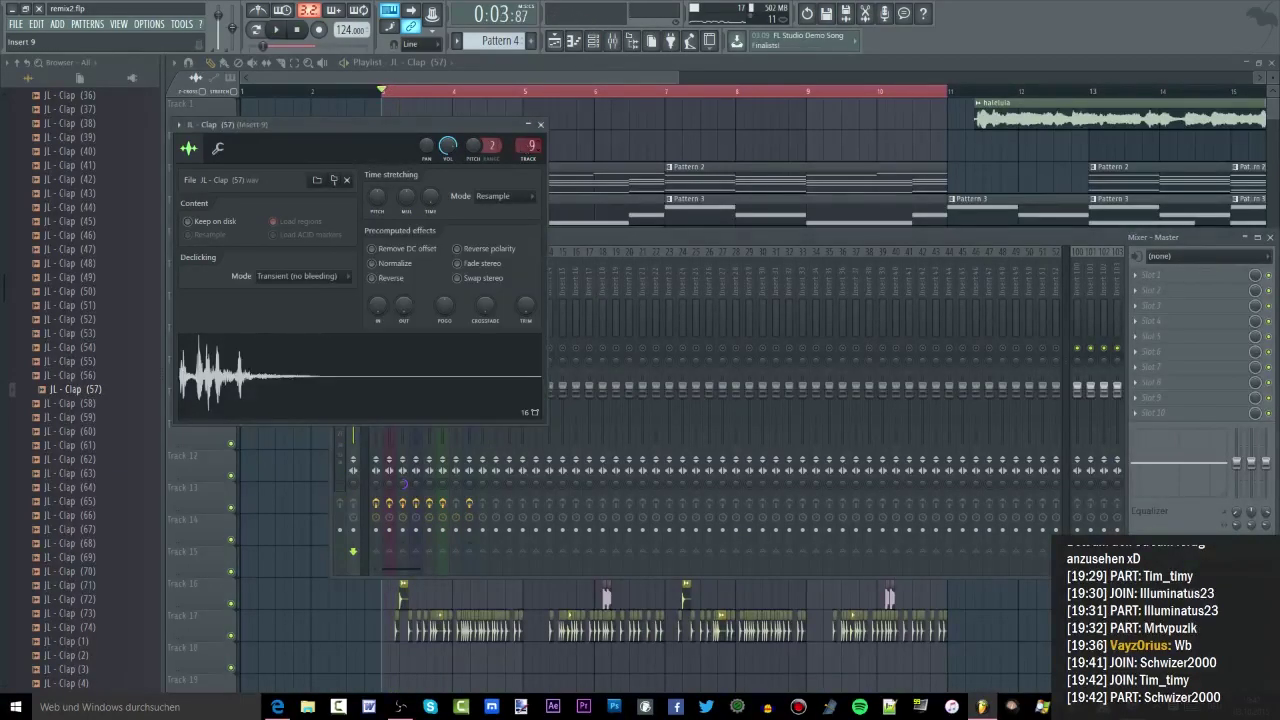
click(576, 228)
Set Insert 4's volume to -5.8 dB and lower Insert 6 while comparing them with the clap on Insert 9
key(space)
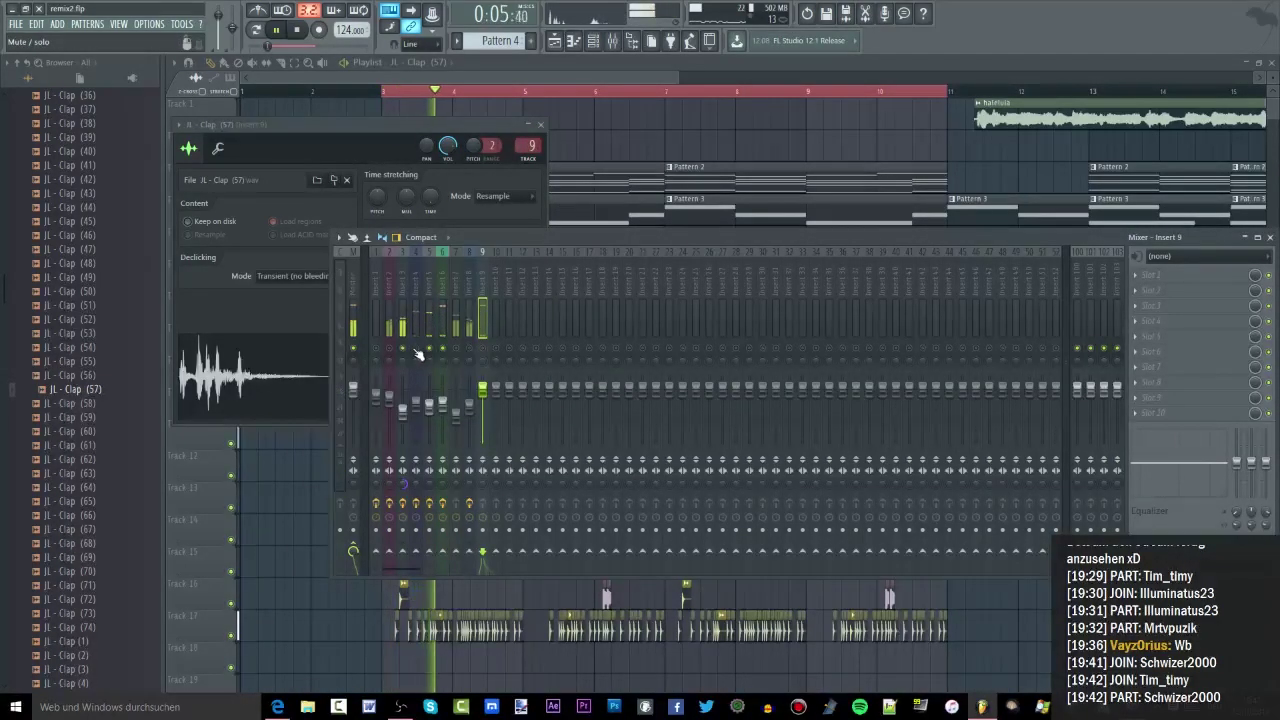
click(416, 404)
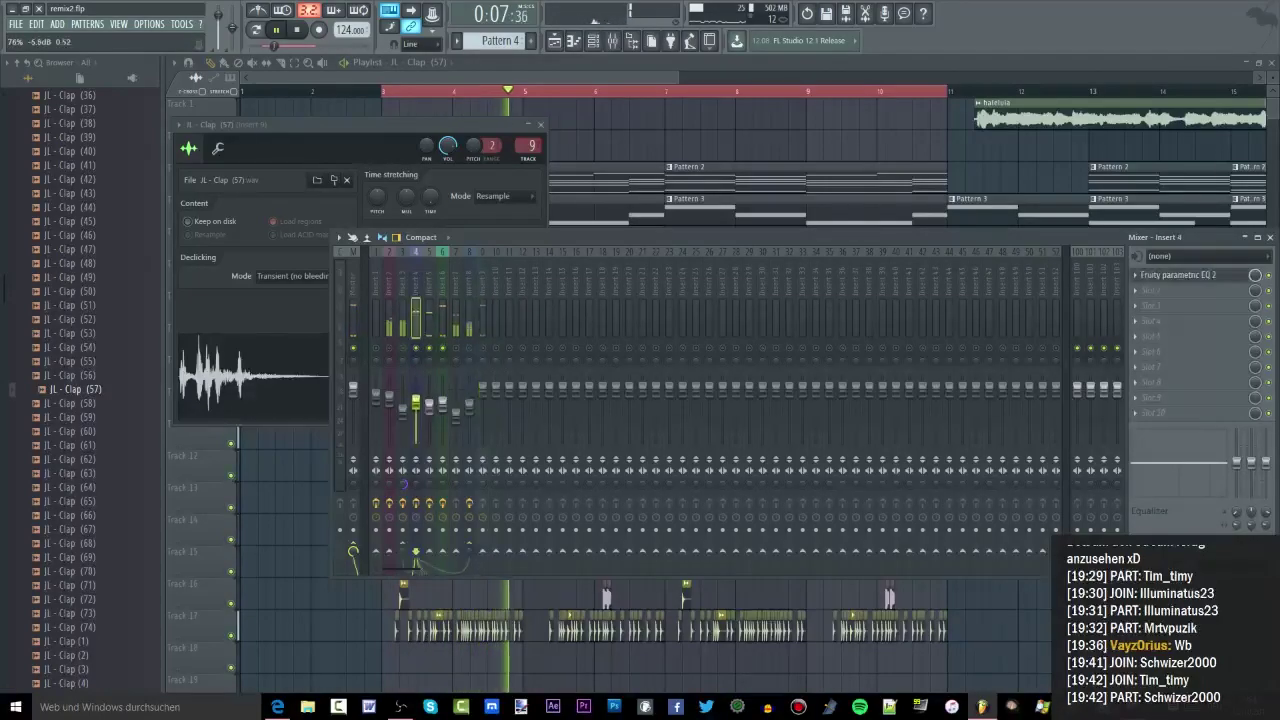
click(485, 360)
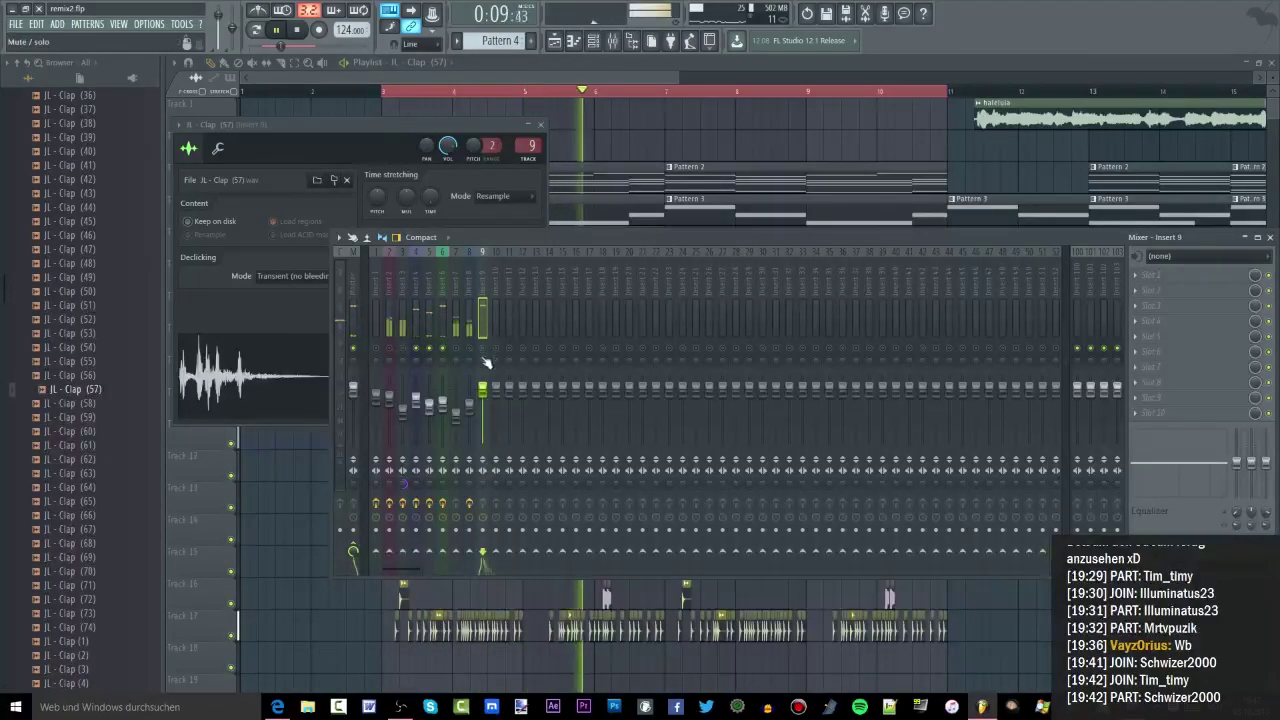
drag(443, 404, 443, 414)
click(482, 349)
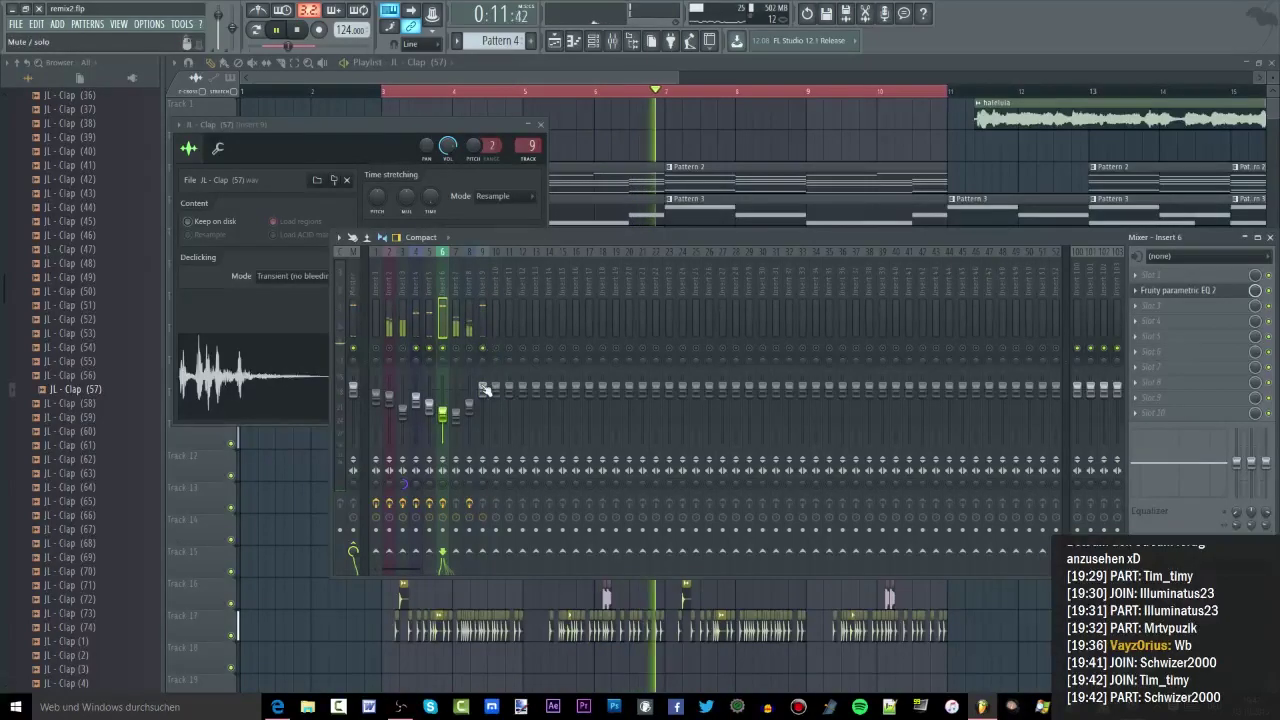
Load Fruity Stereo Shaper in slot 6 of Insert 9 for the clap
key(F8)
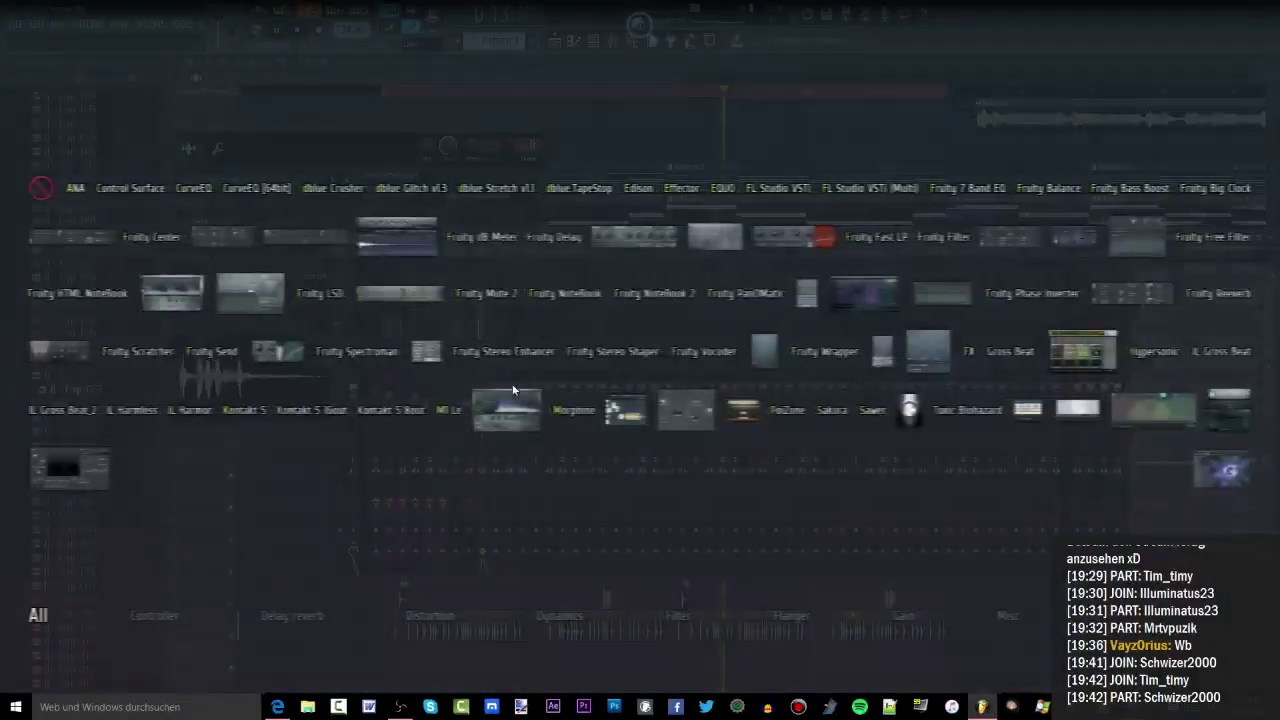
drag(634, 358, 1160, 353)
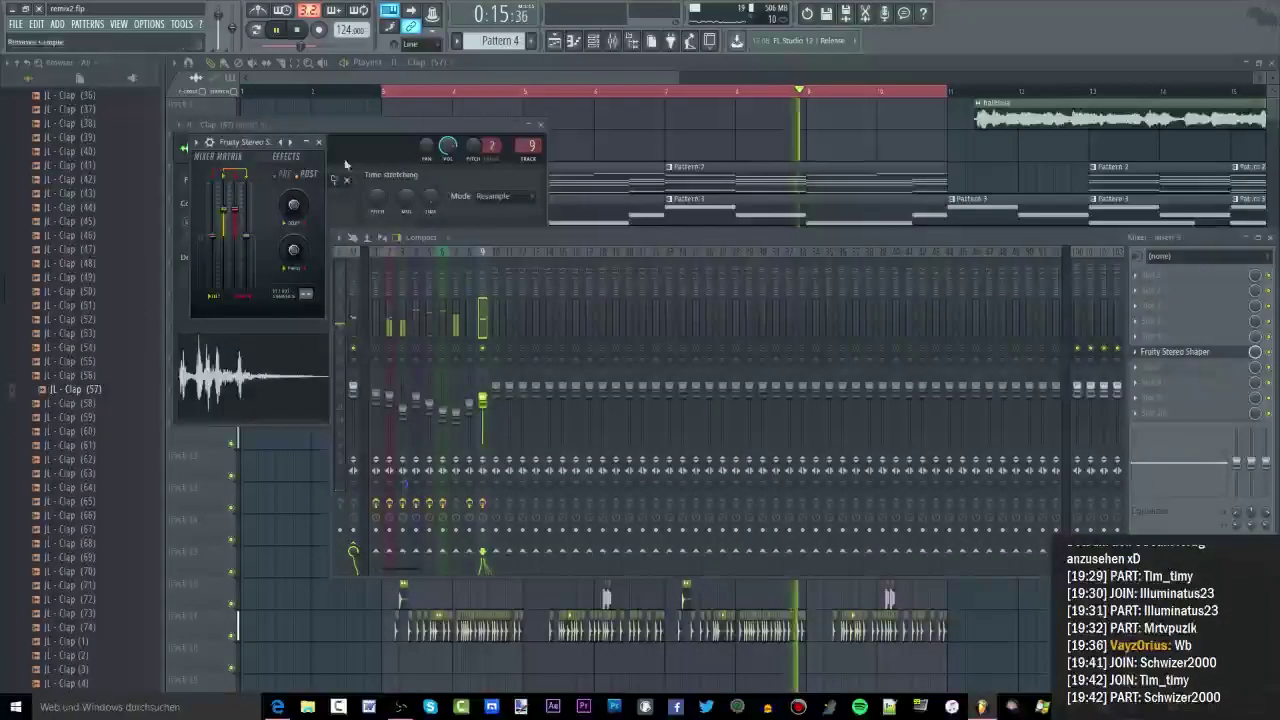
key(space)
Adjust the clap's level on Insert 9 to about -7.5 dB while playing the mix
key(space)
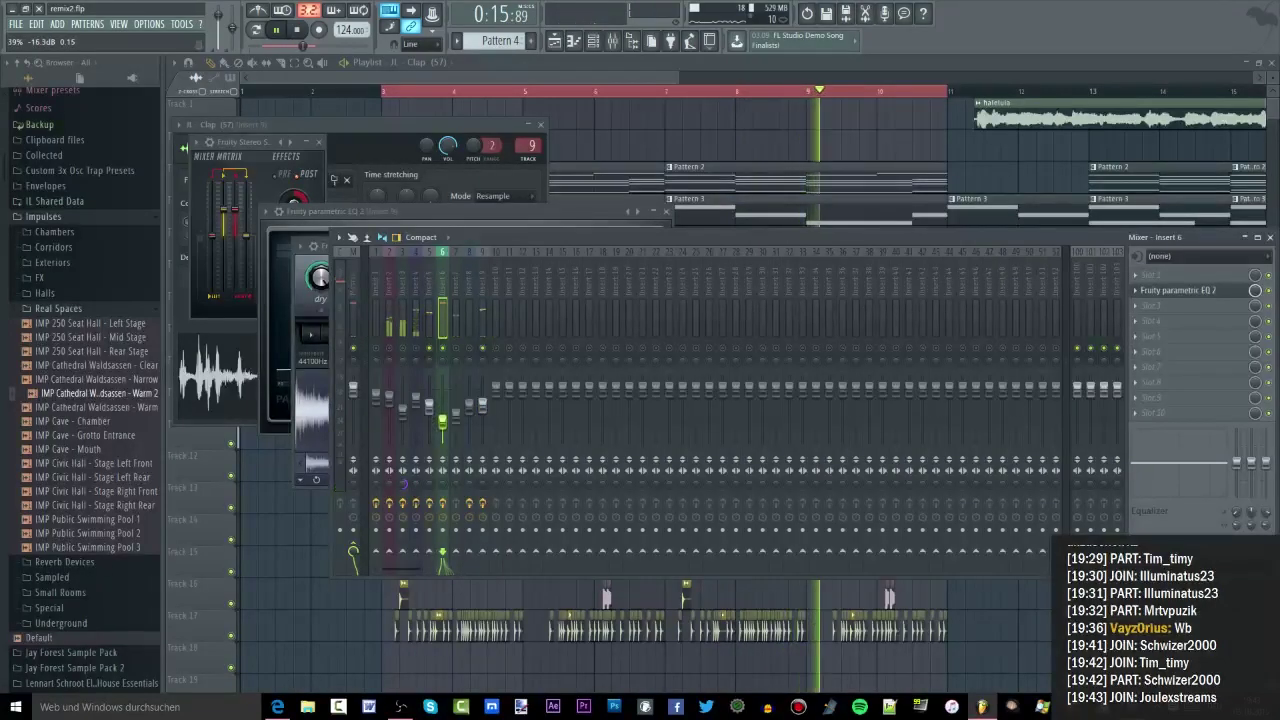
click(482, 395)
key(space)
key(space)
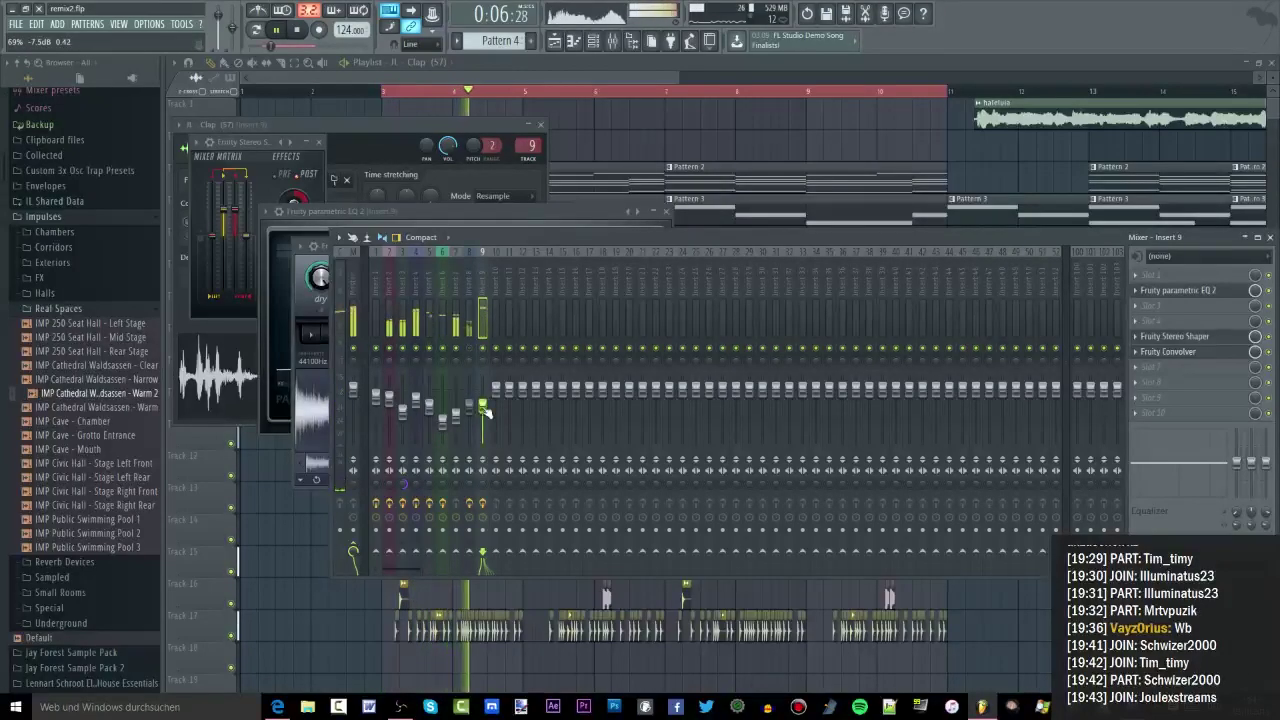
Fine-tune the clap's level on Insert 9, solo the track and close its Fruity Convolver and Stereo Shaper windows
drag(482, 409, 482, 406)
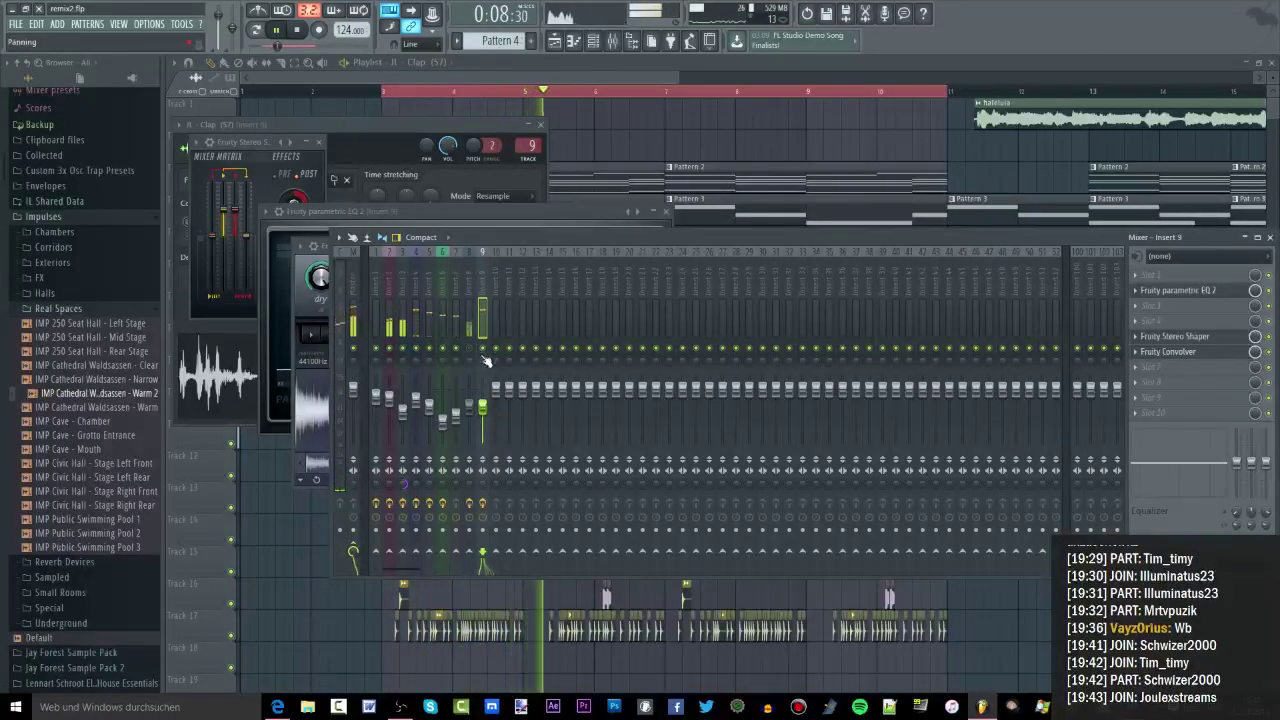
right_click(482, 348)
click(1192, 352)
click(1187, 337)
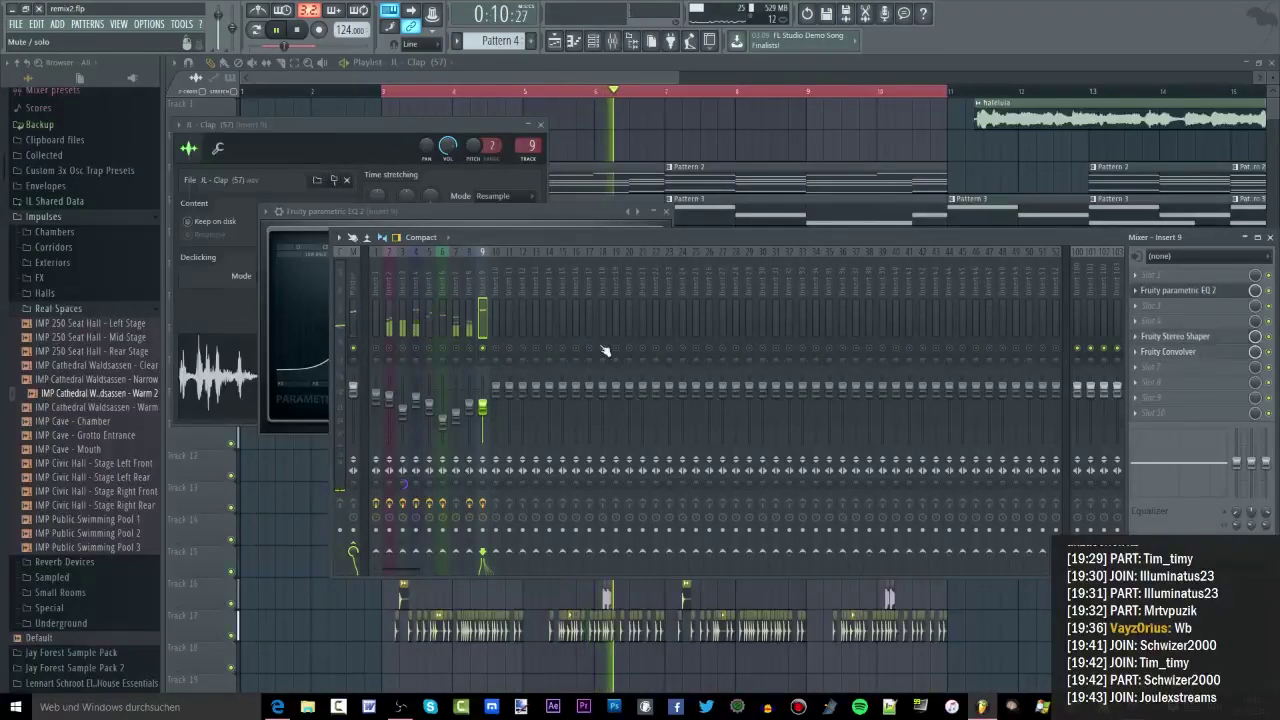
Add Insert 5 to the soloed clap, check its Fruity Reeverb 2 settings and select Insert 9 again
right_click(429, 349)
click(429, 333)
click(1195, 306)
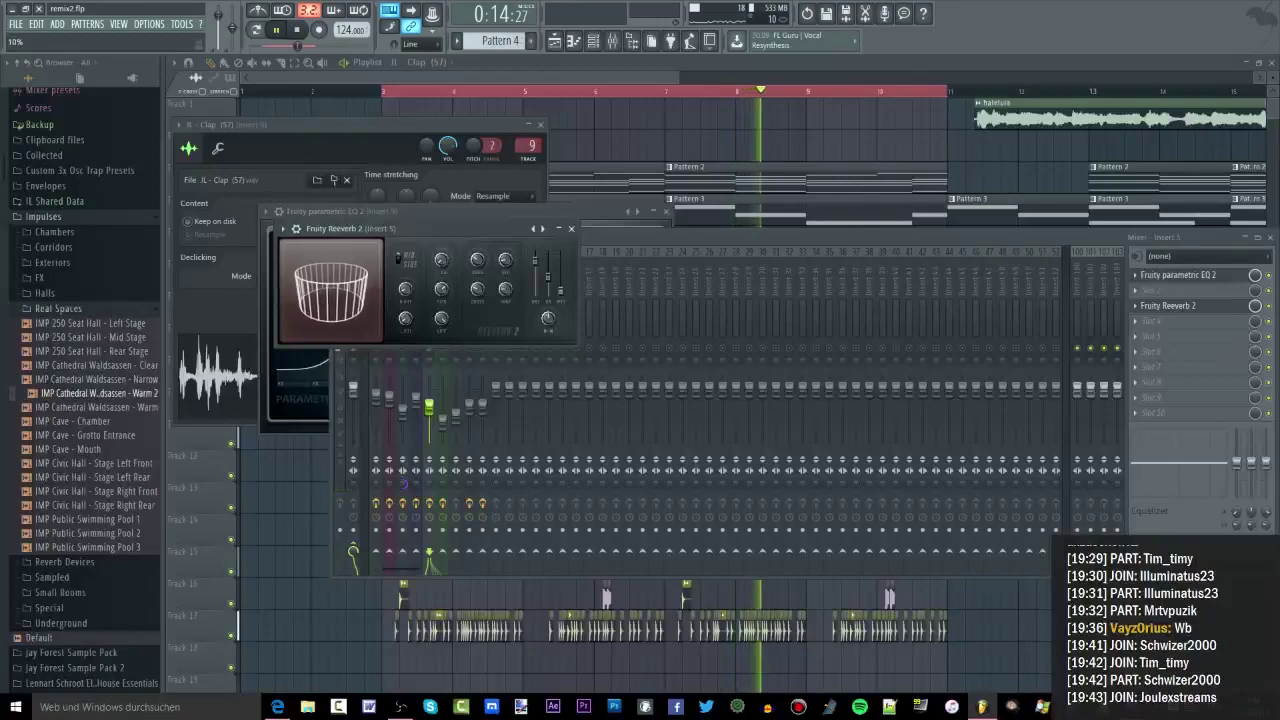
click(614, 242)
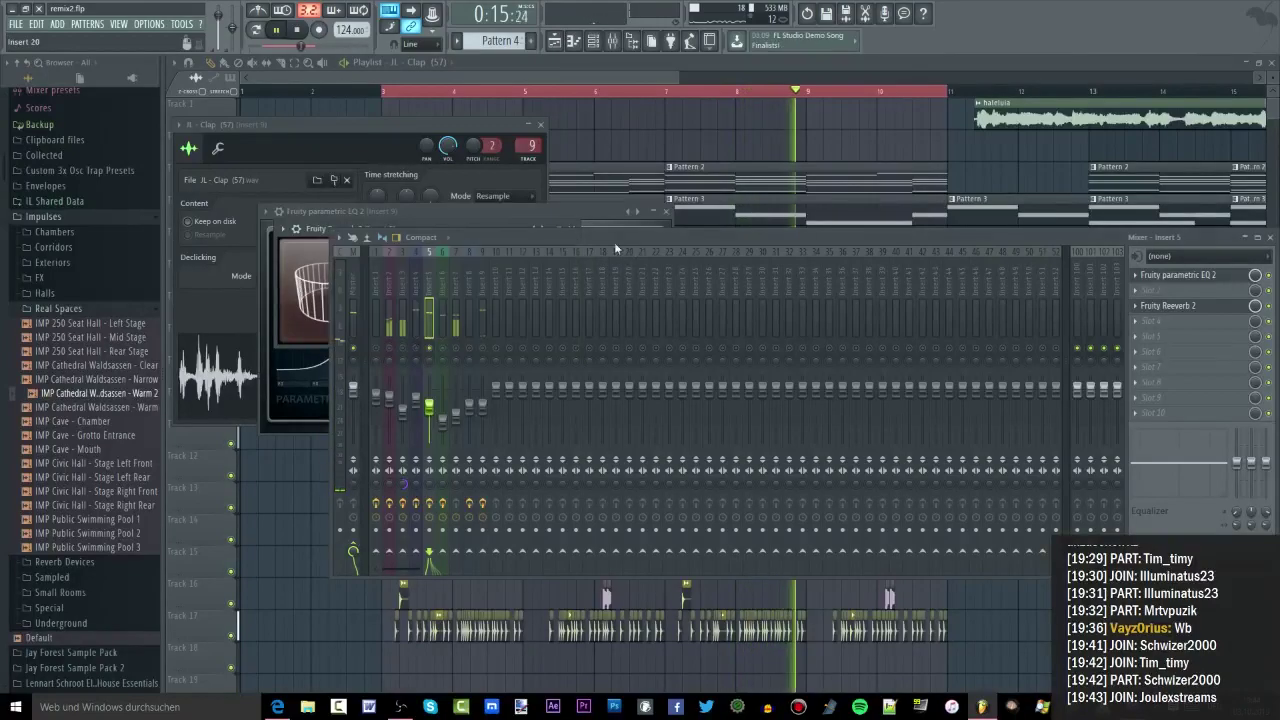
click(482, 335)
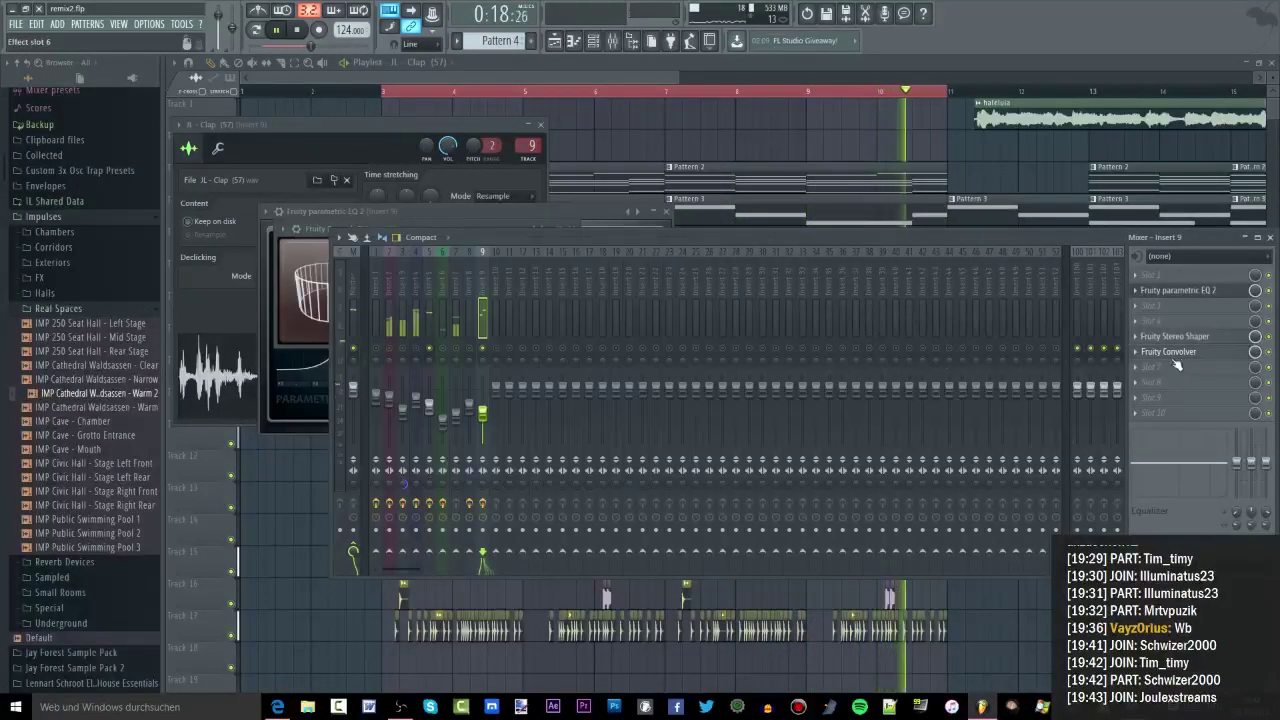
Load the Small Rooms impulse IMP narrow_stairs into Insert 9's Fruity Convolver and bring its stretch to the neutral centre
click(1185, 353)
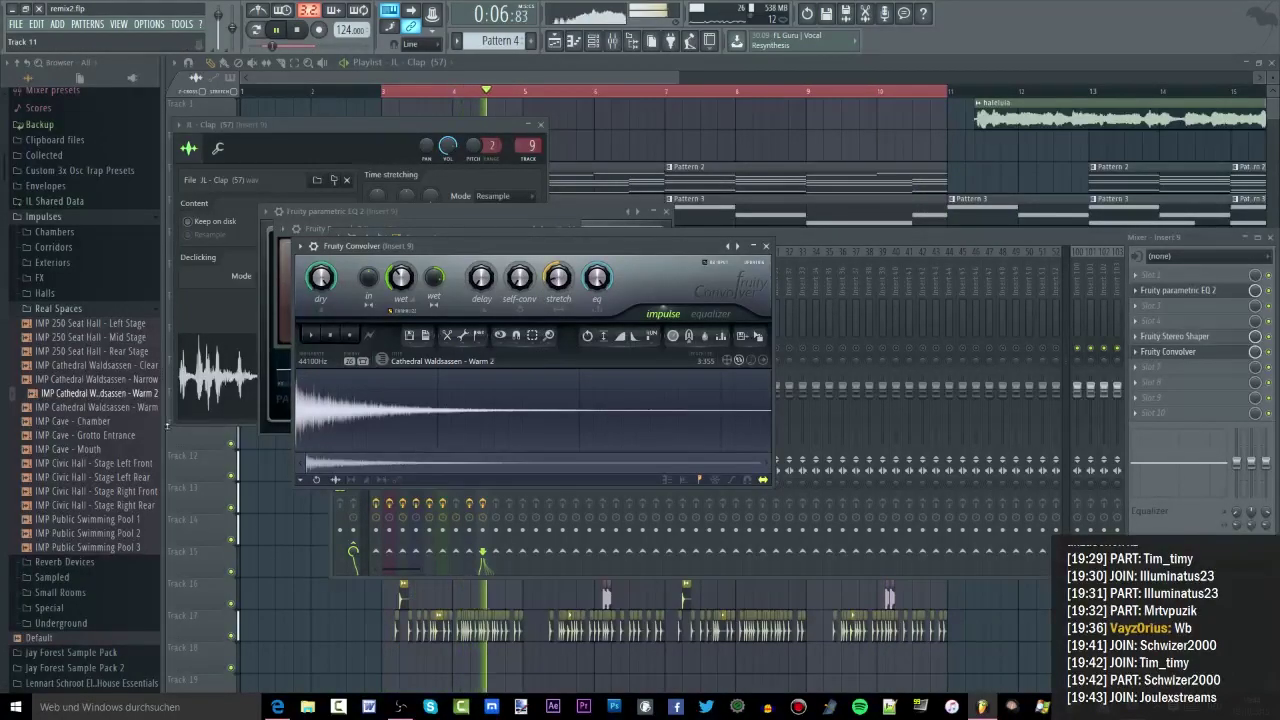
key(space)
click(79, 309)
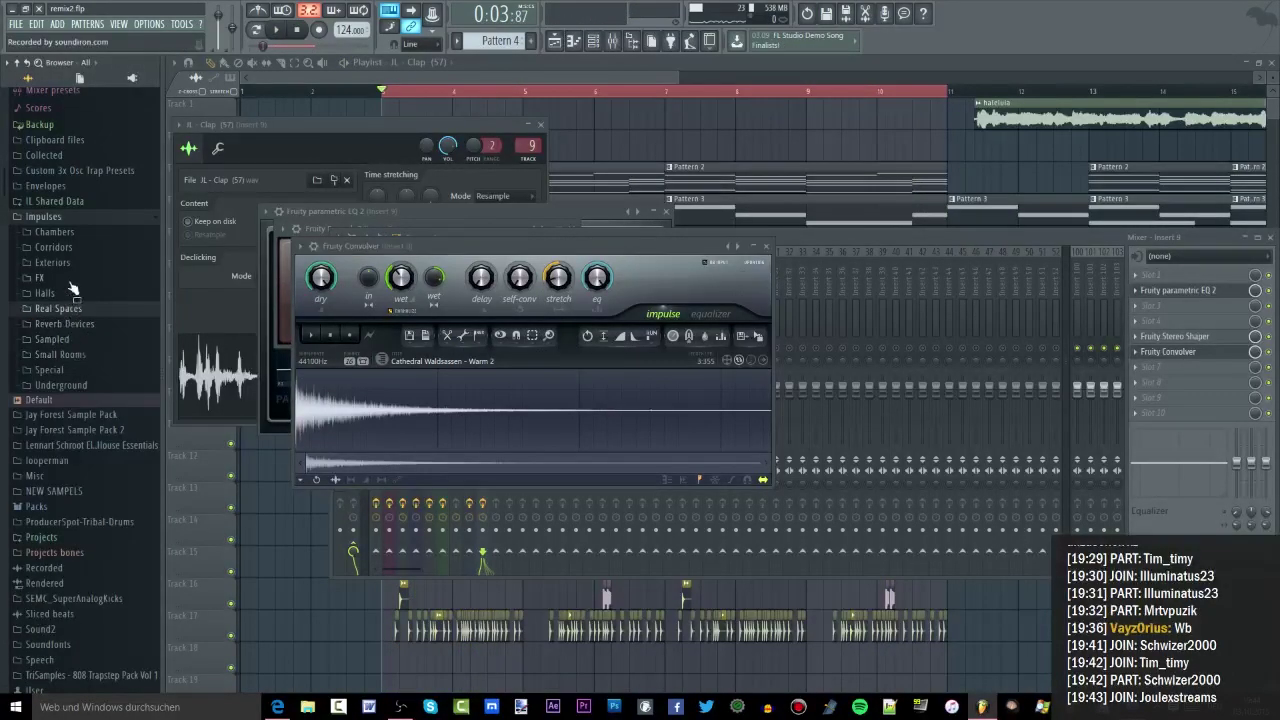
click(80, 354)
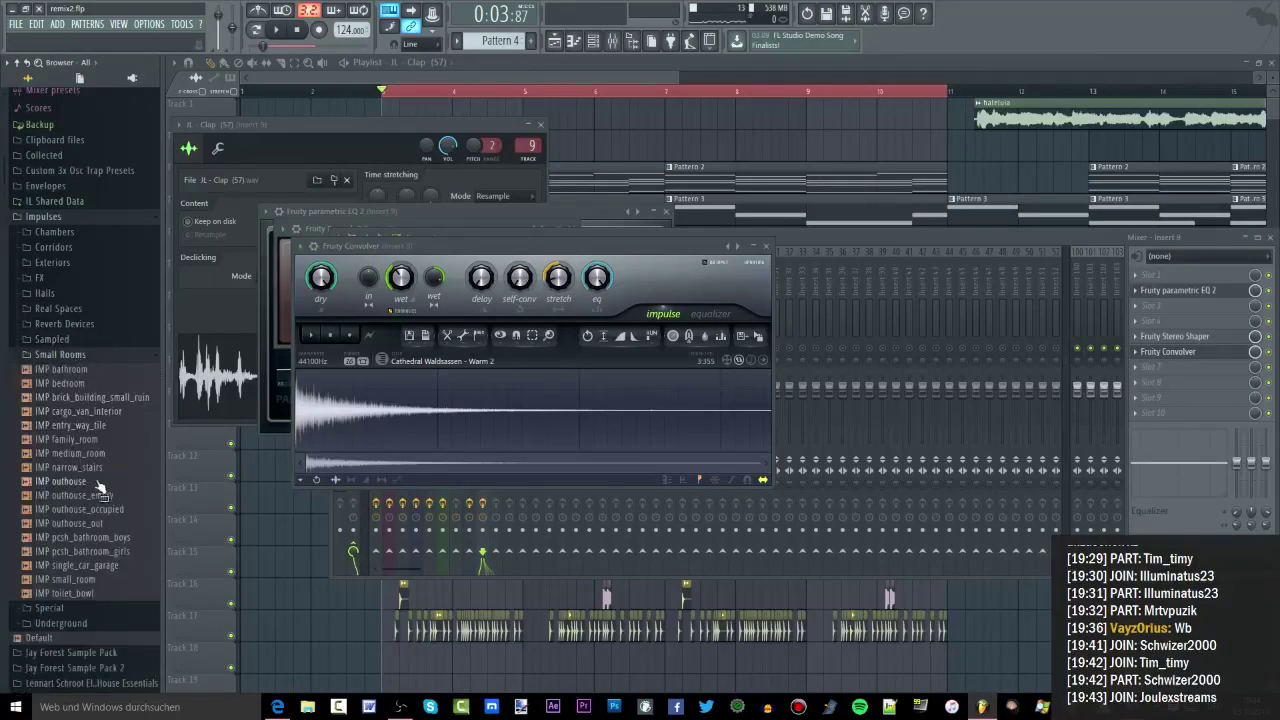
drag(72, 467, 430, 385)
key(space)
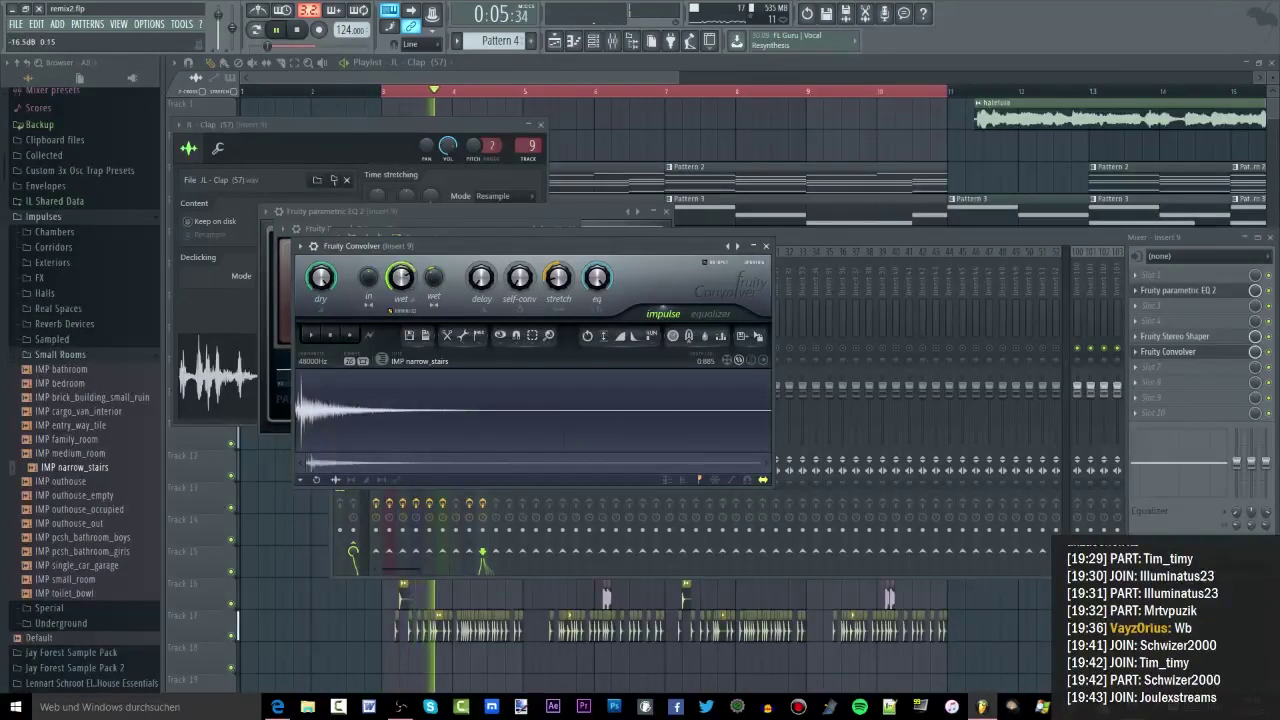
drag(557, 280, 557, 264)
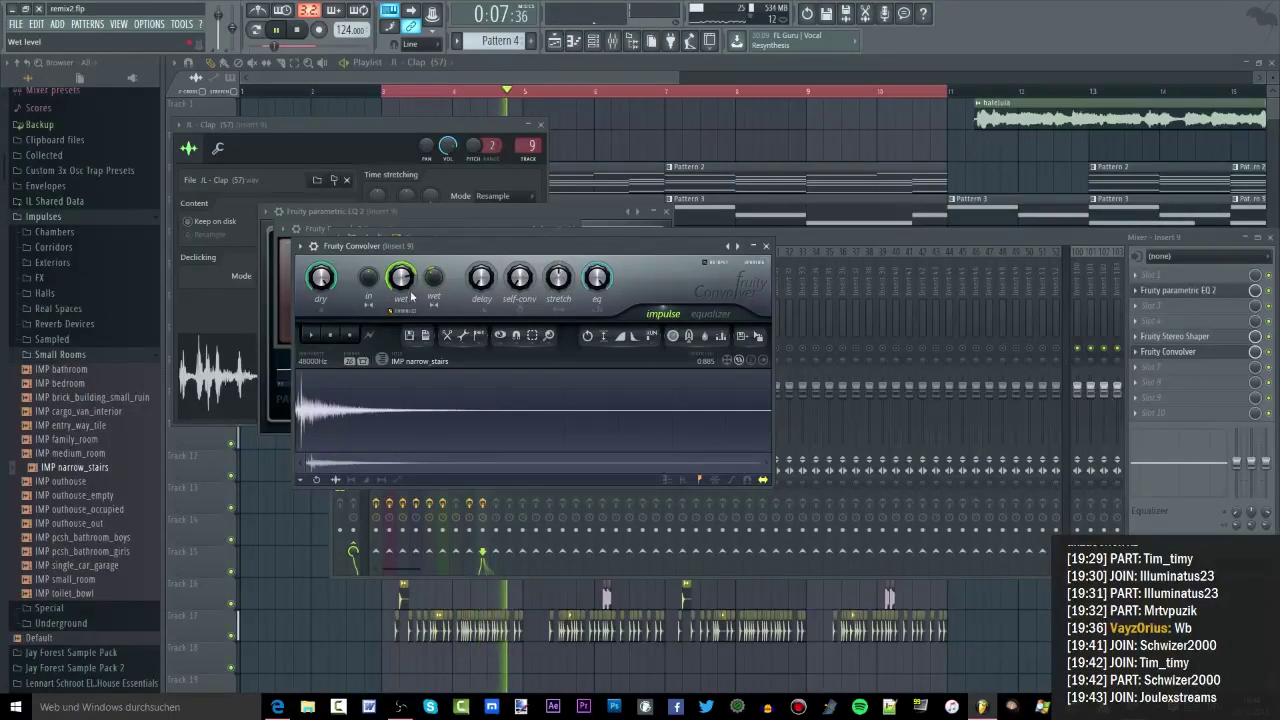
key(Escape)
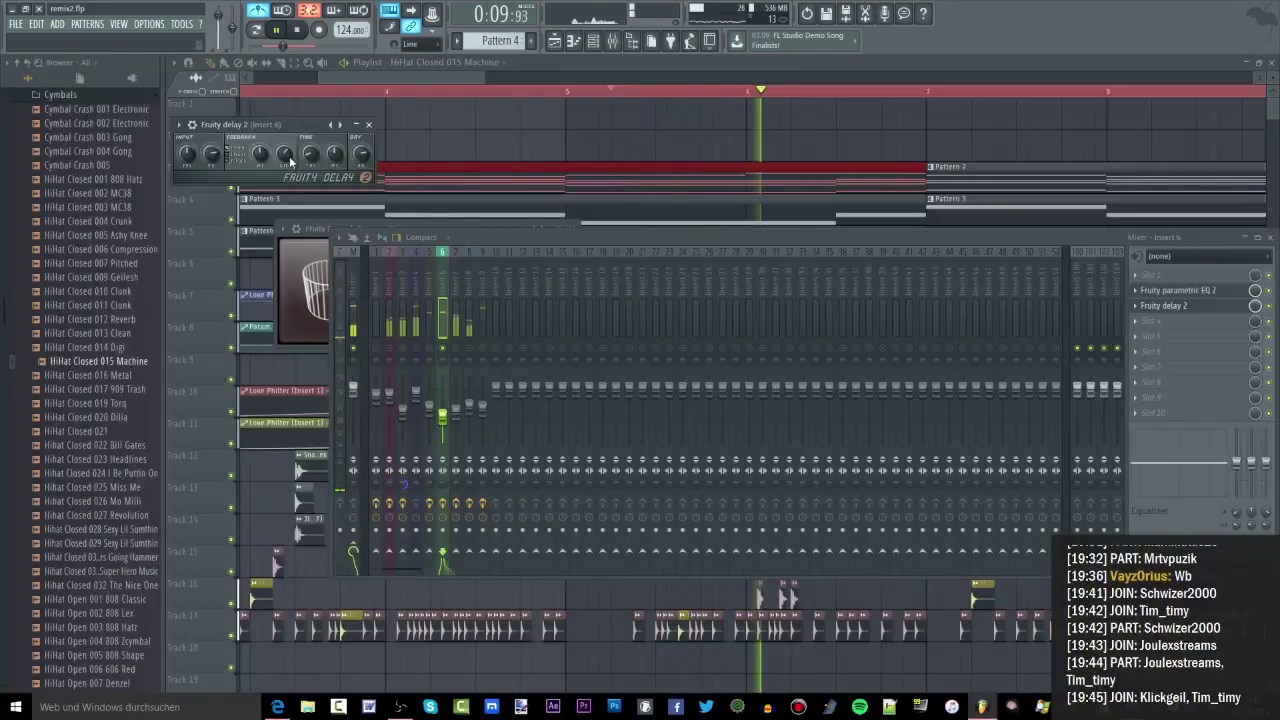
Play the mix and raise Insert 3's volume to about -7.9 dB
key(space)
key(space)
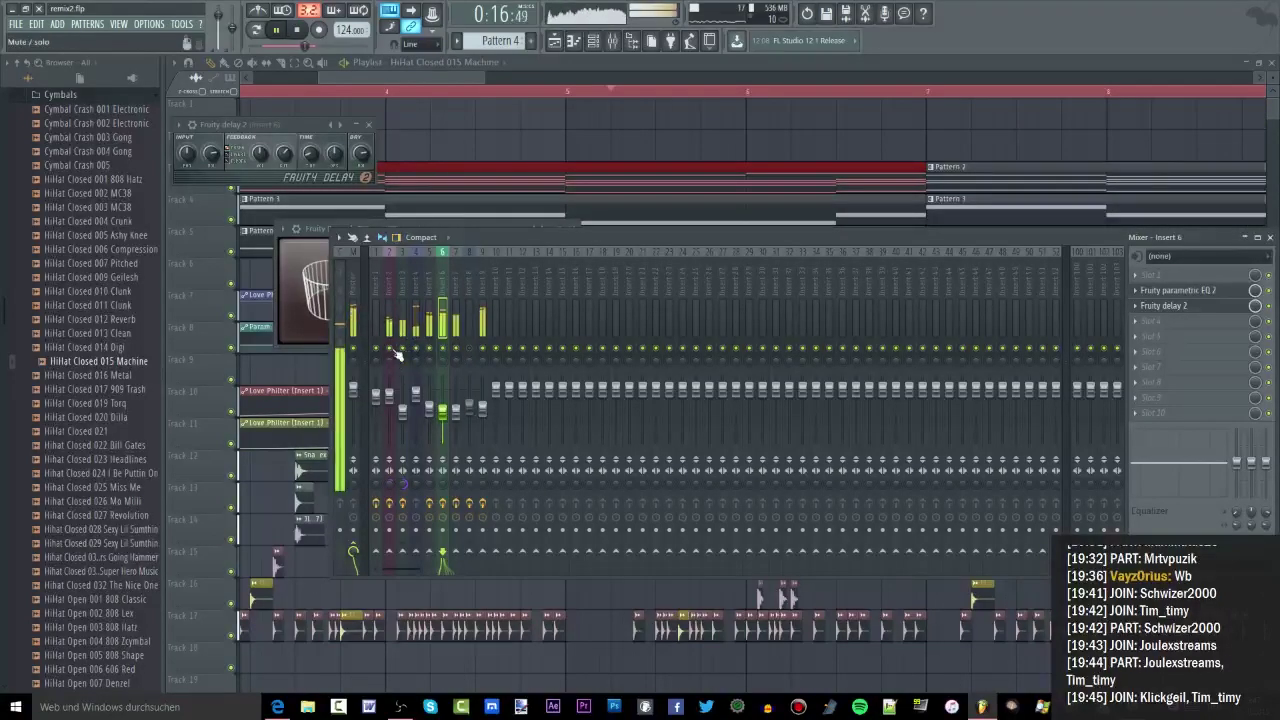
click(403, 408)
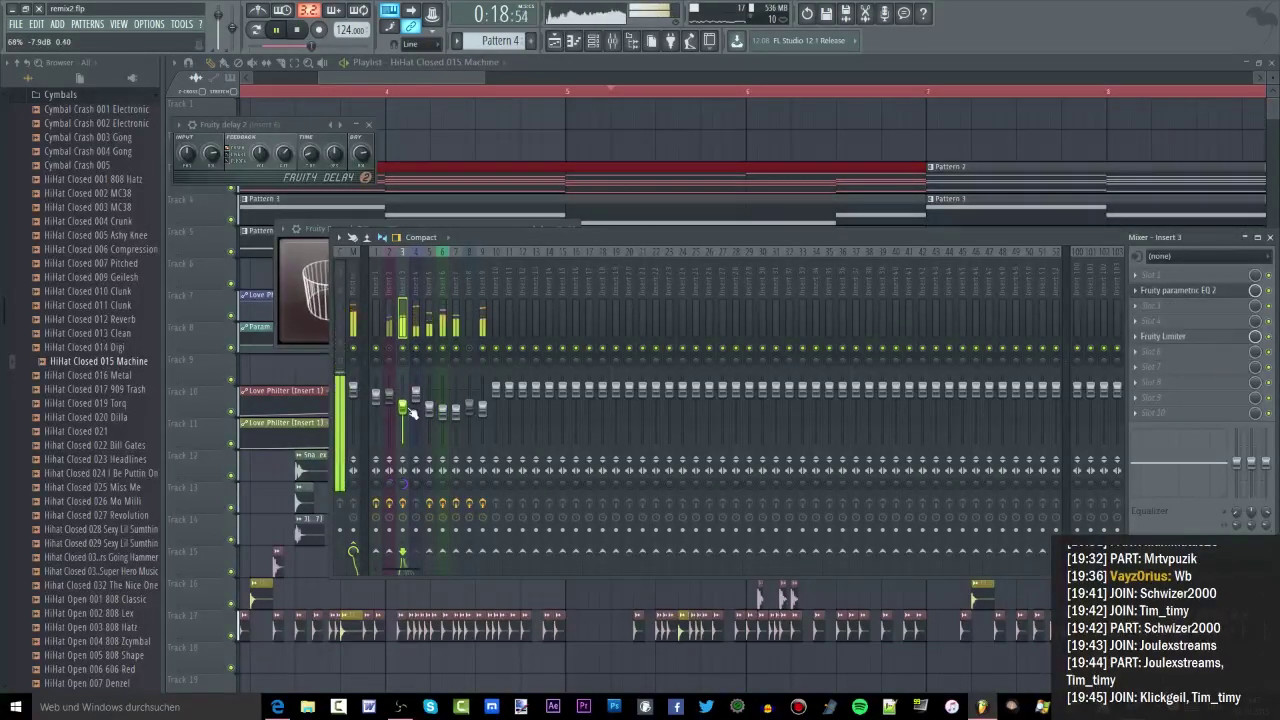
ctrl+click(562, 146)
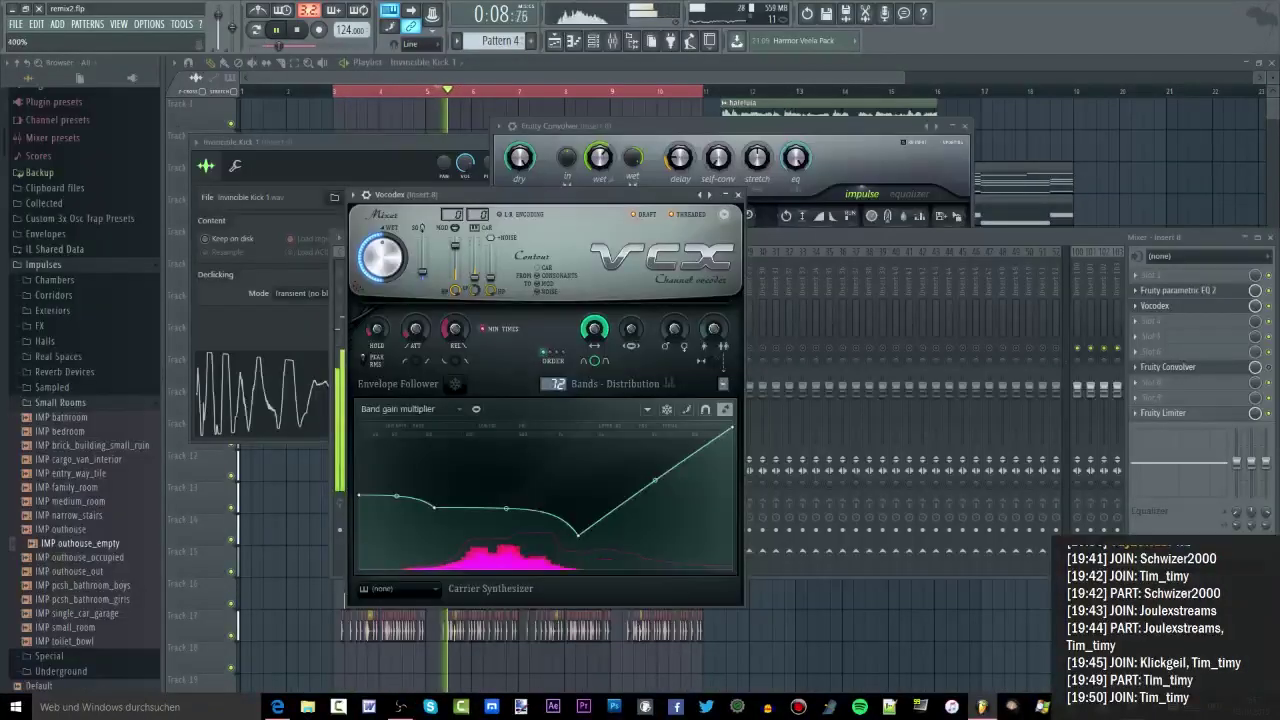
Try maximum bandwidth, the highest filter order and a lower band count in Vocodex on Insert 8 during playback
drag(594, 330, 594, 250)
click(565, 353)
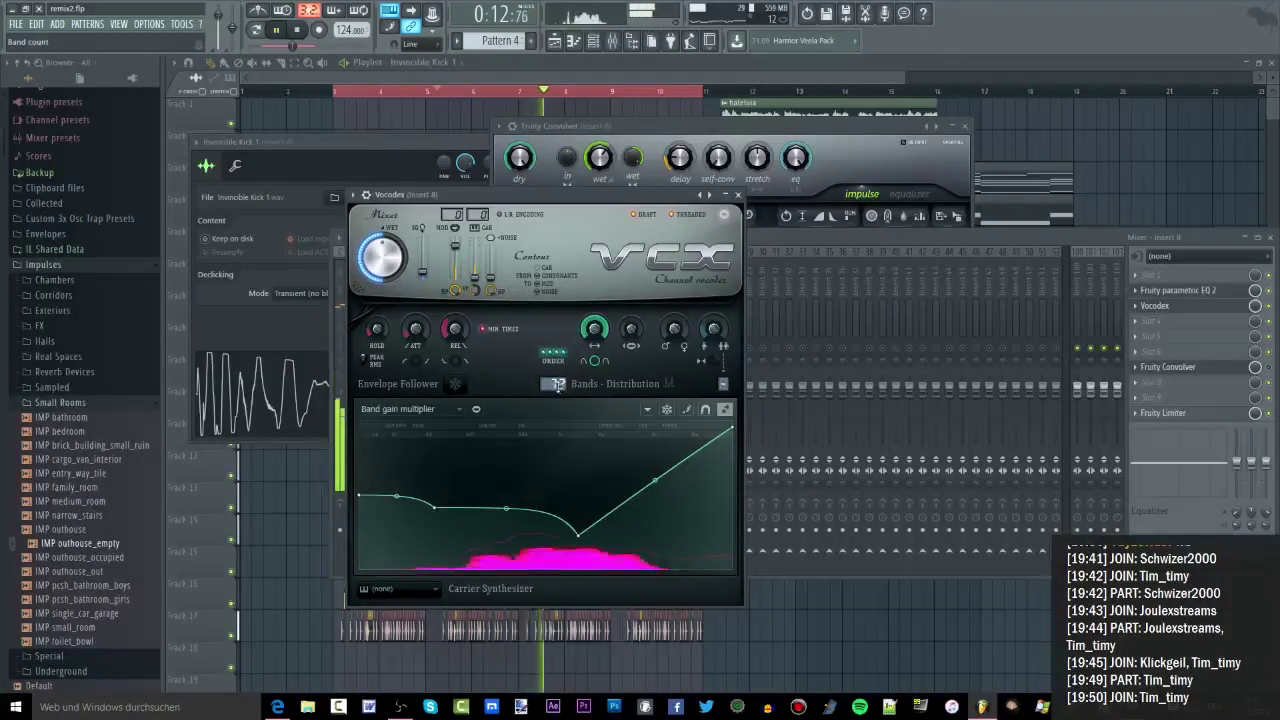
drag(558, 385, 558, 423)
key(space)
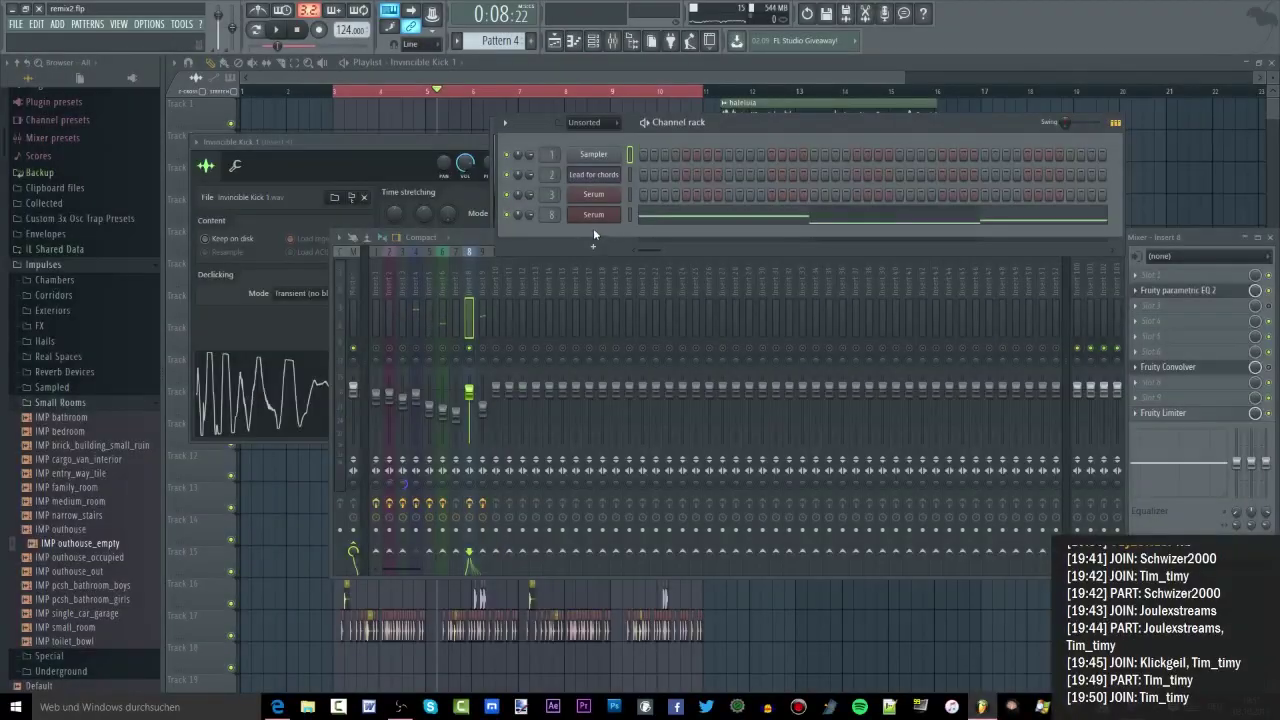
Examine the effects of the Serum patch BA DnB Roller [ASL] on track 8, down to its reverb
click(592, 214)
click(736, 249)
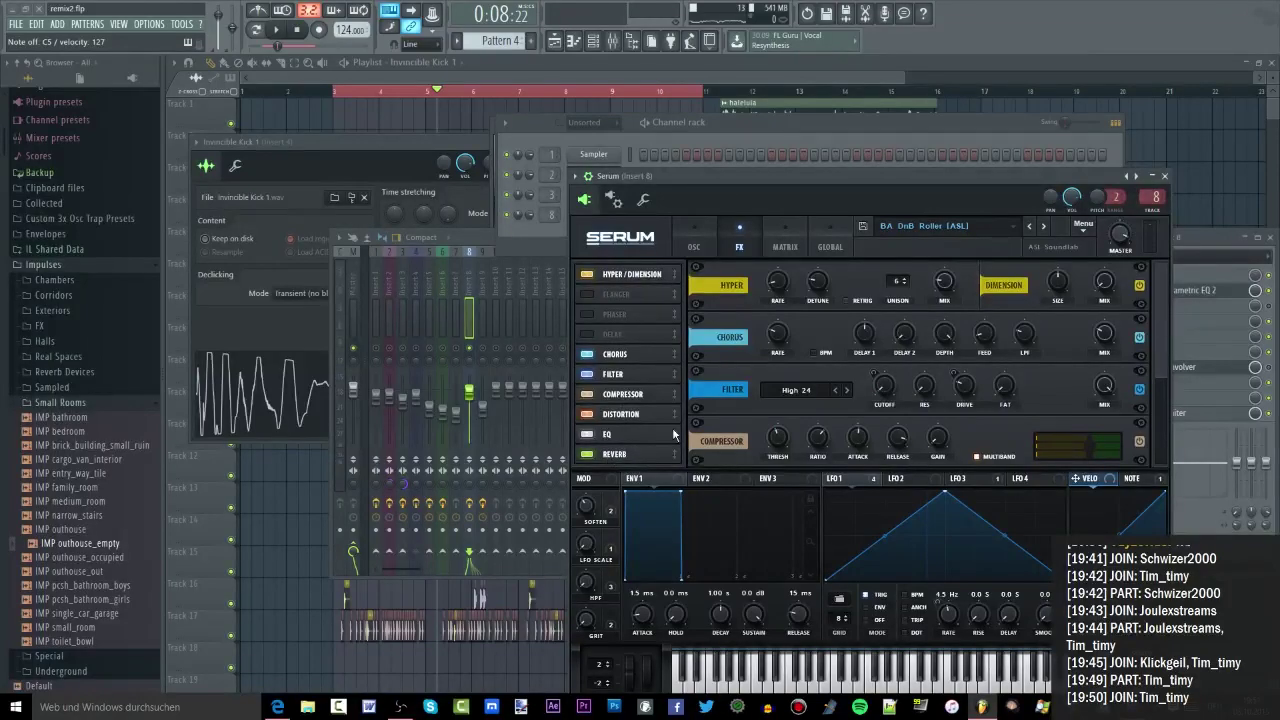
scroll(1149, 331, down, 3)
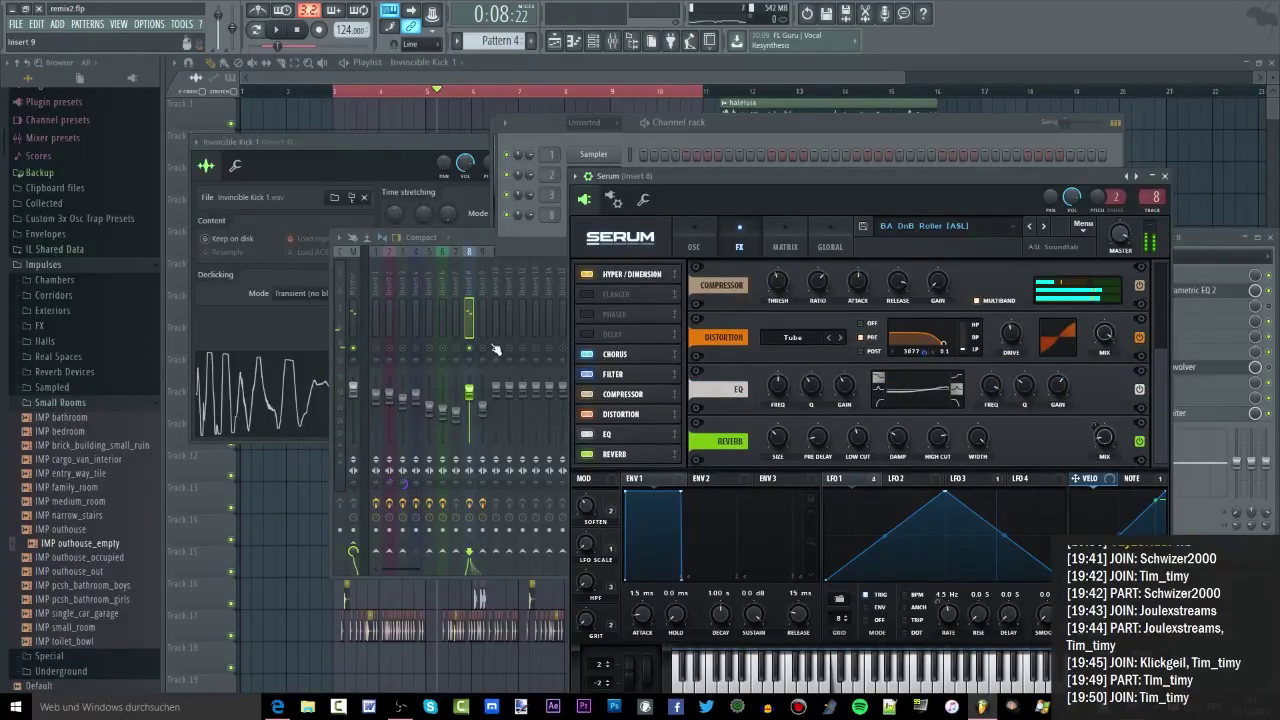
drag(794, 184, 818, 160)
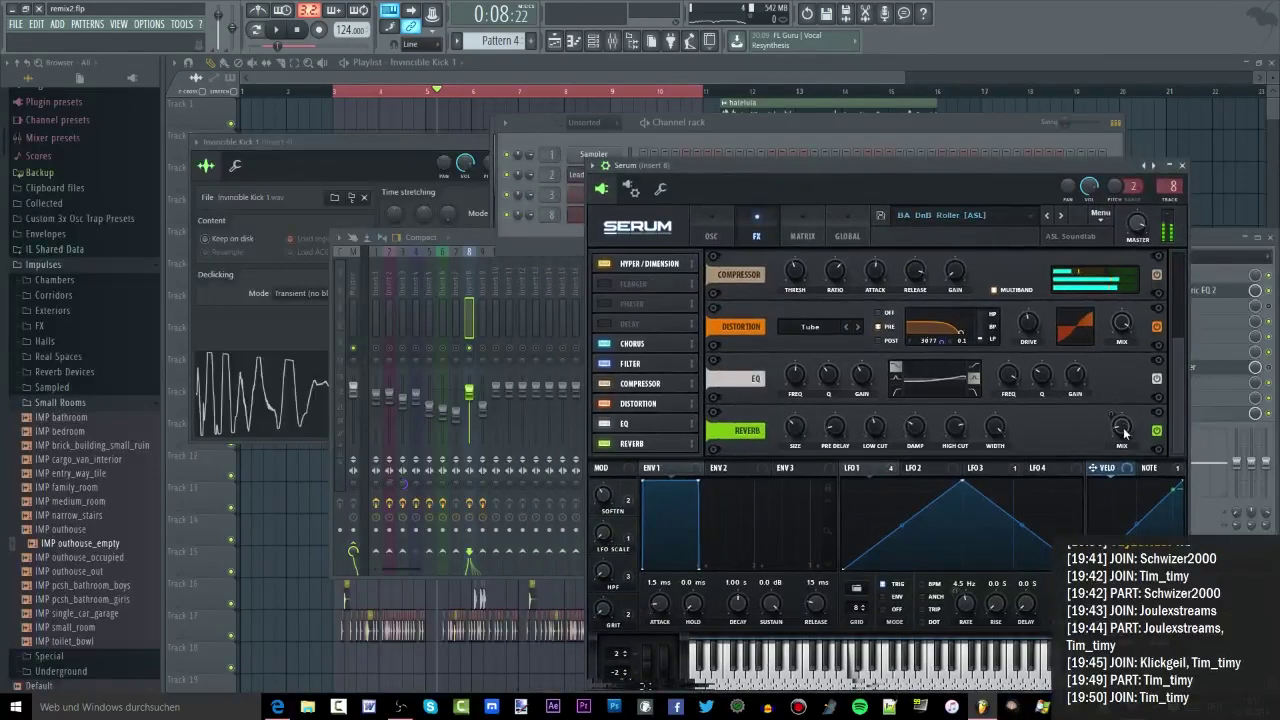
Bring the channel rack forward and save the remix2 project
click(697, 124)
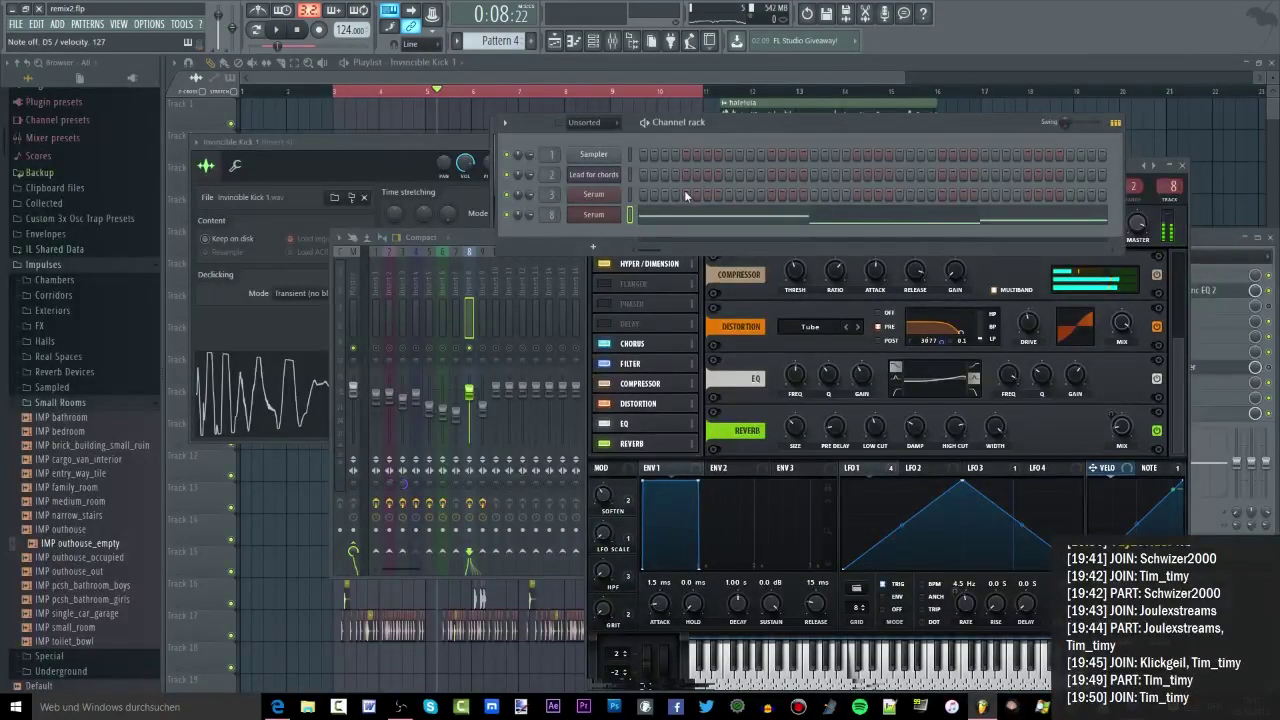
click(15, 24)
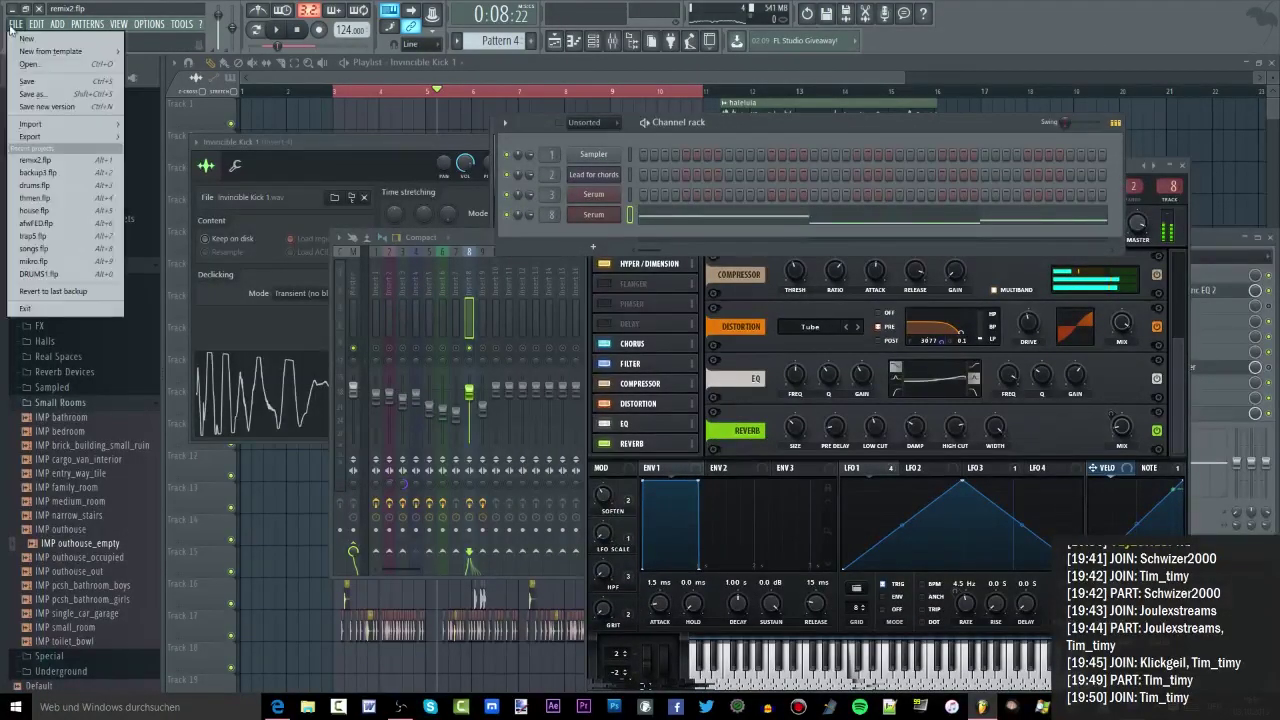
click(28, 82)
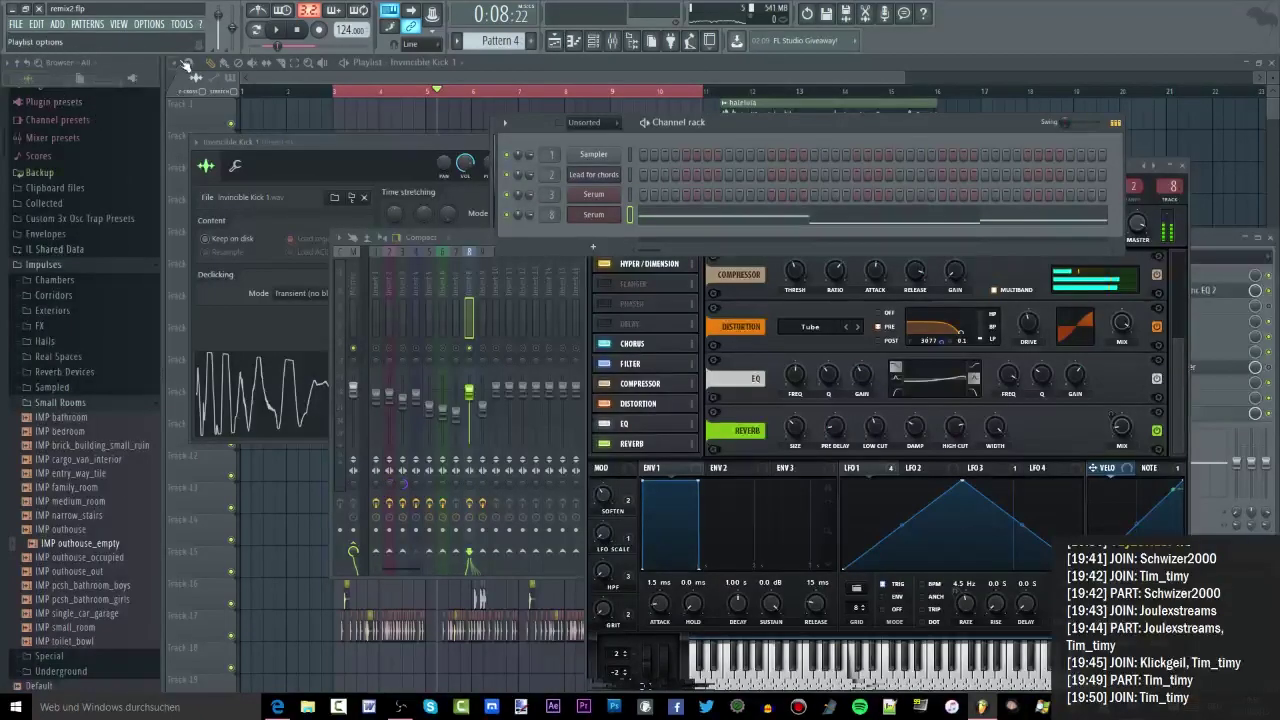
click(1133, 173)
drag(1133, 173, 1078, 135)
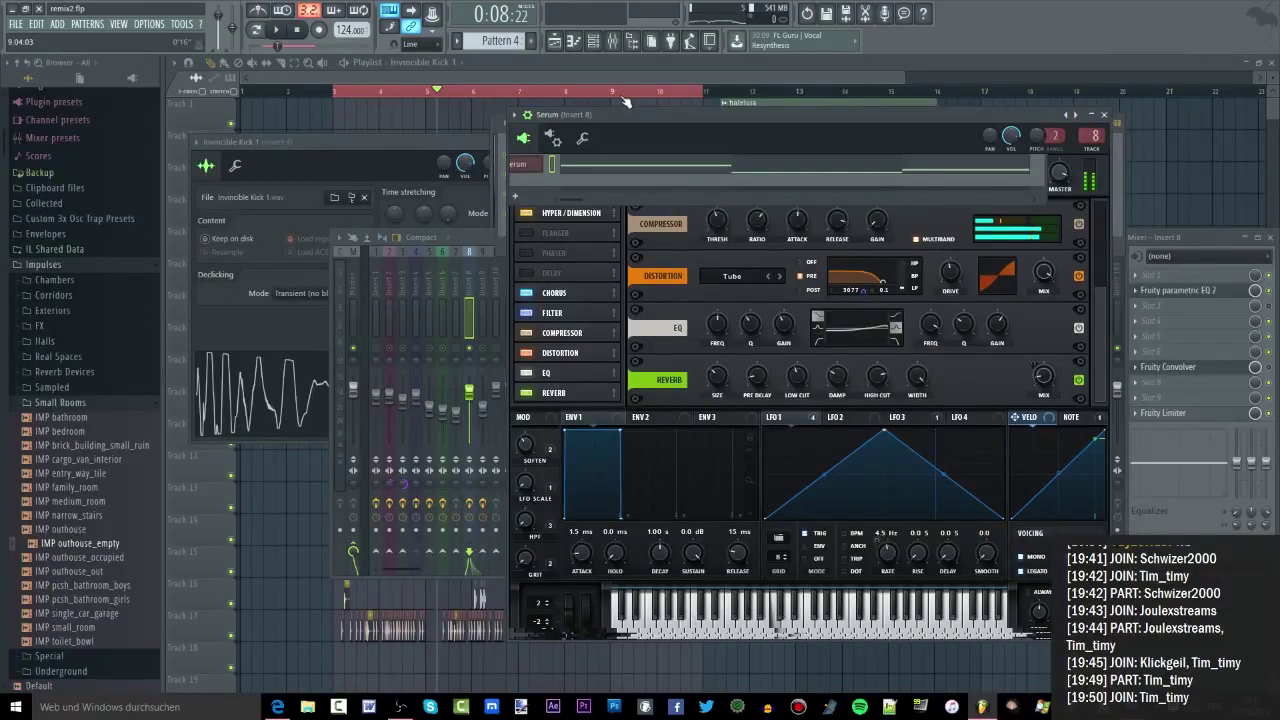
drag(625, 114, 803, 203)
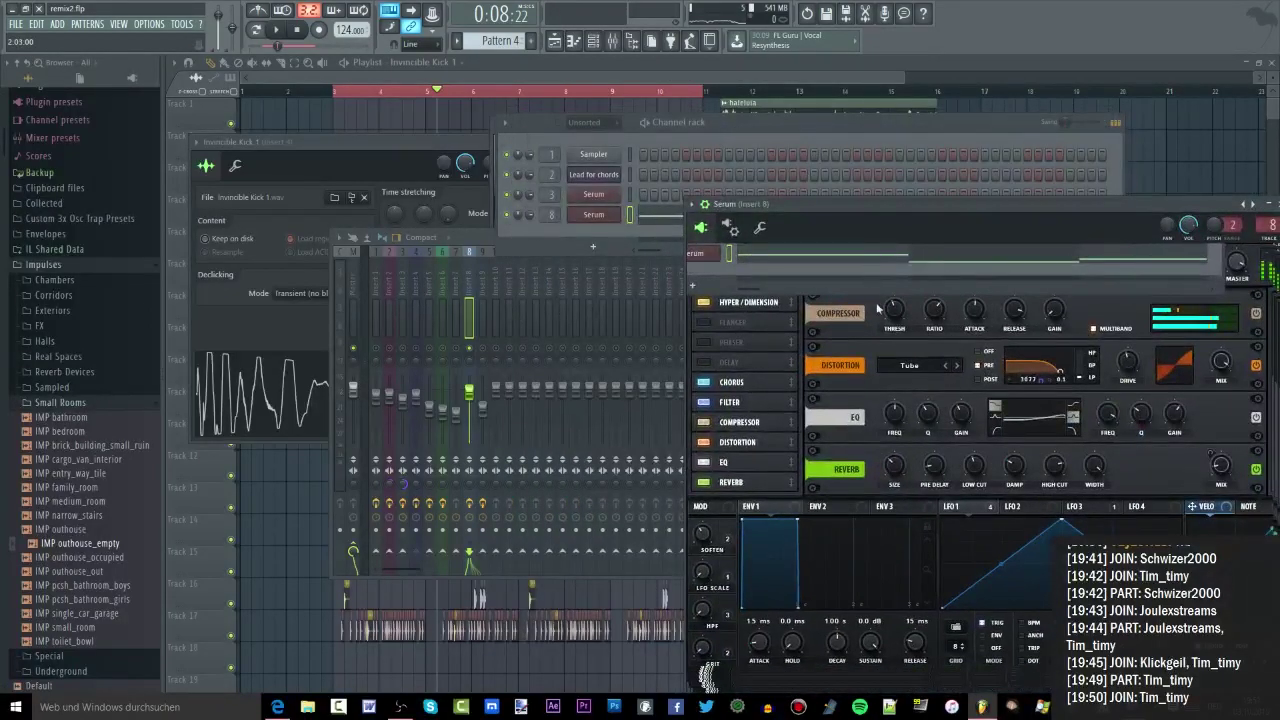
drag(1092, 218, 937, 170)
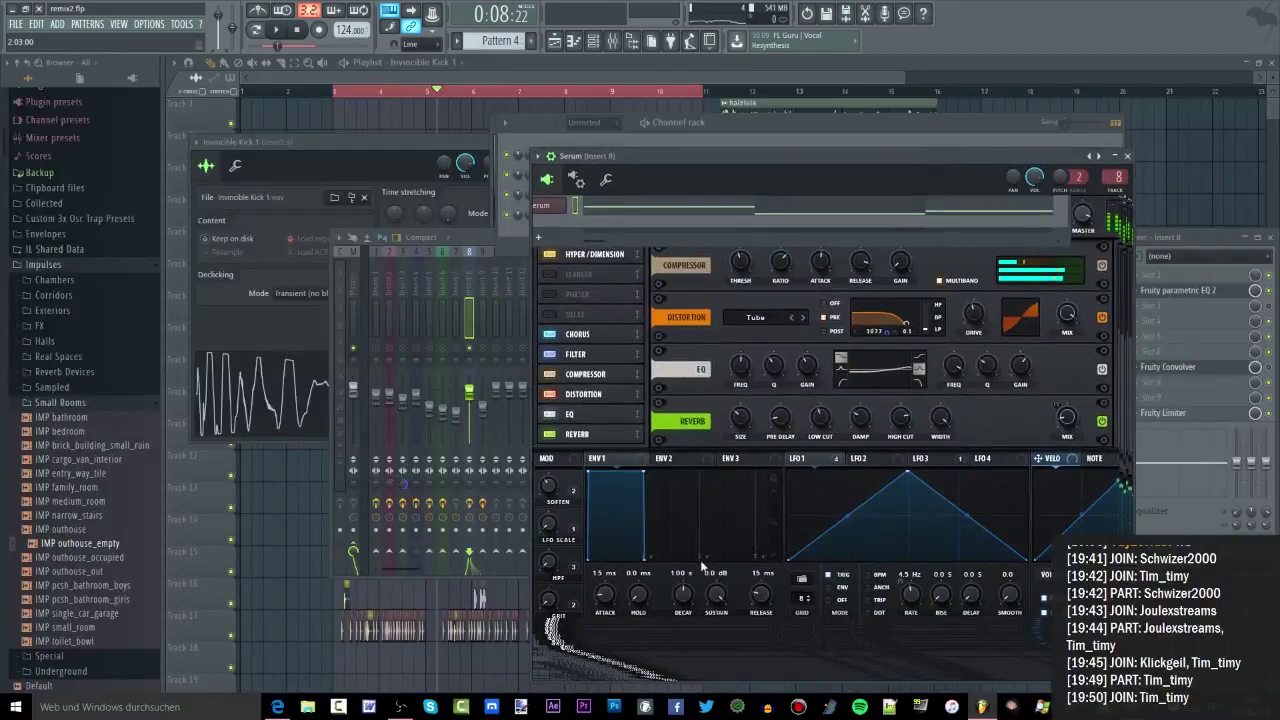
drag(762, 154, 560, 68)
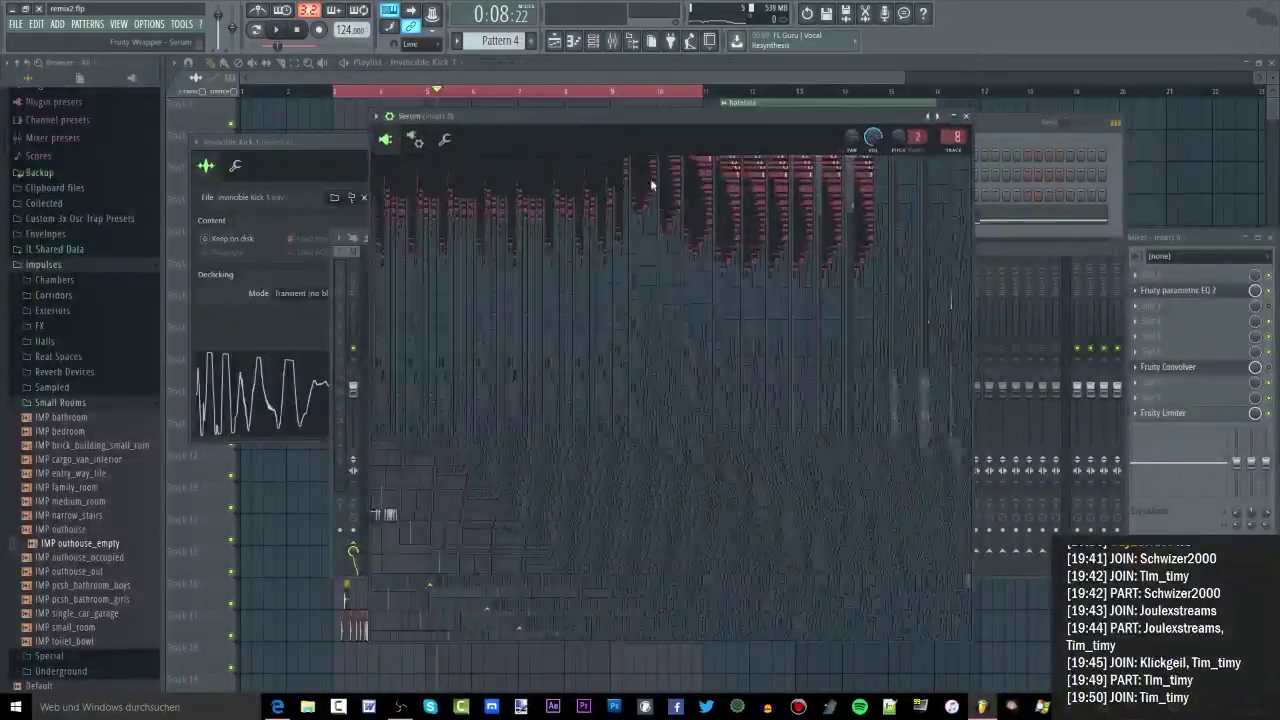
drag(739, 134, 711, 240)
Save the project once more, relaunch FL Studio and reopen remix2.flp from the recent projects
click(16, 23)
click(37, 80)
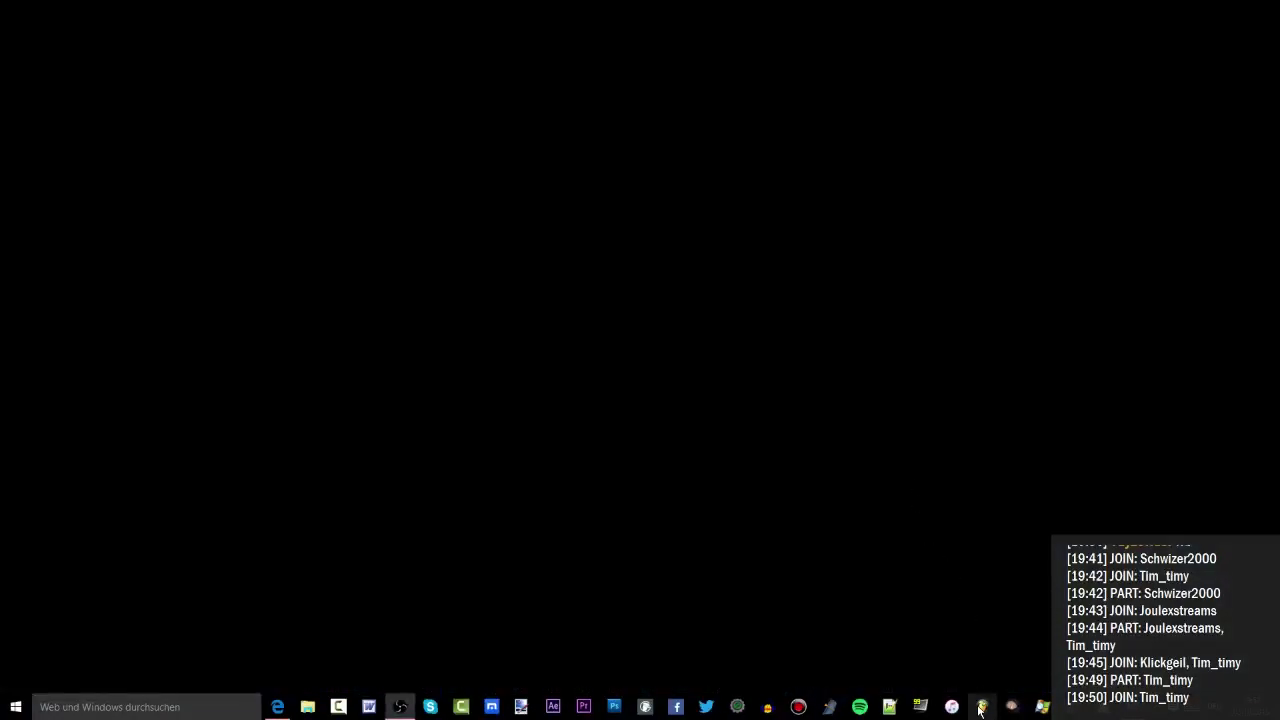
click(981, 707)
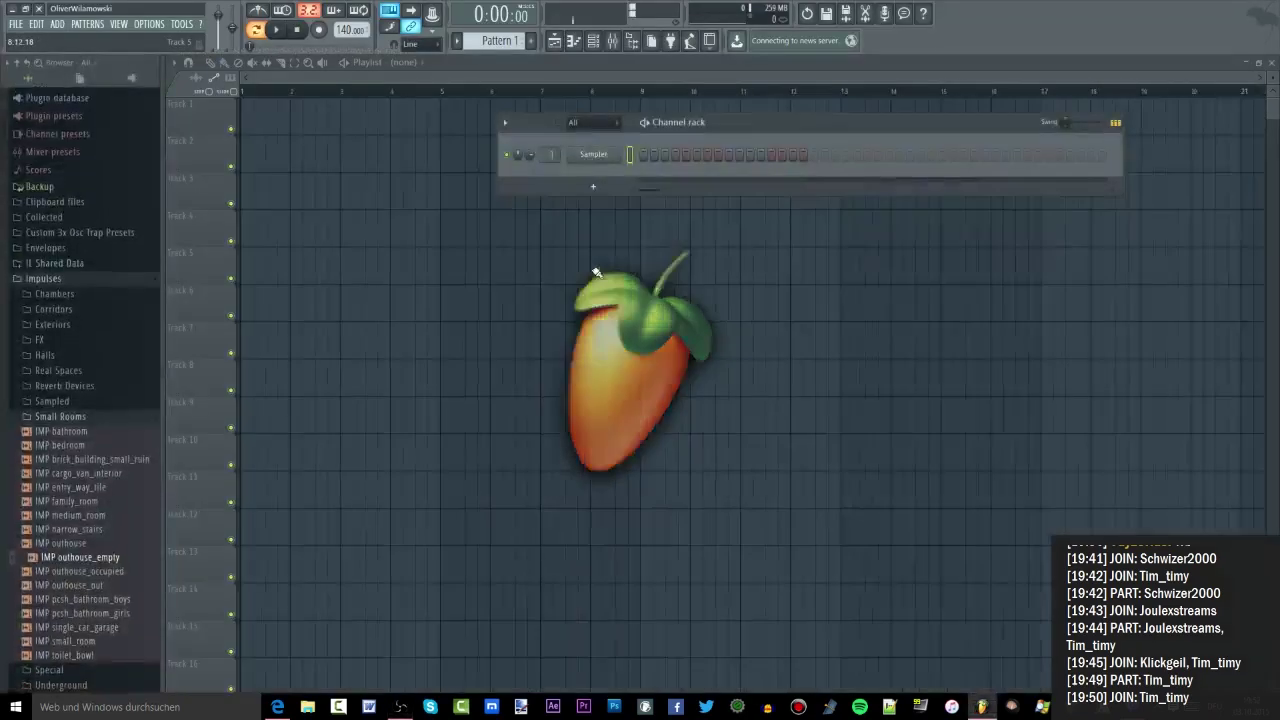
click(16, 24)
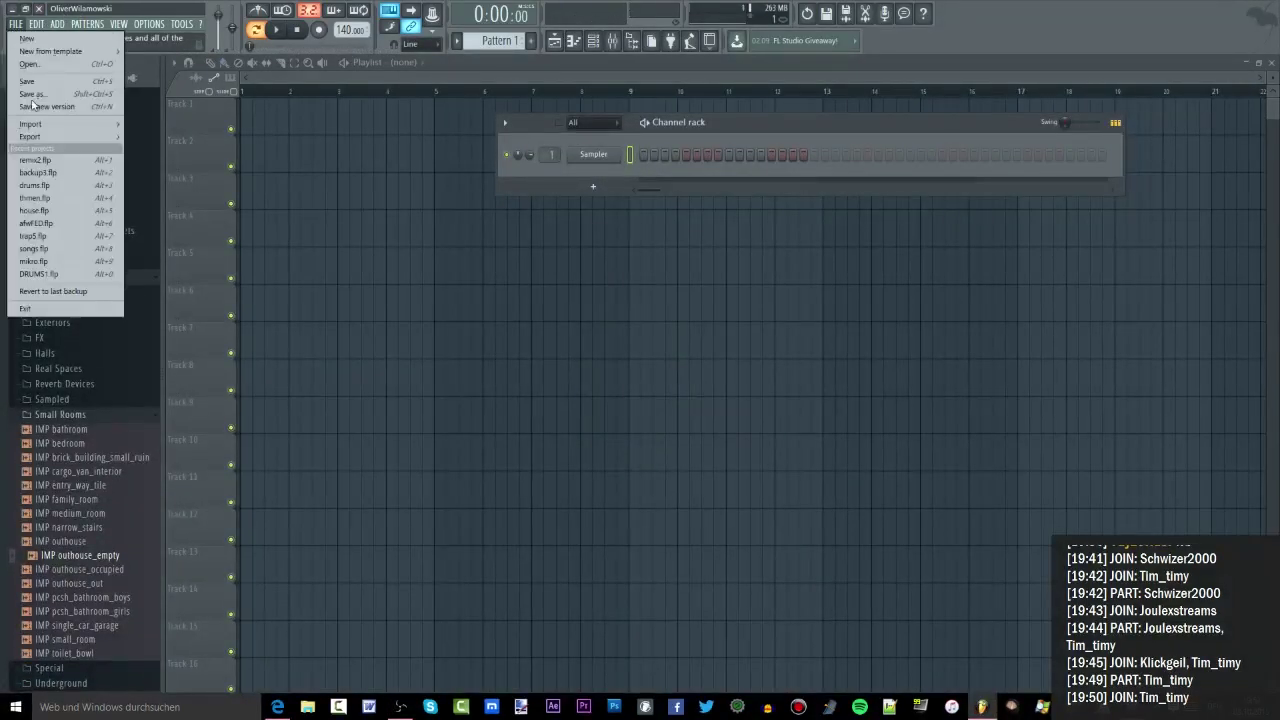
click(41, 161)
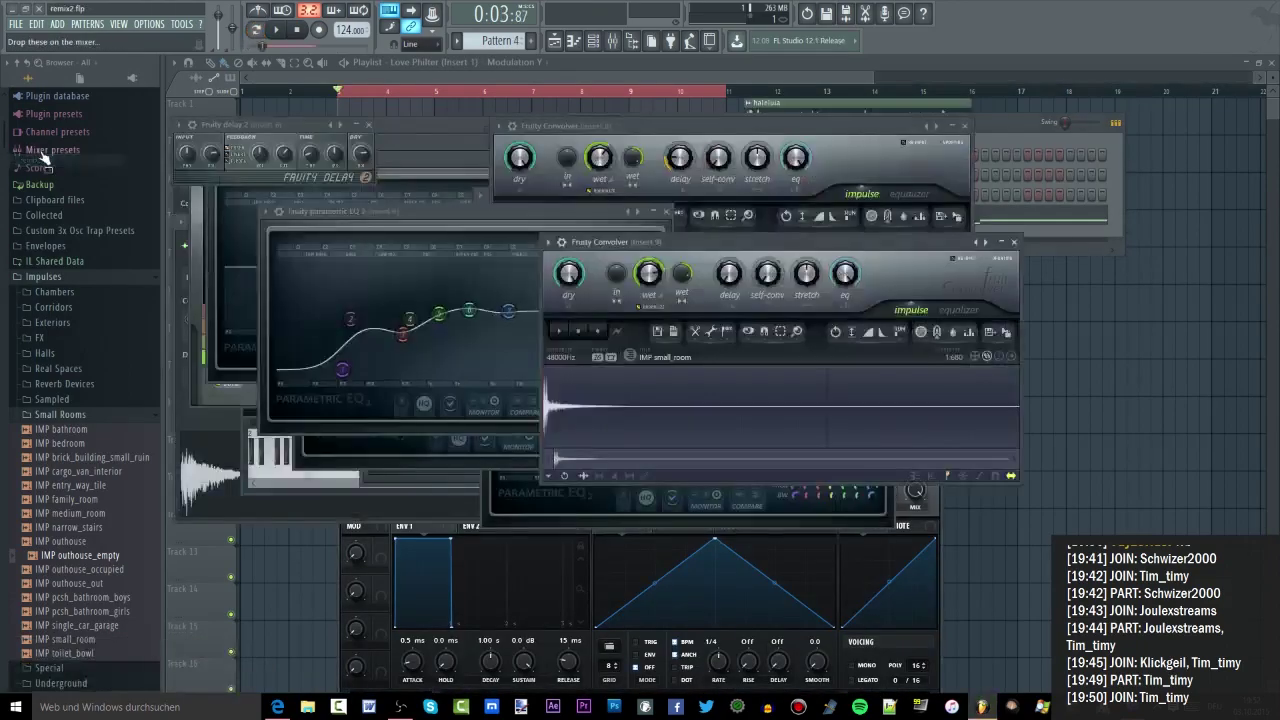
Clear all open plugin windows and open the Serum channel routed to mixer track 8, moving its window so the whole interface fits
key(F12)
click(601, 47)
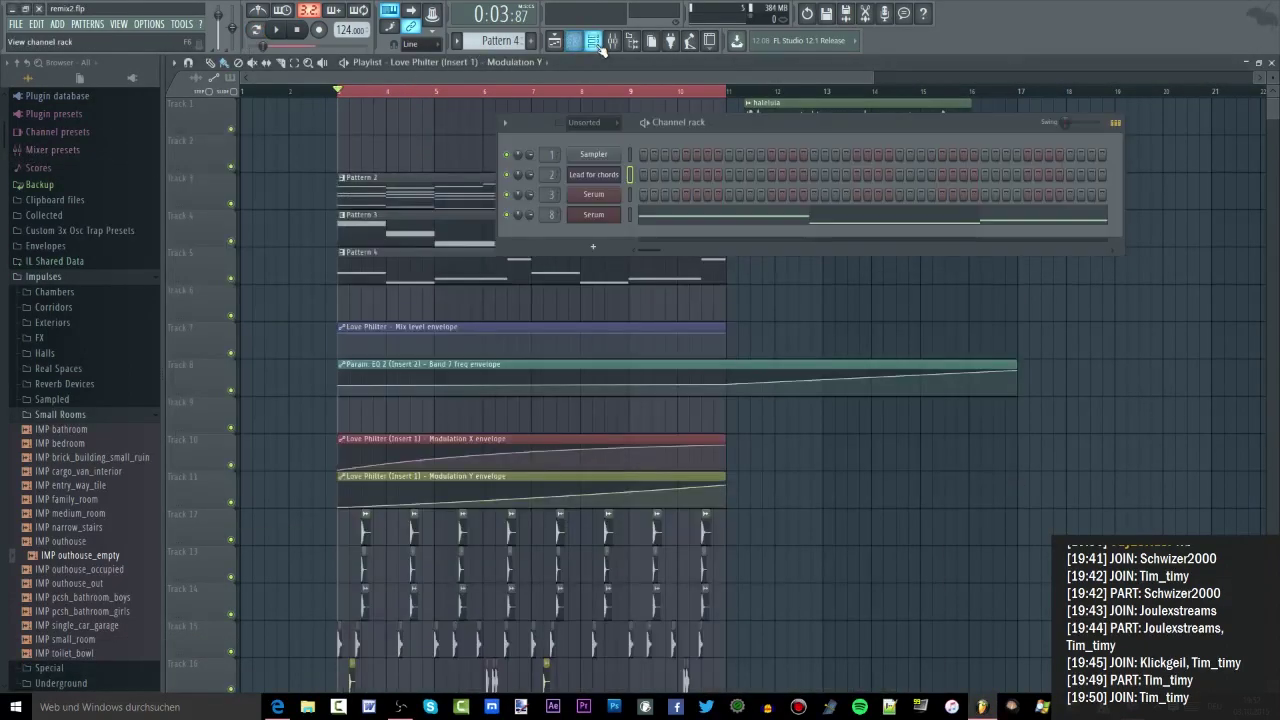
click(592, 215)
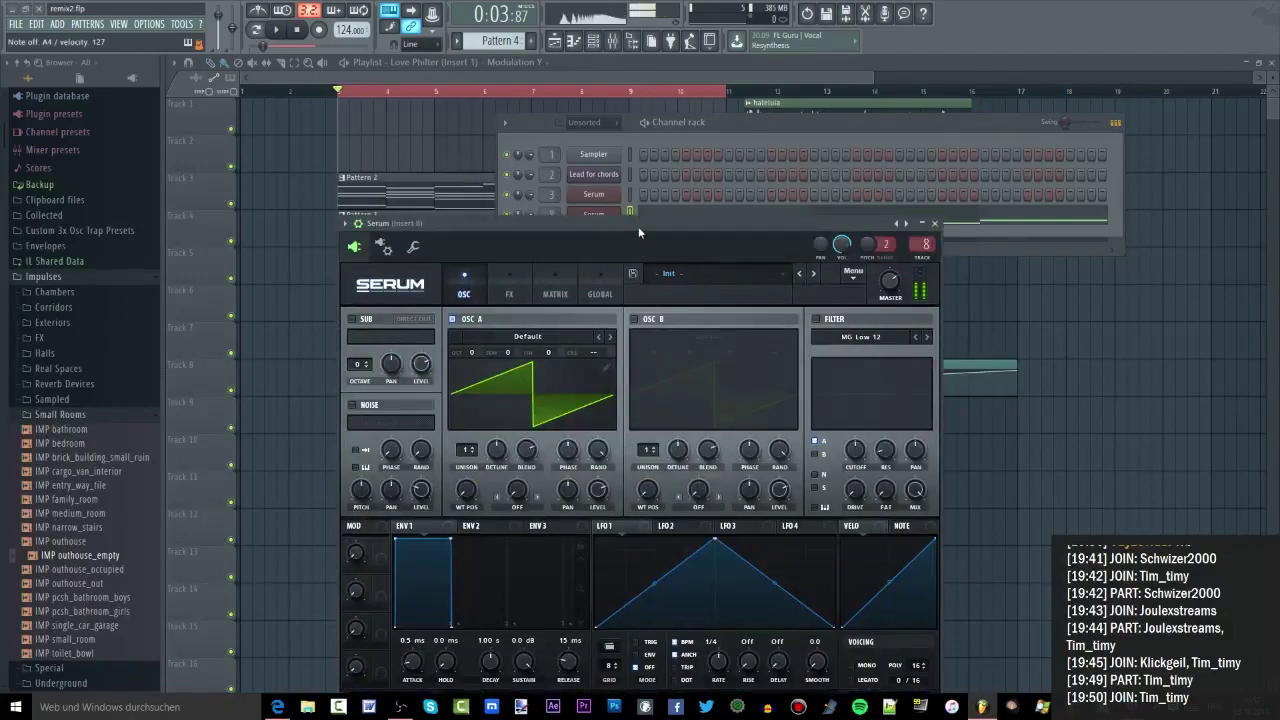
drag(638, 227, 768, 149)
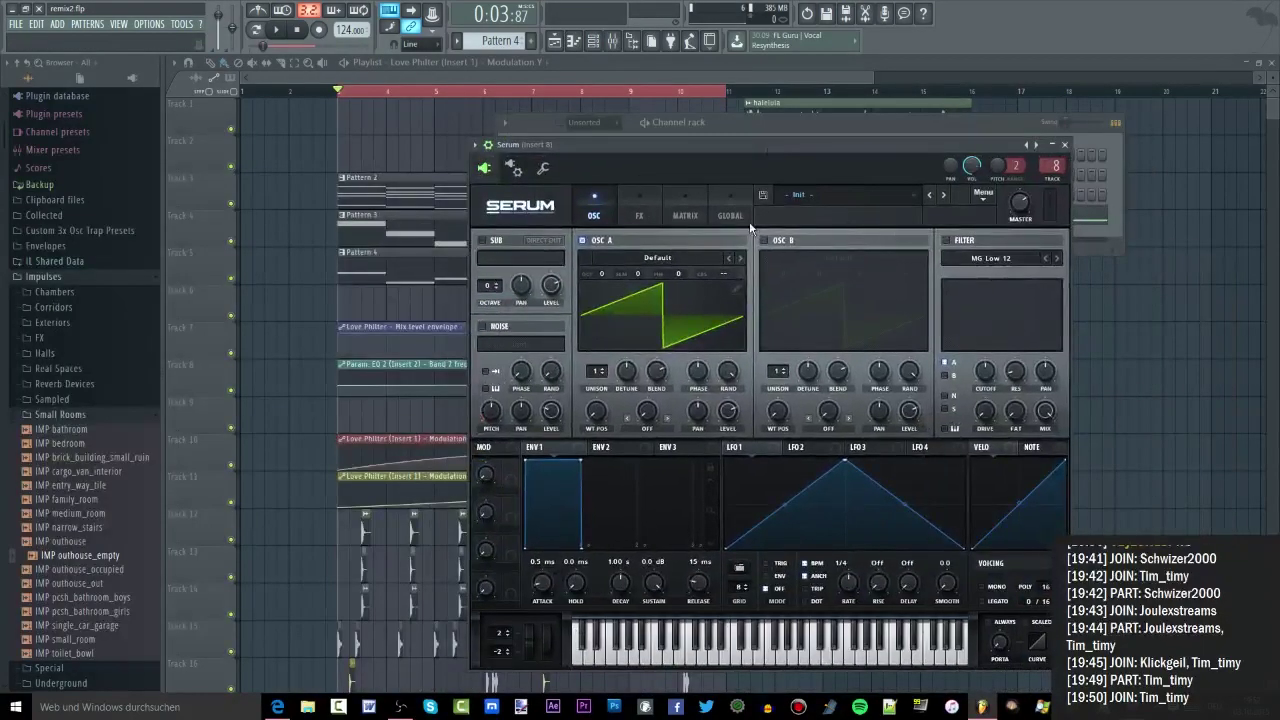
Load the bass preset BA Sub_dskprc [GI] in Serum and audition the presets following it up to BA The Realest [PL]
click(815, 205)
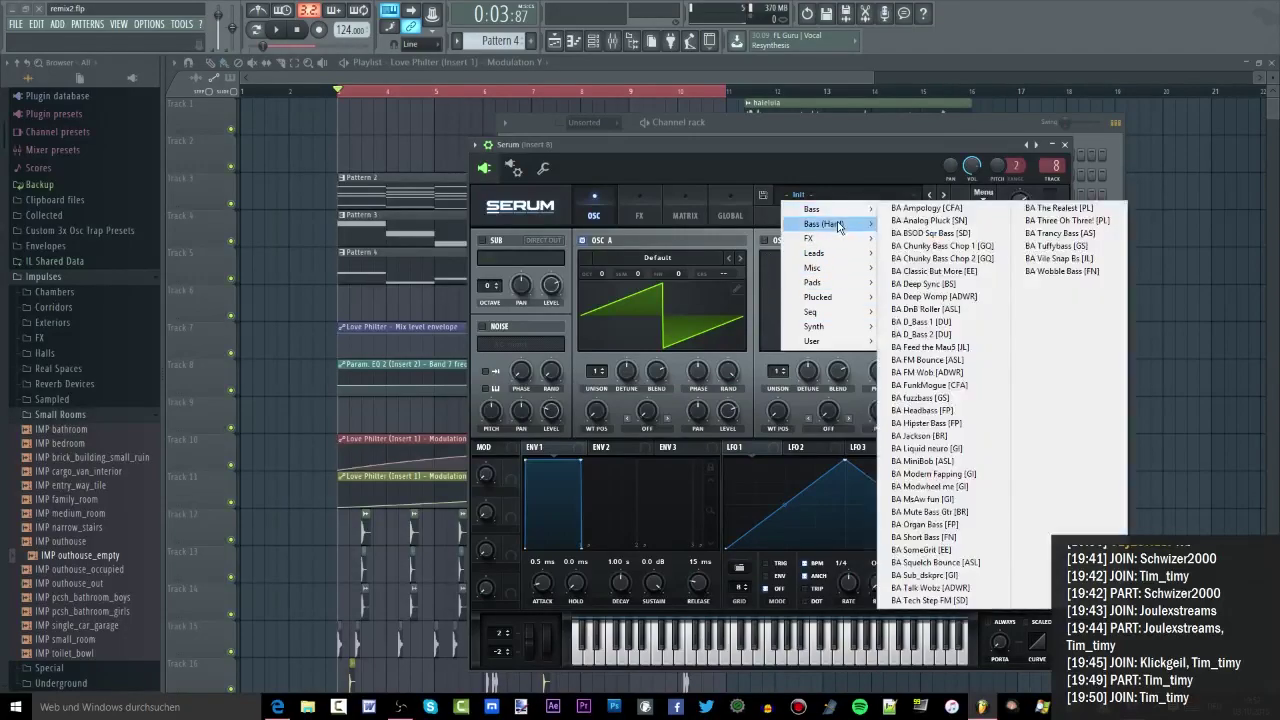
mouse_move(840, 226)
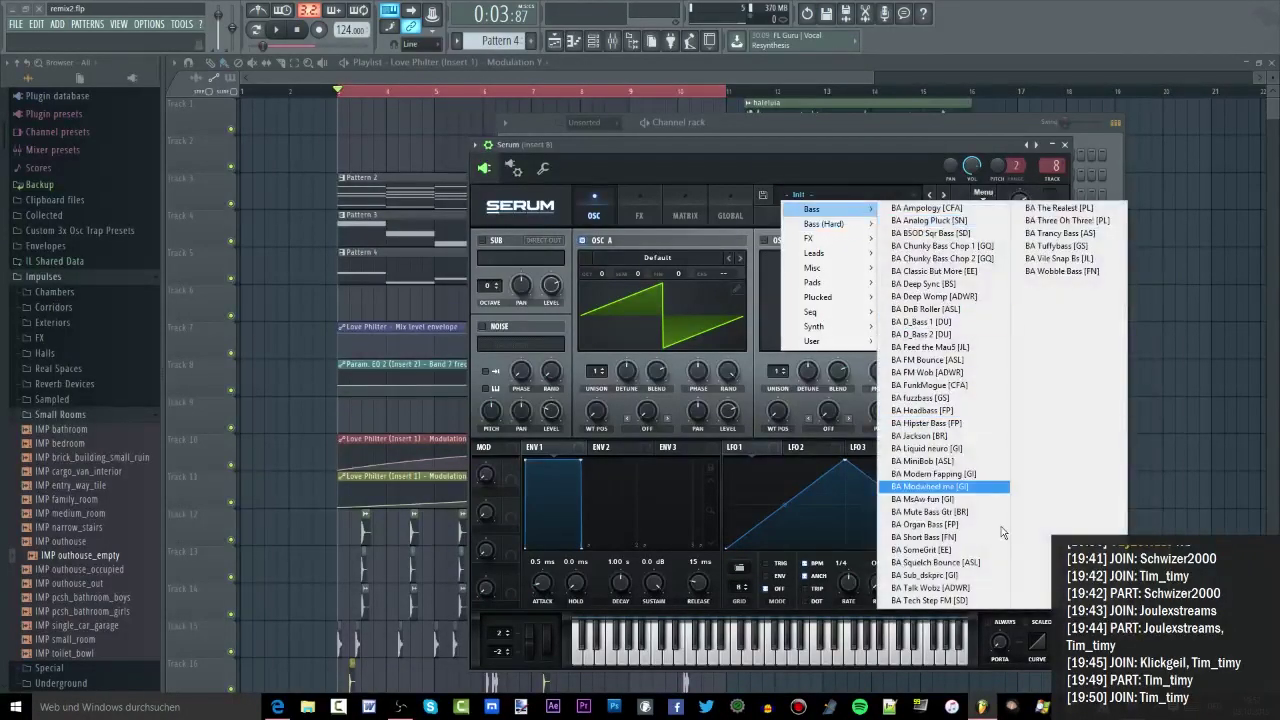
click(1001, 576)
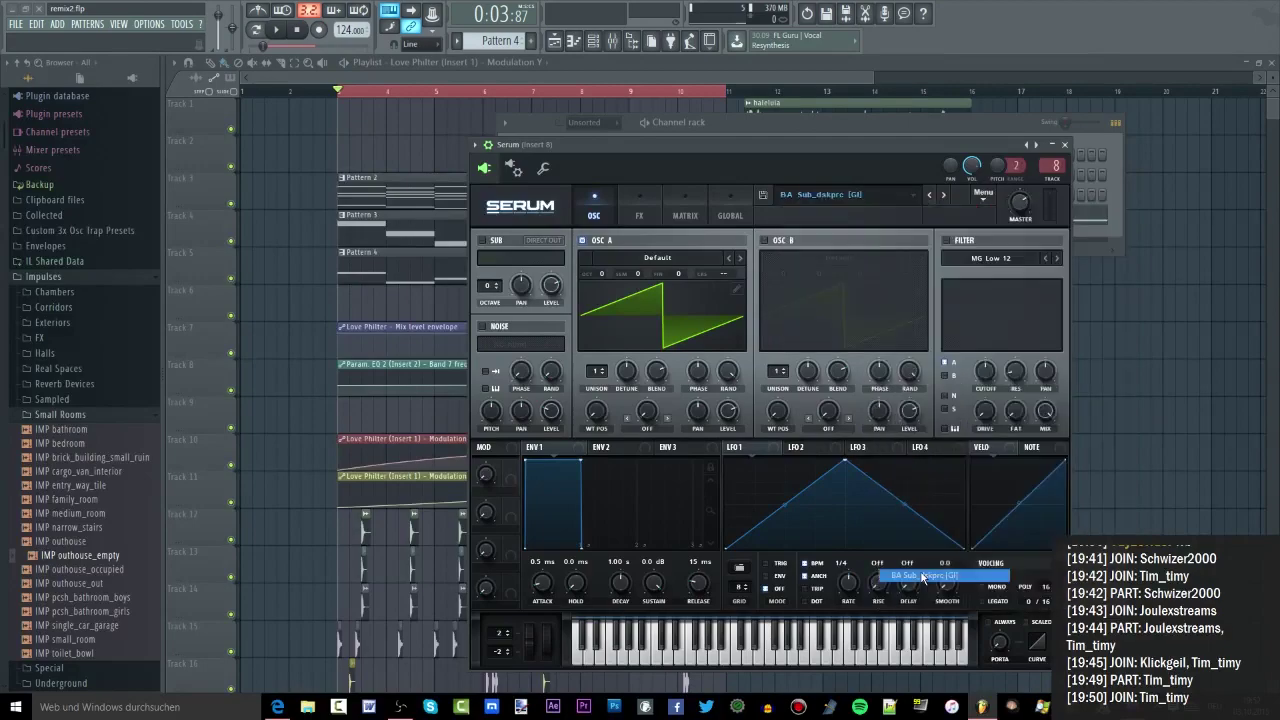
click(940, 195)
click(941, 196)
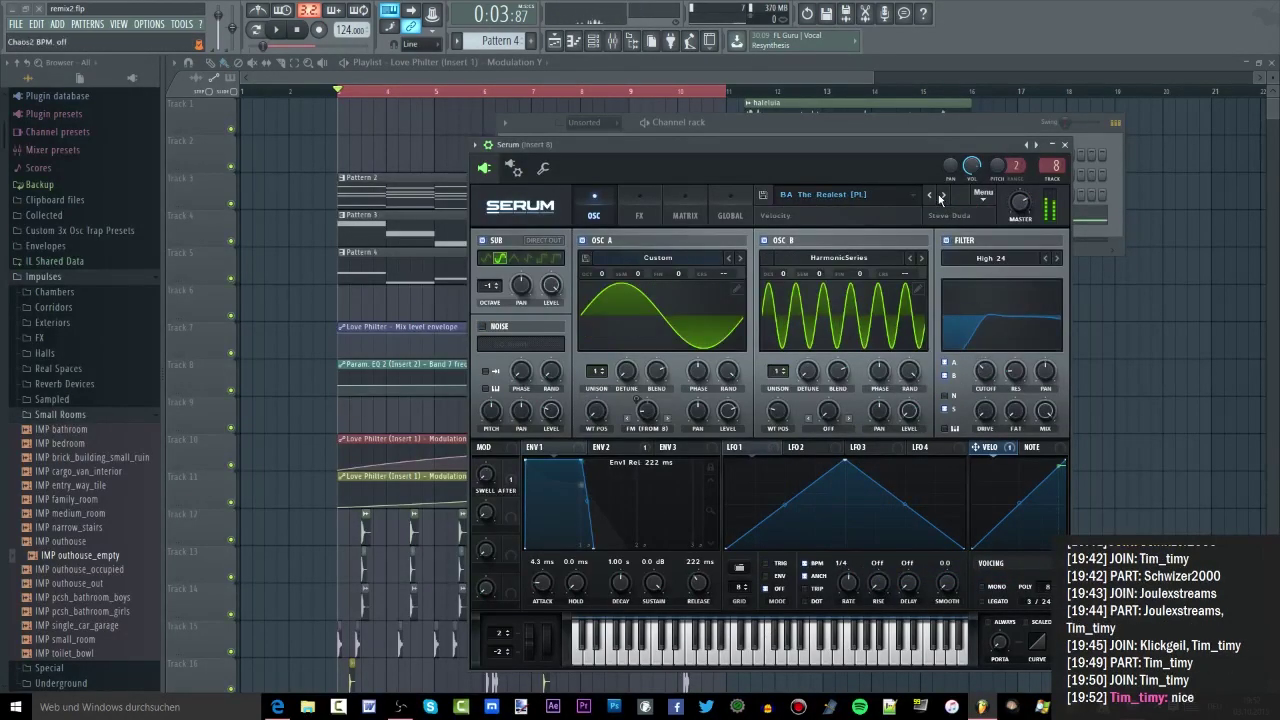
Try the Serum bass presets BA Feed the Mau5 [JL] and BA FM Bounce [ASL]
click(838, 198)
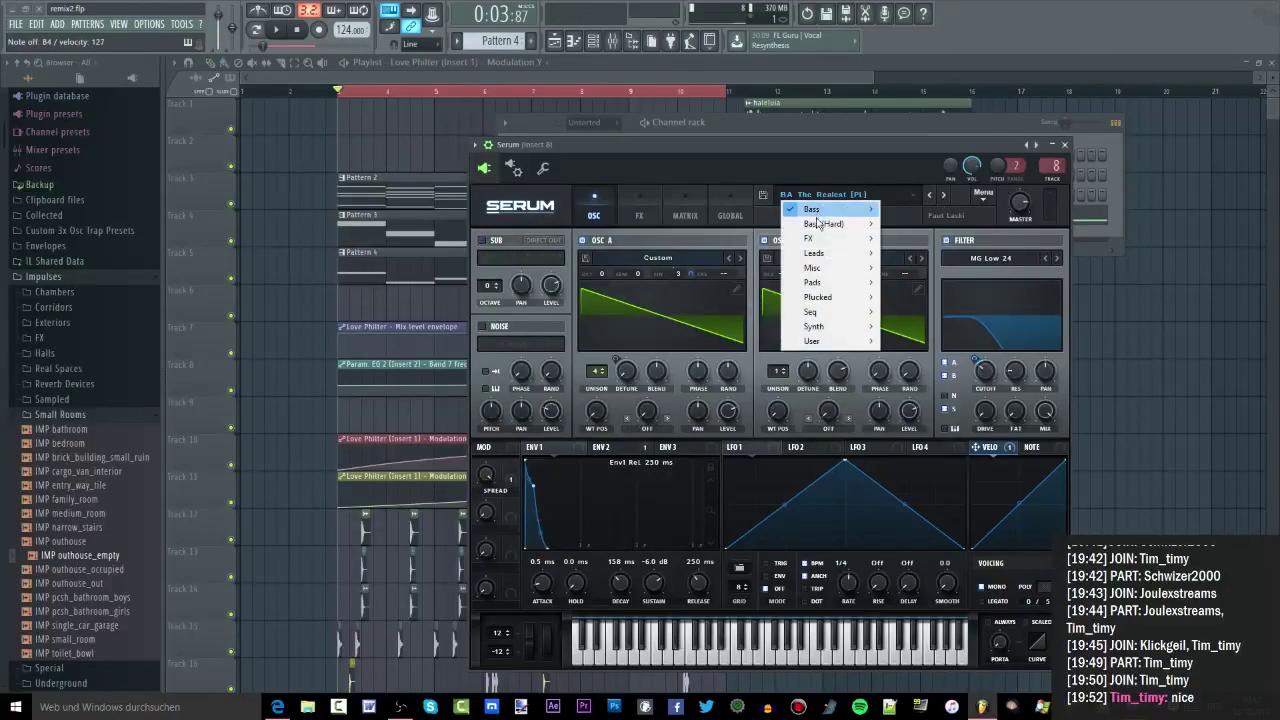
mouse_move(840, 210)
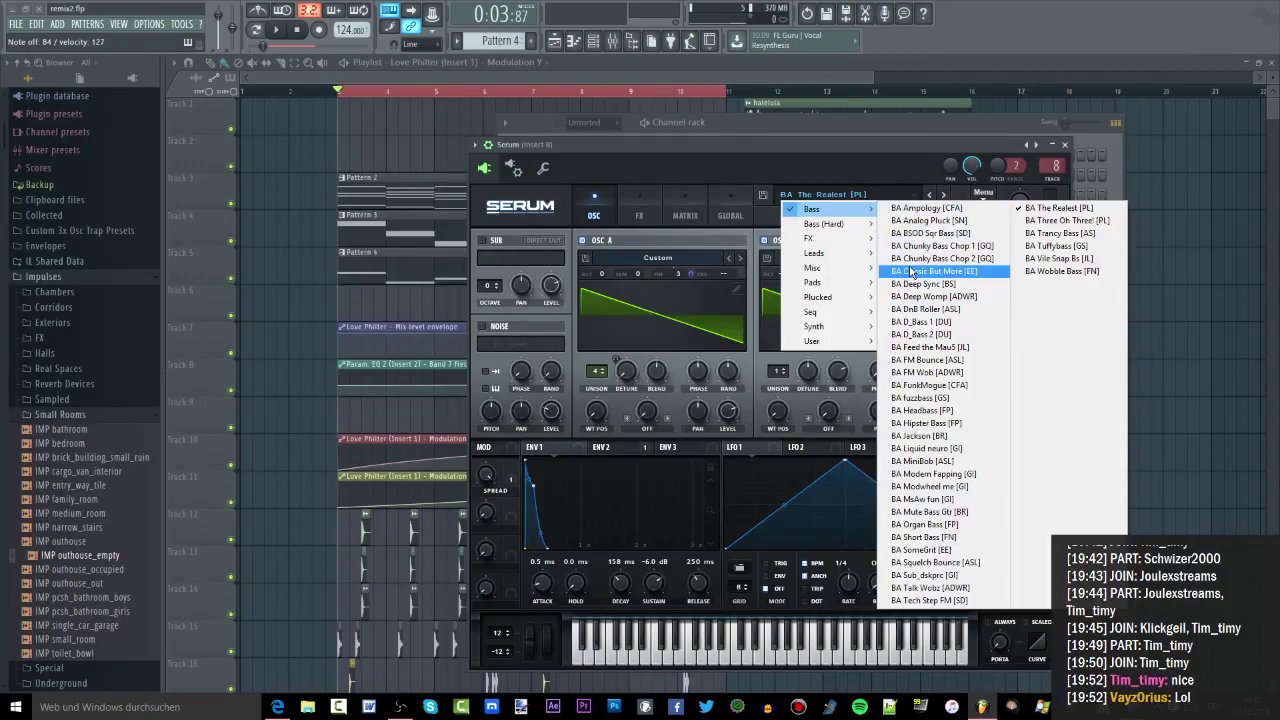
click(944, 322)
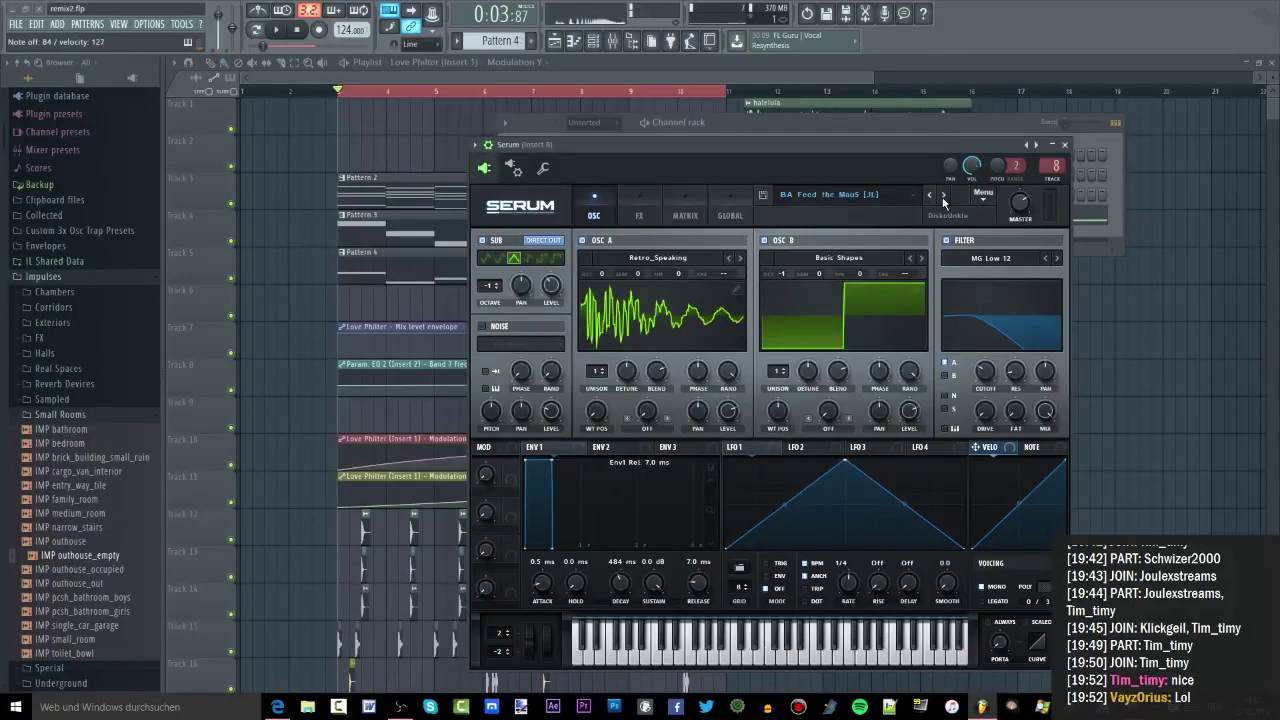
click(942, 198)
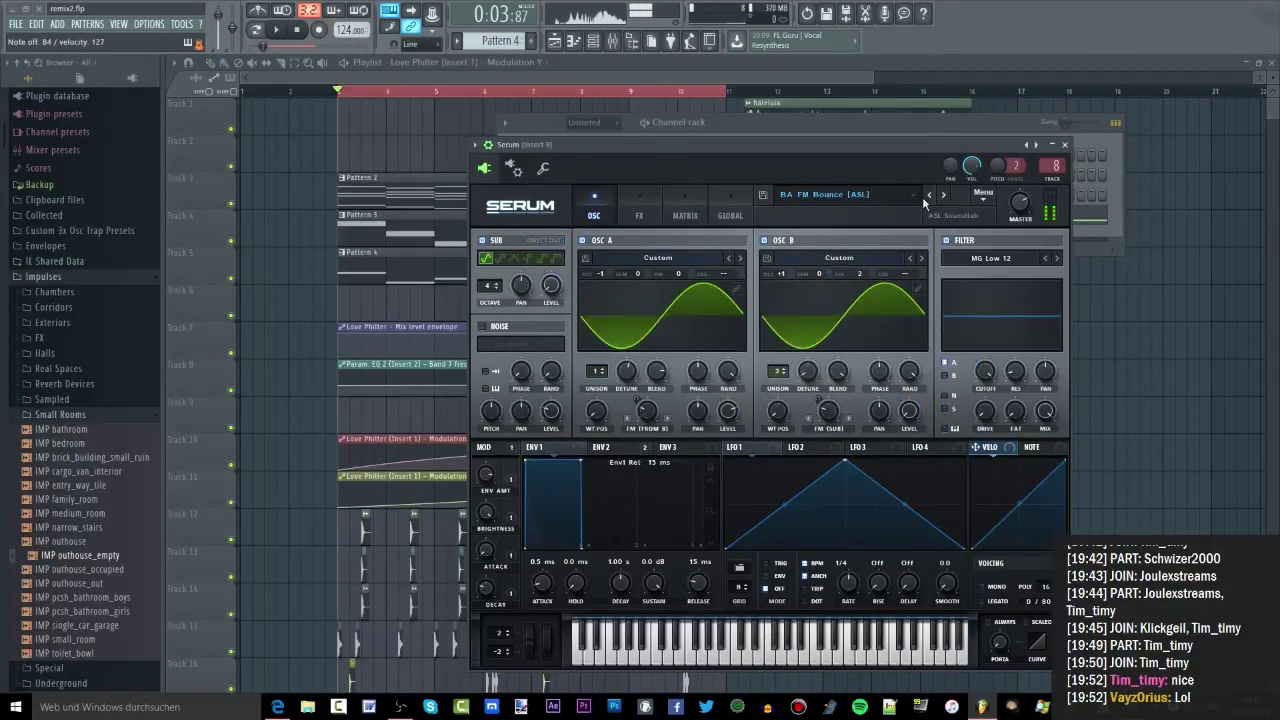
Return to the first bass preset, BA Ampology [CFA], and audition the bass presets in order up to BA D_Bass 1 [DU]
click(786, 197)
mouse_move(838, 211)
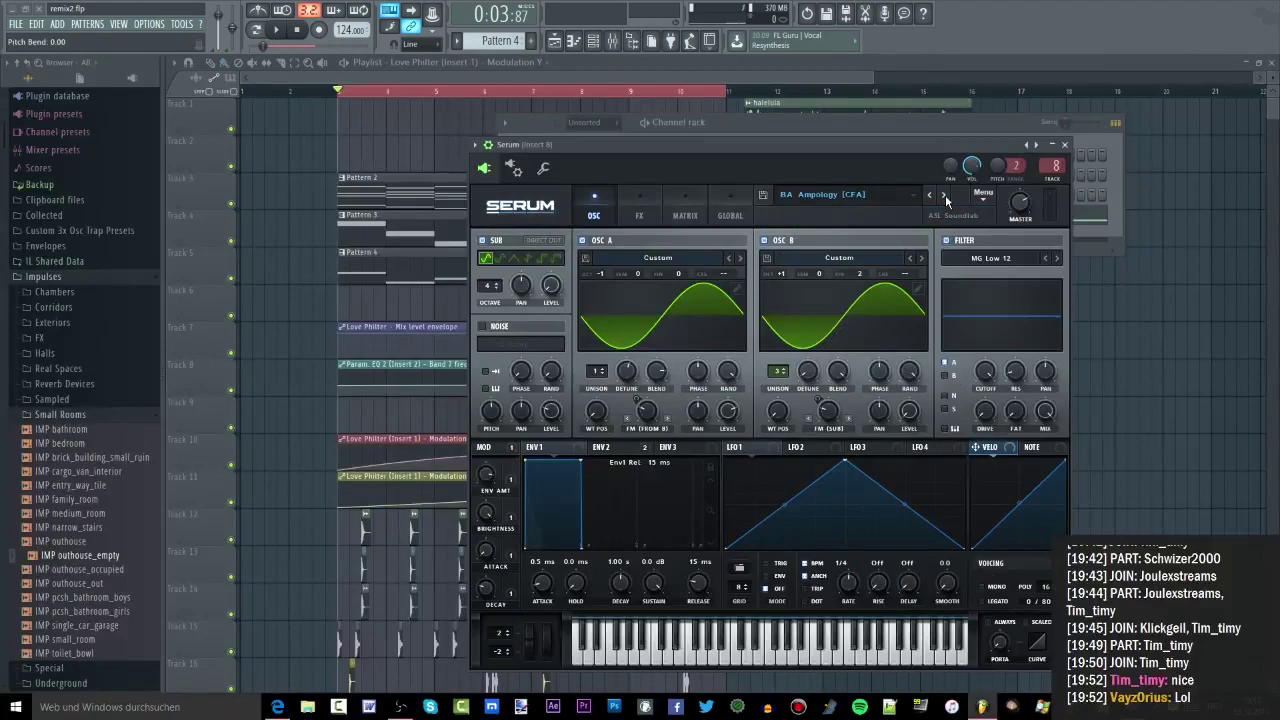
click(944, 196)
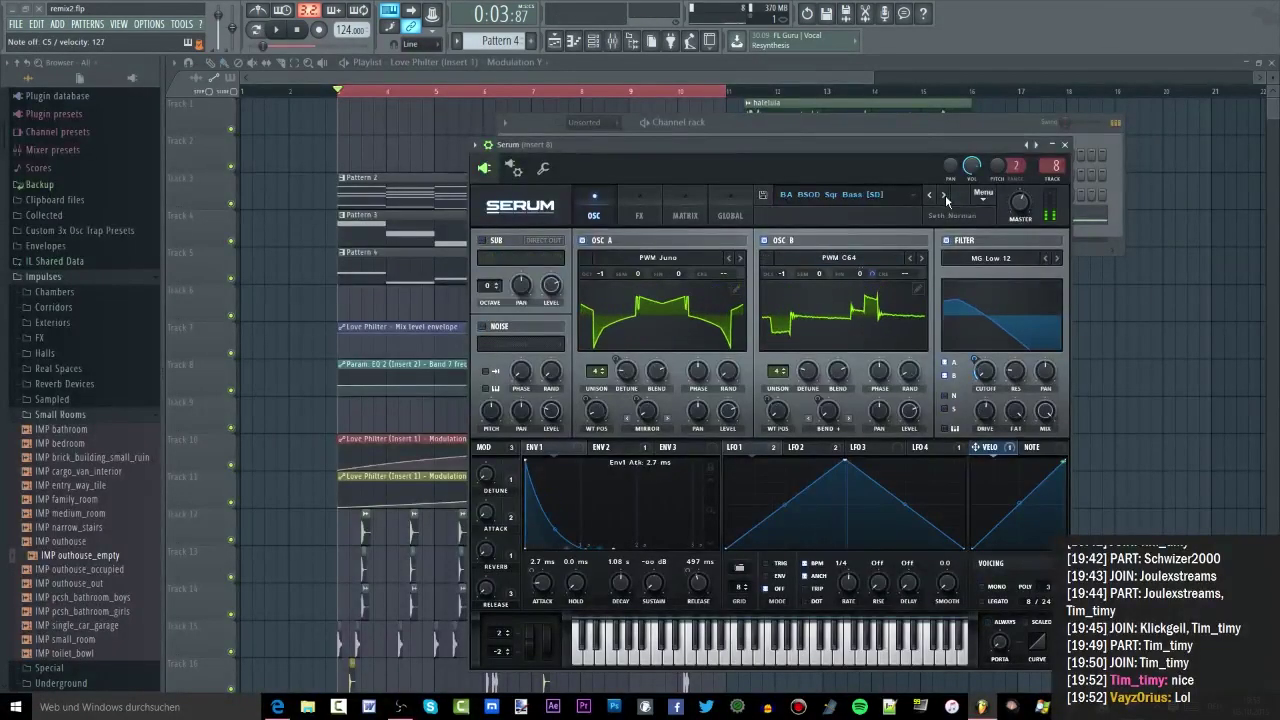
click(944, 196)
click(944, 196)
click(944, 196)
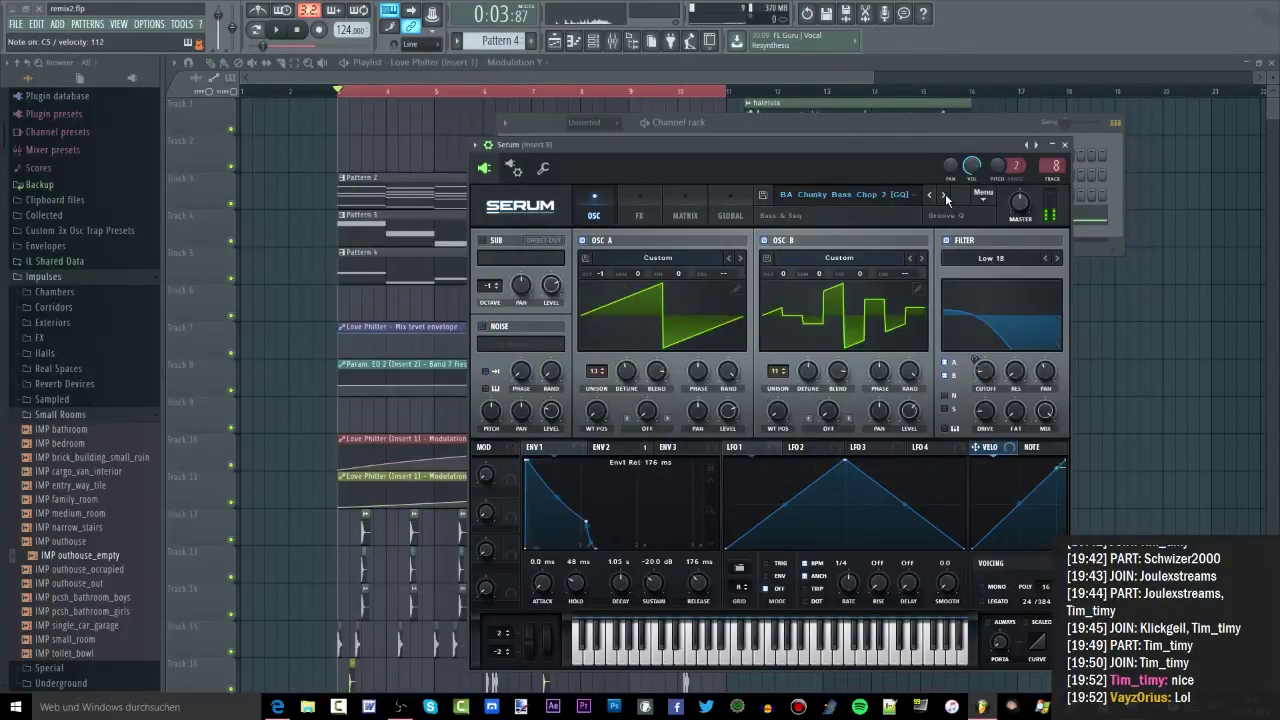
click(944, 196)
click(944, 196)
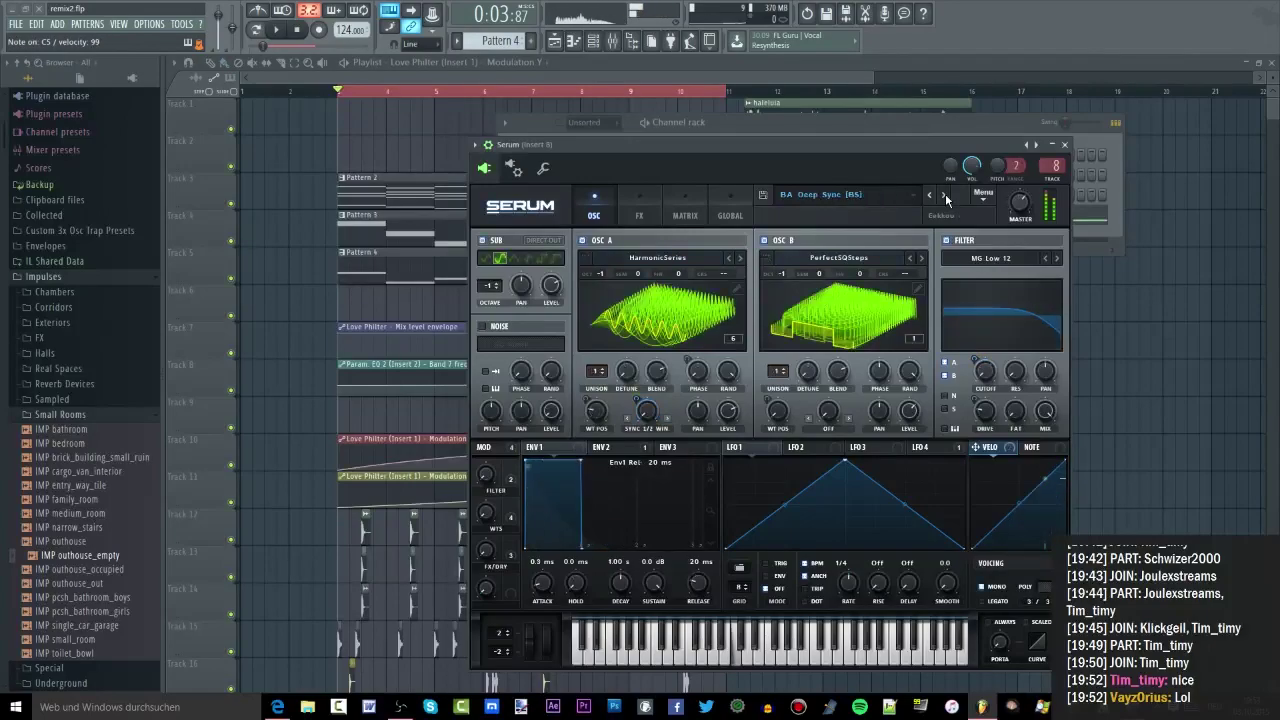
click(944, 196)
click(944, 196)
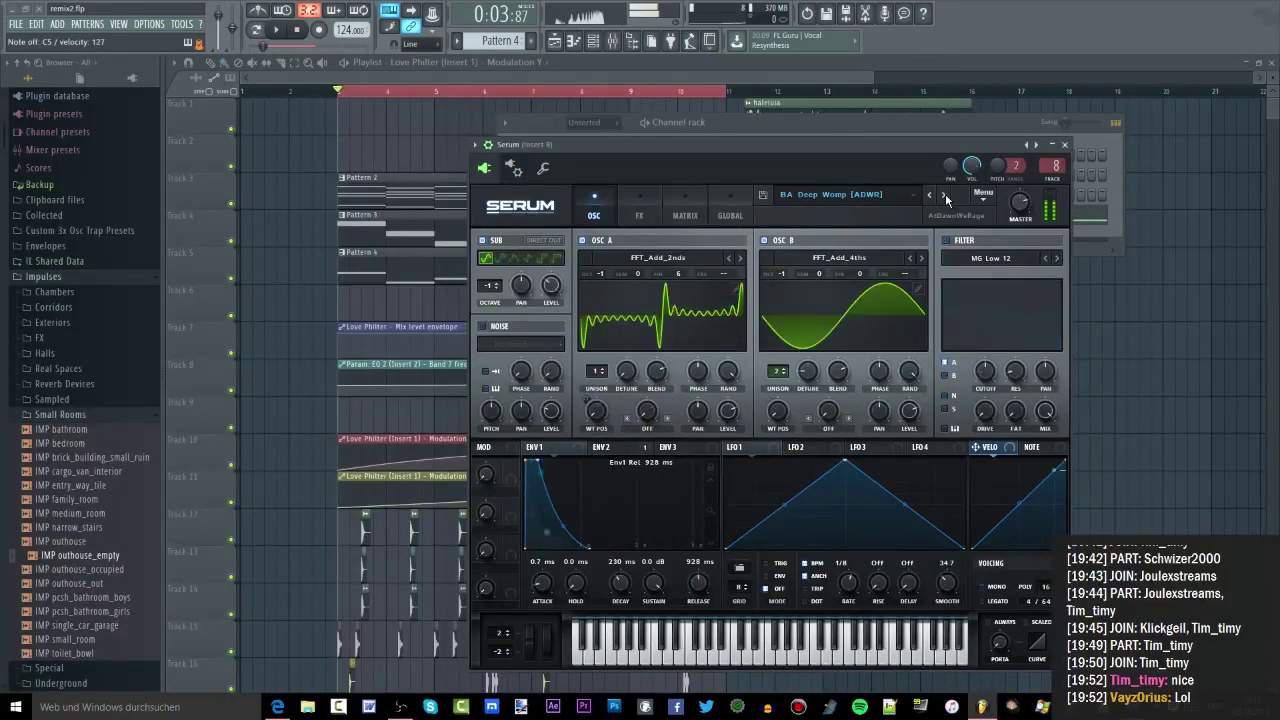
click(944, 196)
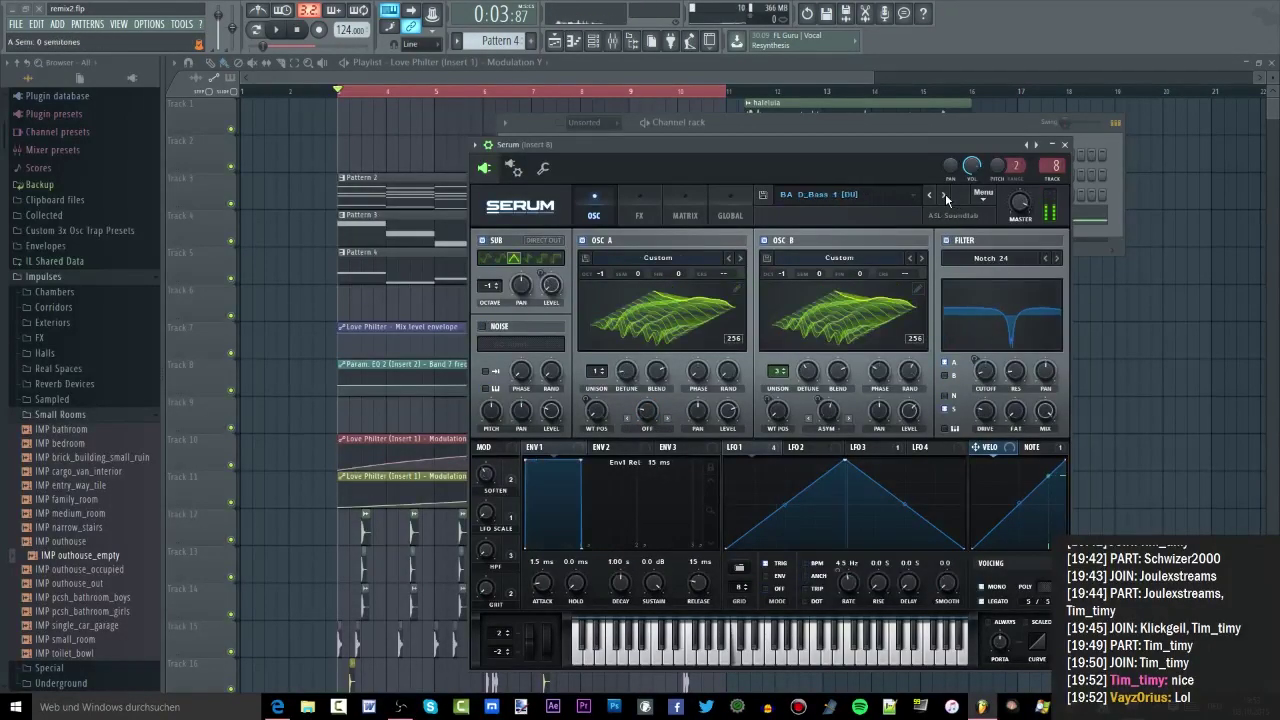